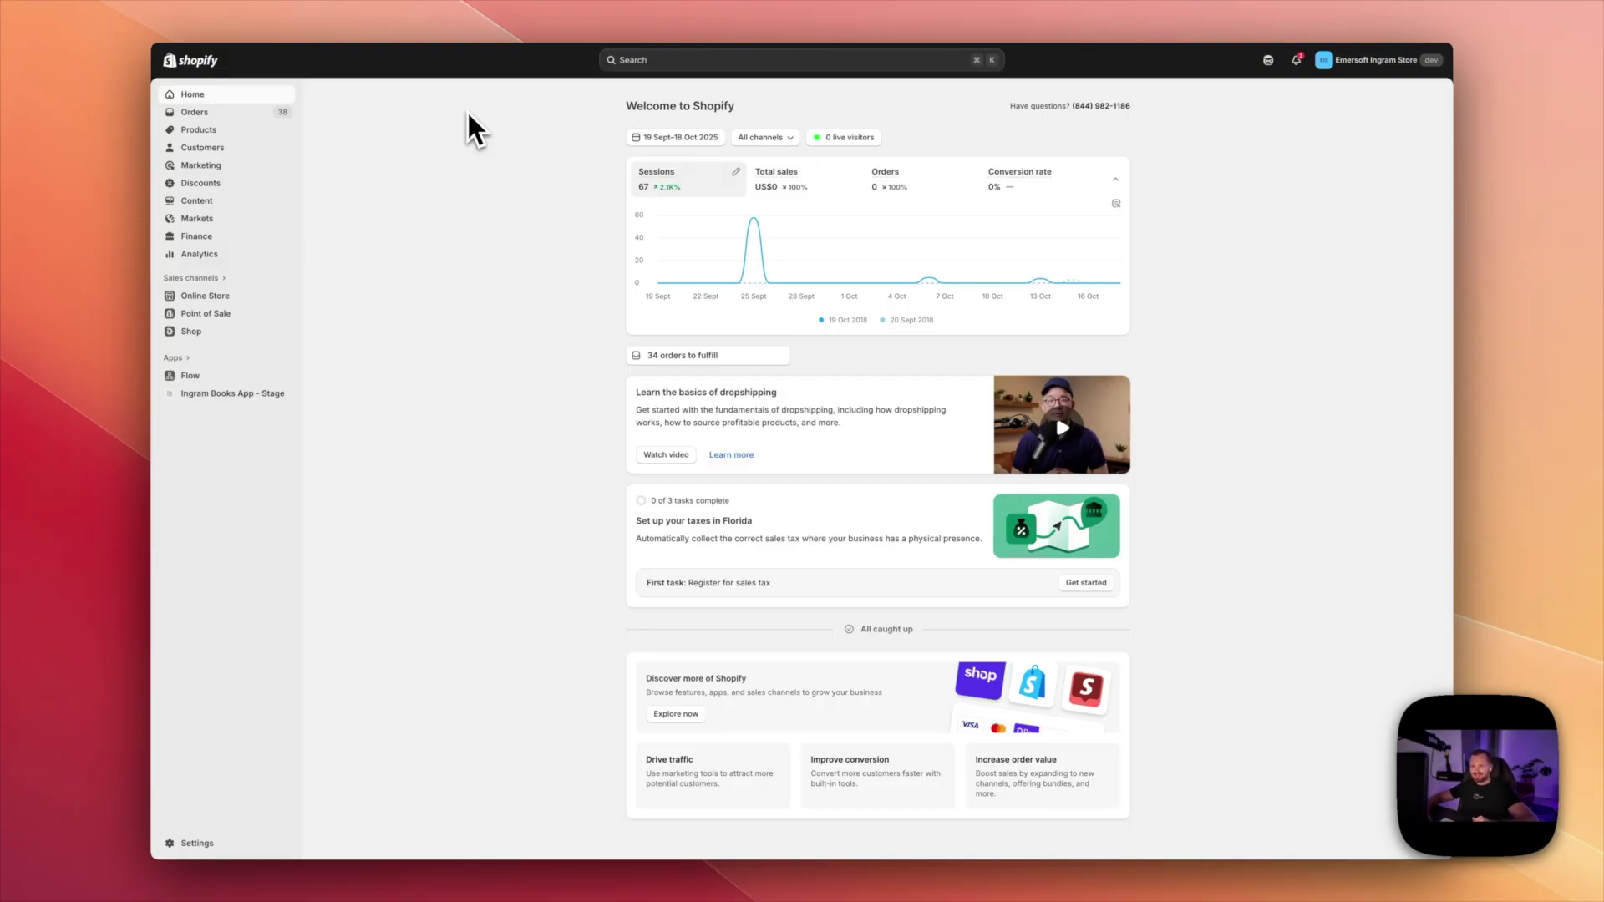
- Open the product Serviceberry: Abundance and Reciprocity in the Natural World and browse the top-level product categories
click(211, 132)
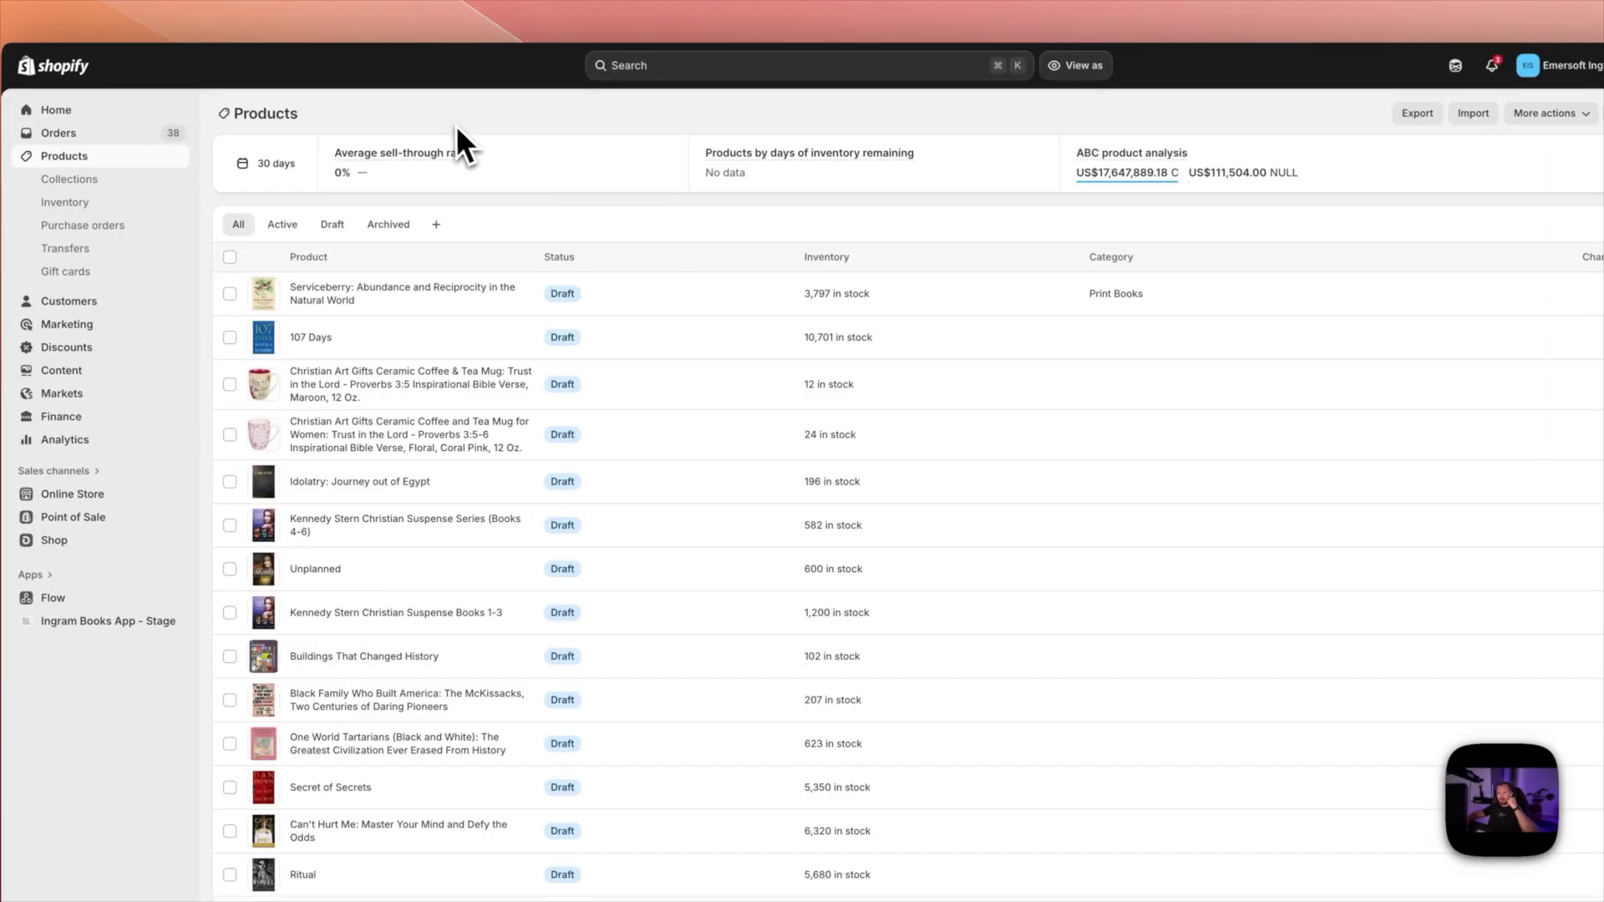
click(405, 291)
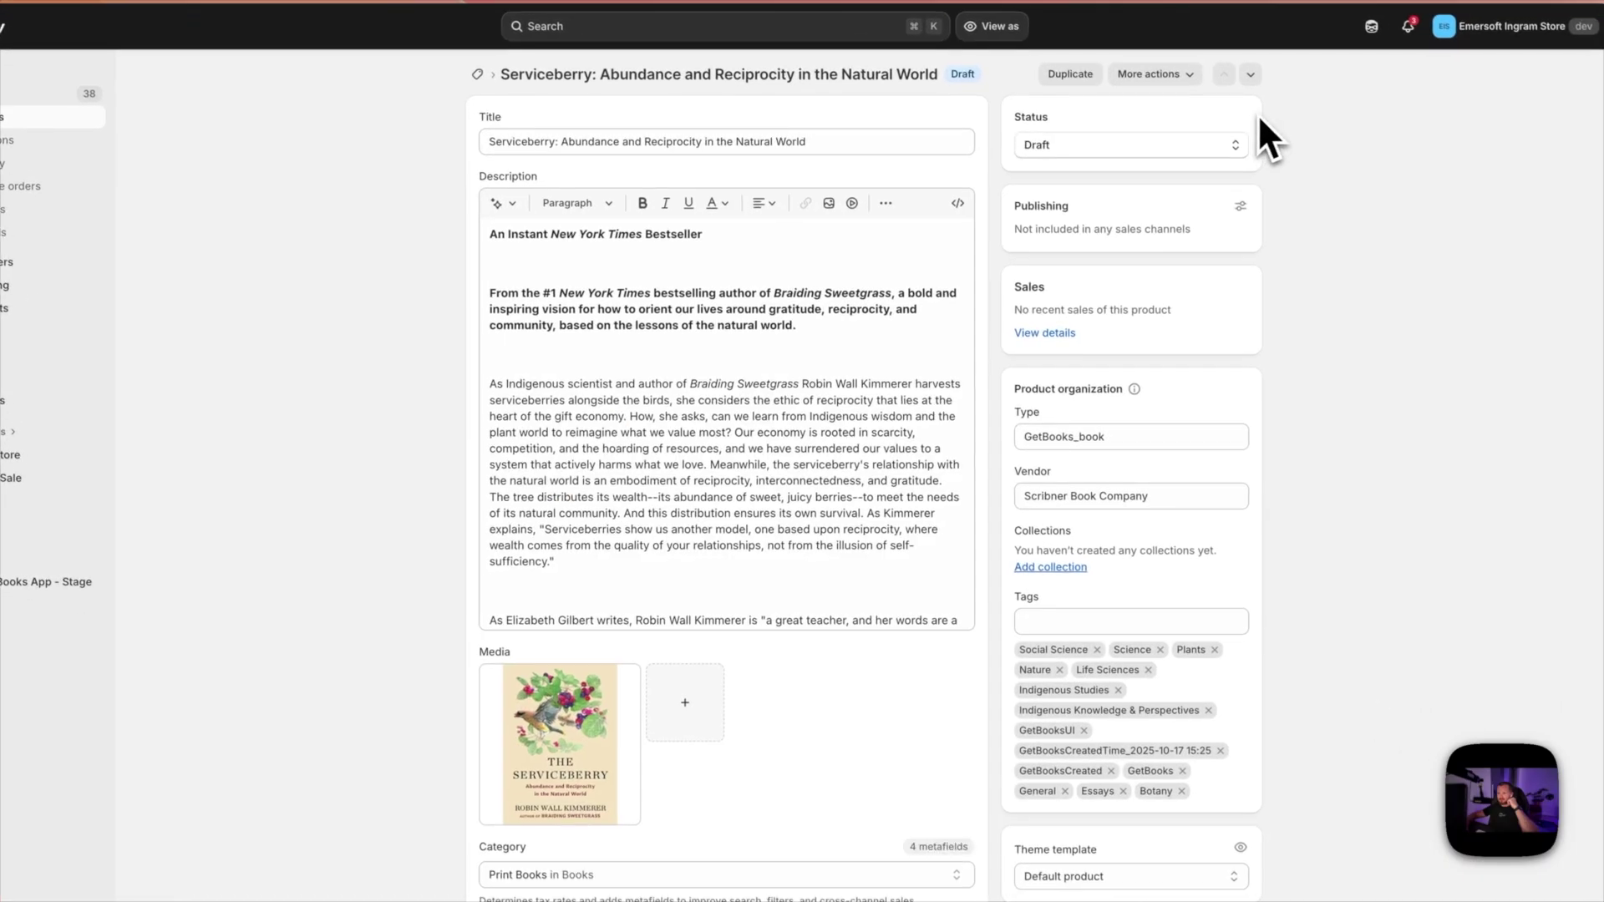
scroll(561, 836, down, 2)
click(611, 640)
click(589, 502)
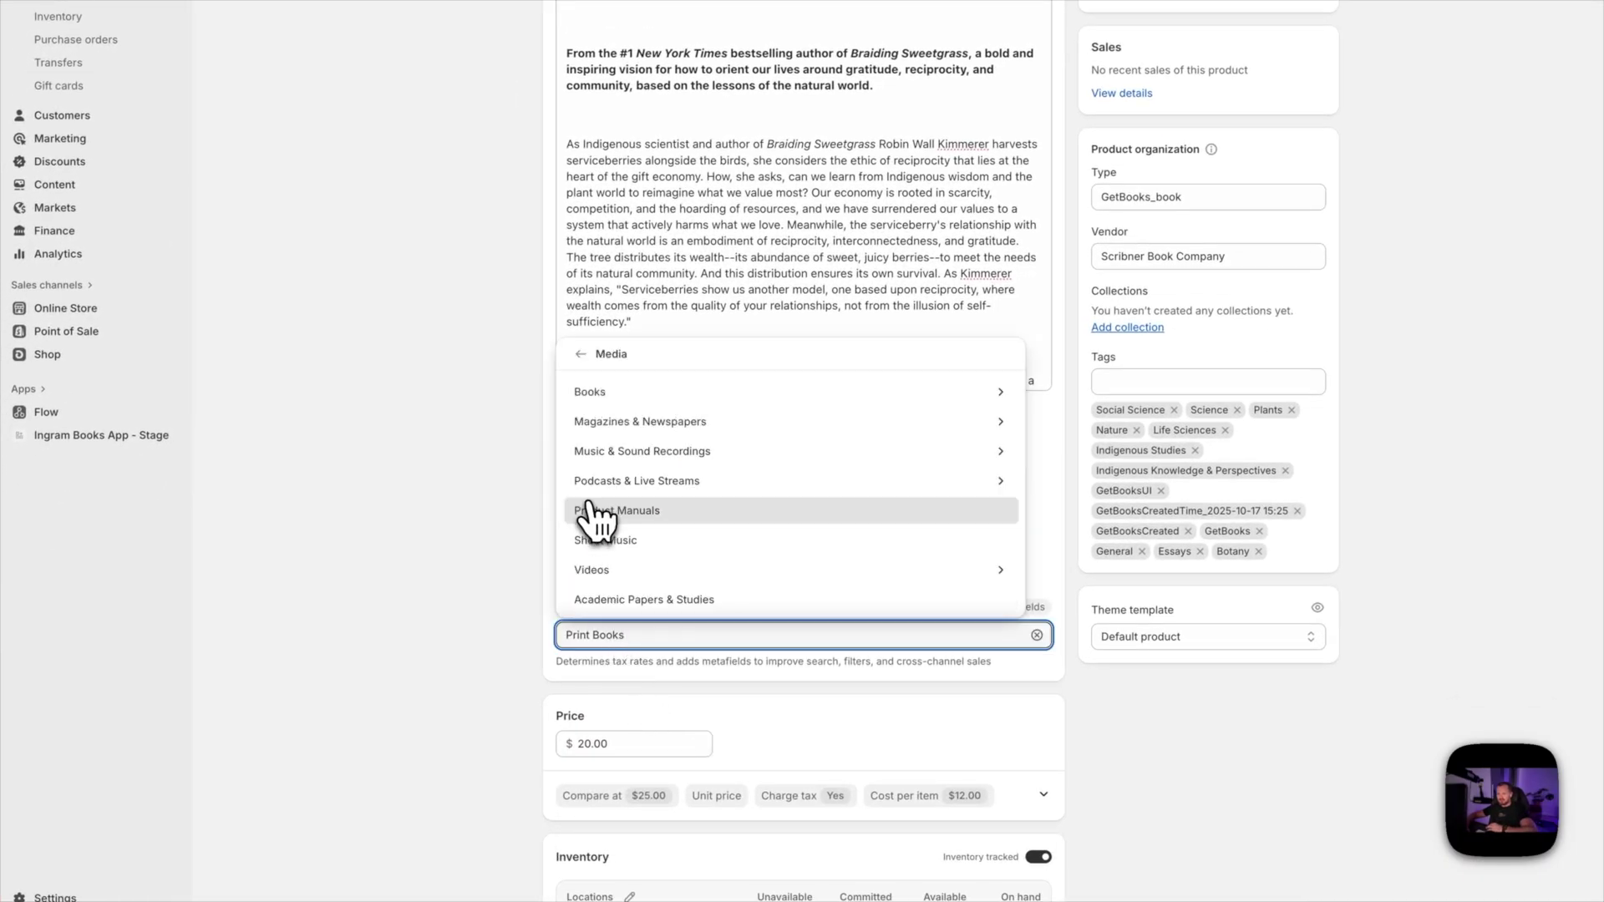
click(589, 358)
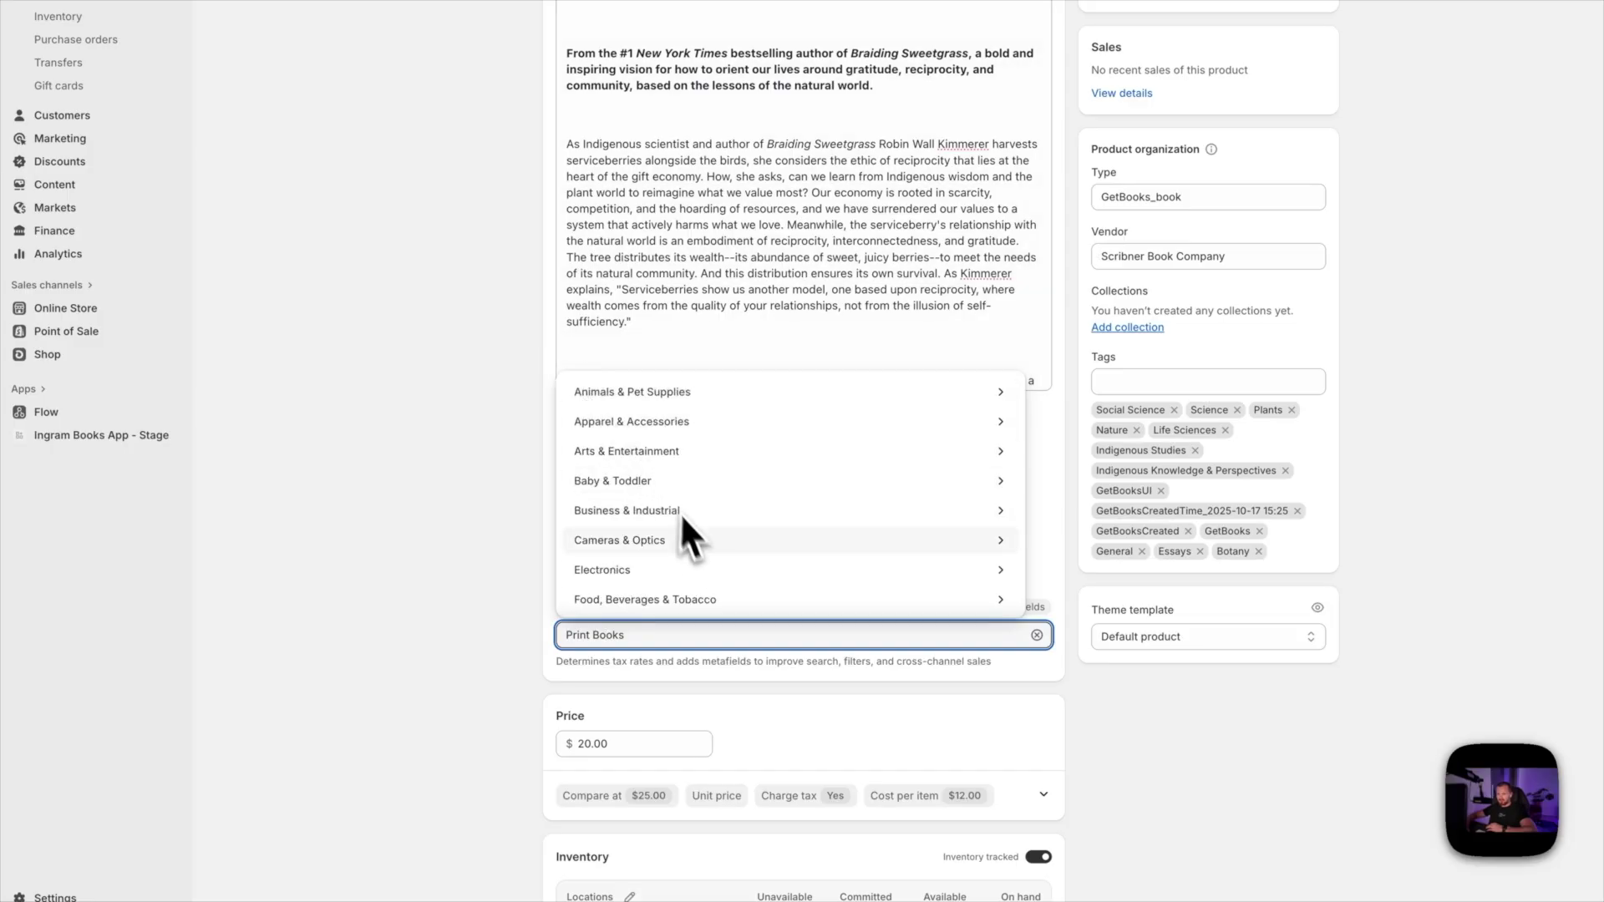
scroll(694, 540, down, 10)
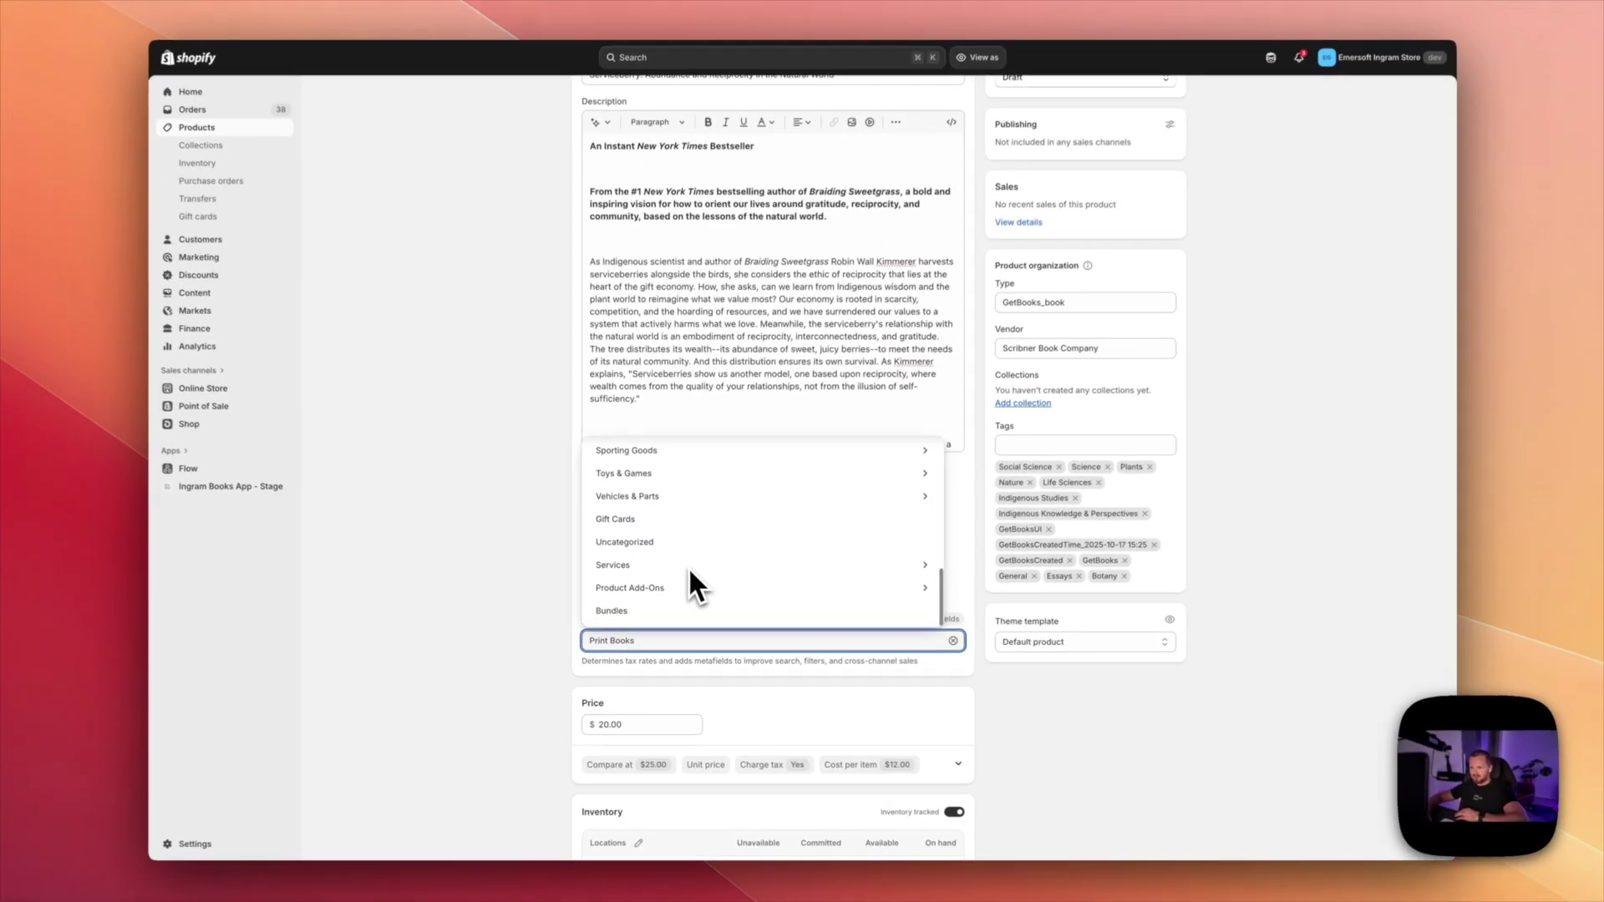
scroll(689, 572, up, 10)
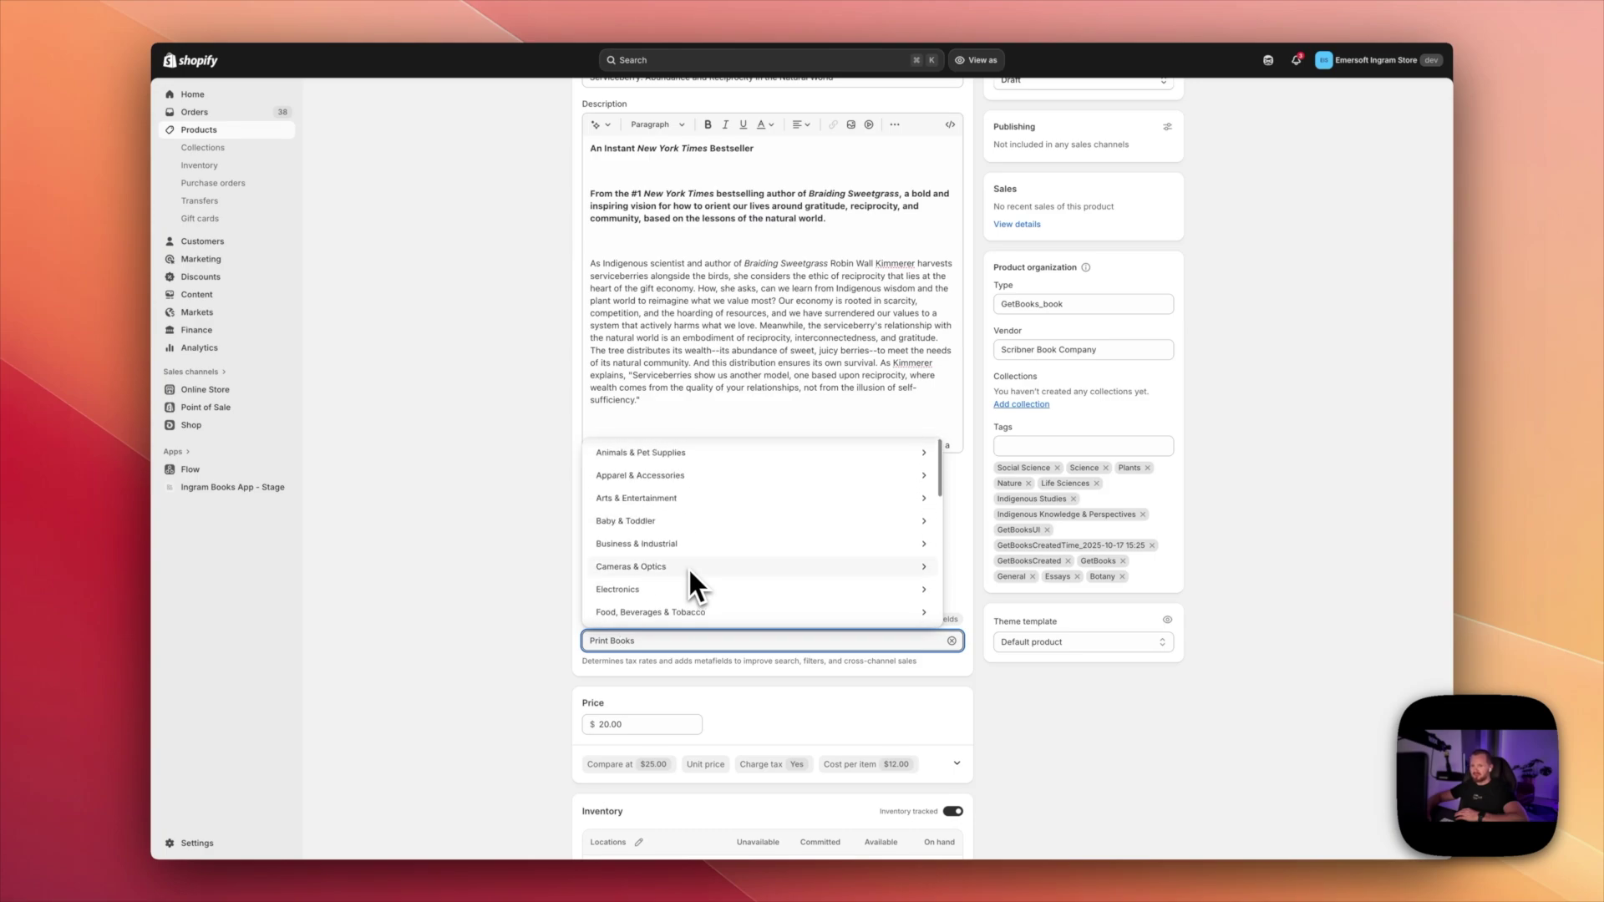
- Set the product's category to Print Books under Media > Books
scroll(688, 566, down, 3)
scroll(689, 566, down, 2)
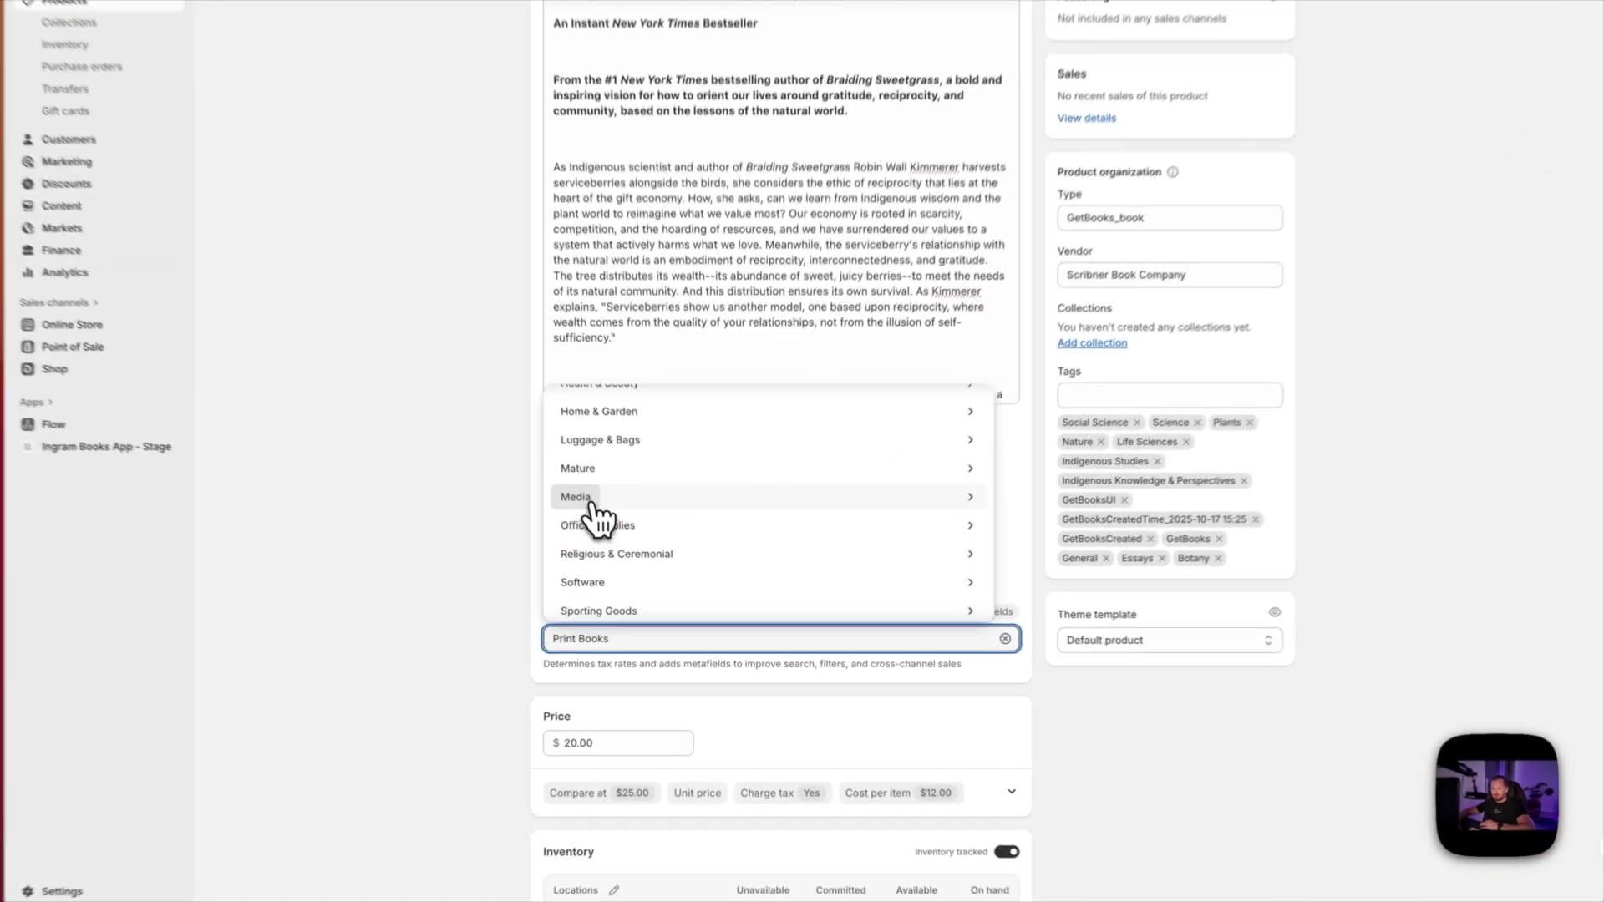
click(618, 529)
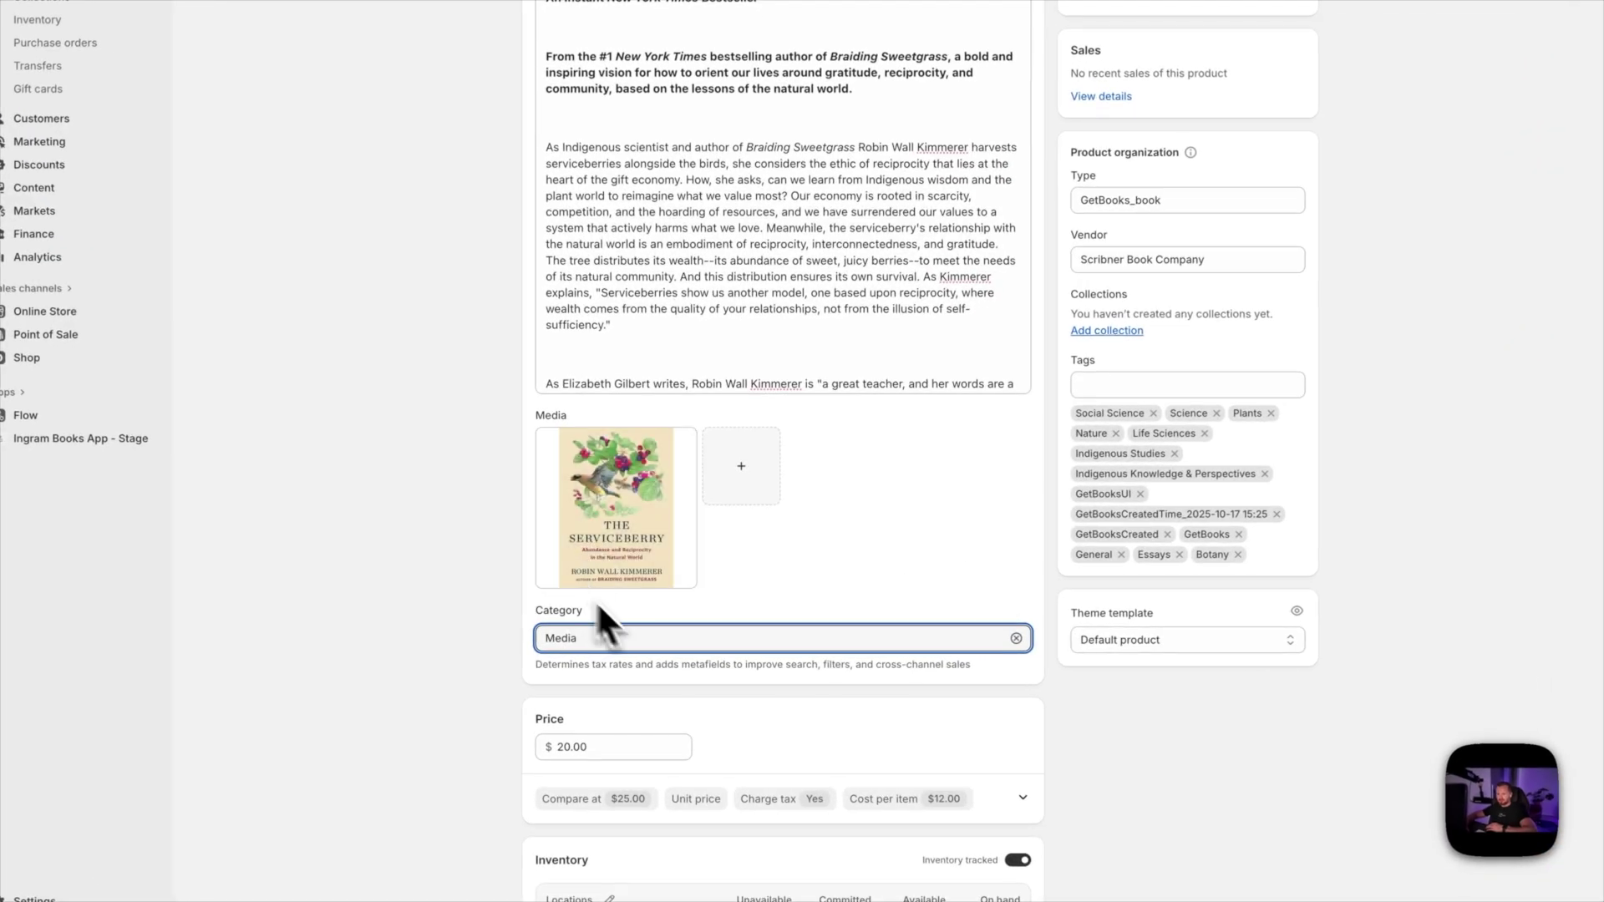
click(802, 641)
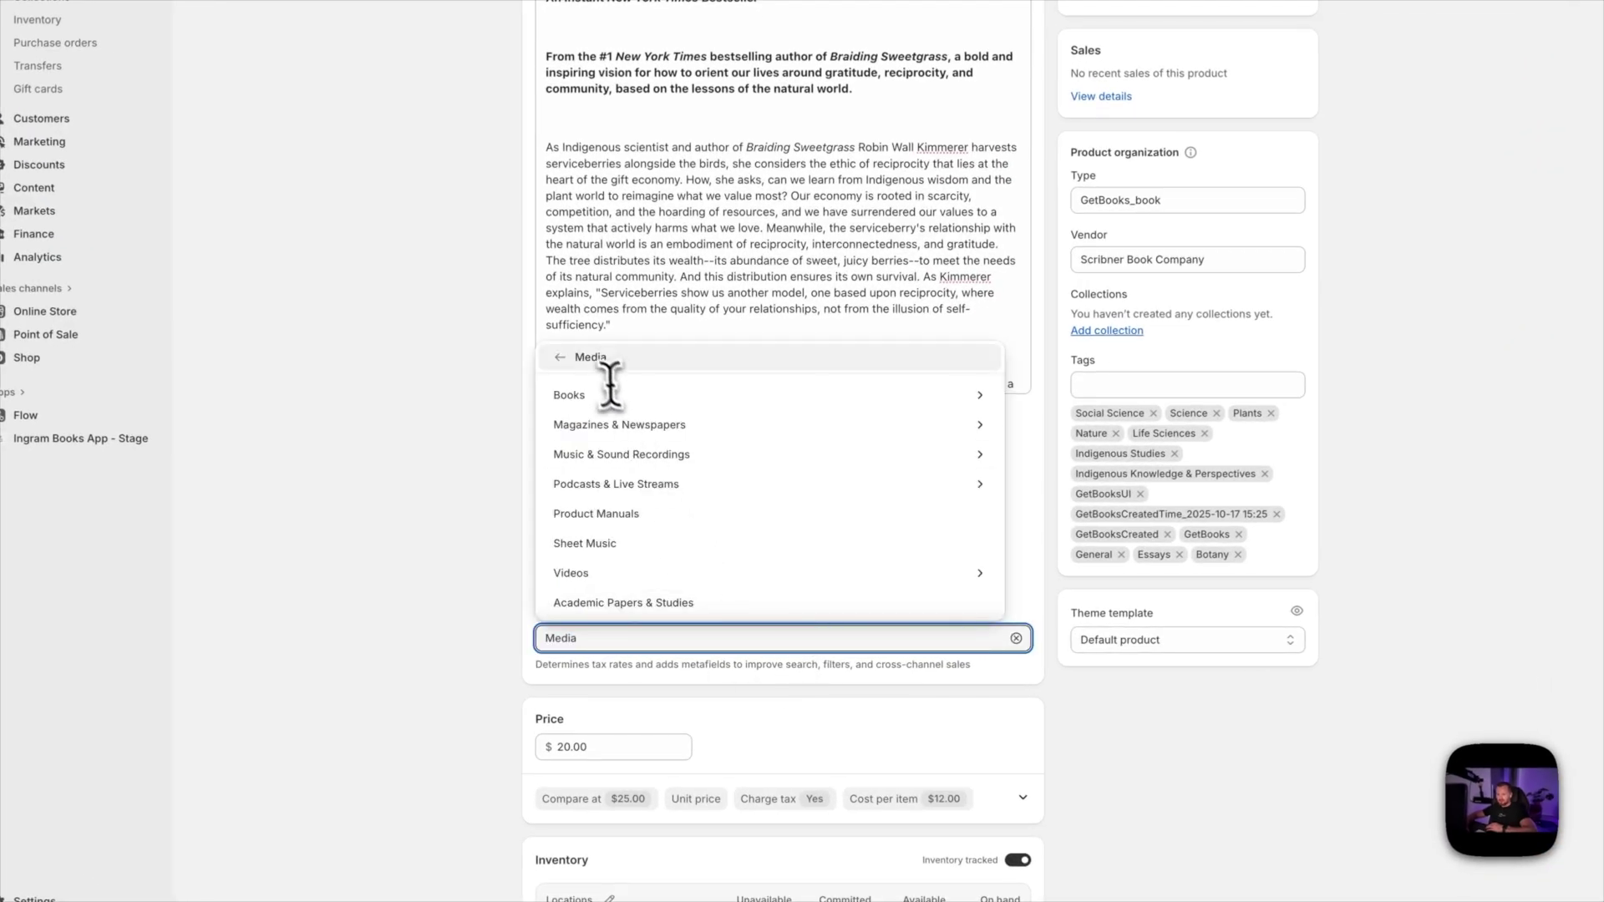
click(980, 399)
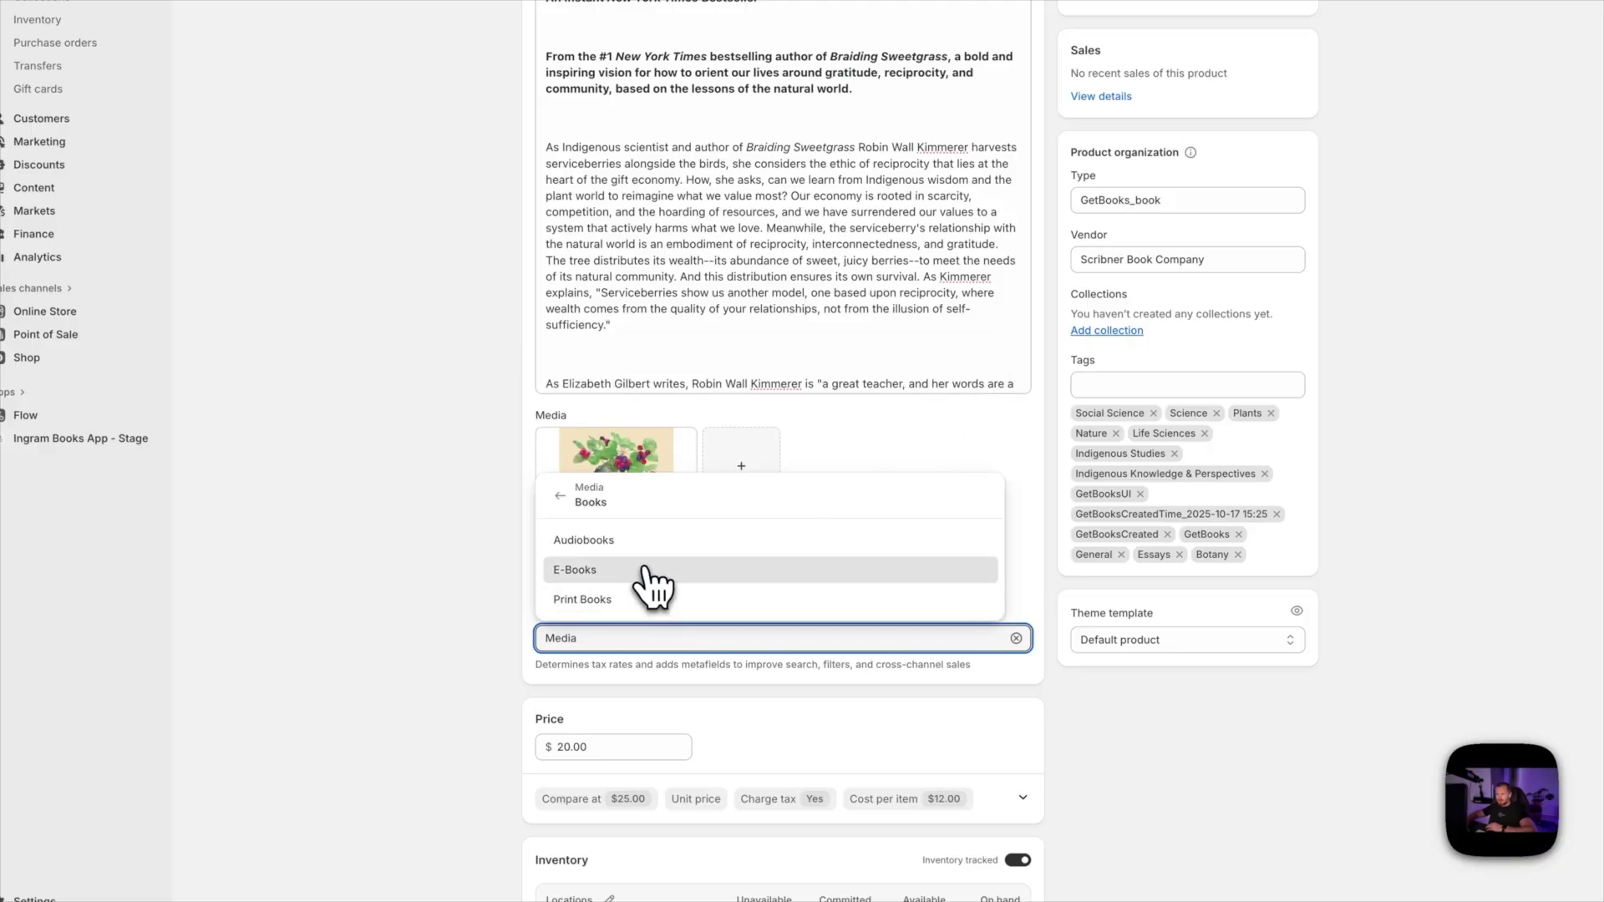
click(599, 601)
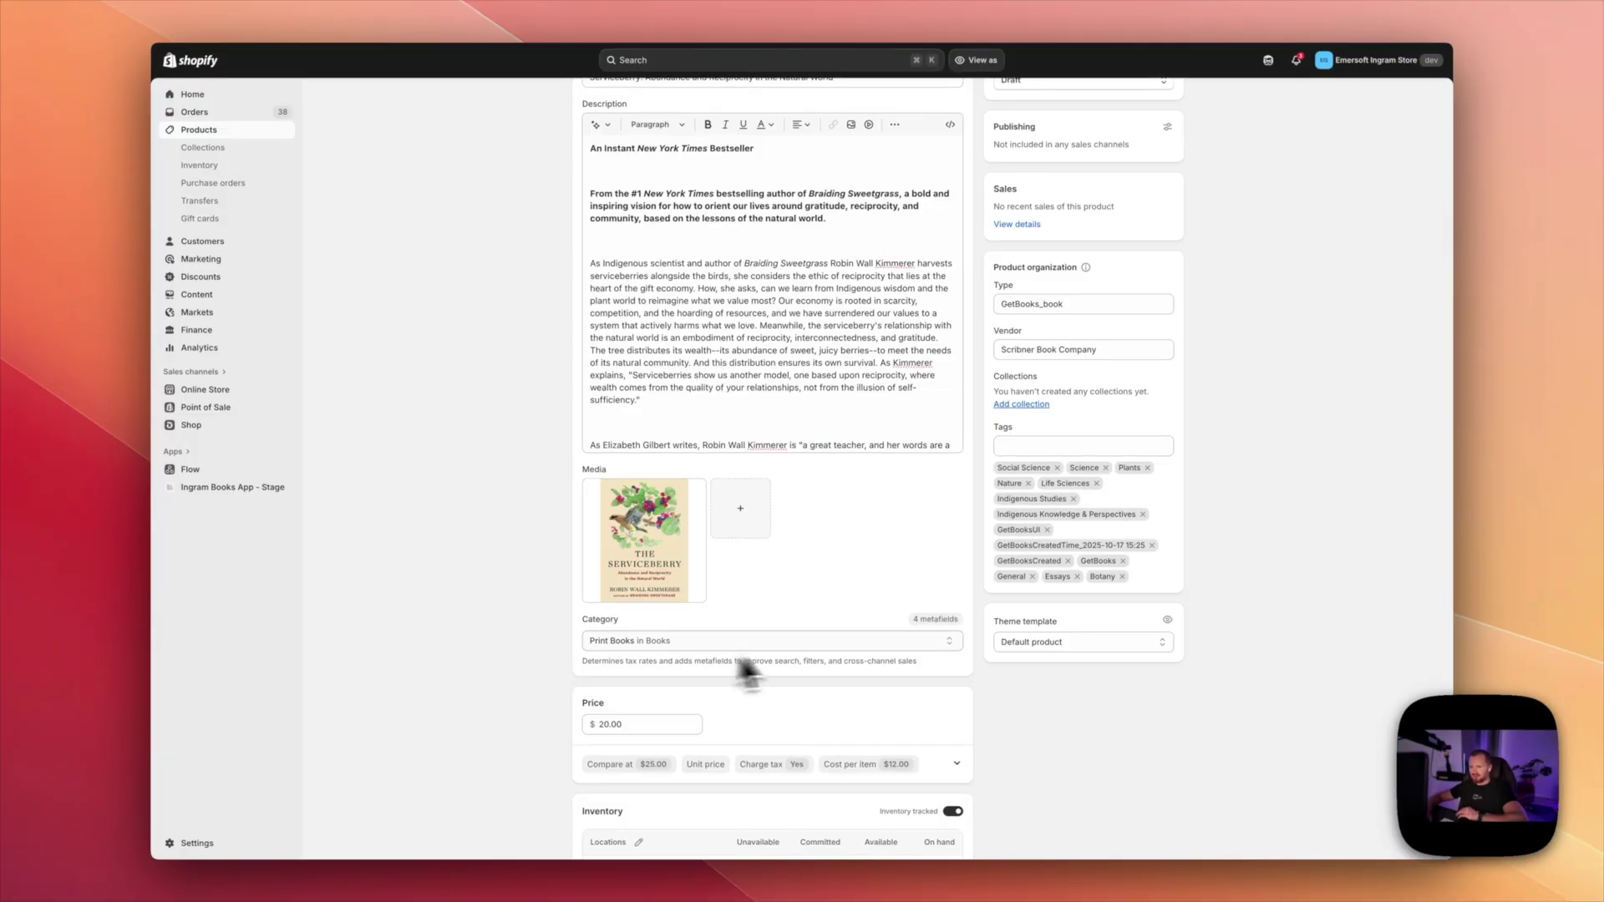
- Review the product's price, inventory, shipping and metafield sections, and open the Collections page
scroll(752, 658, down, 2)
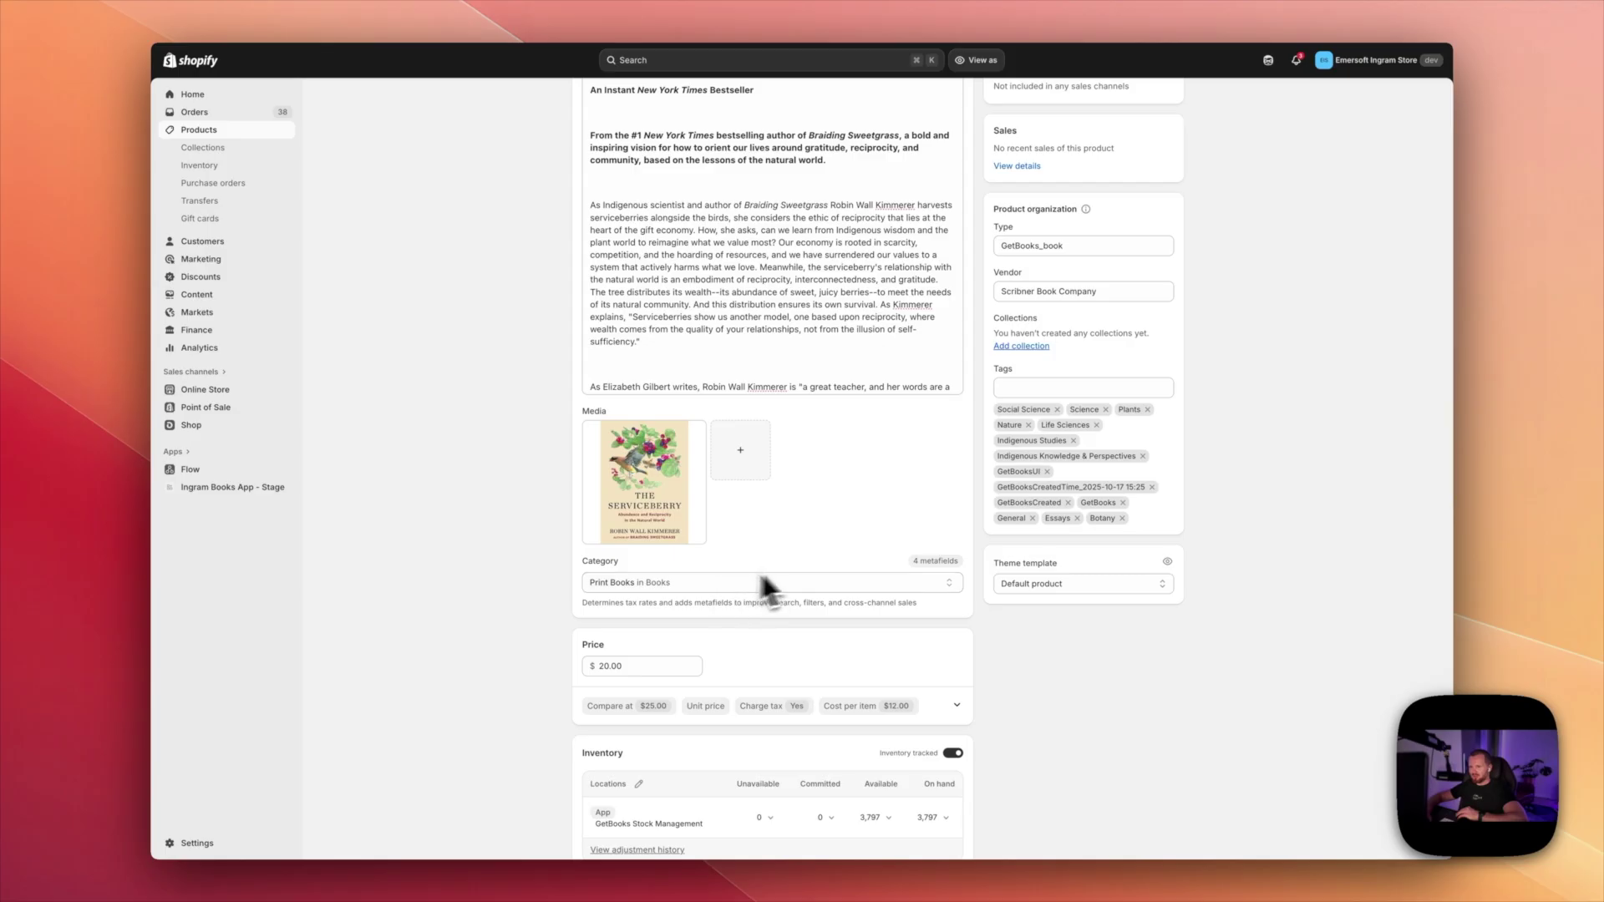
scroll(704, 585, down, 3)
scroll(706, 591, down, 4)
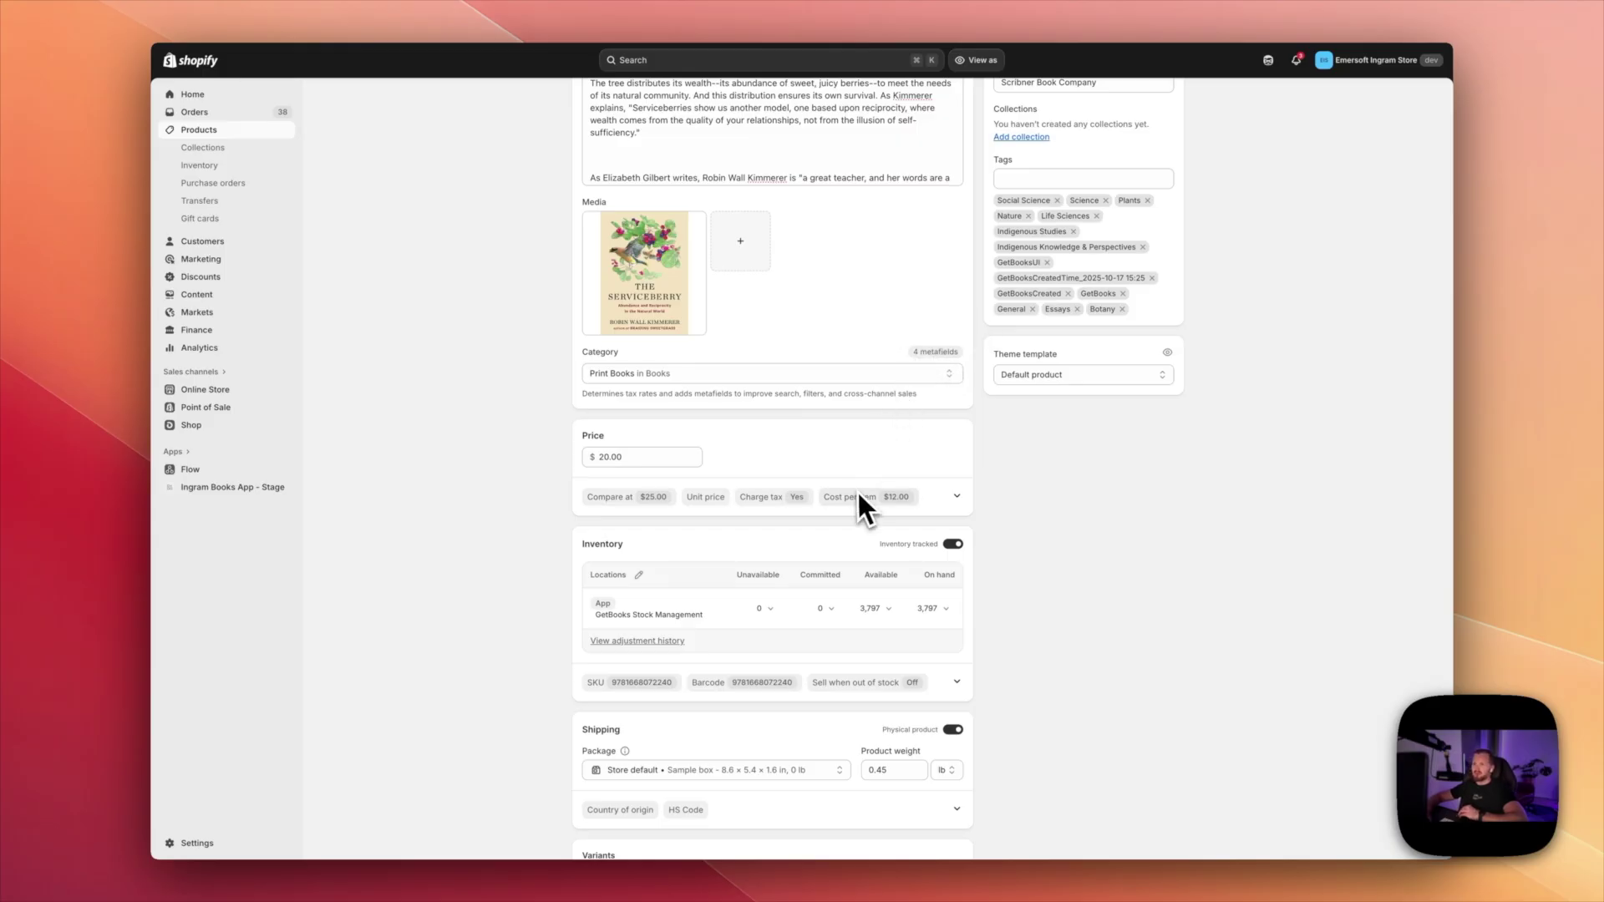
scroll(857, 488, down, 15)
scroll(858, 498, down, 1)
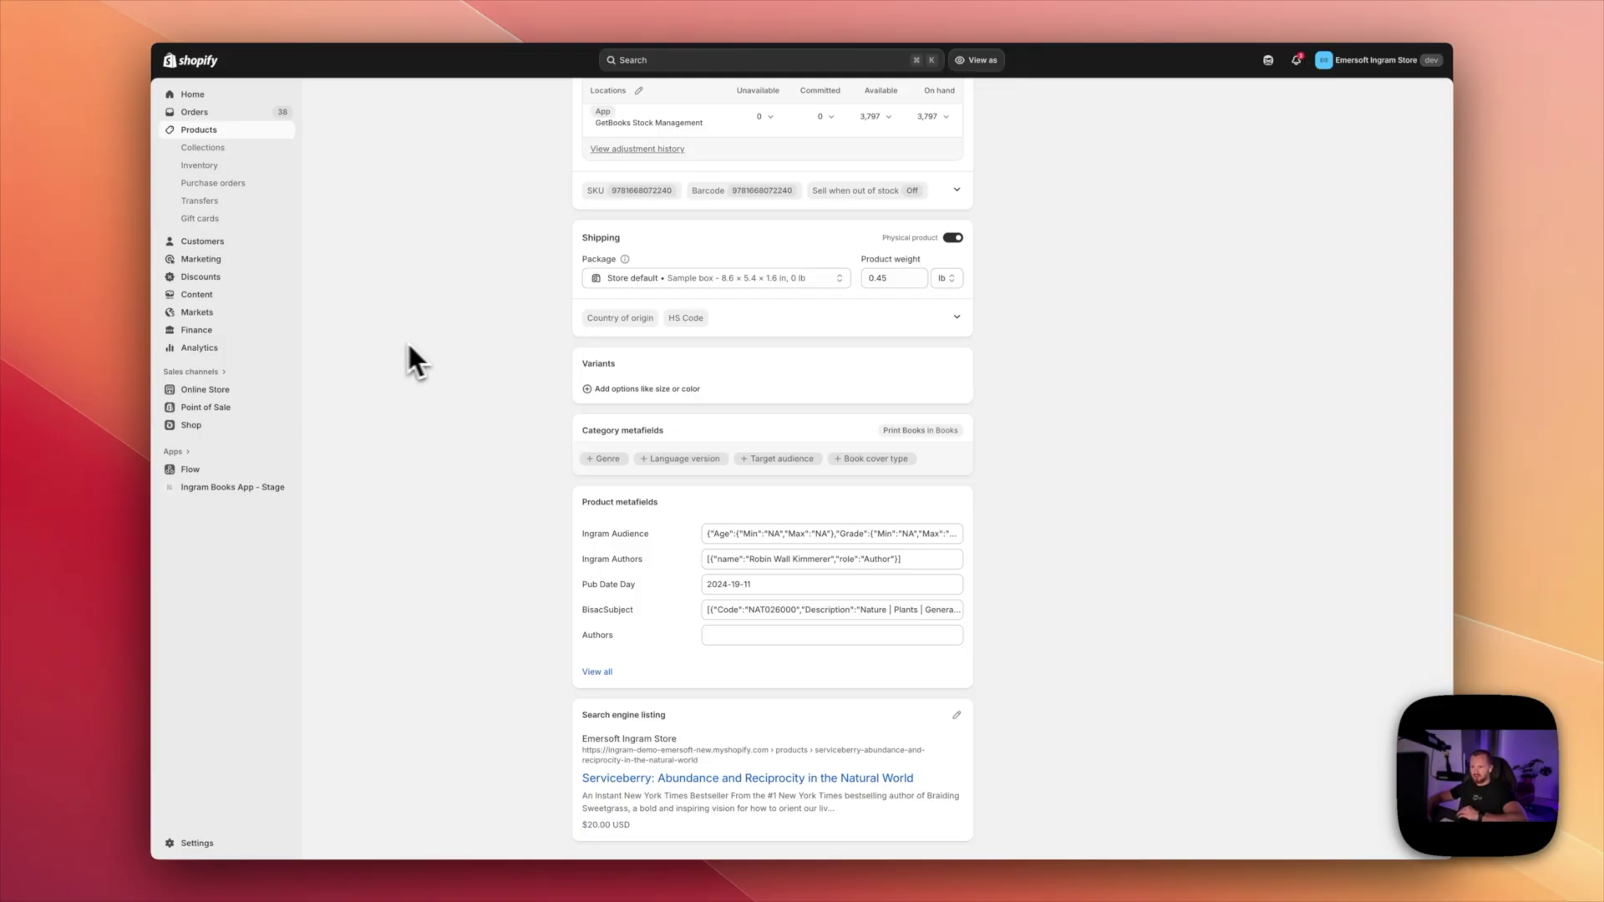
scroll(502, 445, up, 15)
scroll(494, 449, up, 2)
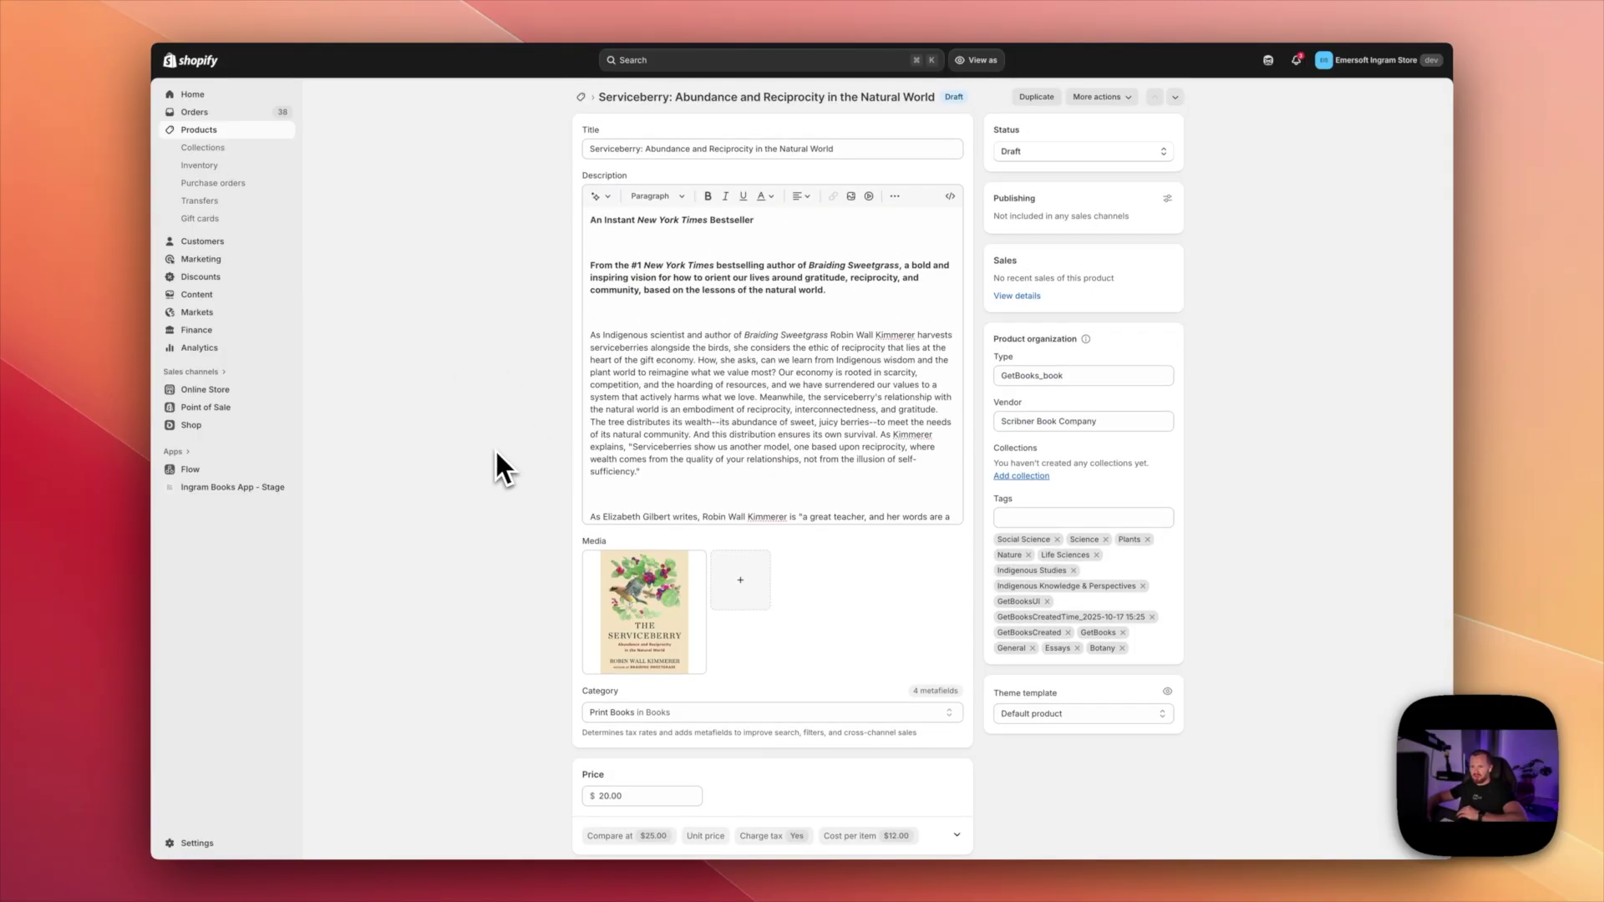
click(202, 147)
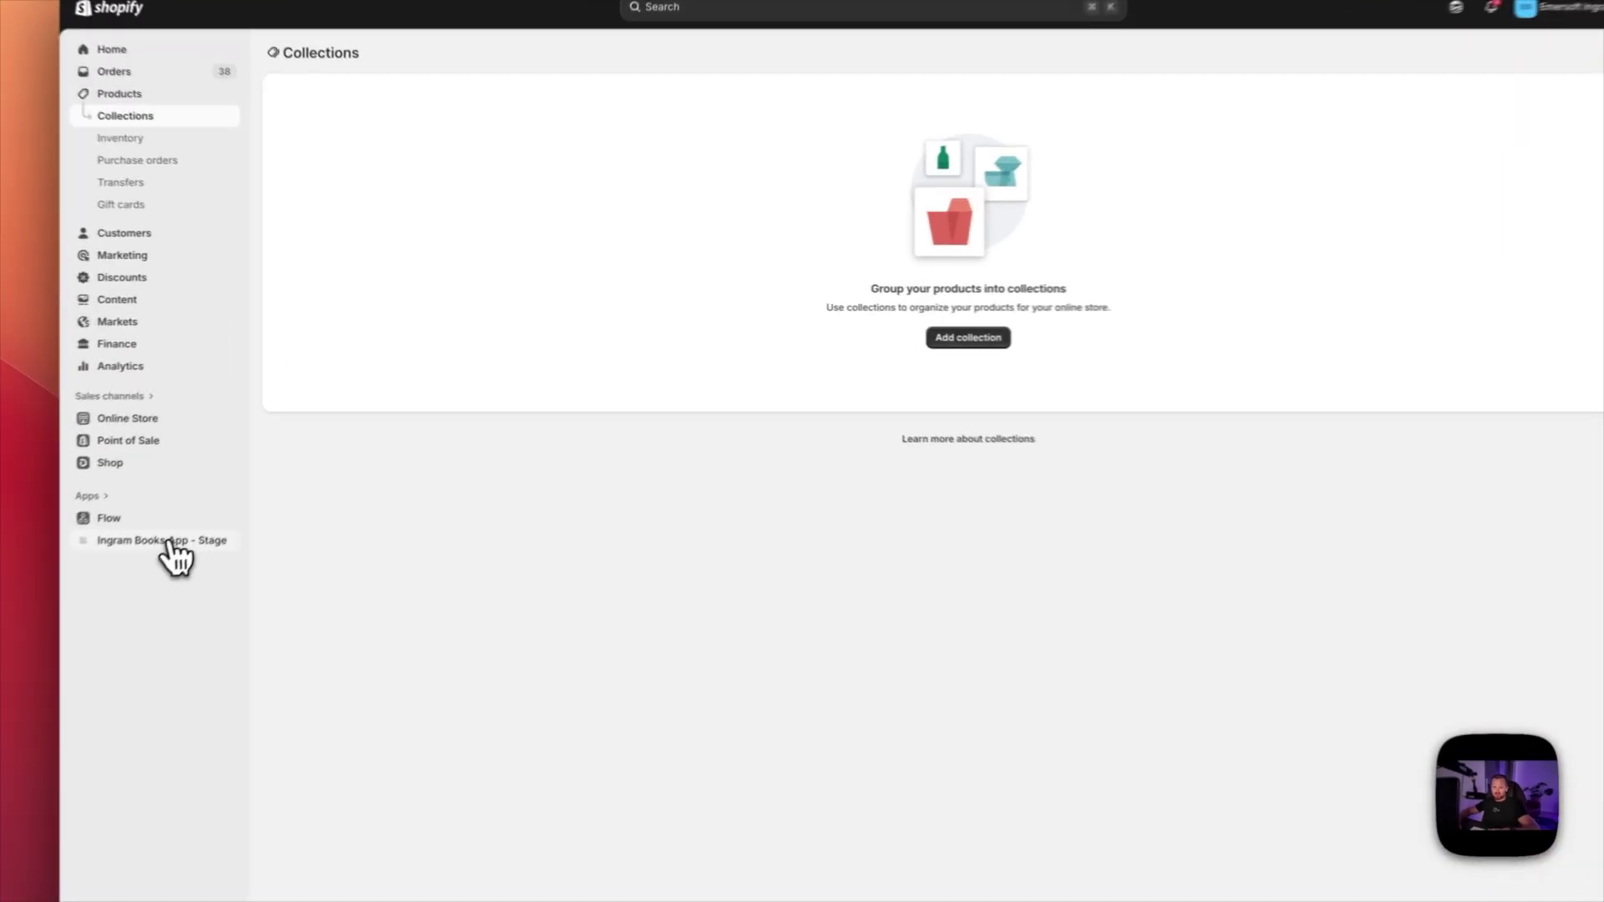
- Open the Ingram Books App - Stage and examine the BISAC subjects of the book Confronting Evil: Assessing the Worst of the Worst
click(173, 543)
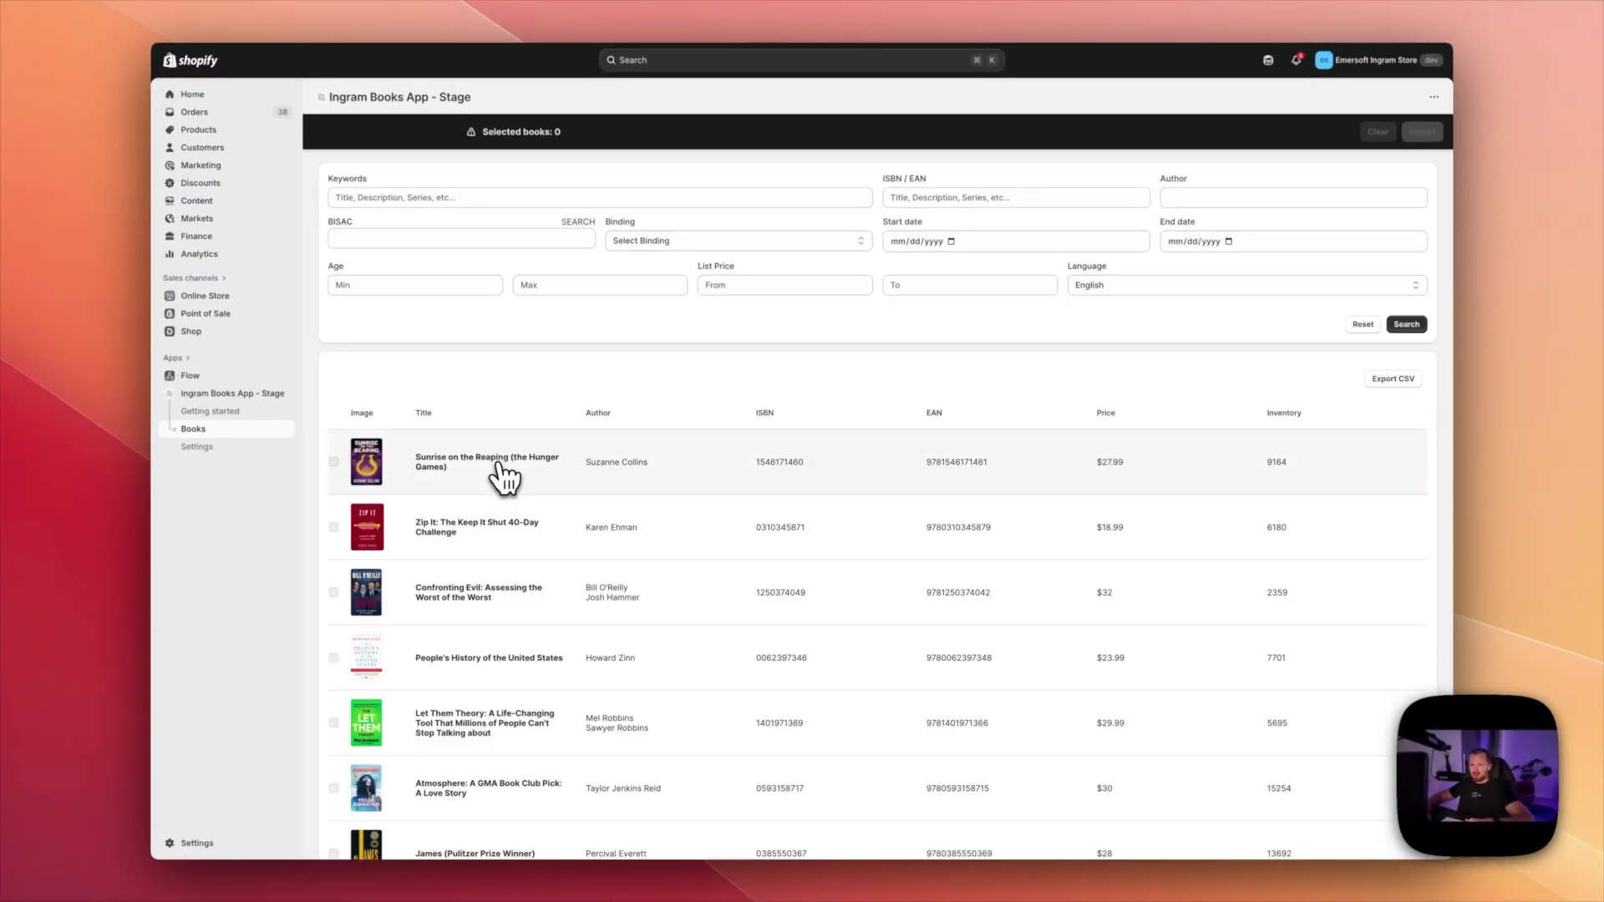
scroll(501, 476, down, 1)
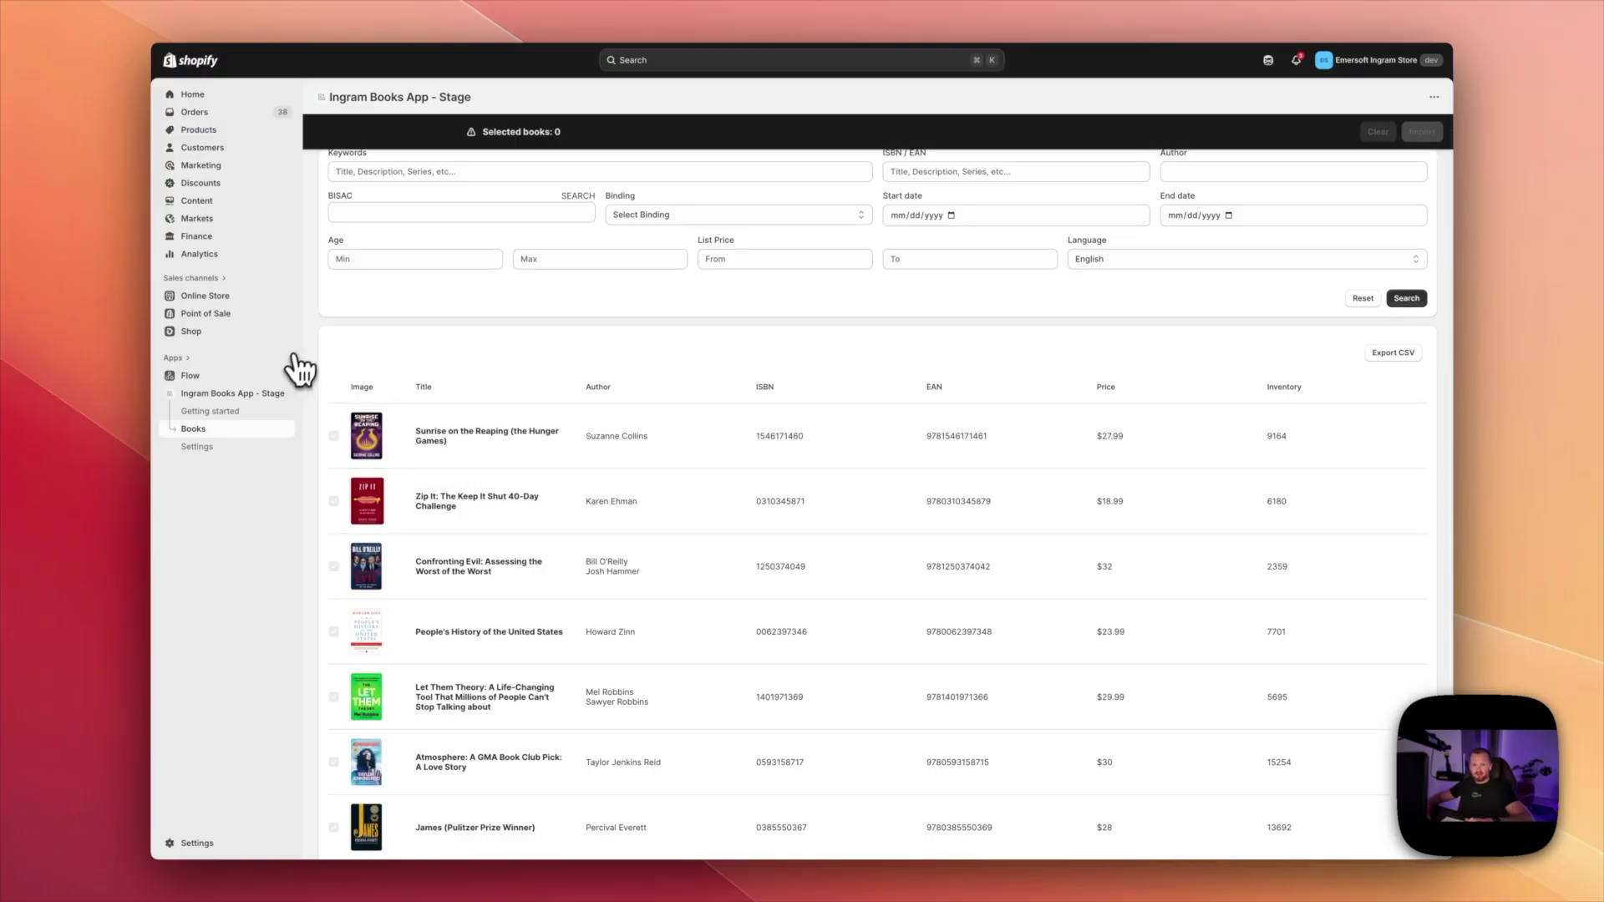
scroll(584, 434, down, 3)
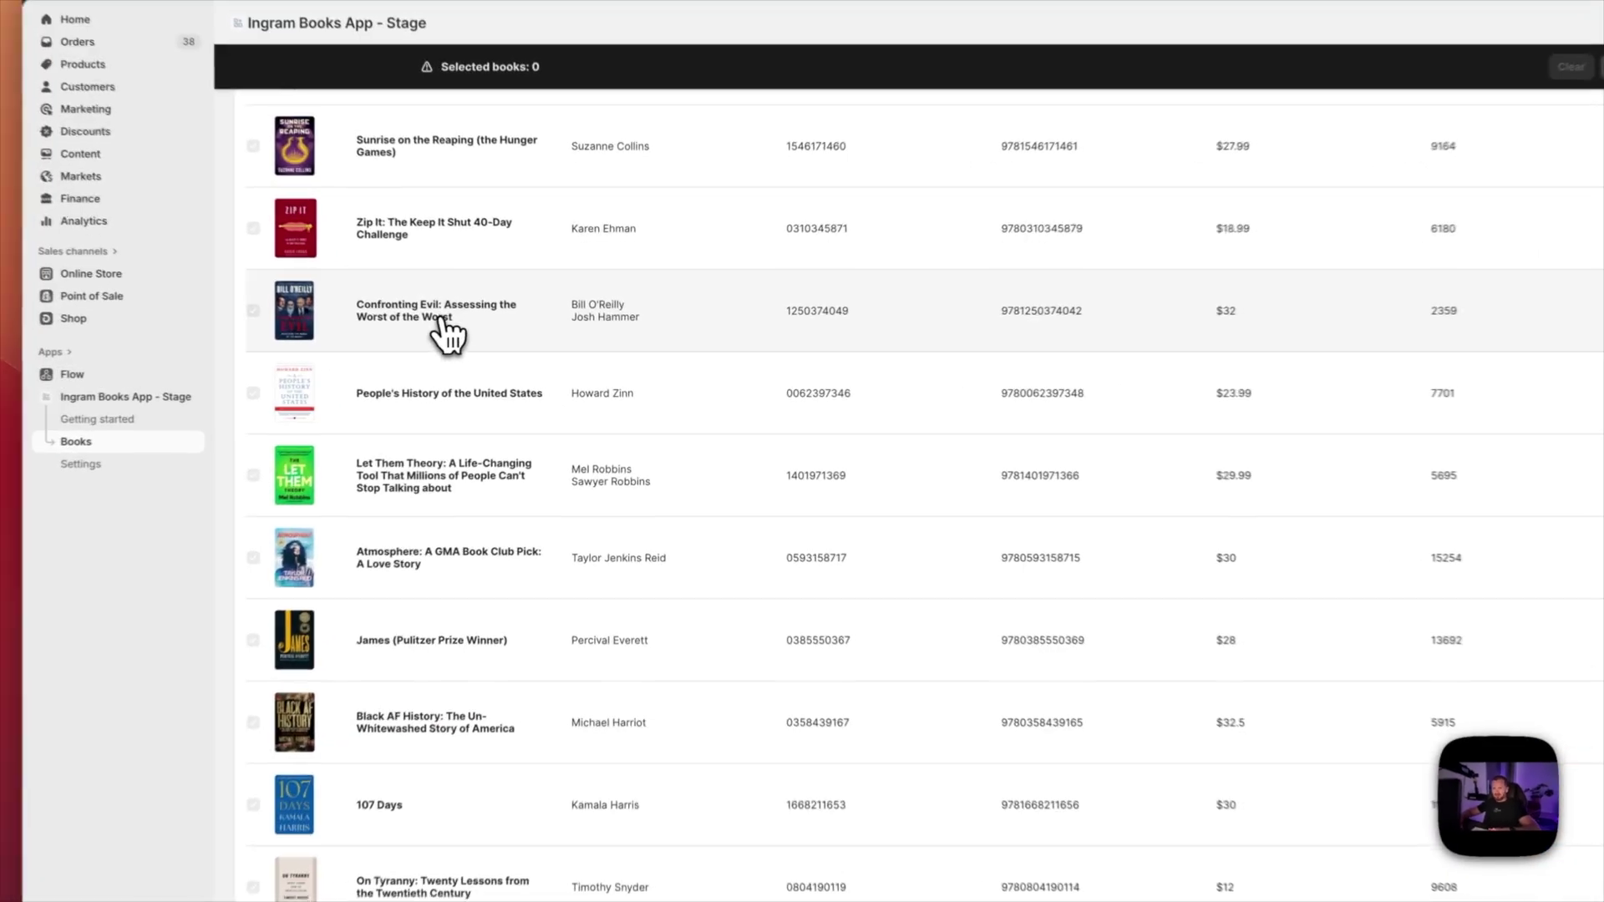
click(488, 343)
scroll(802, 501, down, 3)
scroll(873, 584, down, 5)
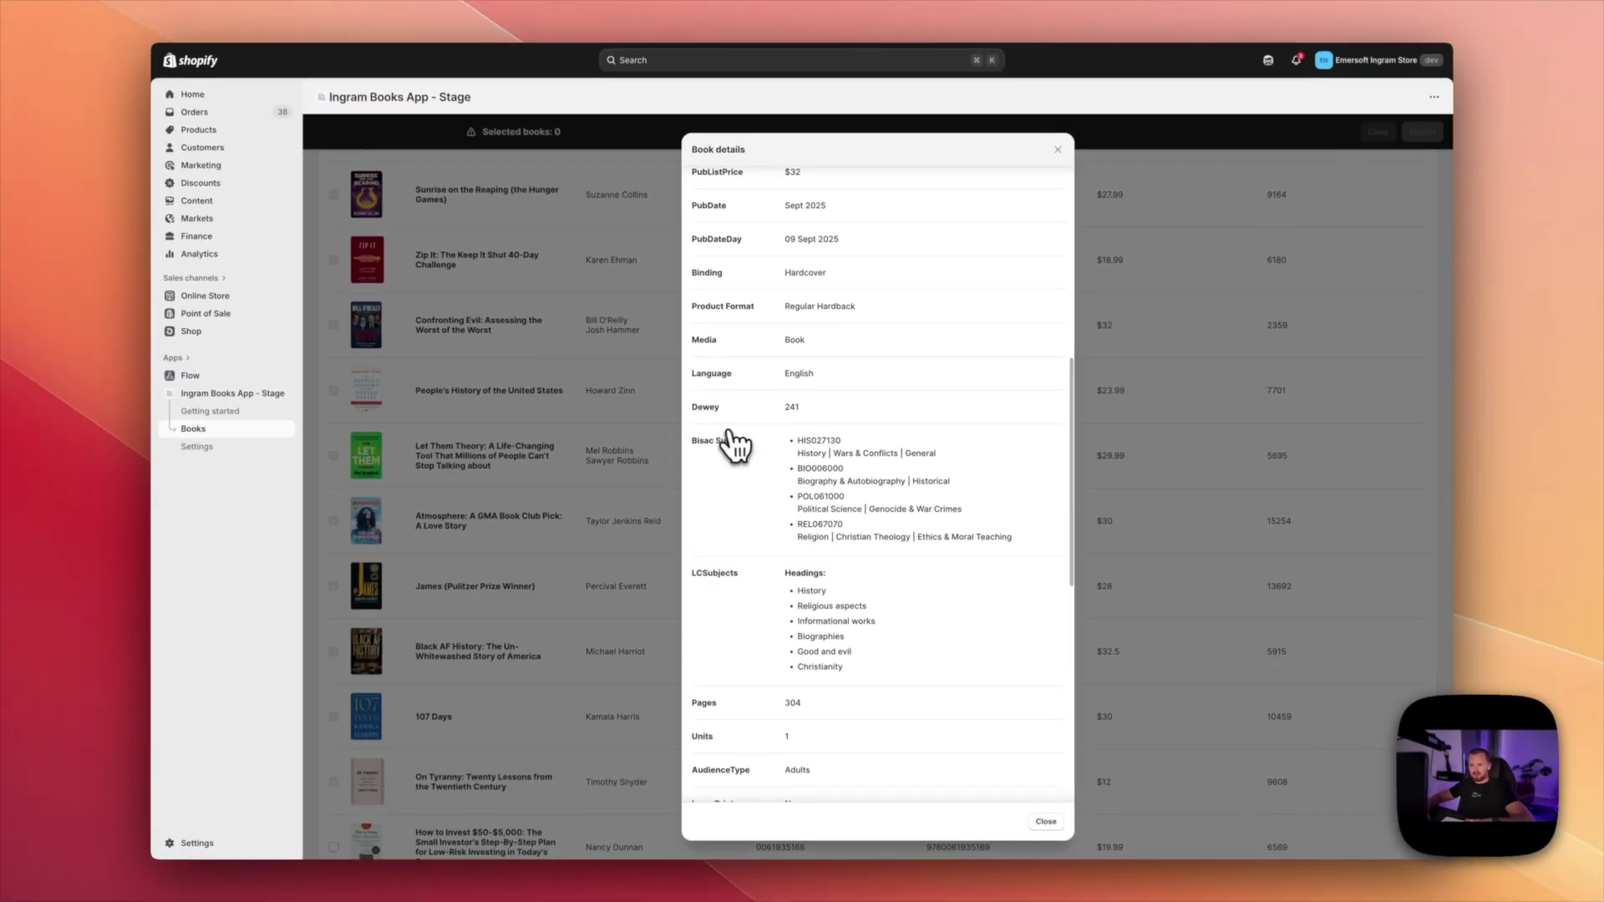
mouse_move(795, 453)
mouse_down()
mouse_move(827, 455)
mouse_move(817, 480)
mouse_move(819, 458)
mouse_up()
drag(826, 454, 894, 457)
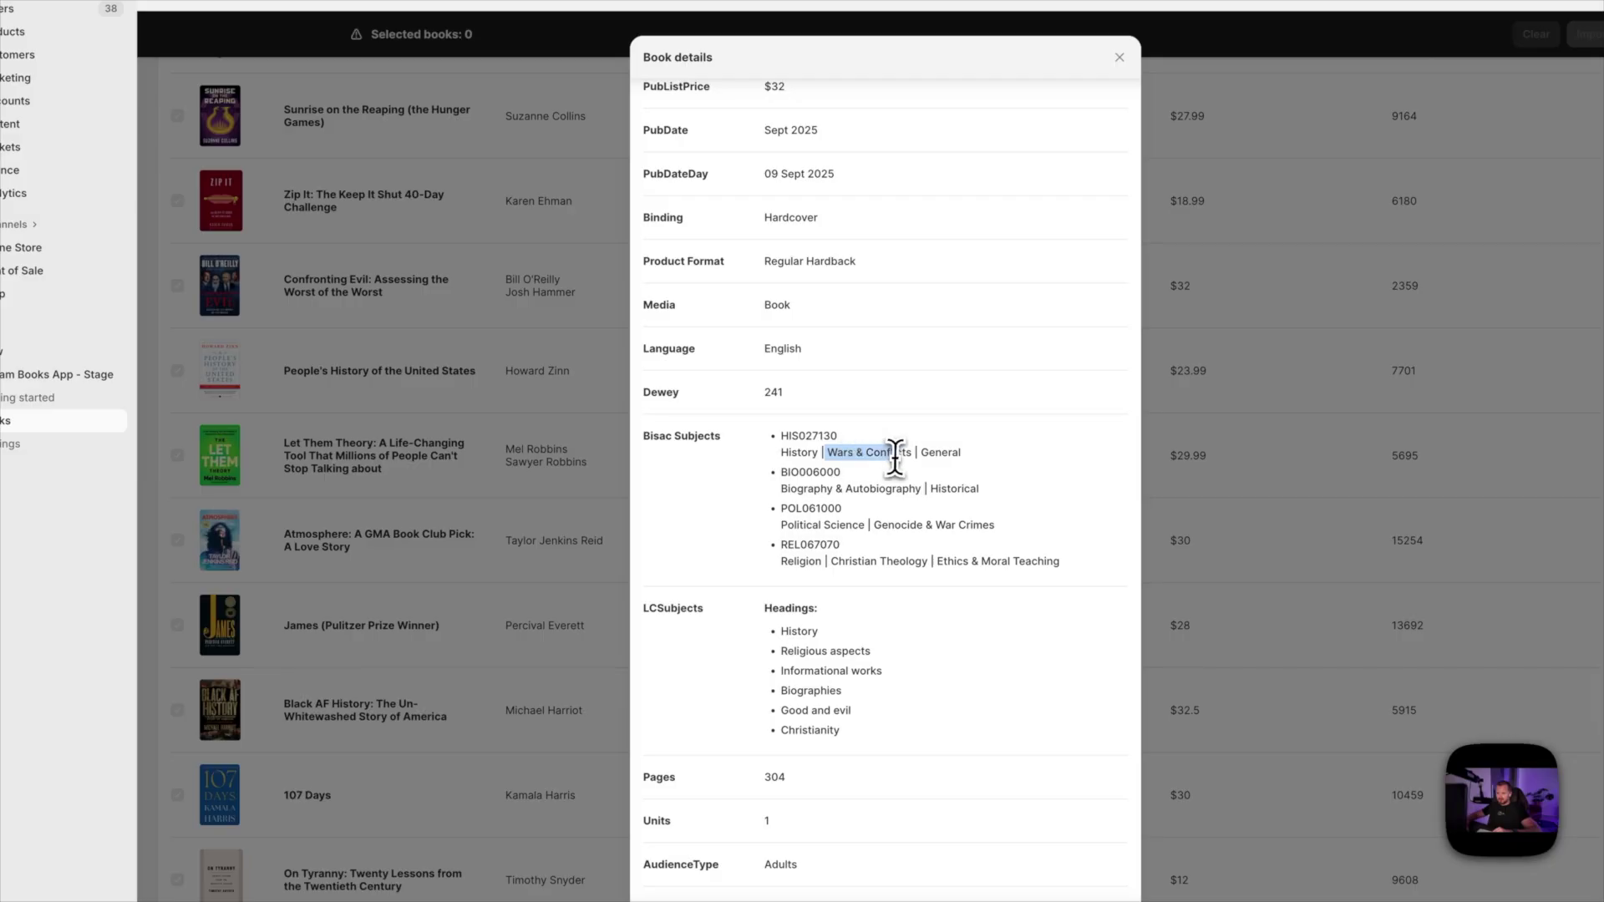
double_click(928, 454)
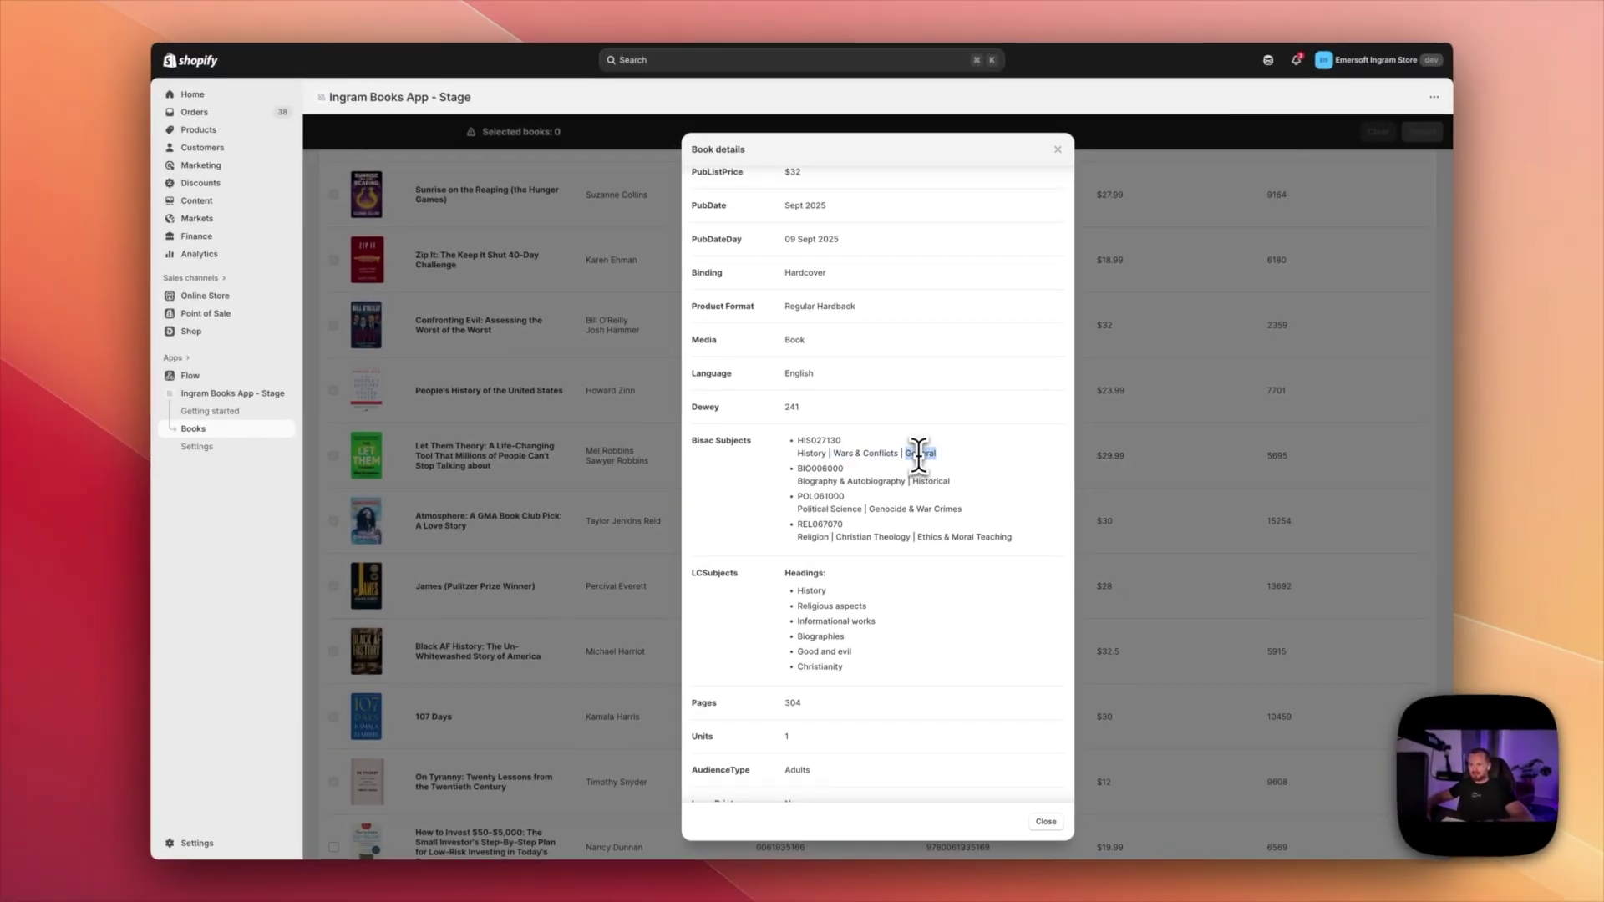
- Review the rest of the book's details, including the publishing marketing text, and close them
scroll(761, 374, up, 6)
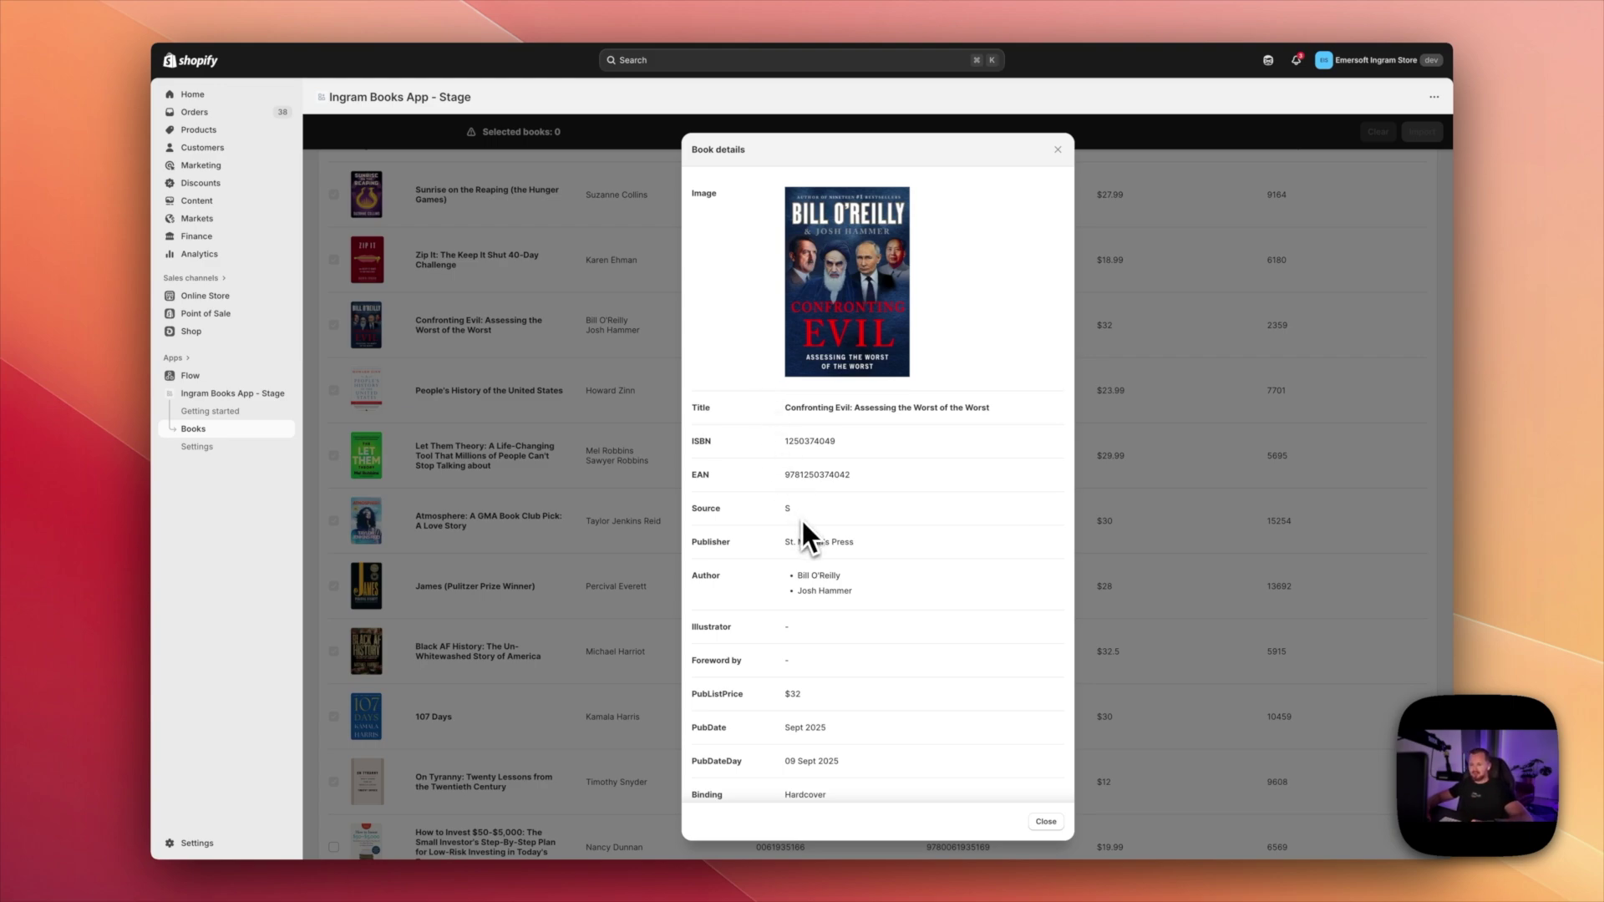
scroll(802, 522, down, 15)
scroll(802, 522, down, 1)
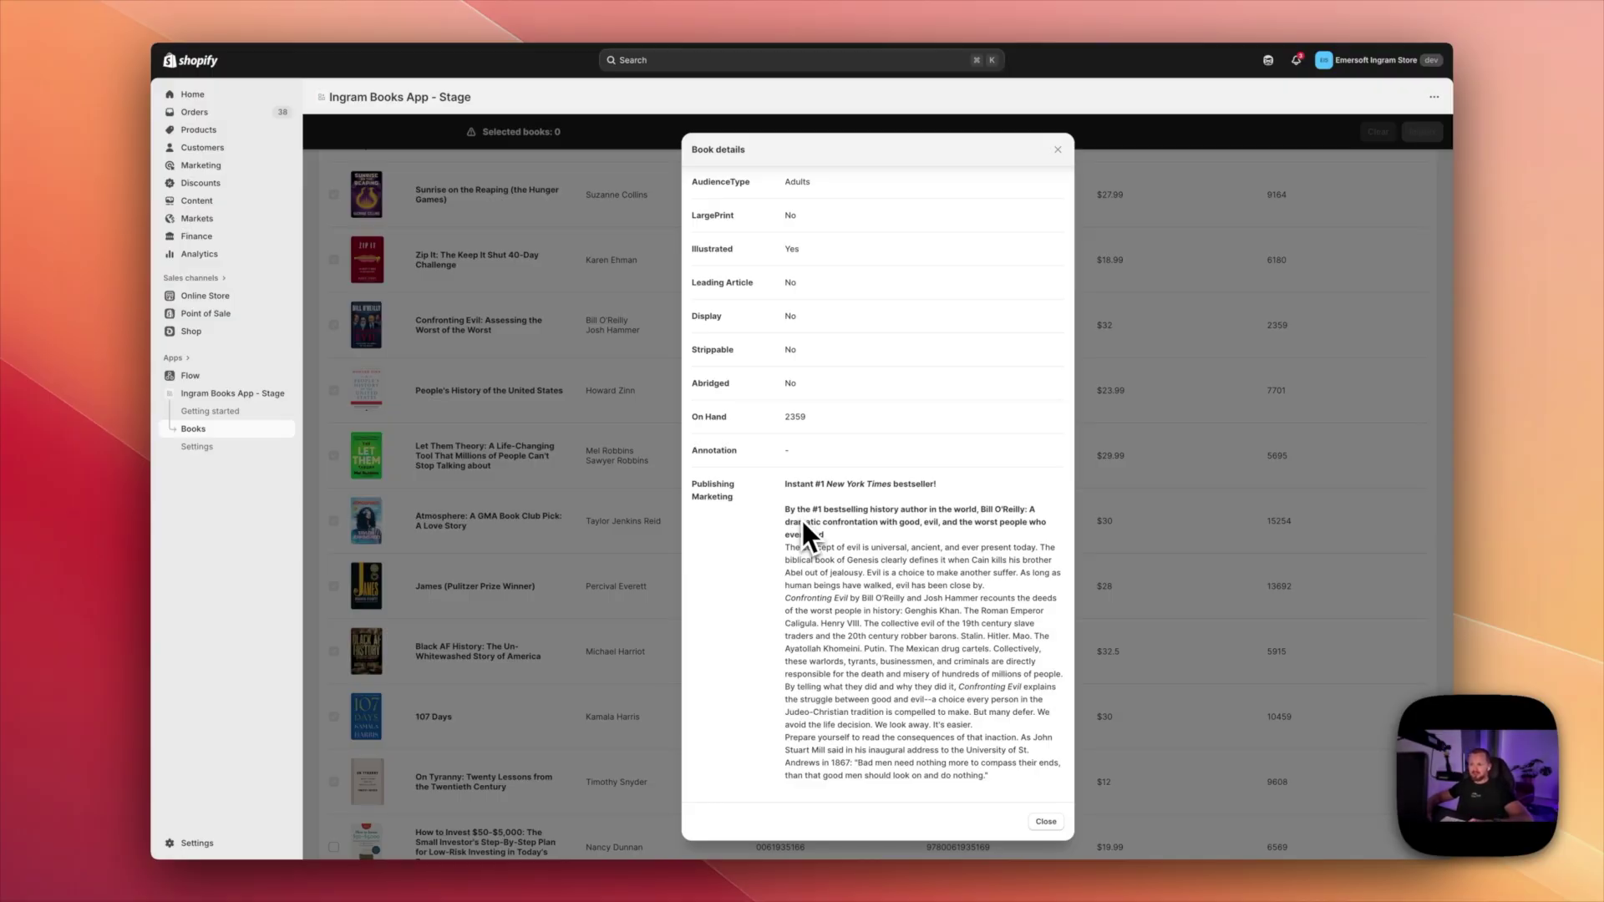
scroll(803, 524, up, 10)
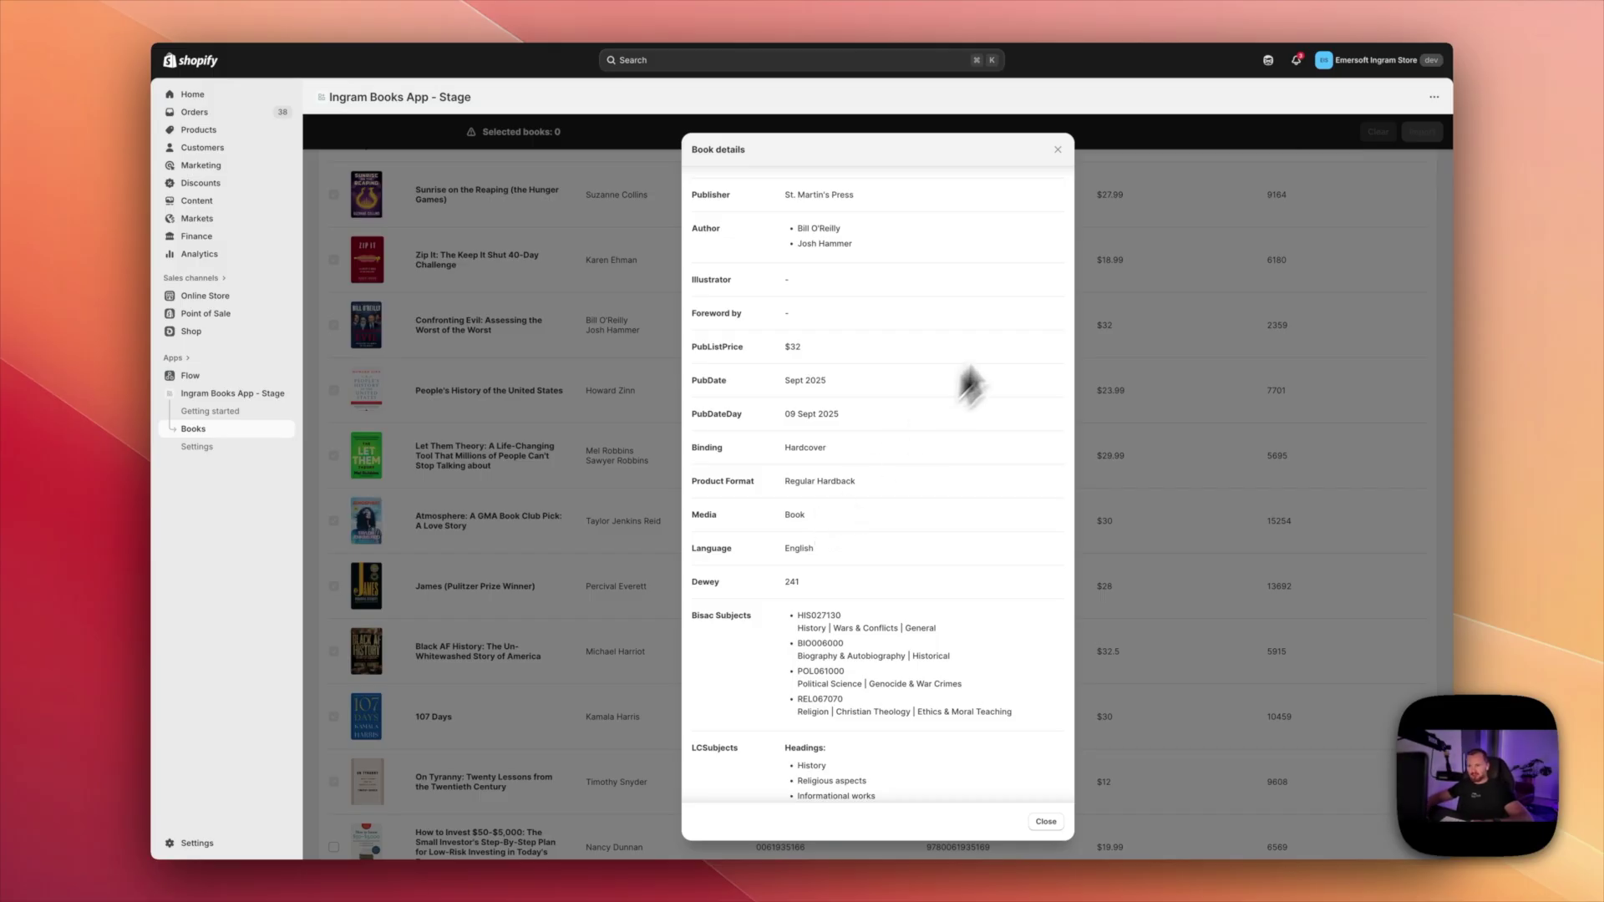
key(Escape)
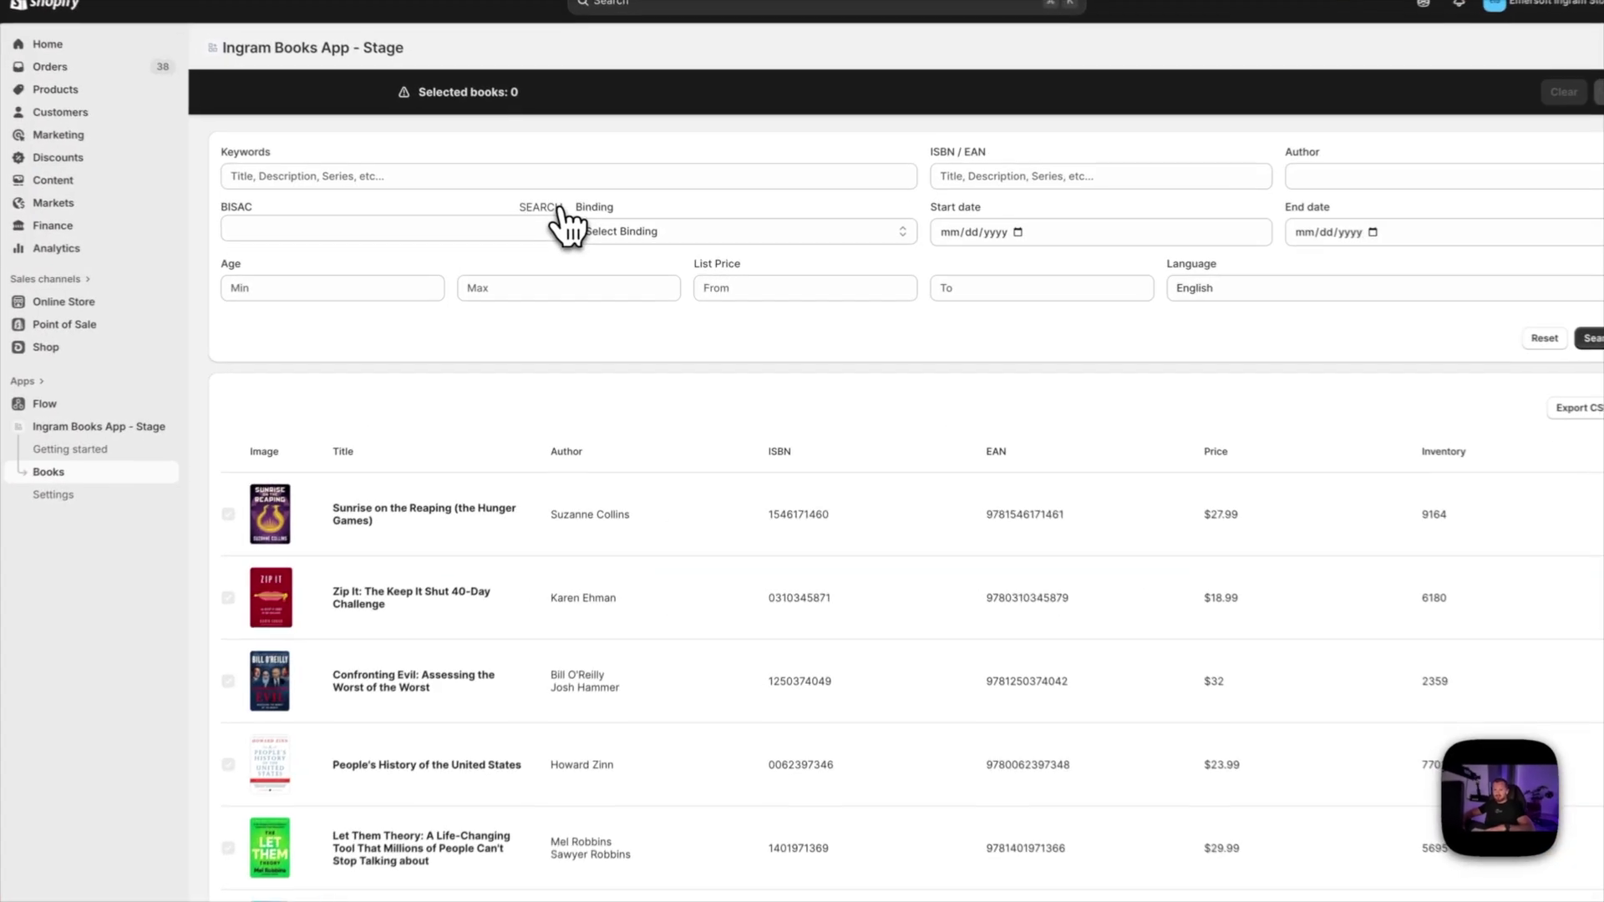
- Look up BISAC "Leadership" and search books under its Business & Economics, Education, Political Science / Political Process and Religion / Christian Church subjects
click(595, 224)
click(722, 519)
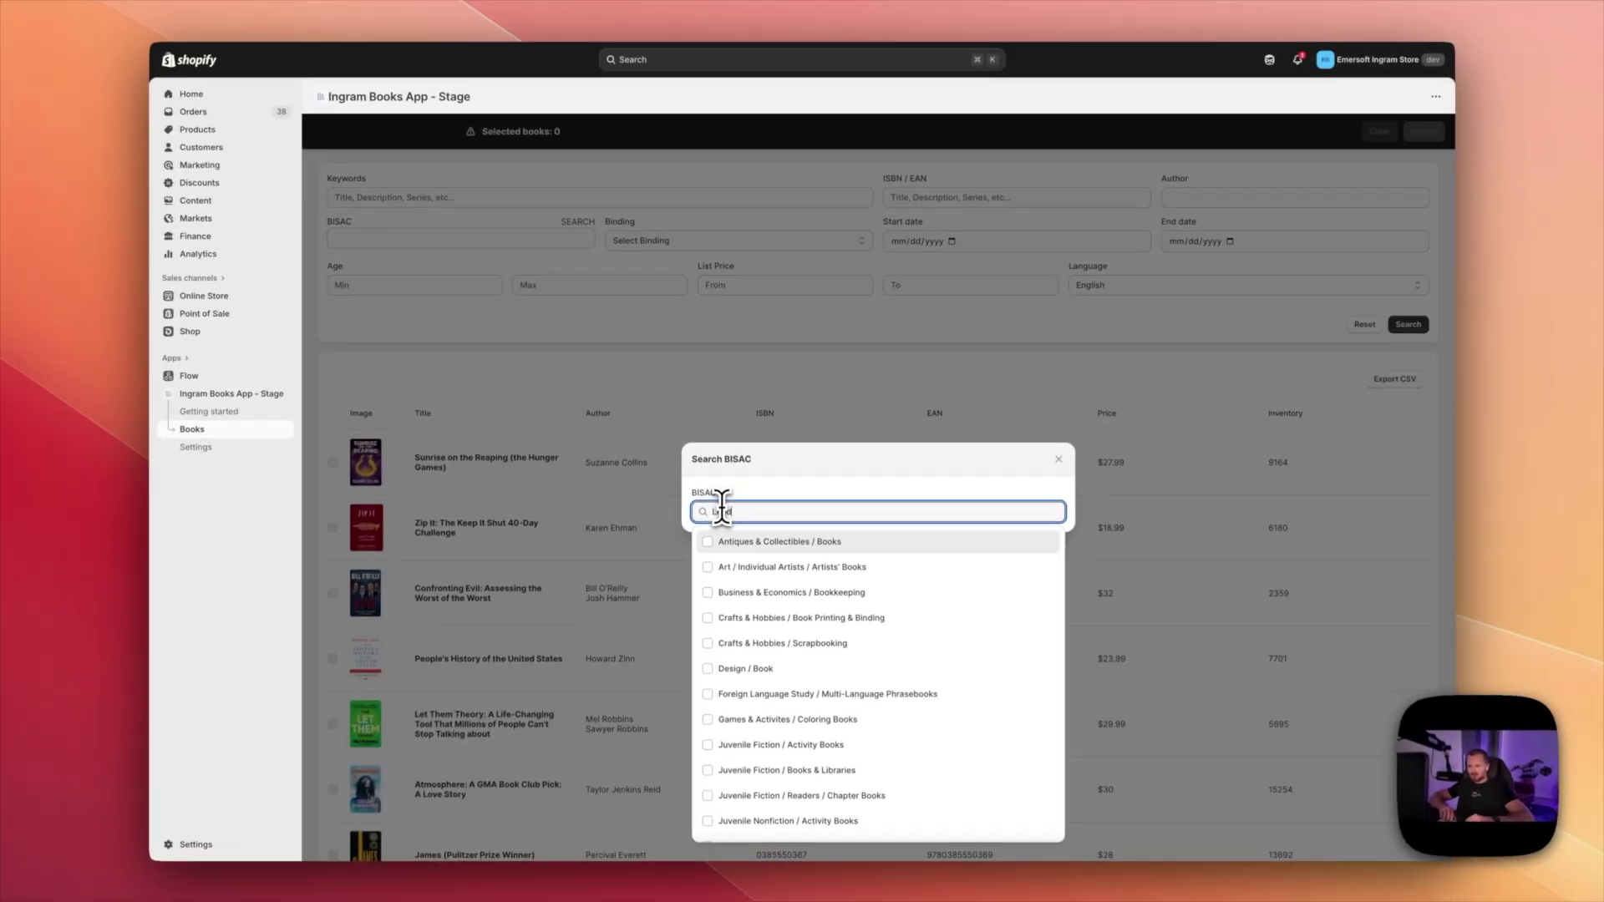
text(leadership)
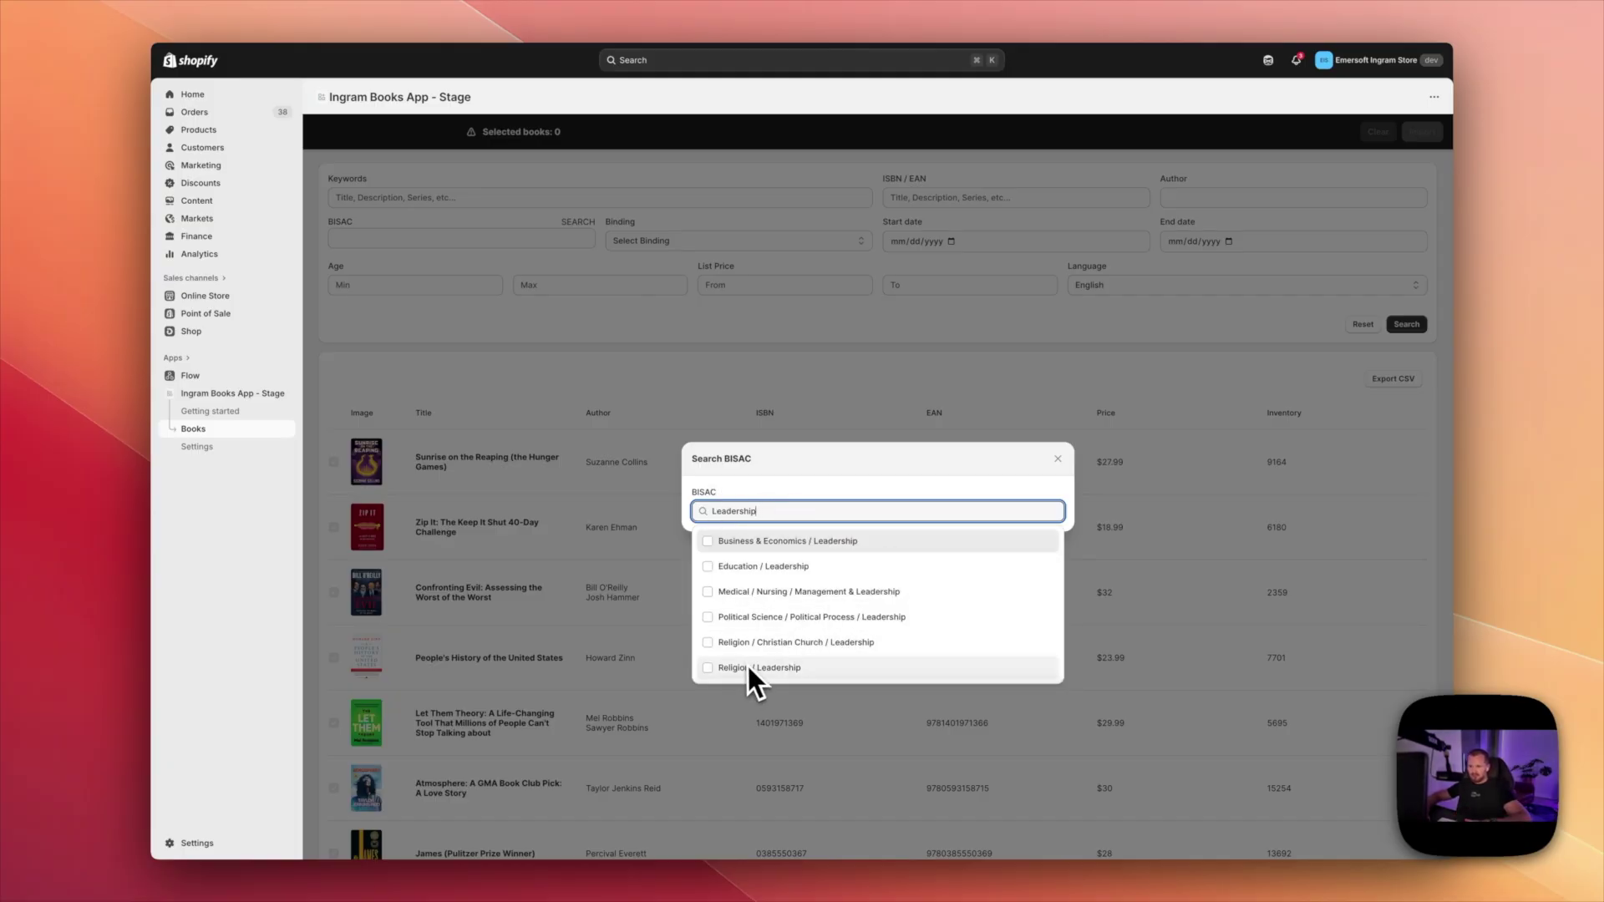
click(717, 643)
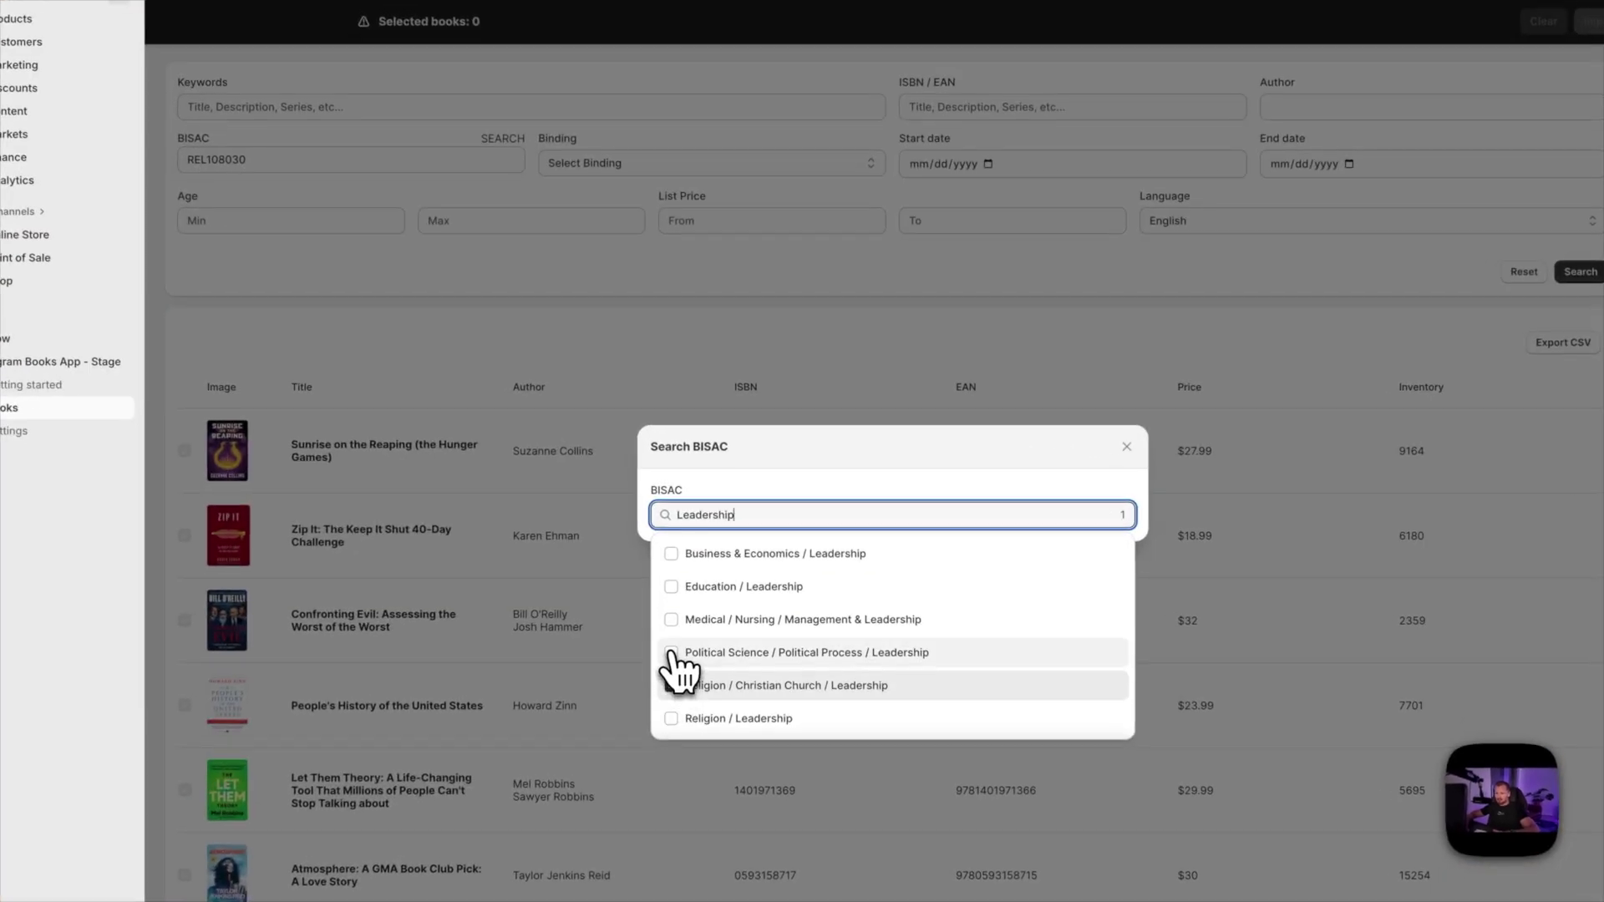
click(673, 556)
click(672, 589)
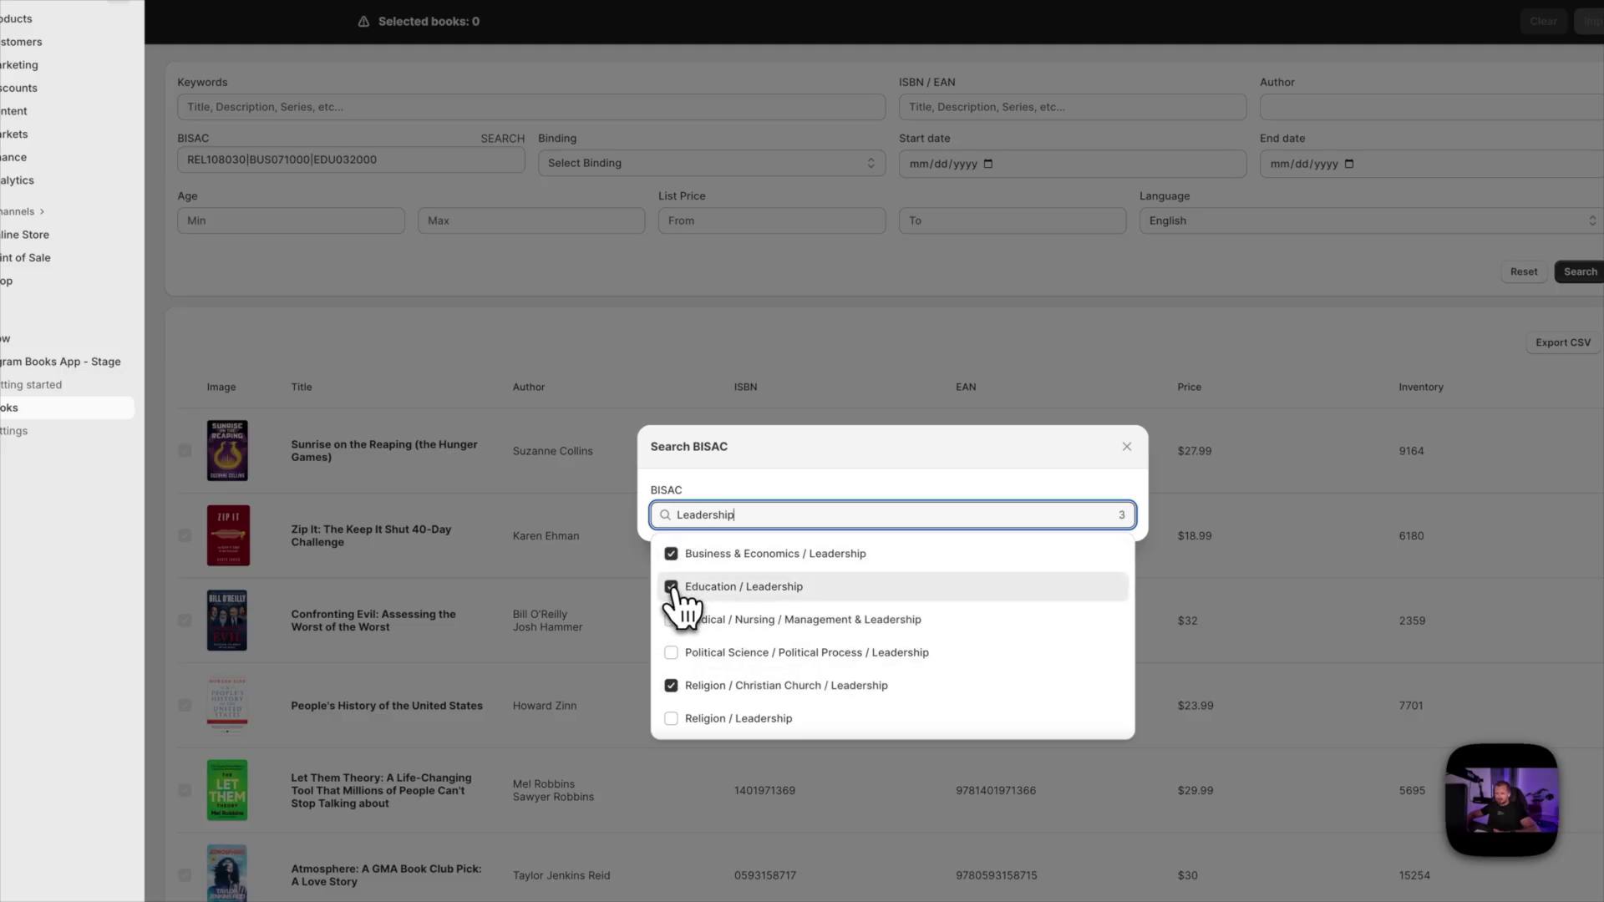
click(672, 657)
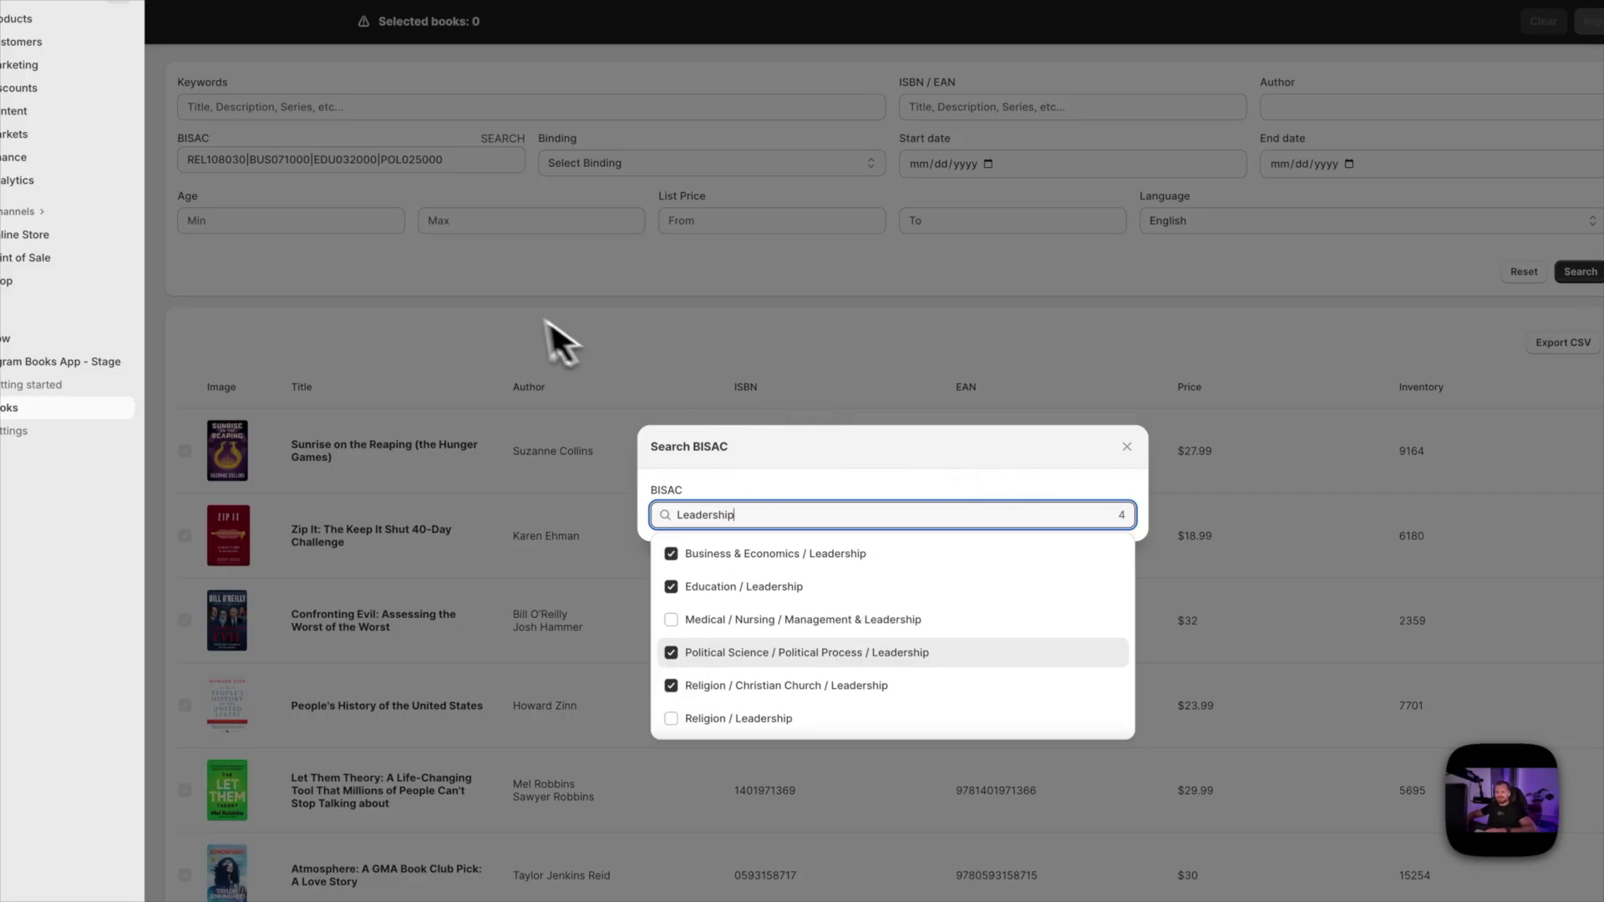
click(558, 269)
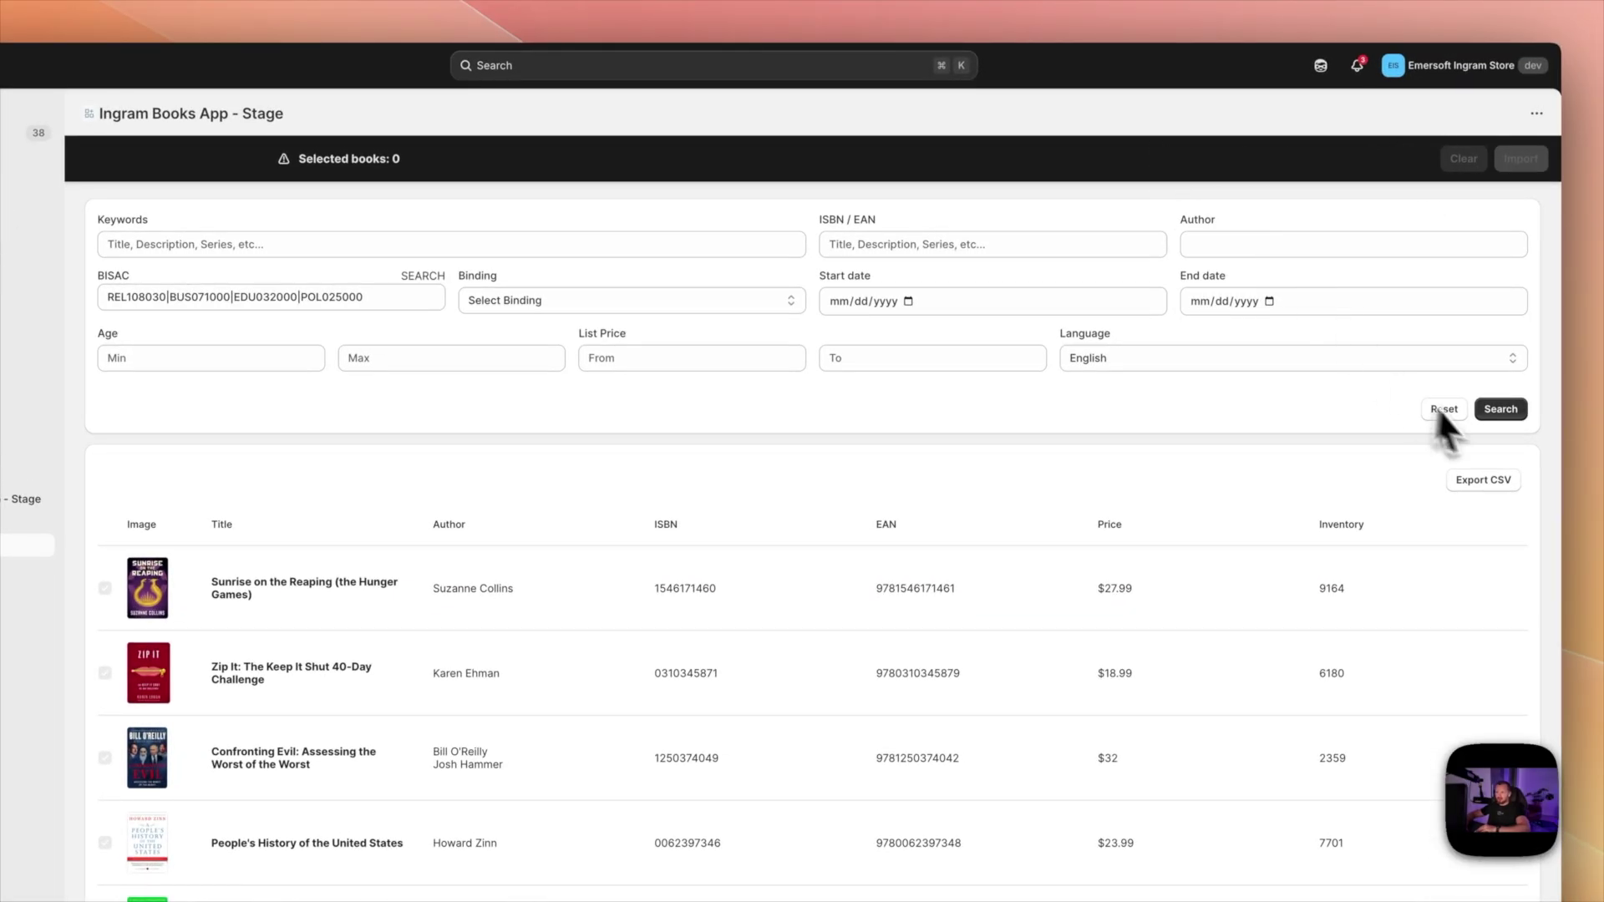
click(1493, 418)
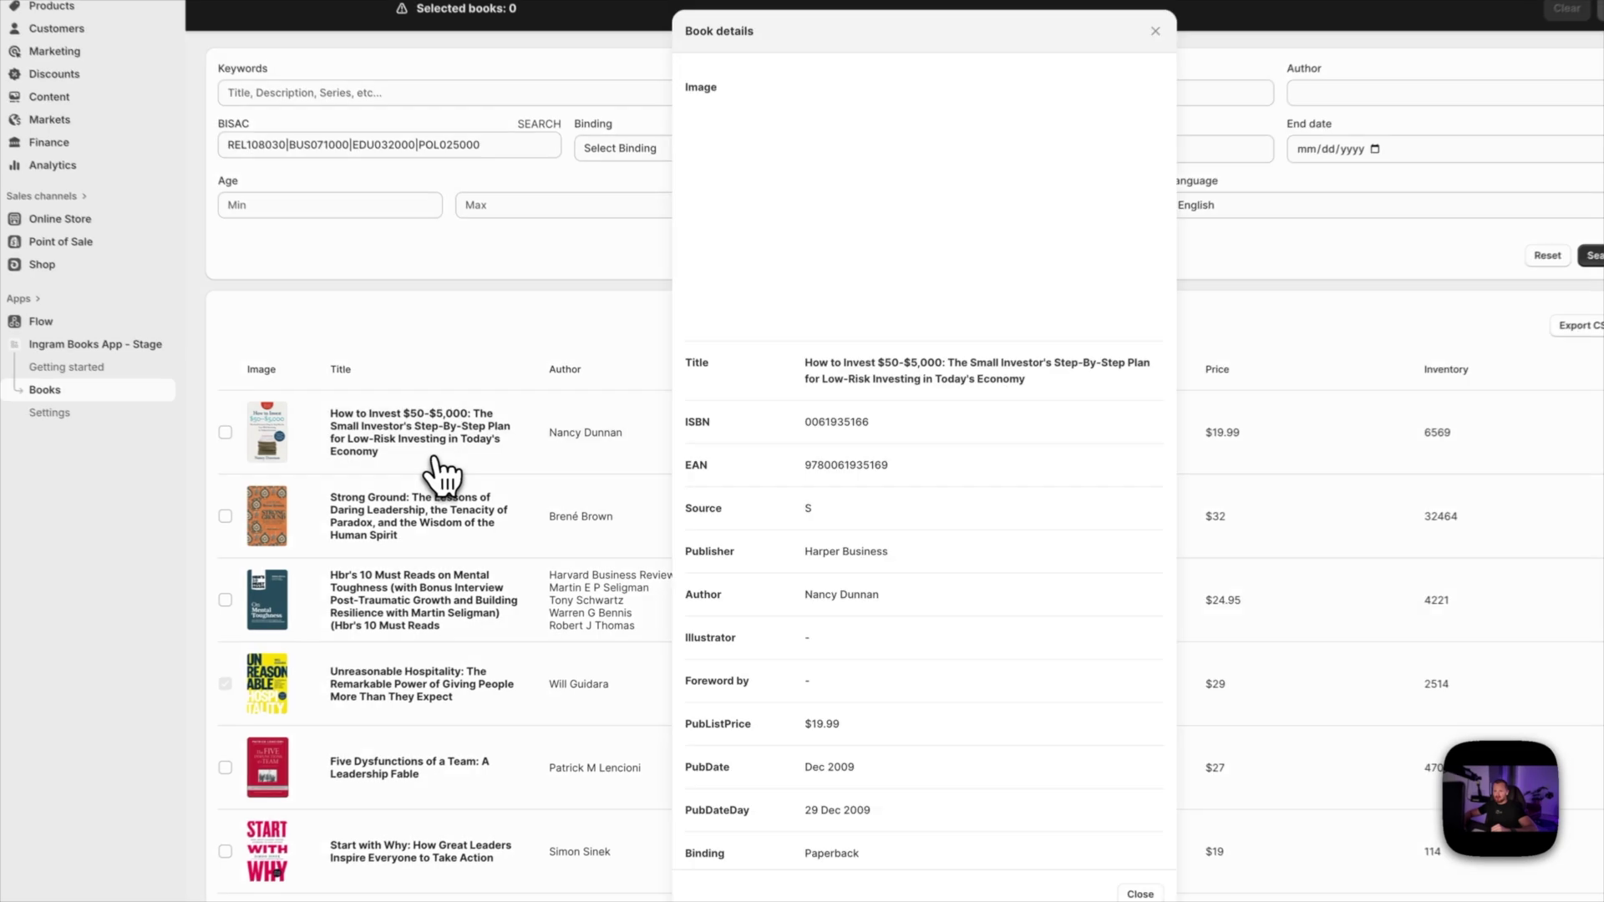
- Check the BISAC subjects in the details of the book How to Invest $50-$5,000, and close them
click(501, 495)
scroll(902, 535, down, 3)
scroll(969, 572, down, 6)
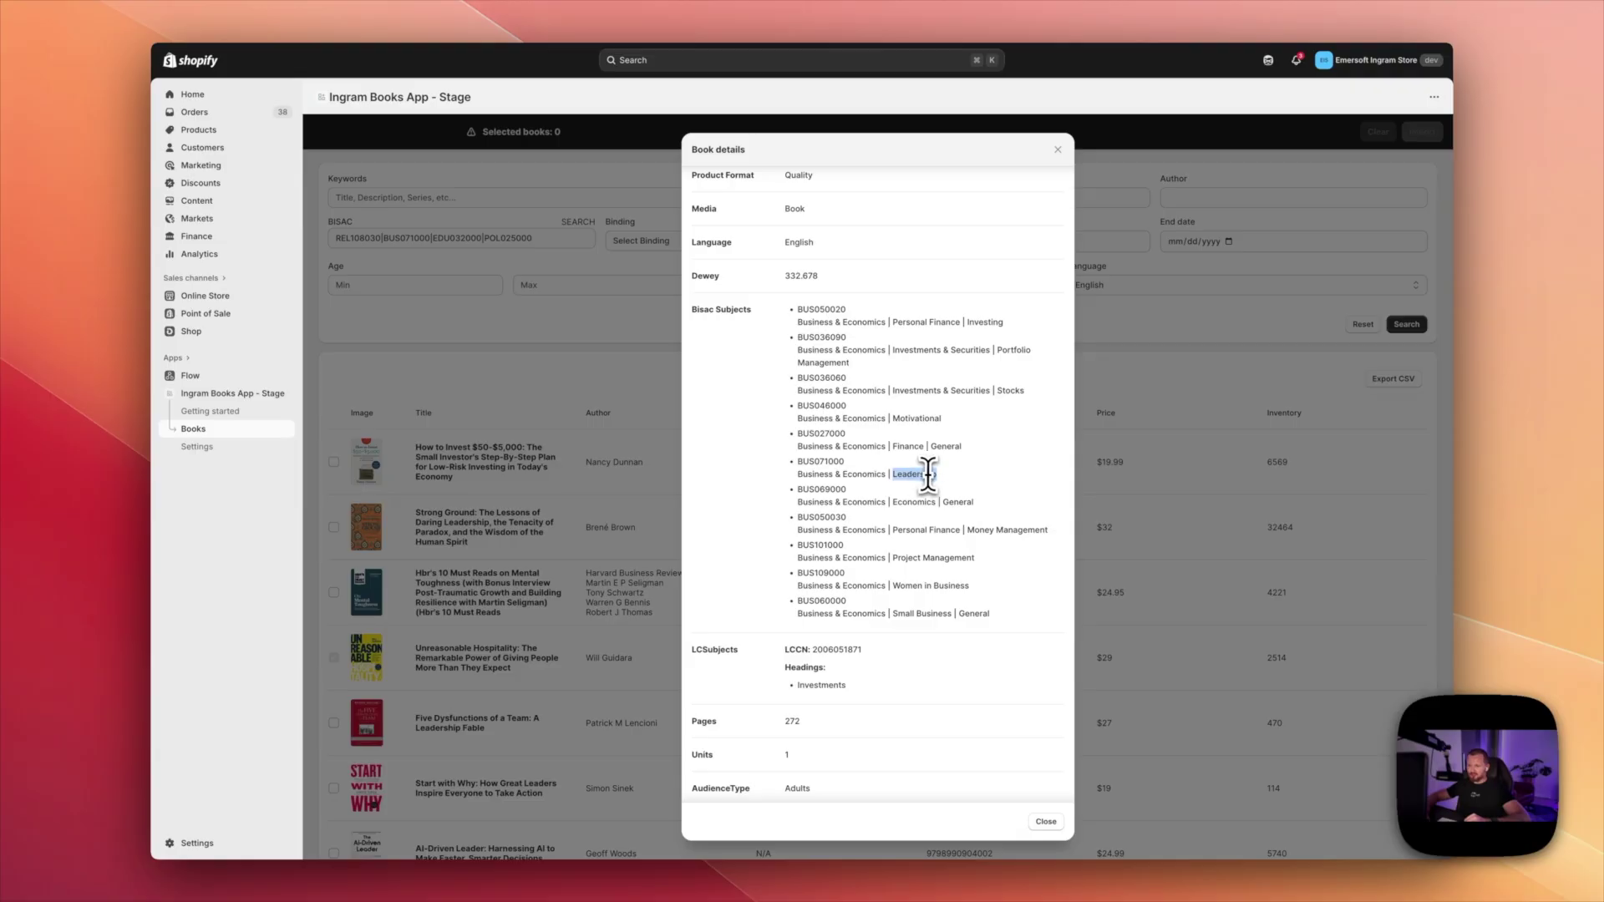
click(1046, 821)
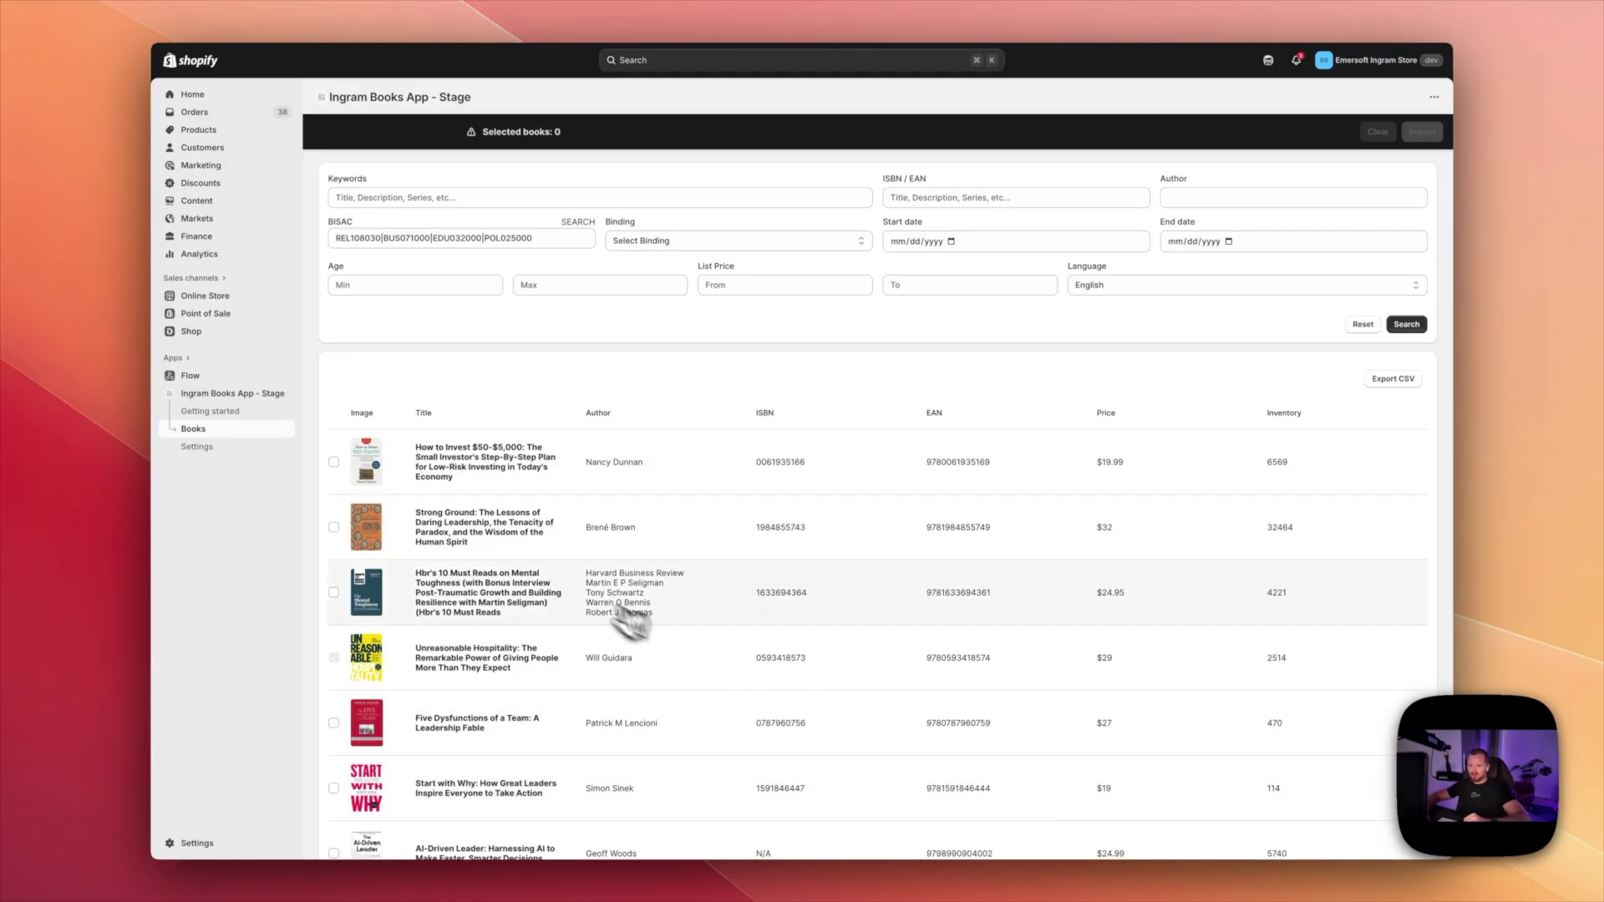
- Check the BISAC subjects in the details of the book Hbr's 10 Must Reads on Mental Toughness, and close them
click(563, 607)
scroll(855, 590, down, 10)
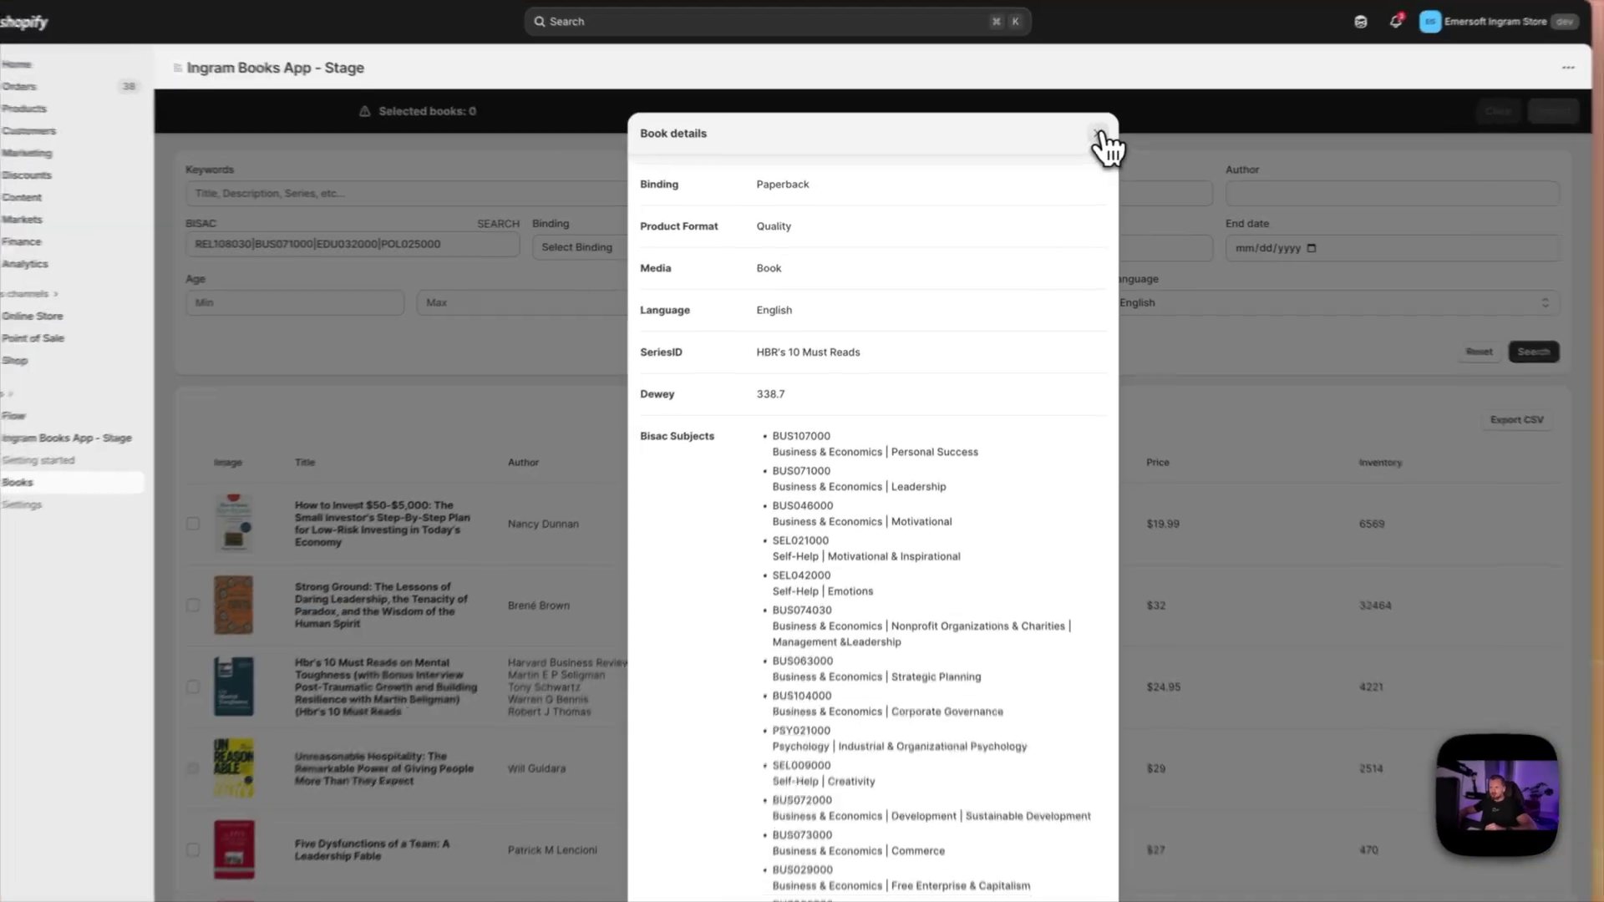
click(1058, 149)
- Check the BISAC subjects in the details of the book Crucial Conversations: Tools for Talking When Stakes Are High, and close them
scroll(887, 421, down, 10)
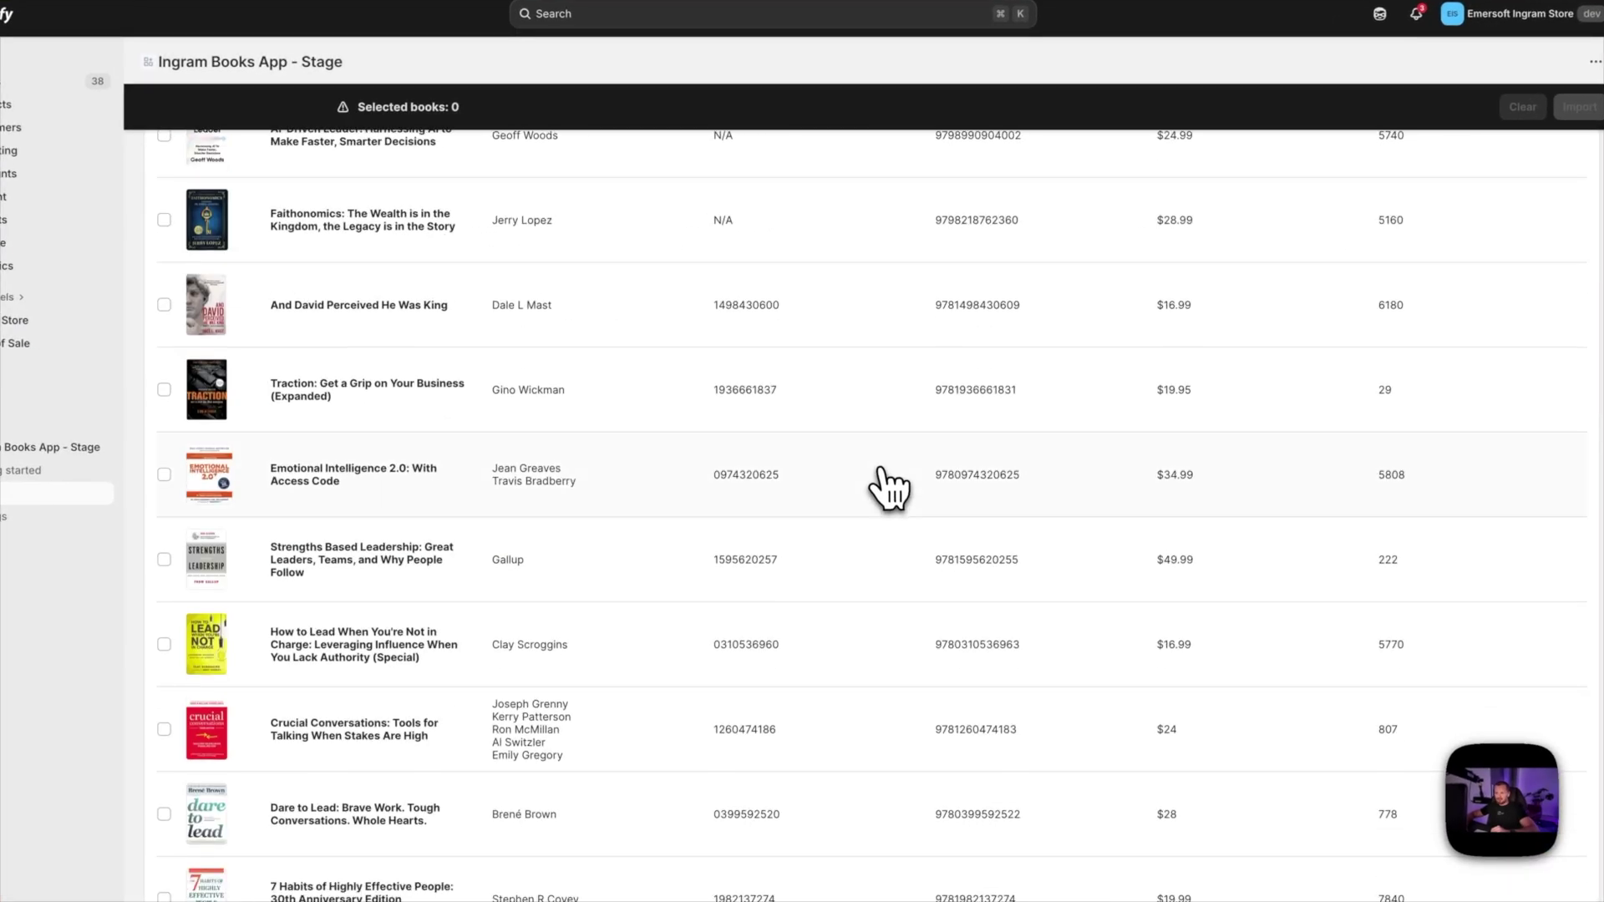
click(426, 625)
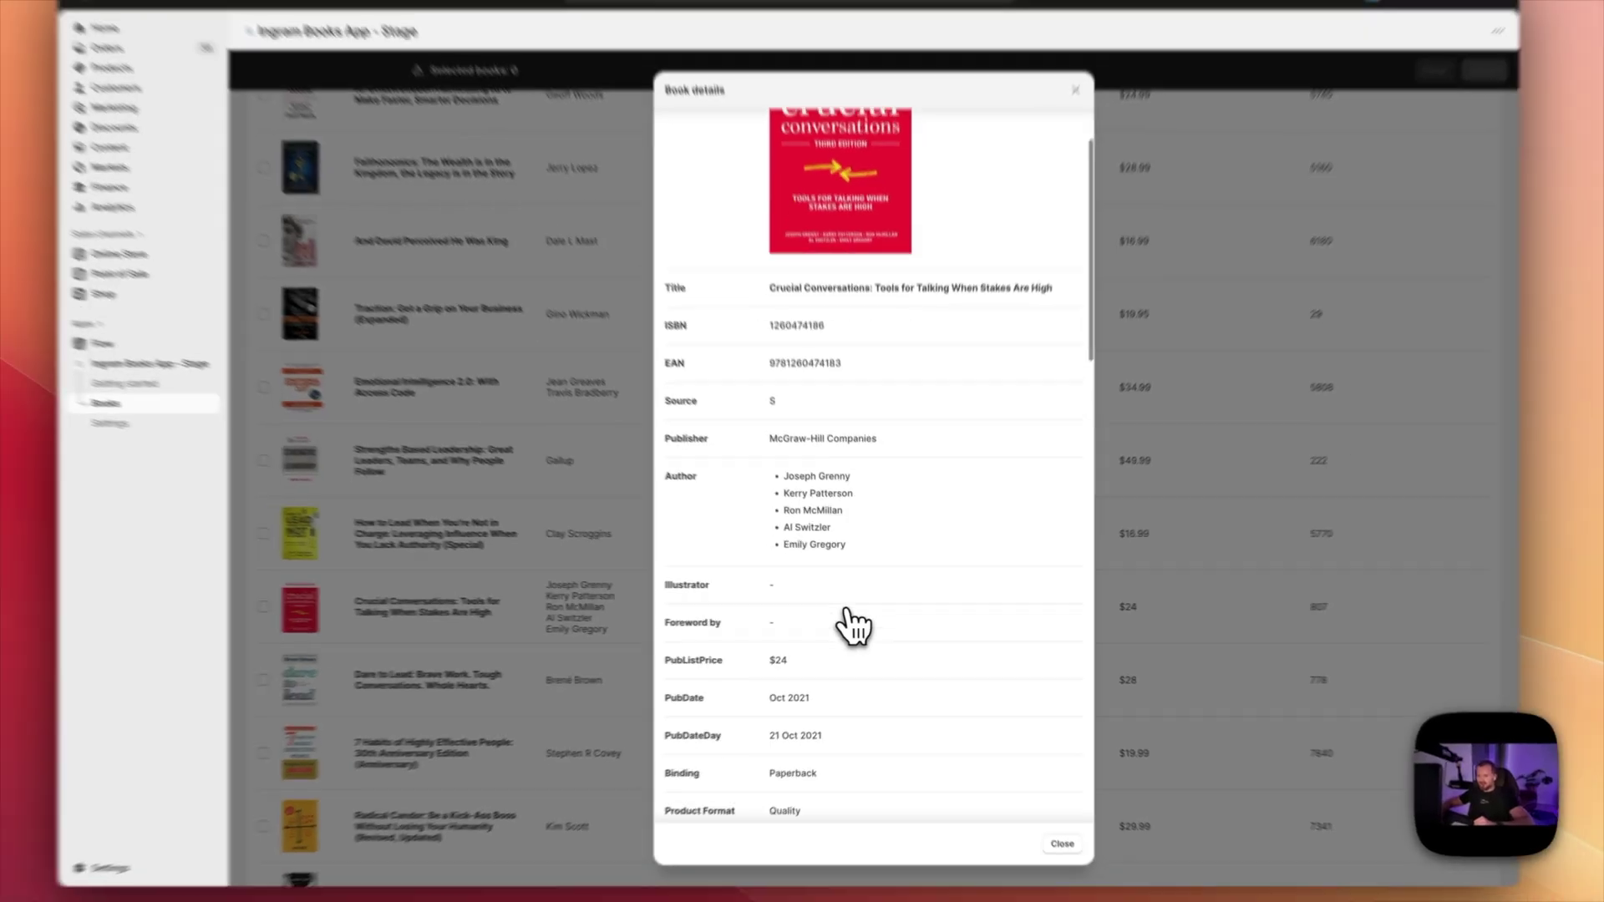
scroll(840, 576, down, 10)
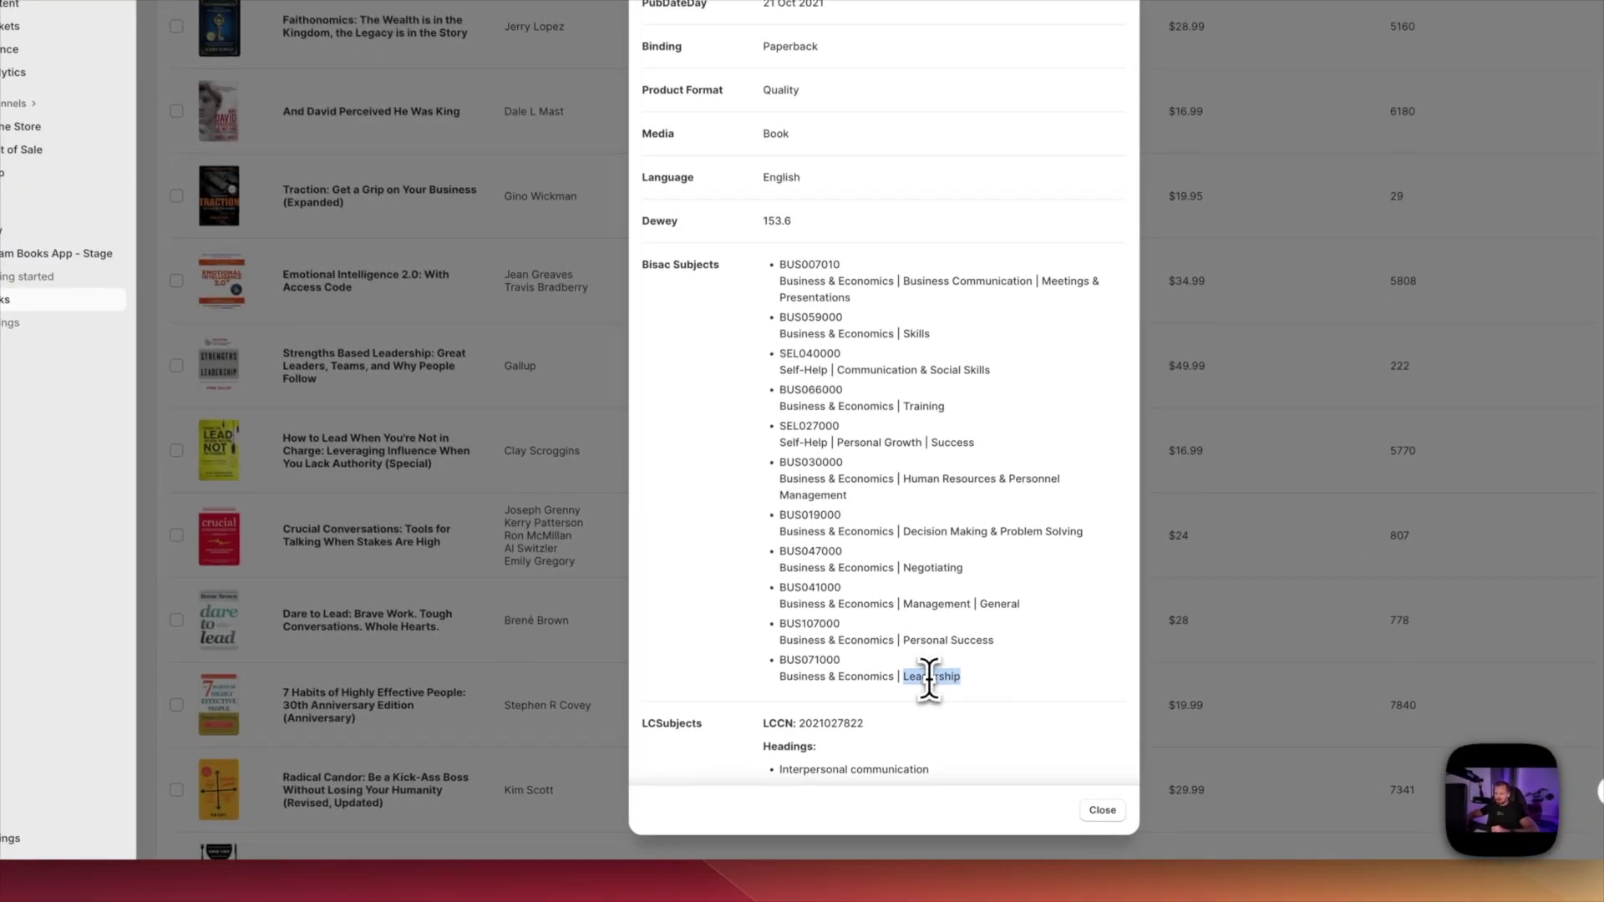
click(1101, 810)
- Select all selectable books in the leadership results, beginning with How to Invest $50-$5,000, and start importing them
scroll(454, 454, up, 10)
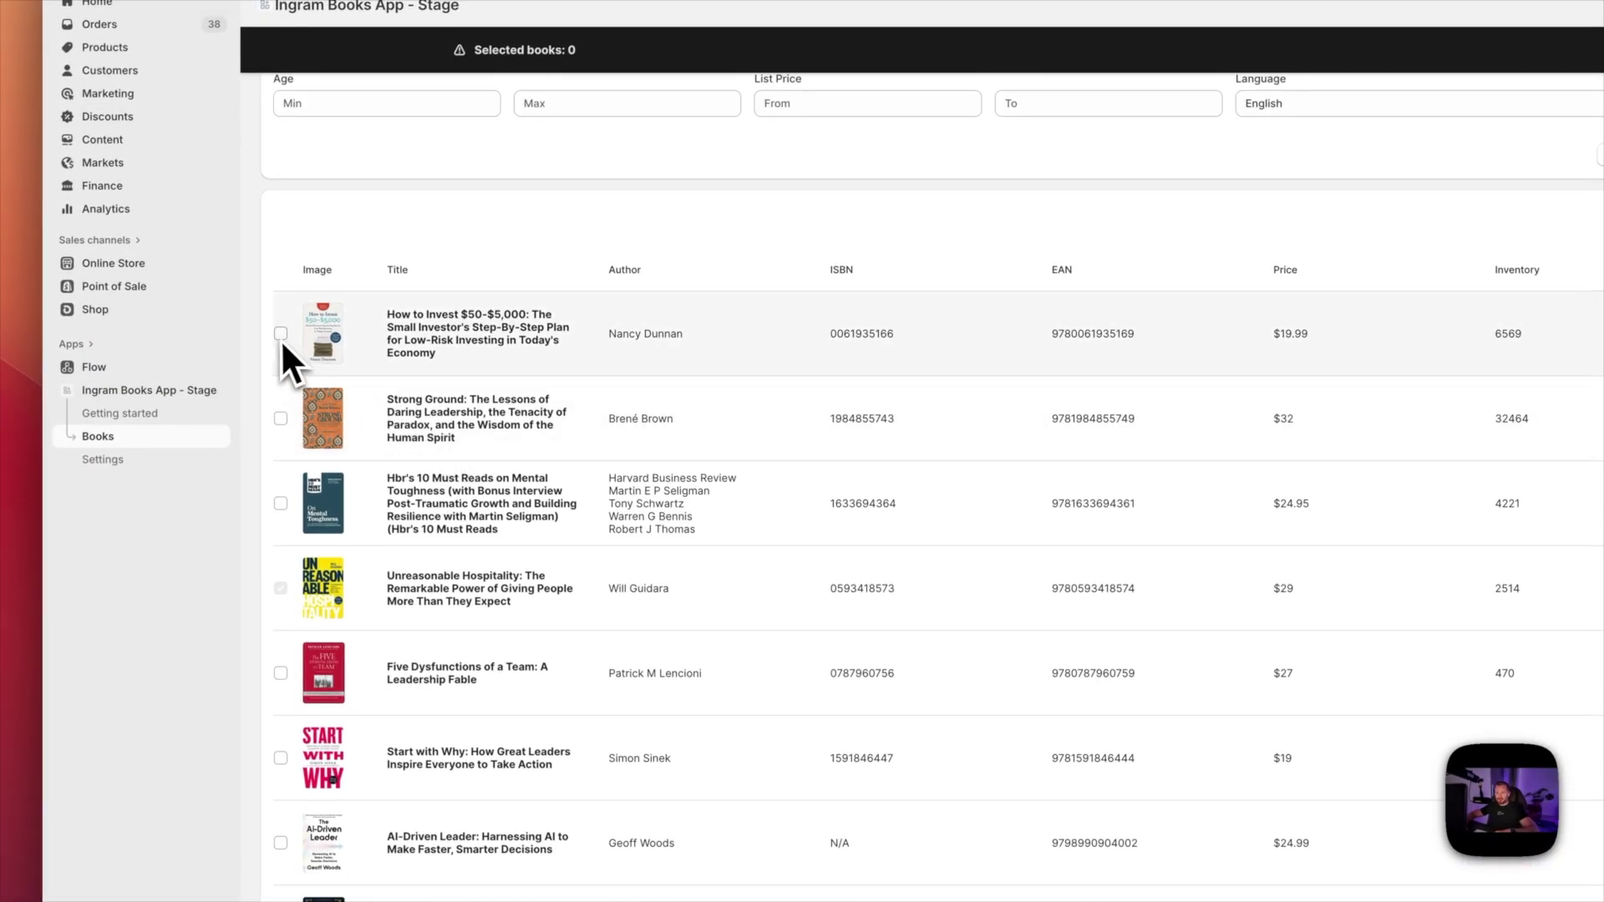
click(281, 333)
scroll(335, 383, down, 5)
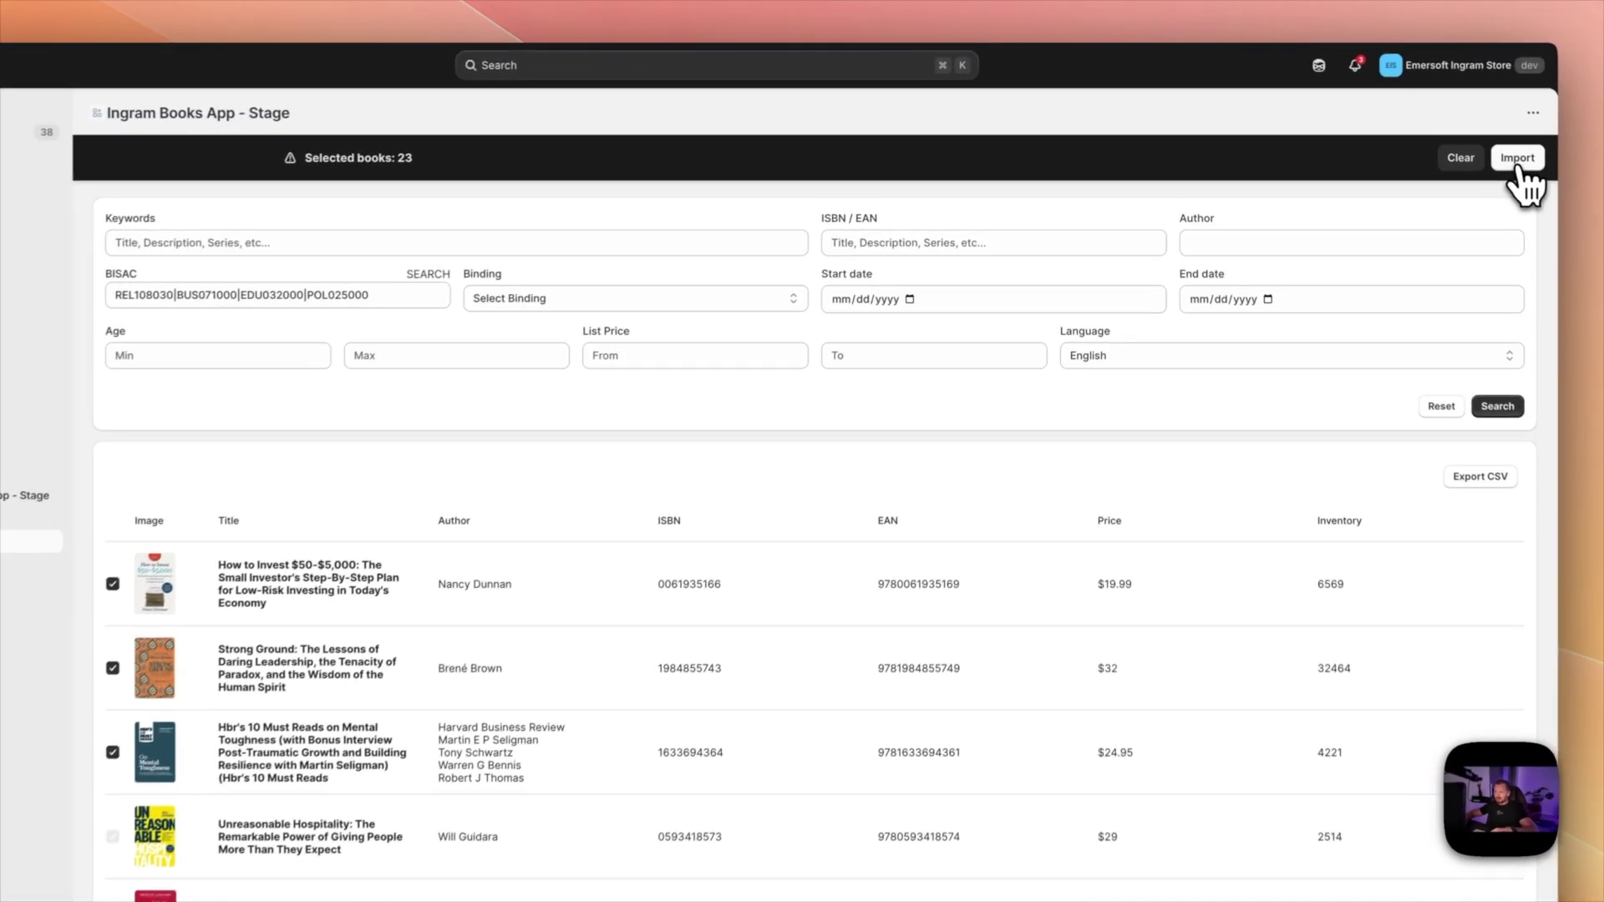
click(1421, 134)
- Review the prices and BISAC-based tags of all leadership books in the import list
scroll(553, 366, down, 3)
scroll(553, 367, down, 10)
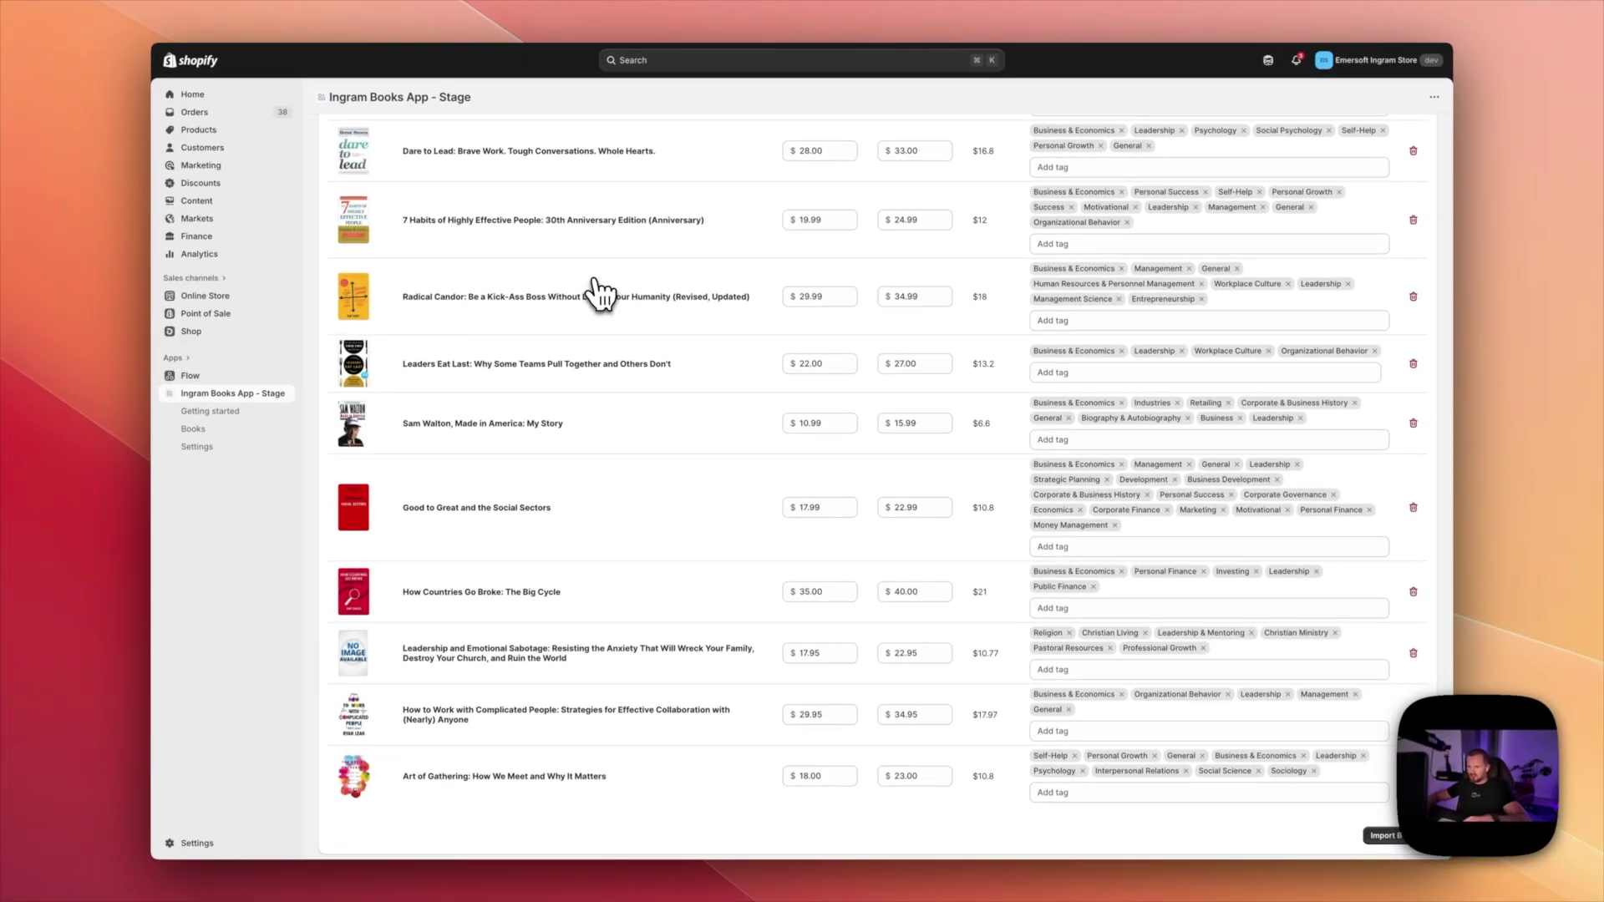
scroll(599, 292, up, 15)
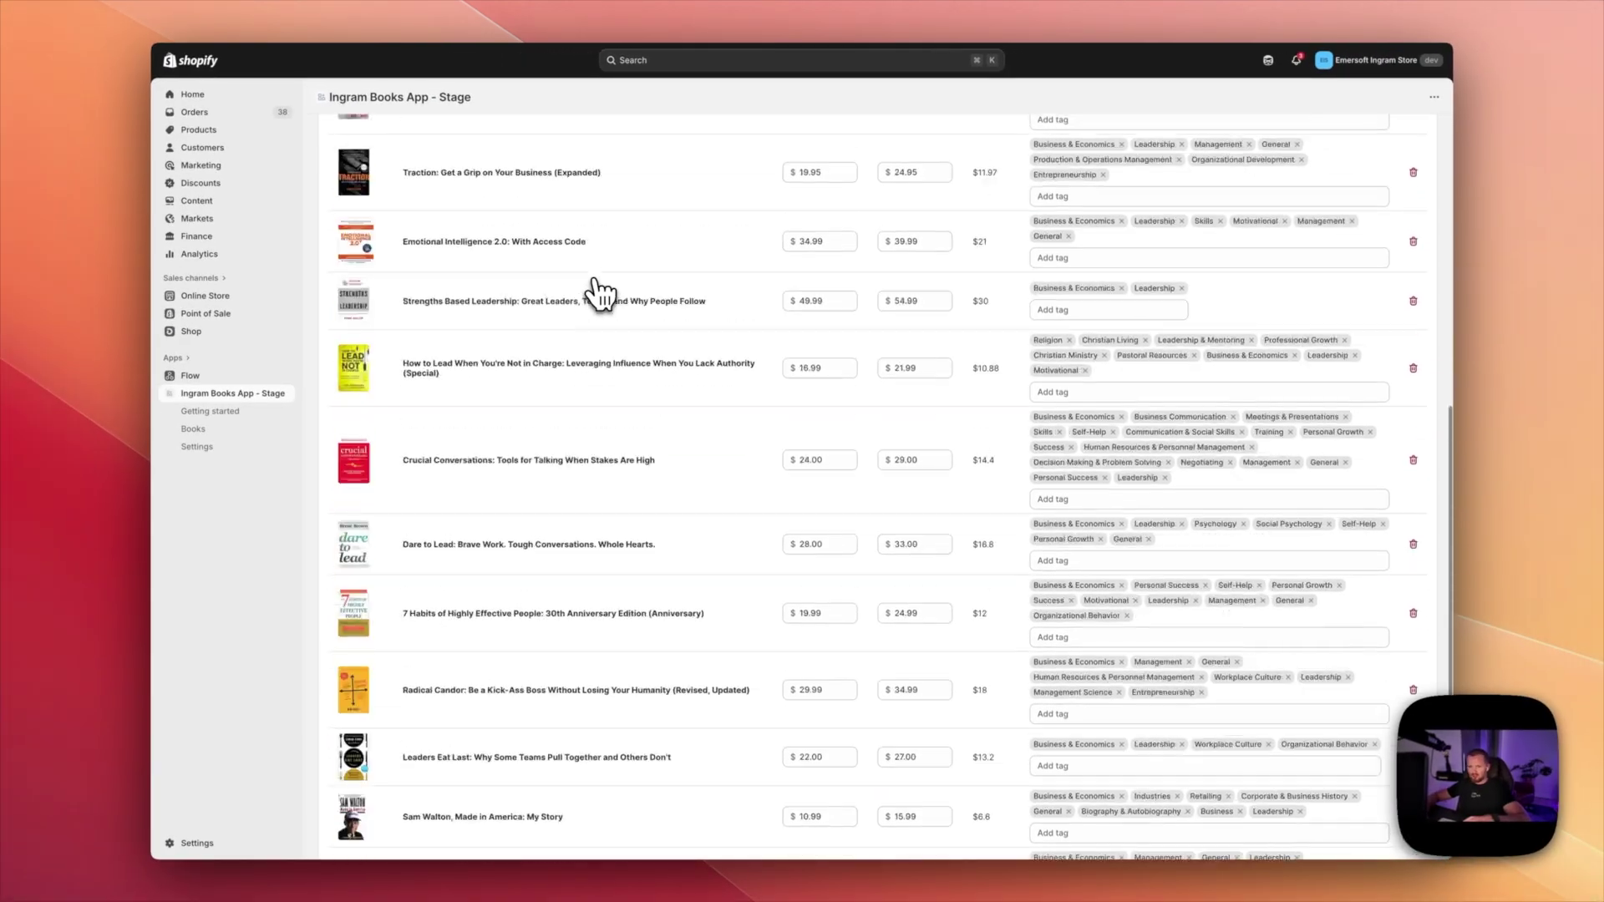
scroll(1052, 251, down, 2)
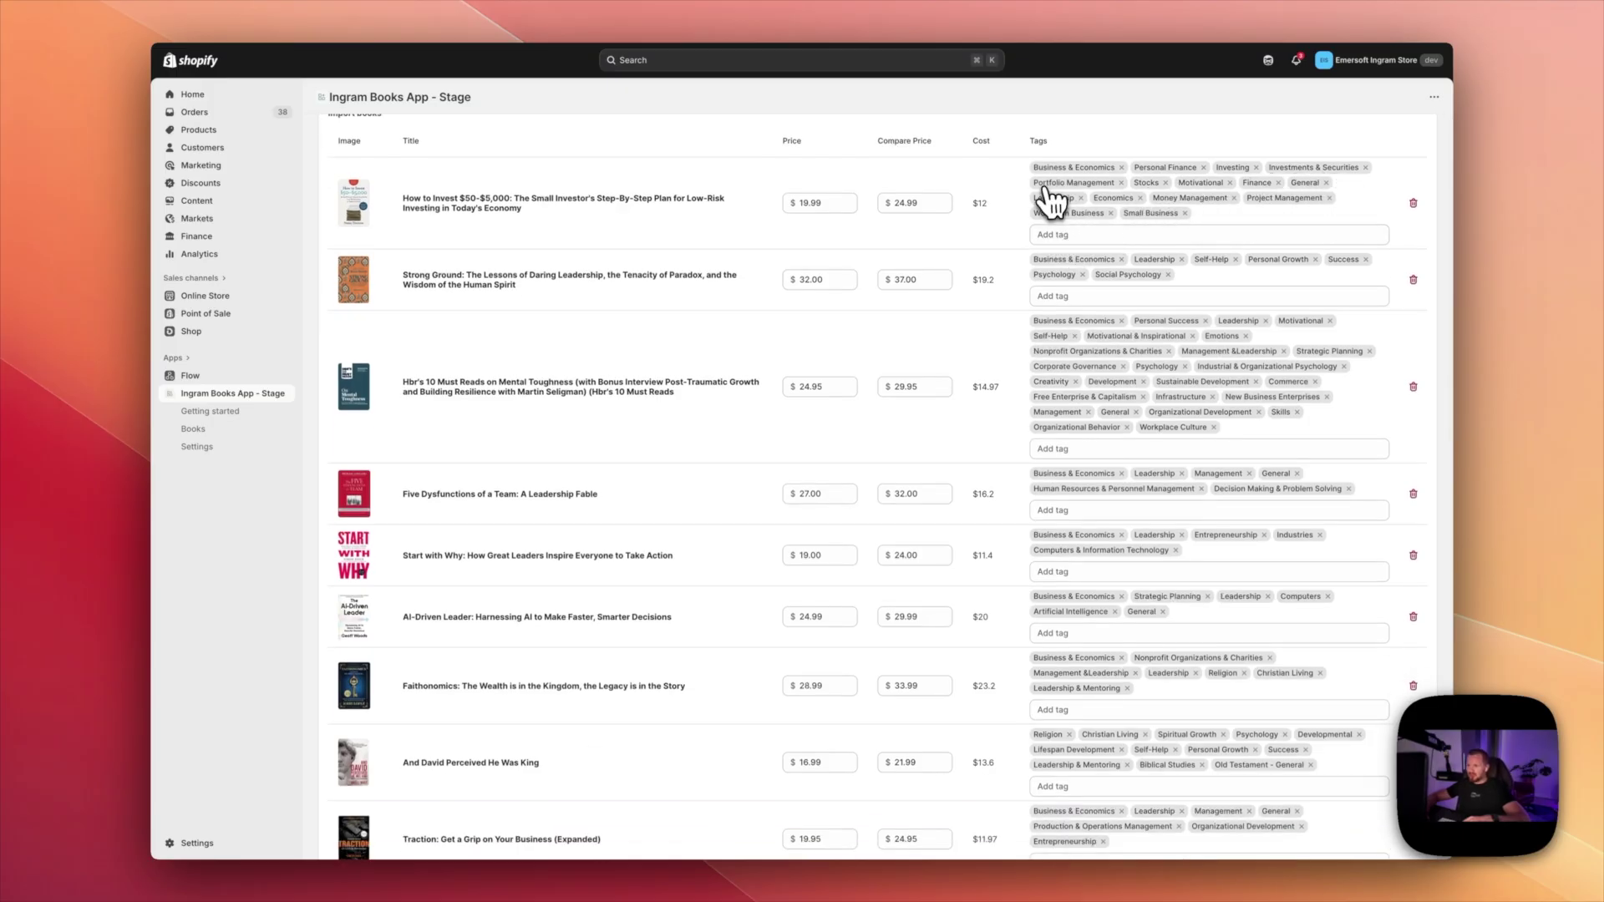
scroll(1044, 406, down, 5)
scroll(1044, 408, down, 1)
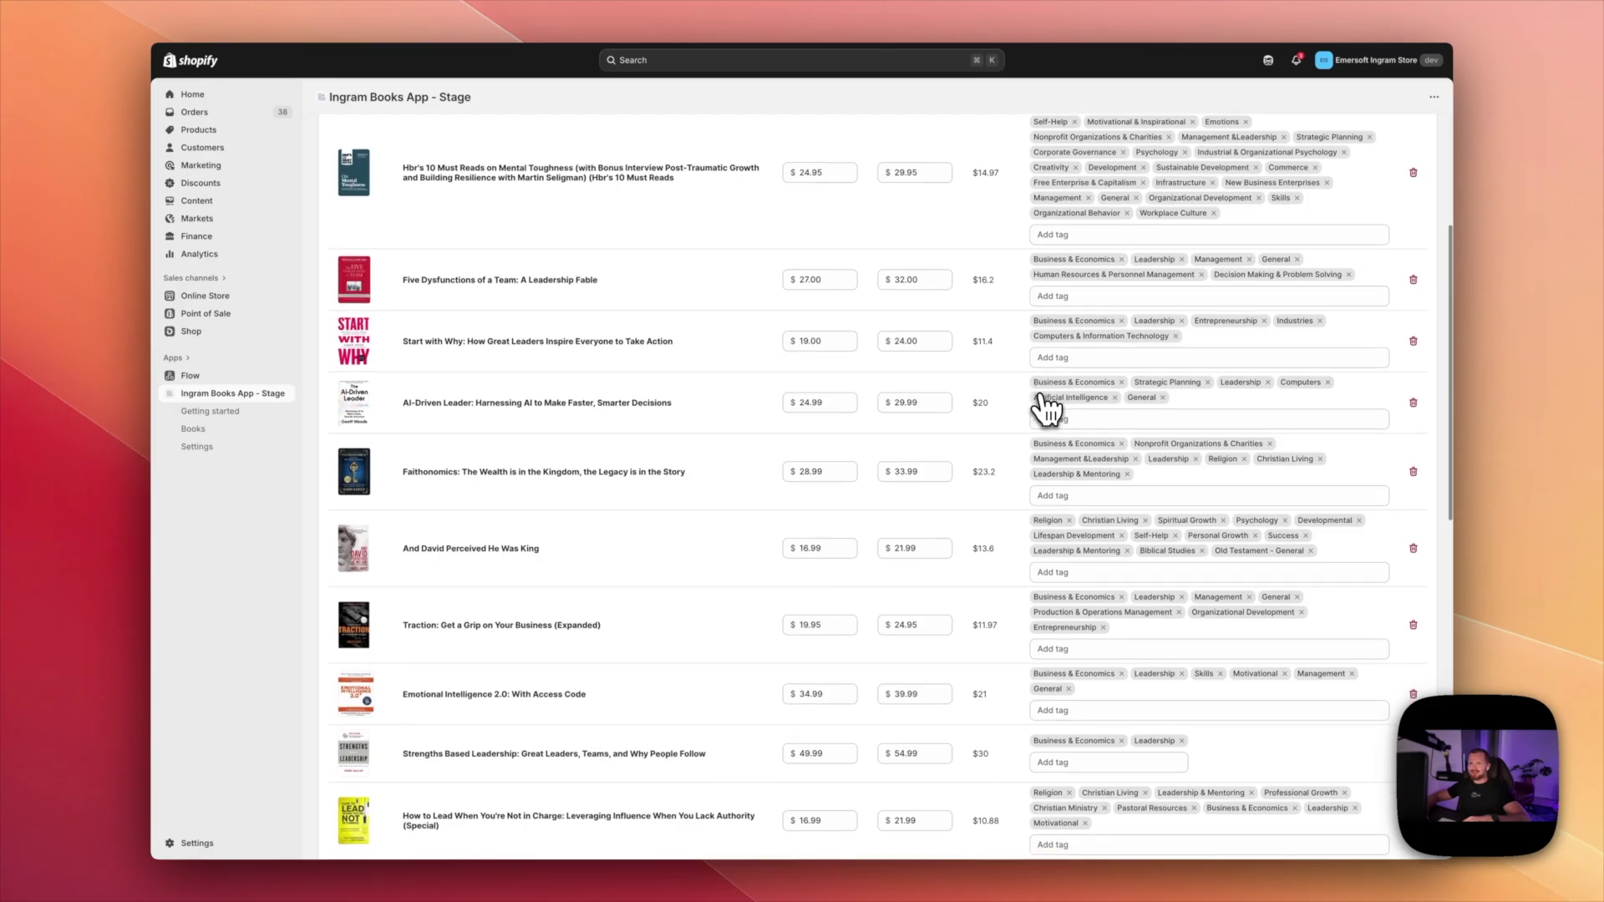
scroll(1045, 408, up, 5)
scroll(1045, 408, down, 15)
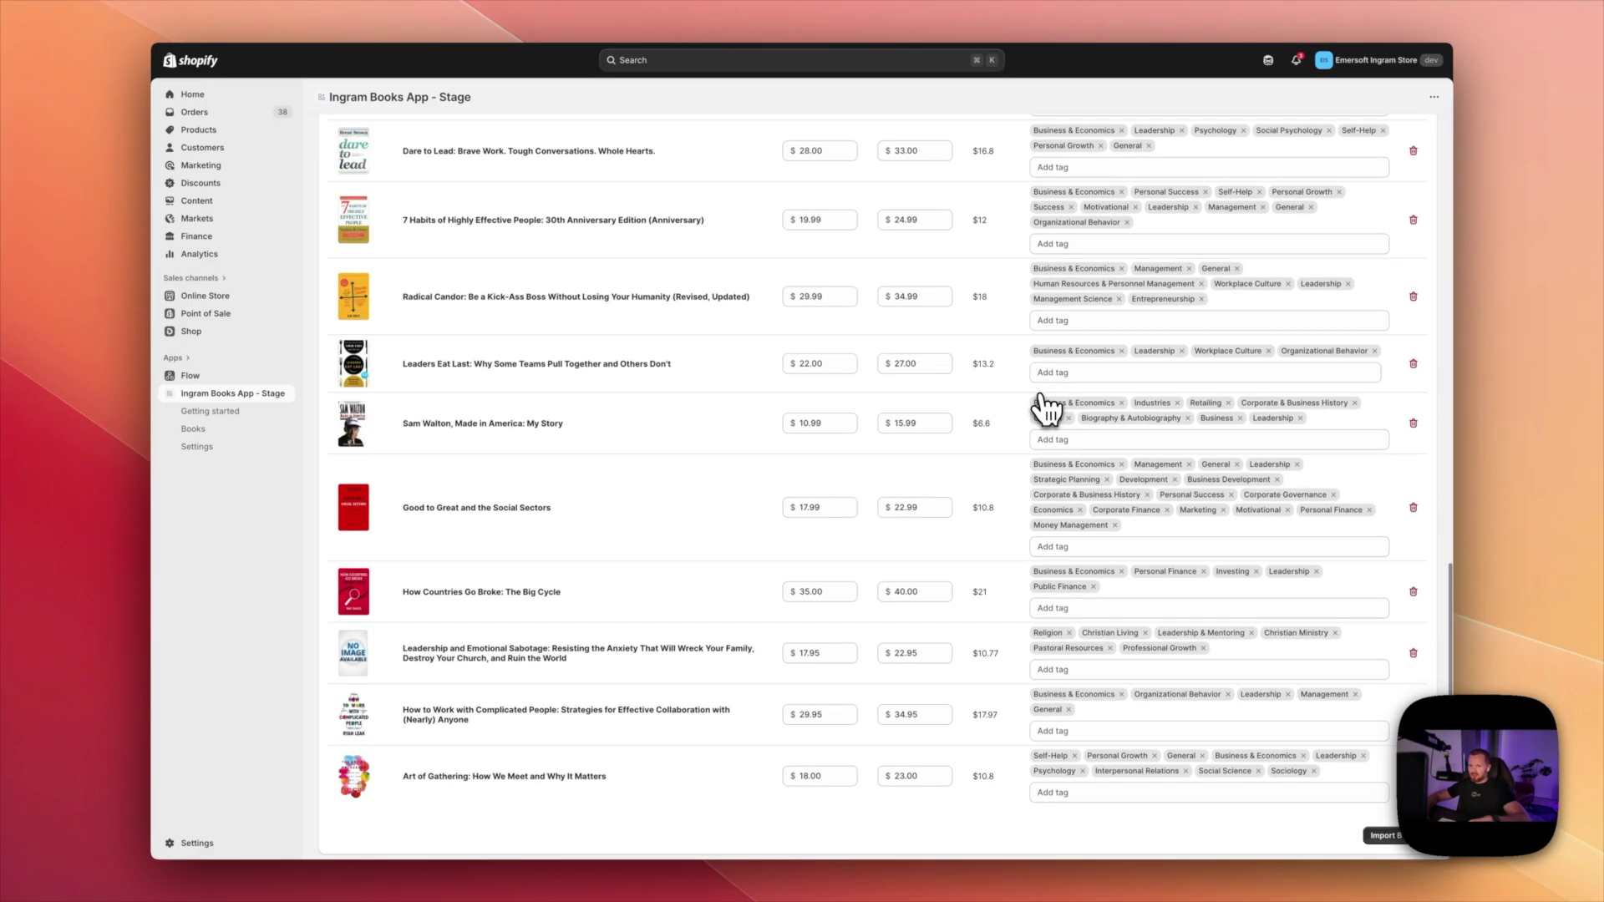
- Import the listed leadership books and examine the tags of the product Emotional Intelligence 2.0: With Access Code
click(1382, 835)
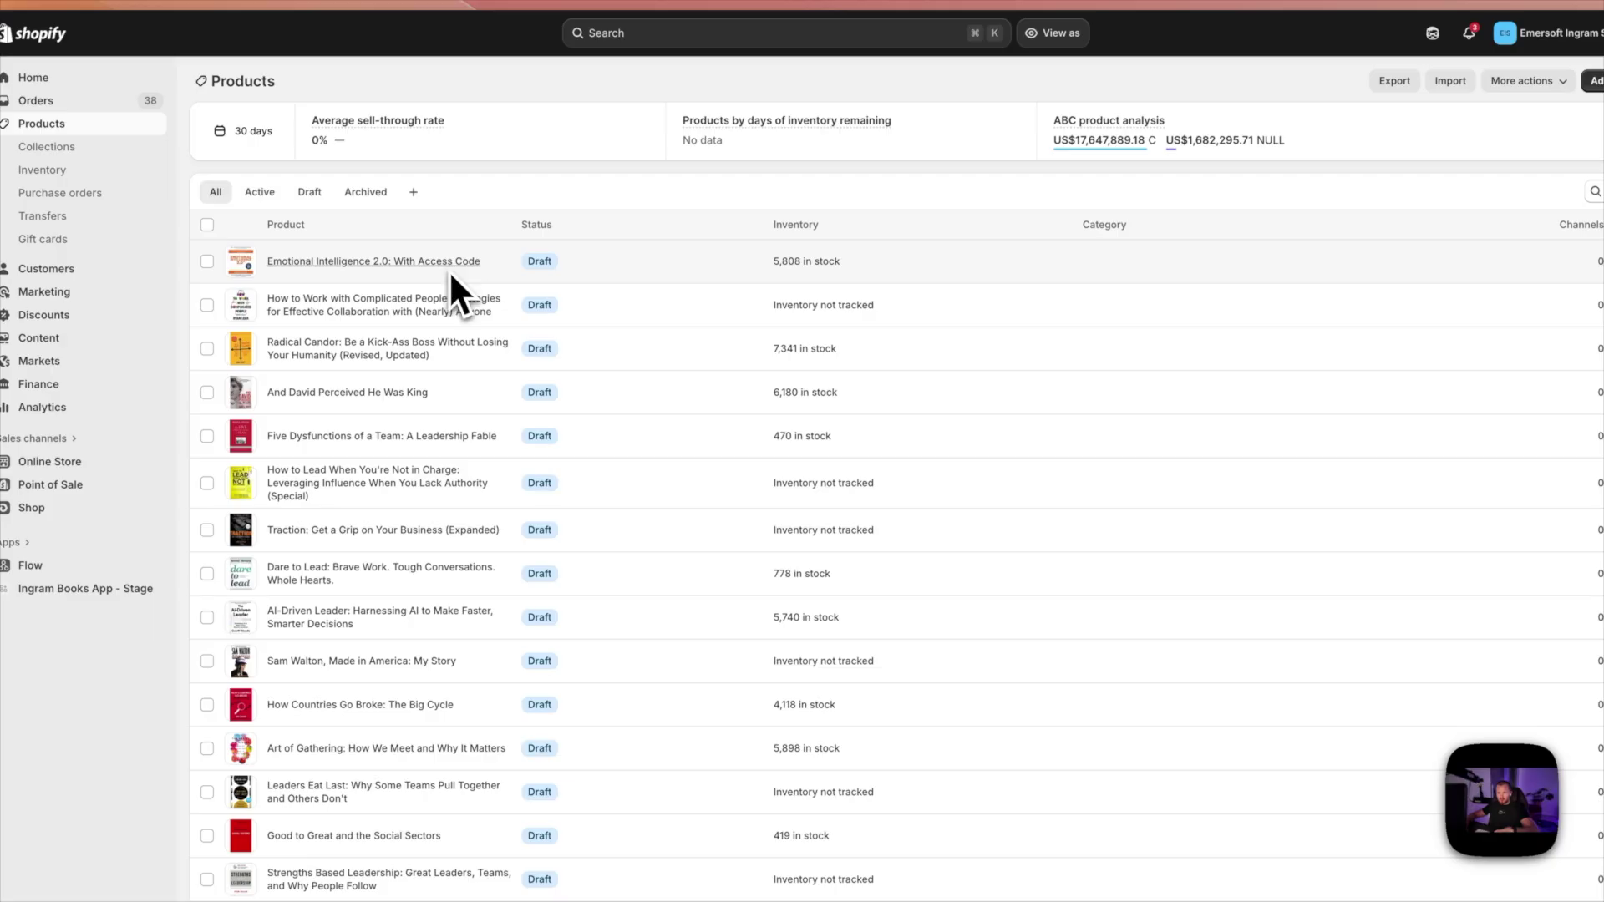
click(450, 275)
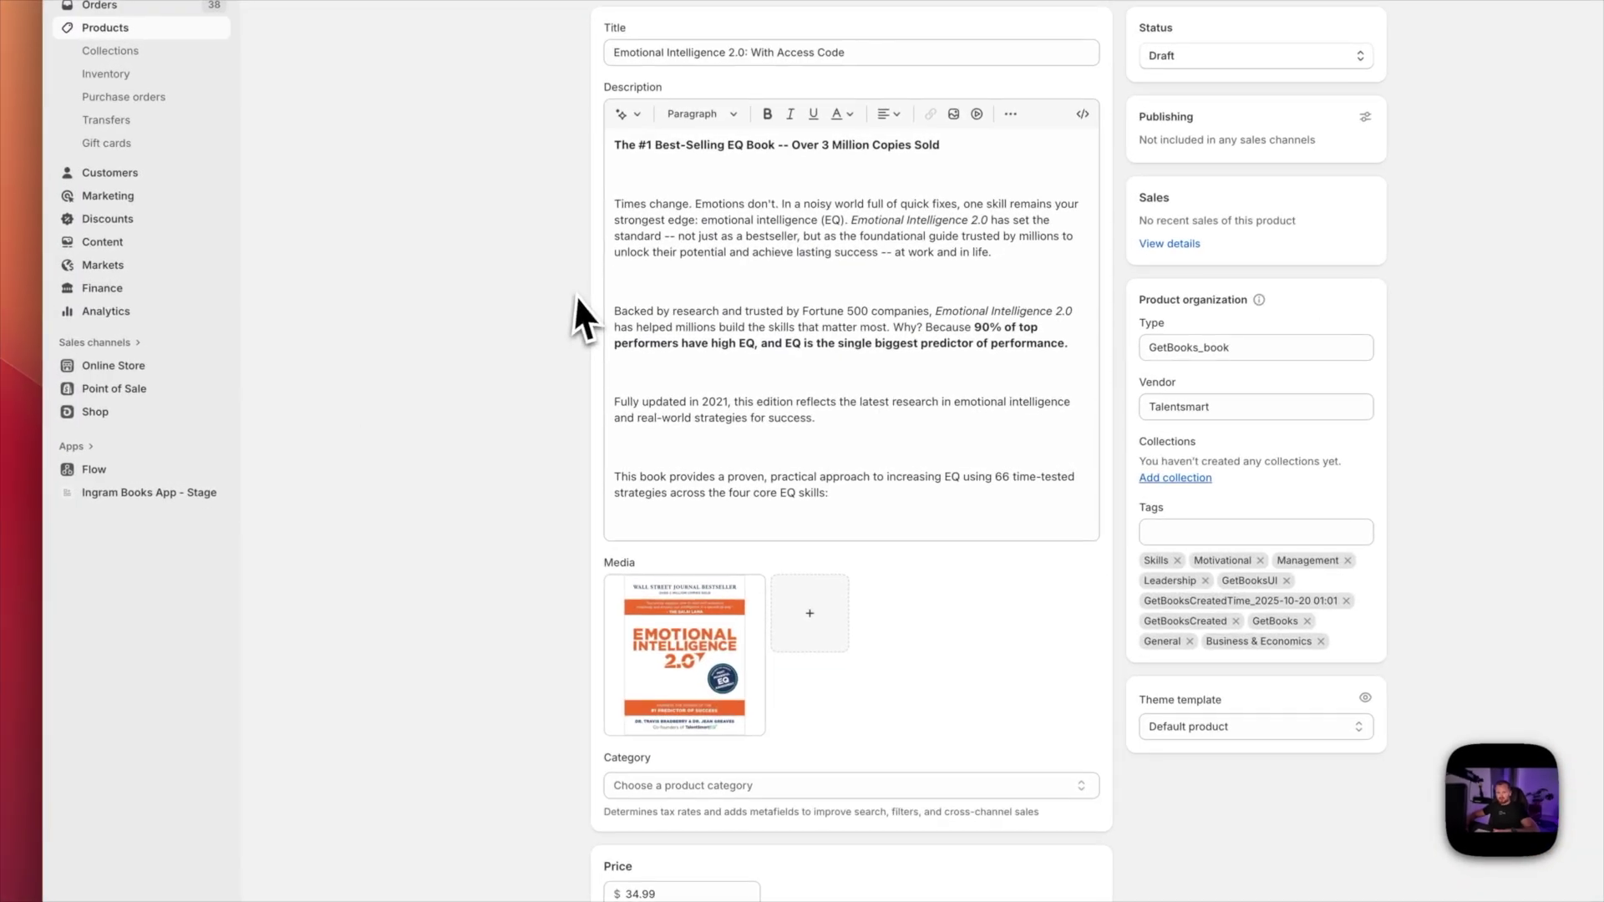
- Return to the Ingram Books App - Stage and search books under the BISAC subjects Personal Finance / Budgeting and Personal Finance / Investing
click(129, 495)
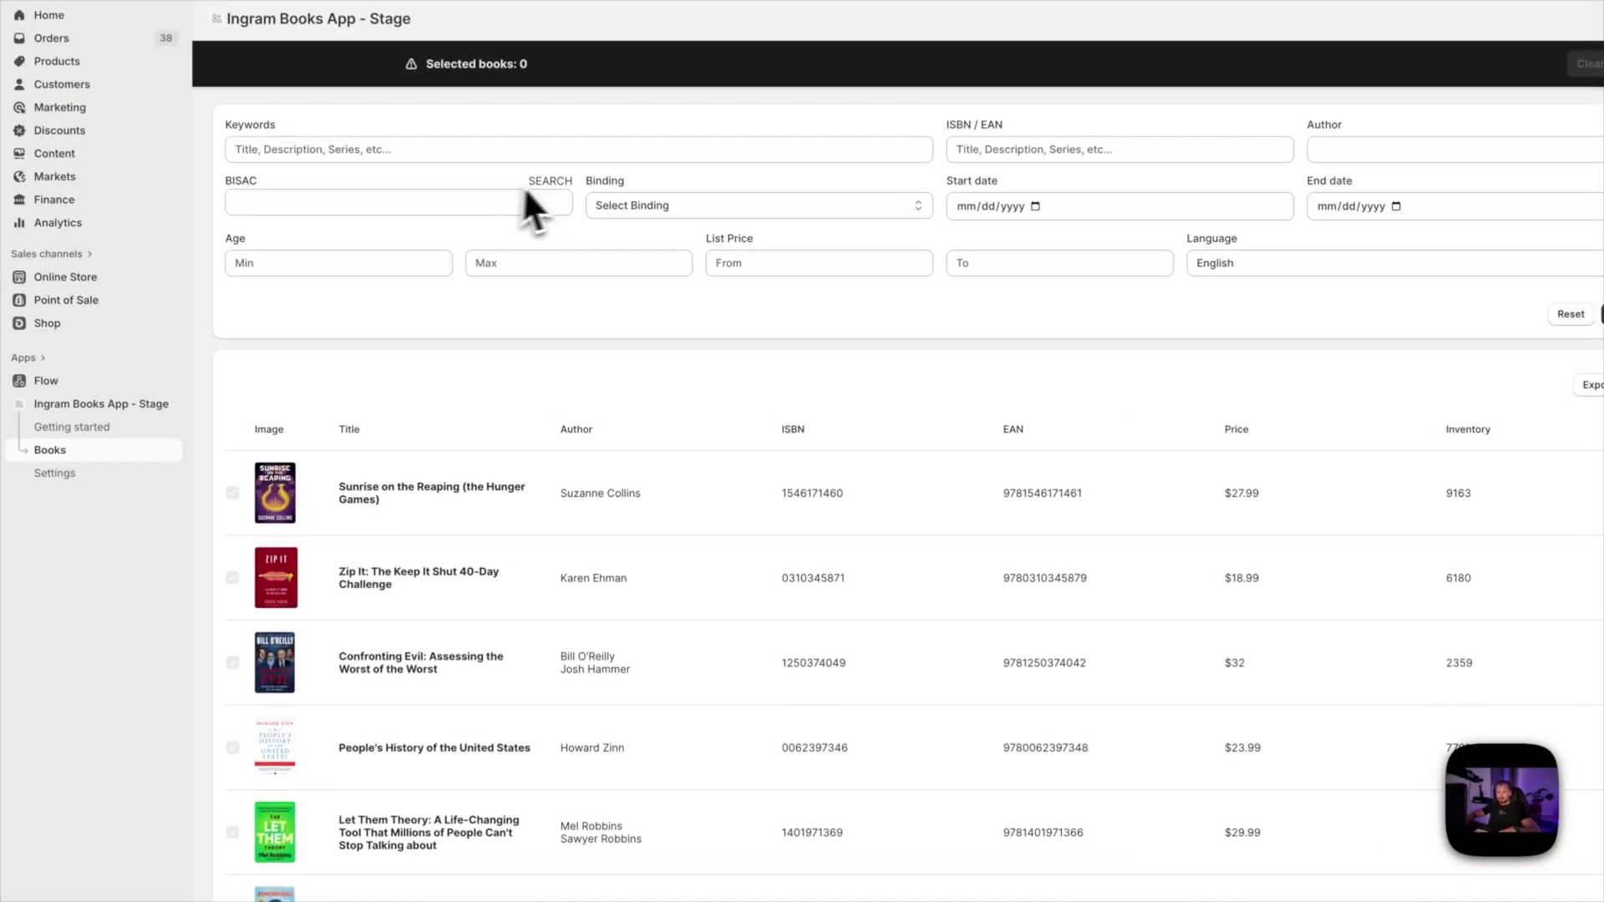
click(578, 222)
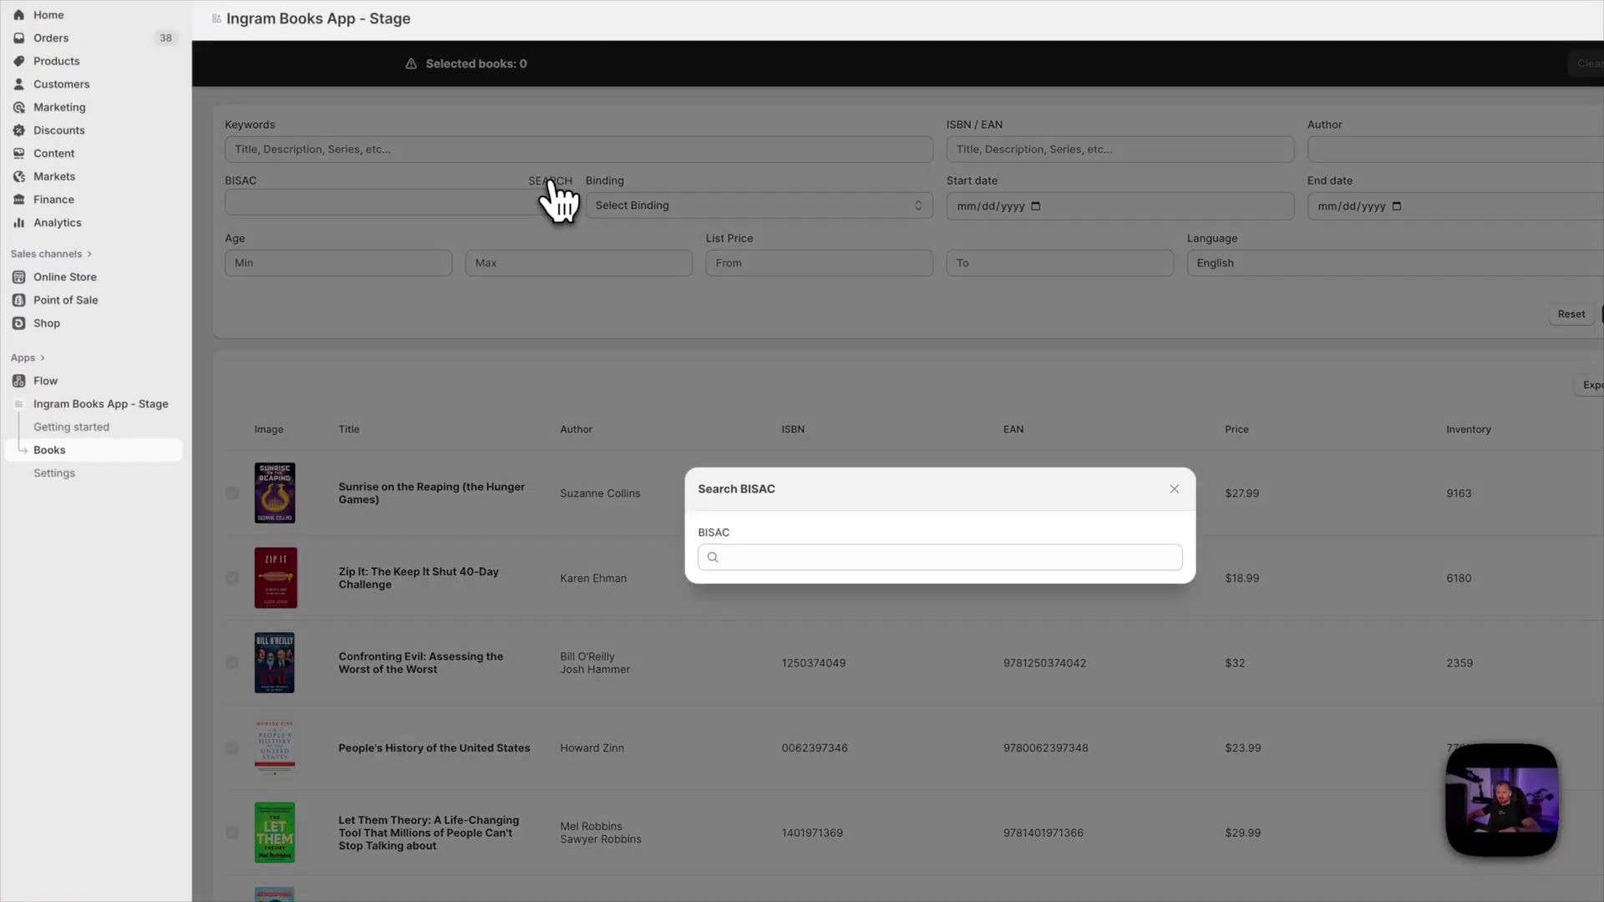
click(766, 557)
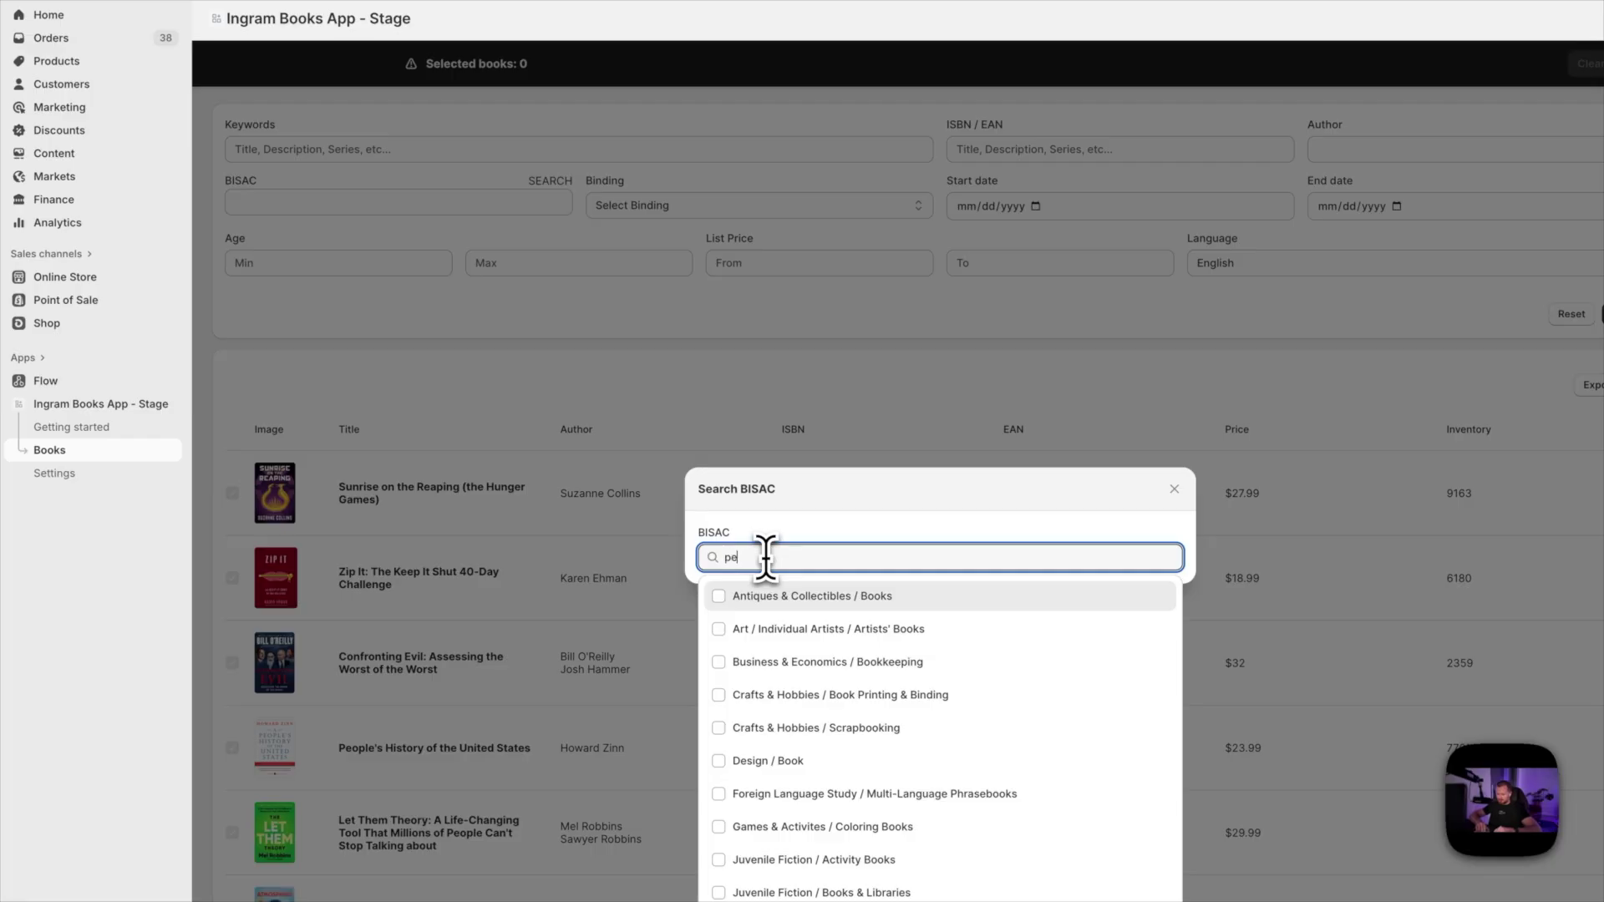
text(person fi)
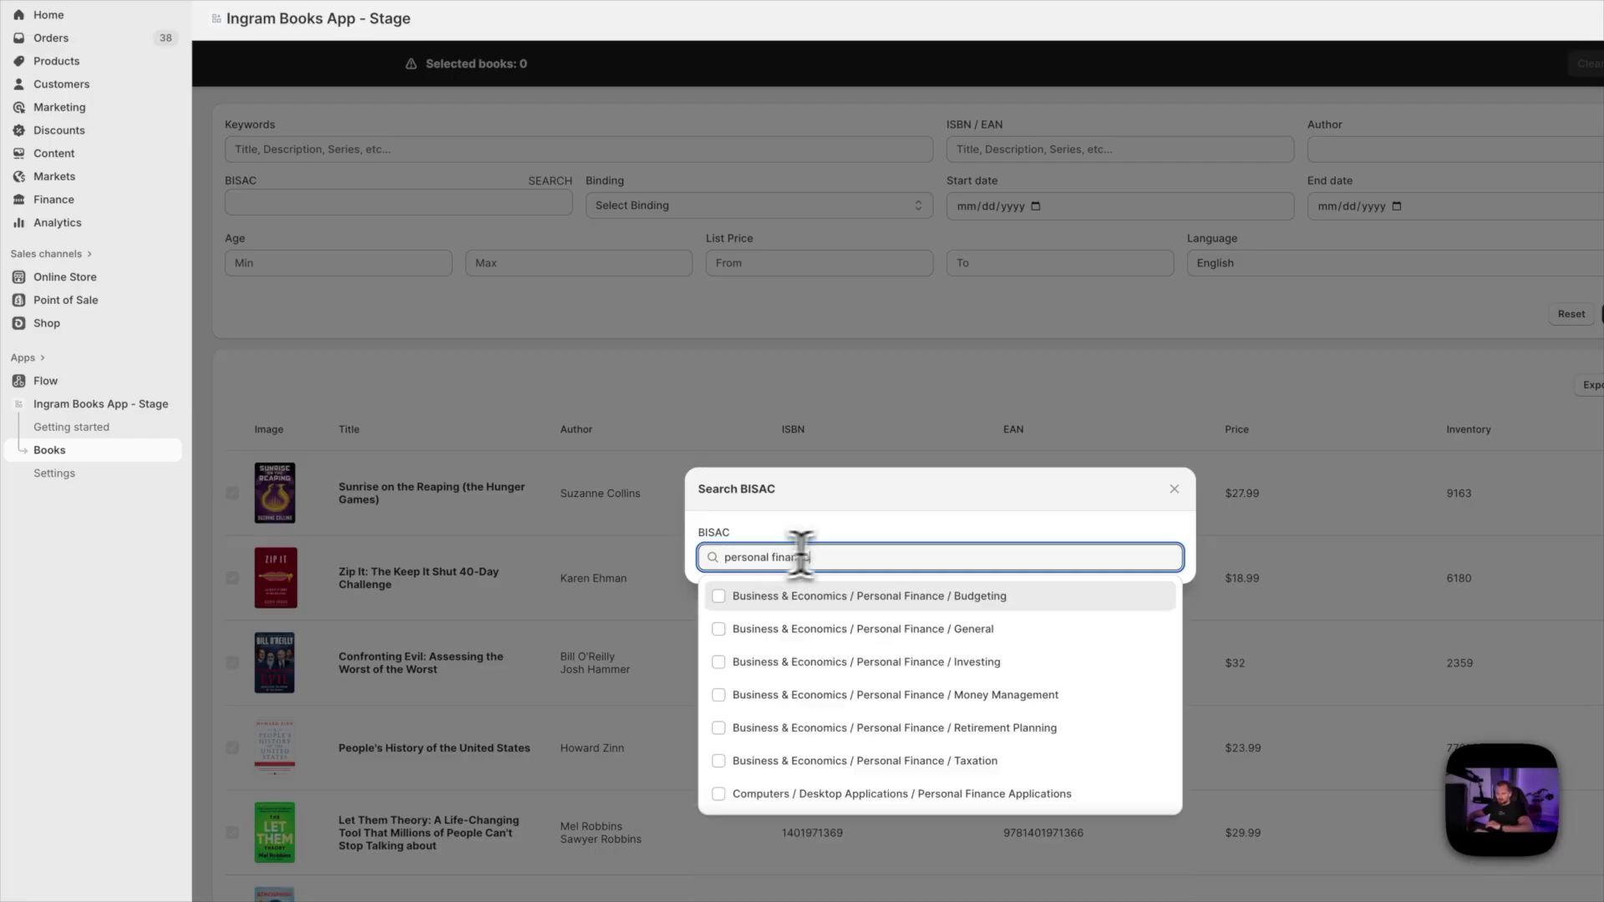
click(720, 596)
click(720, 662)
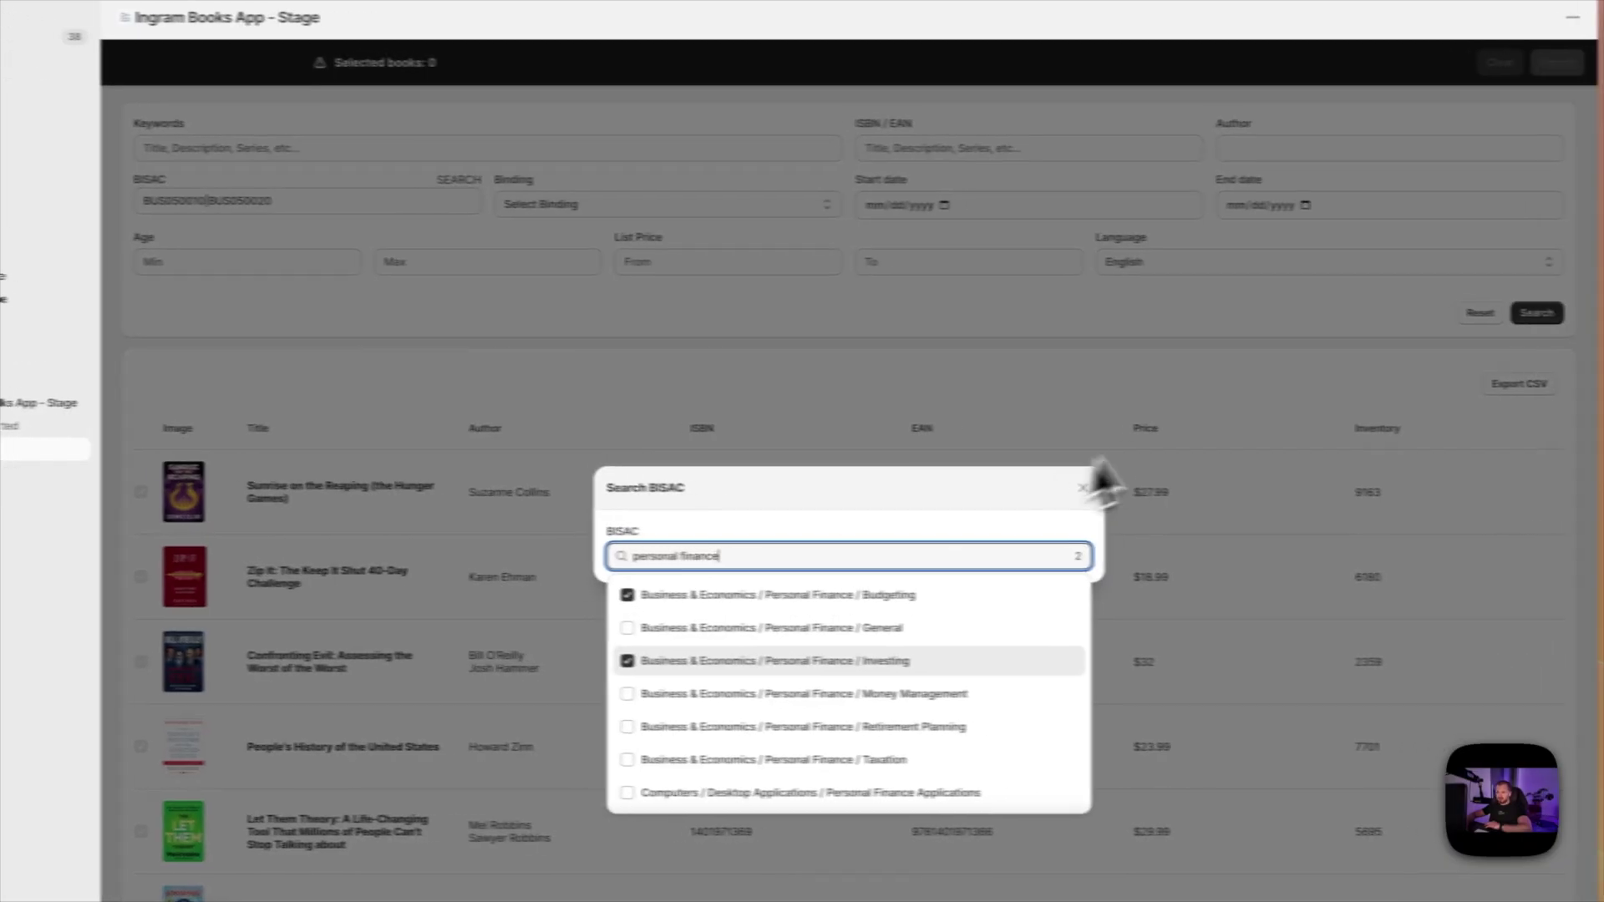
click(965, 401)
click(1420, 333)
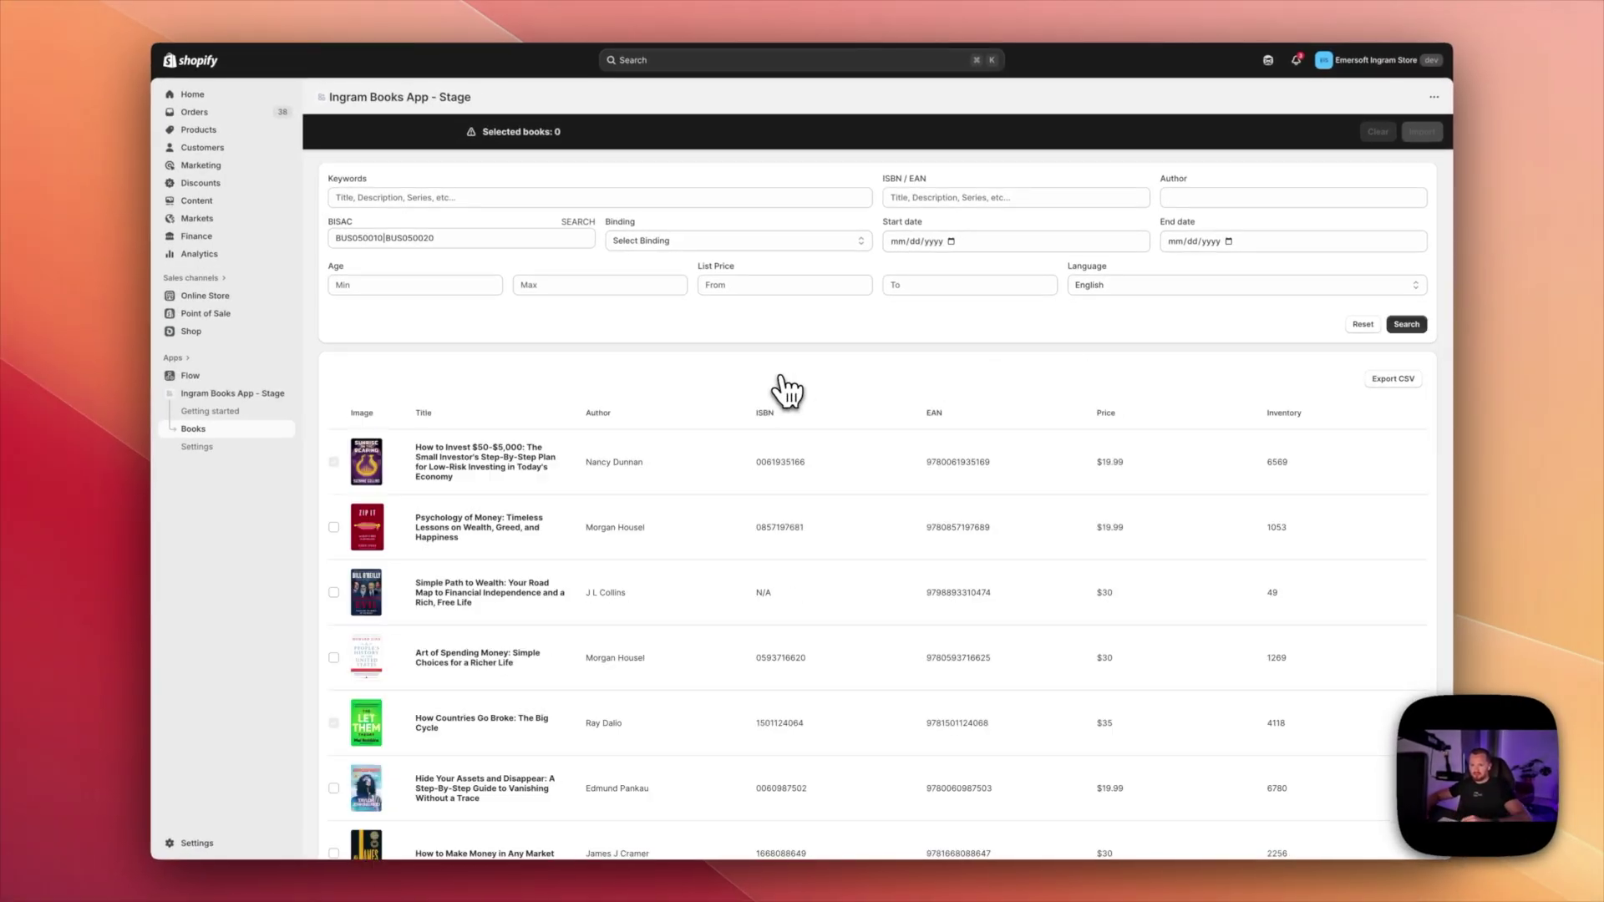
- Check the BISAC subjects in the details of the book Simple Path to Wealth, and close them
scroll(790, 602, down, 2)
scroll(794, 618, down, 1)
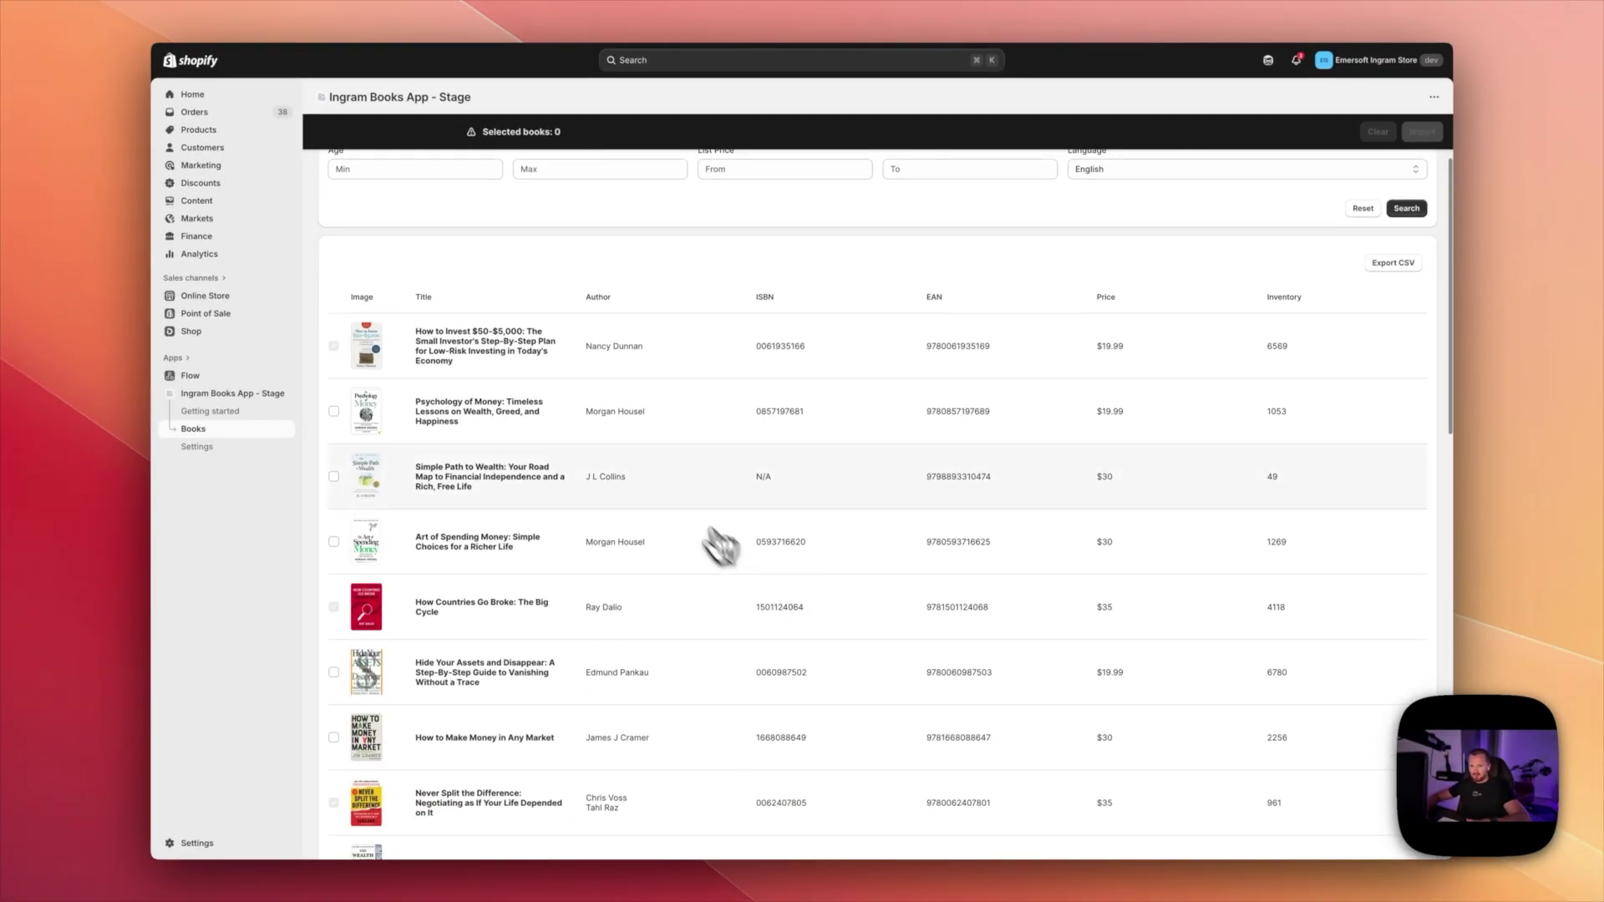
click(673, 498)
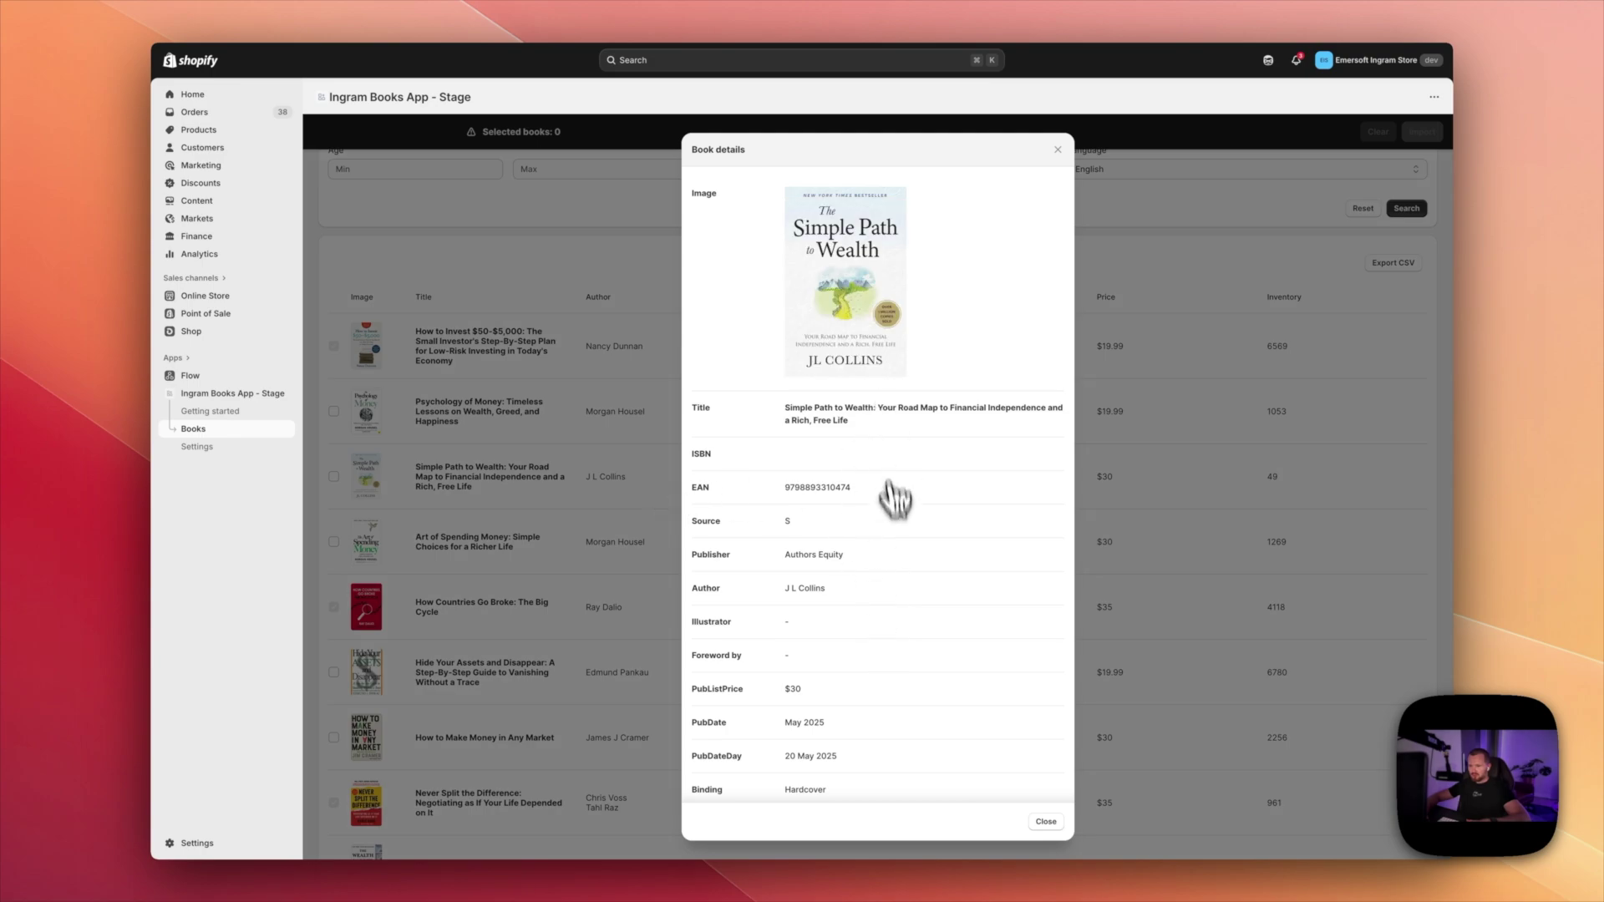
scroll(893, 518, down, 1)
scroll(898, 548, down, 6)
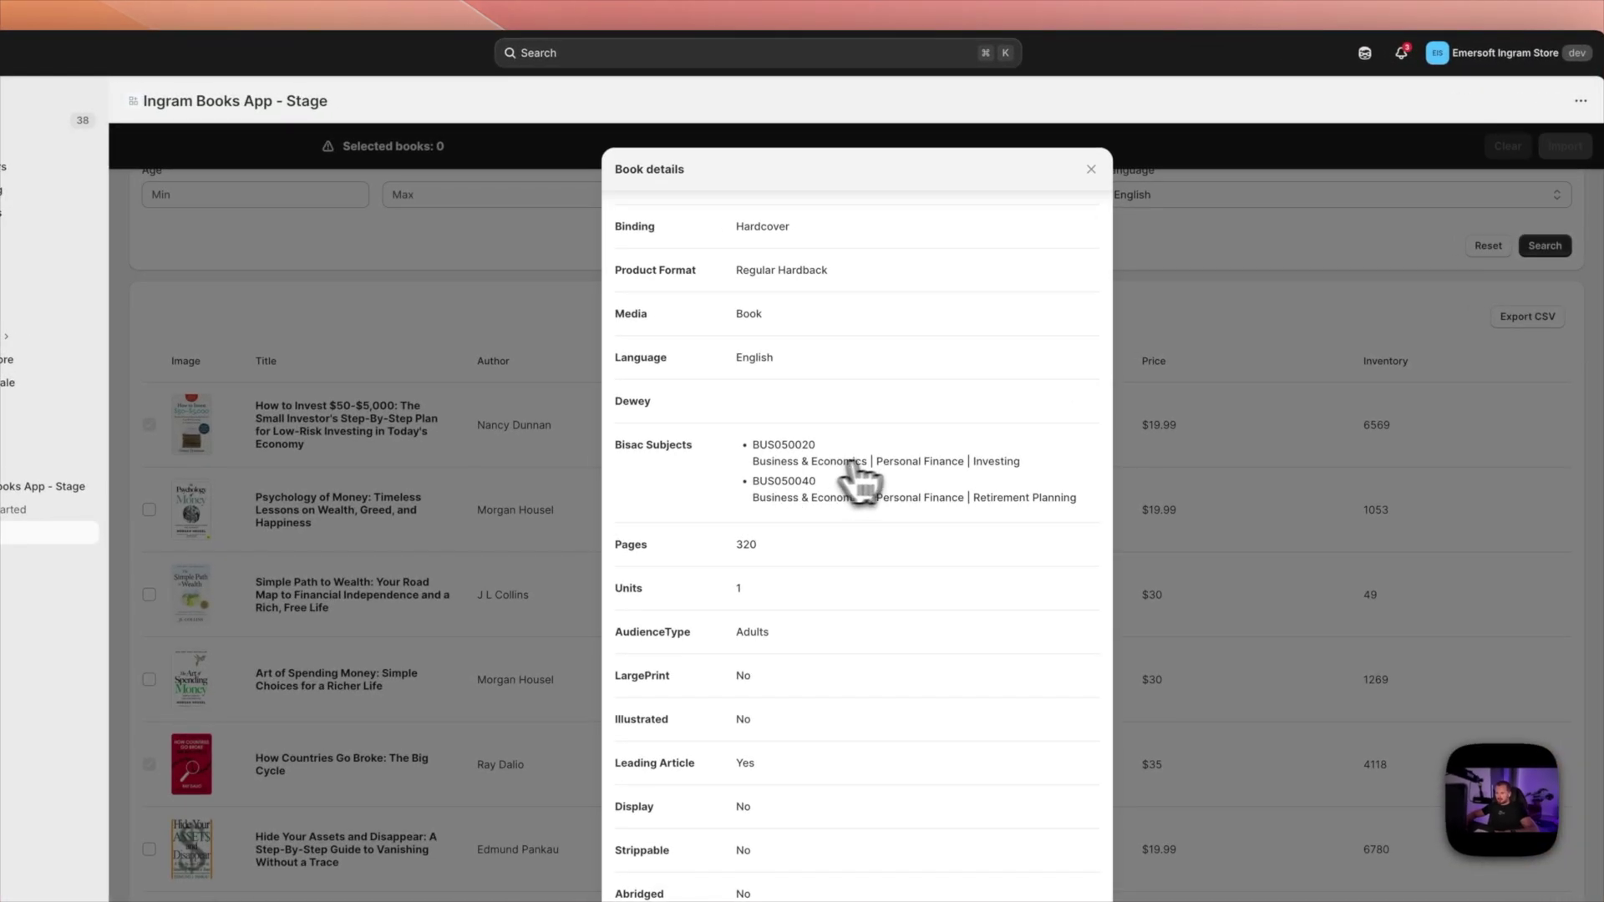
click(1092, 172)
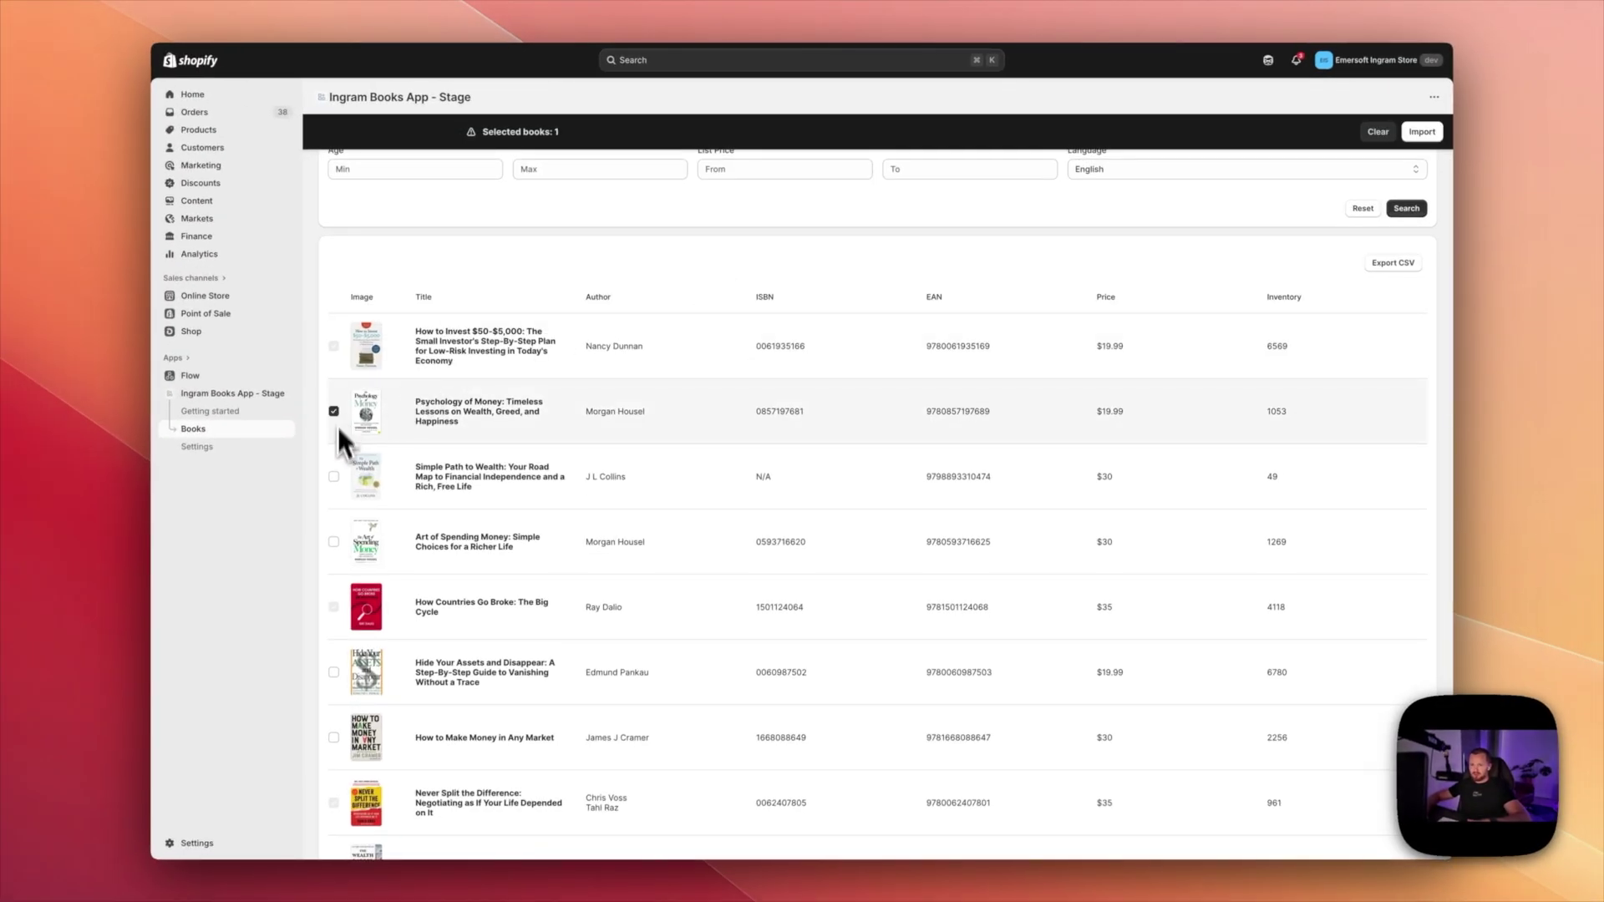
- Select all selectable books in the personal finance results, starting from Psychology of Money, and open them for import
click(336, 479)
scroll(336, 502, down, 15)
shift+click(334, 560)
scroll(334, 668, down, 1)
shift+click(333, 739)
scroll(1060, 625, up, 15)
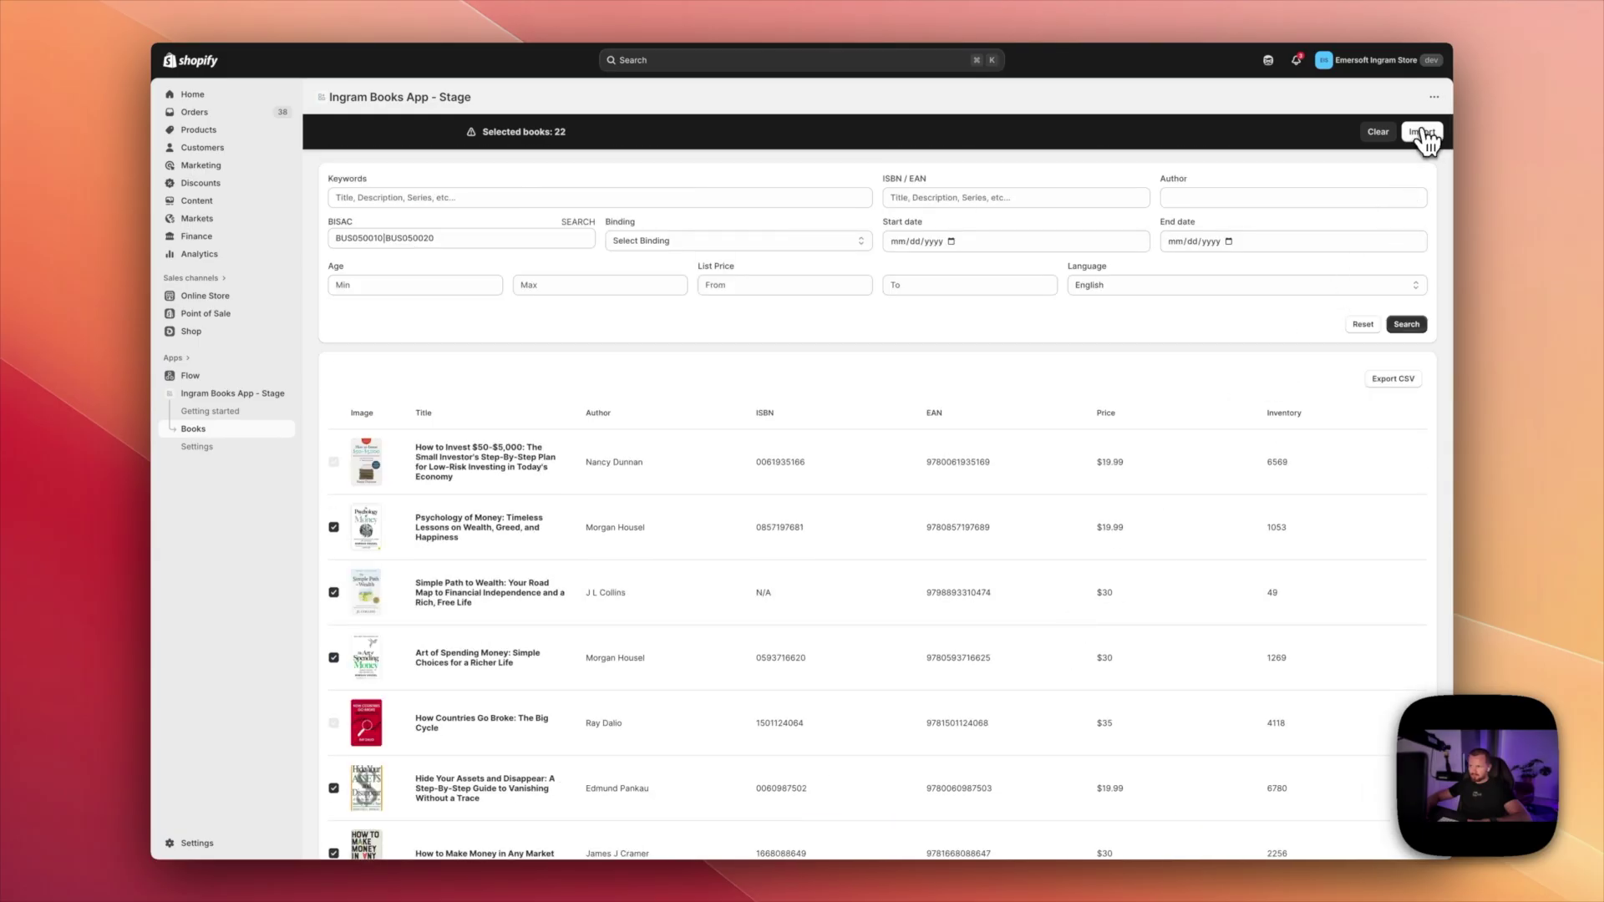
click(1422, 134)
- Review the tags of the personal finance books in the import list and import the books
scroll(1086, 585, down, 10)
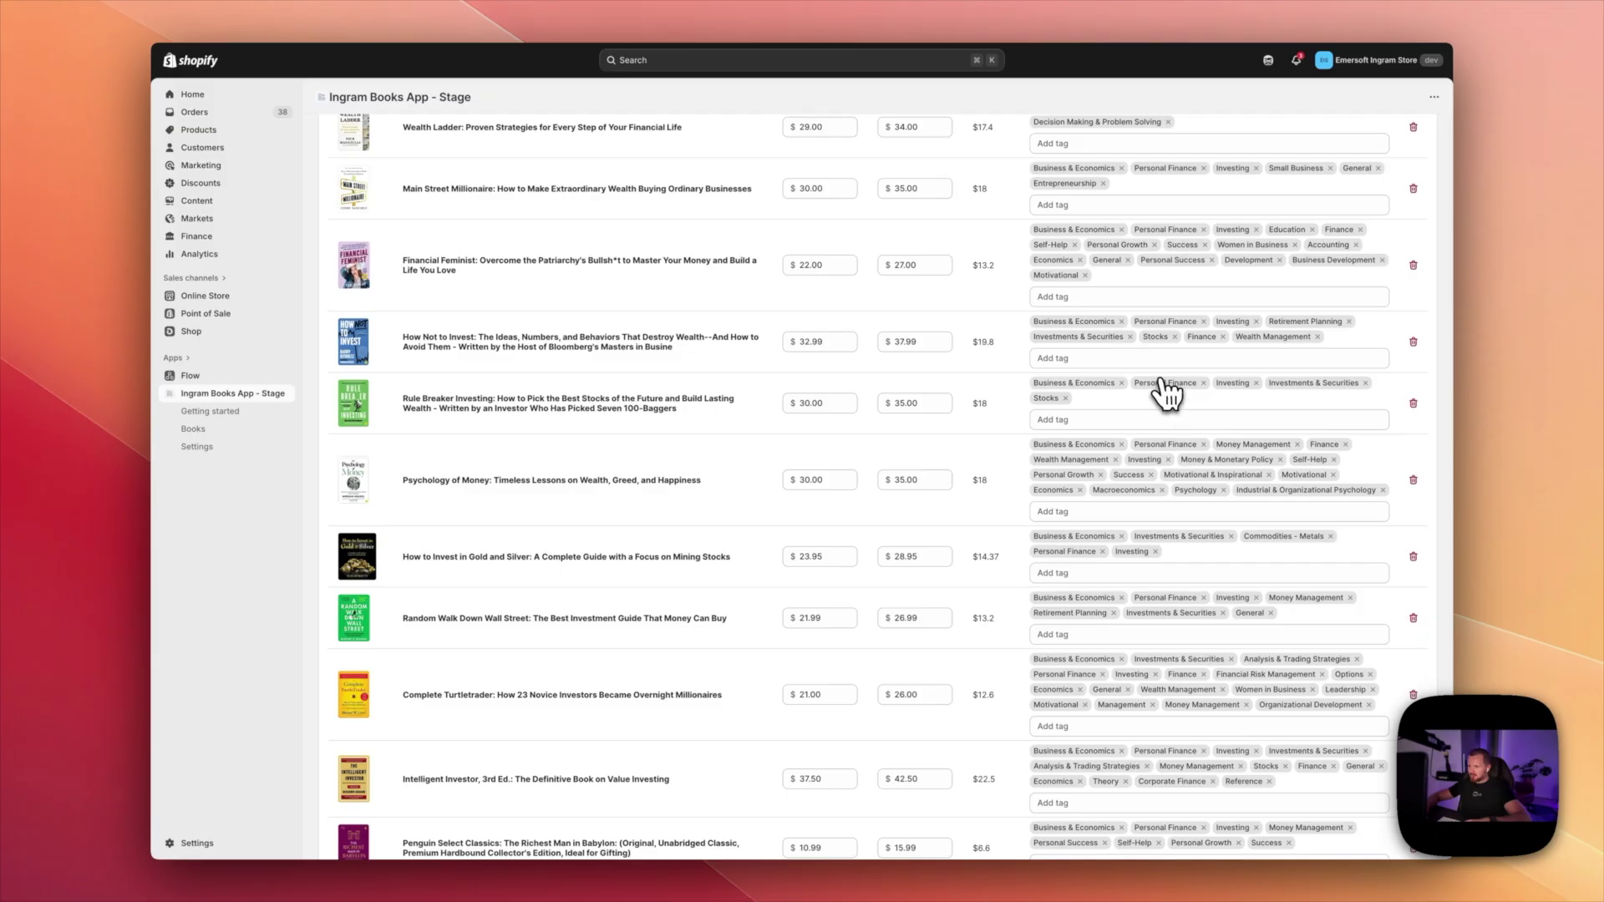
scroll(1167, 401, down, 5)
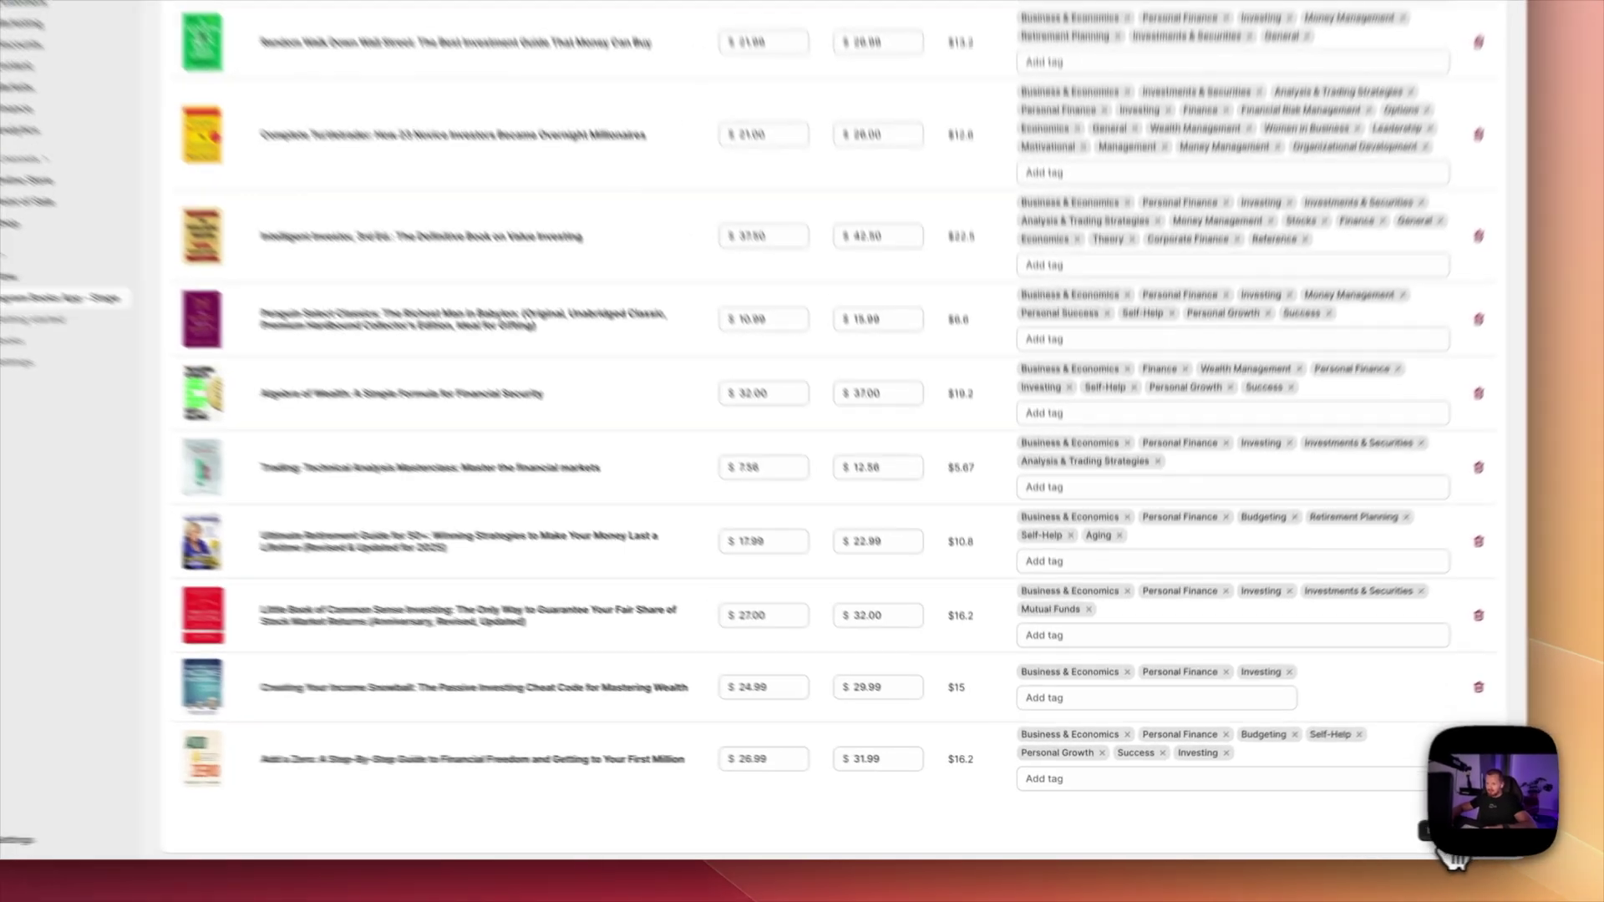
click(1382, 835)
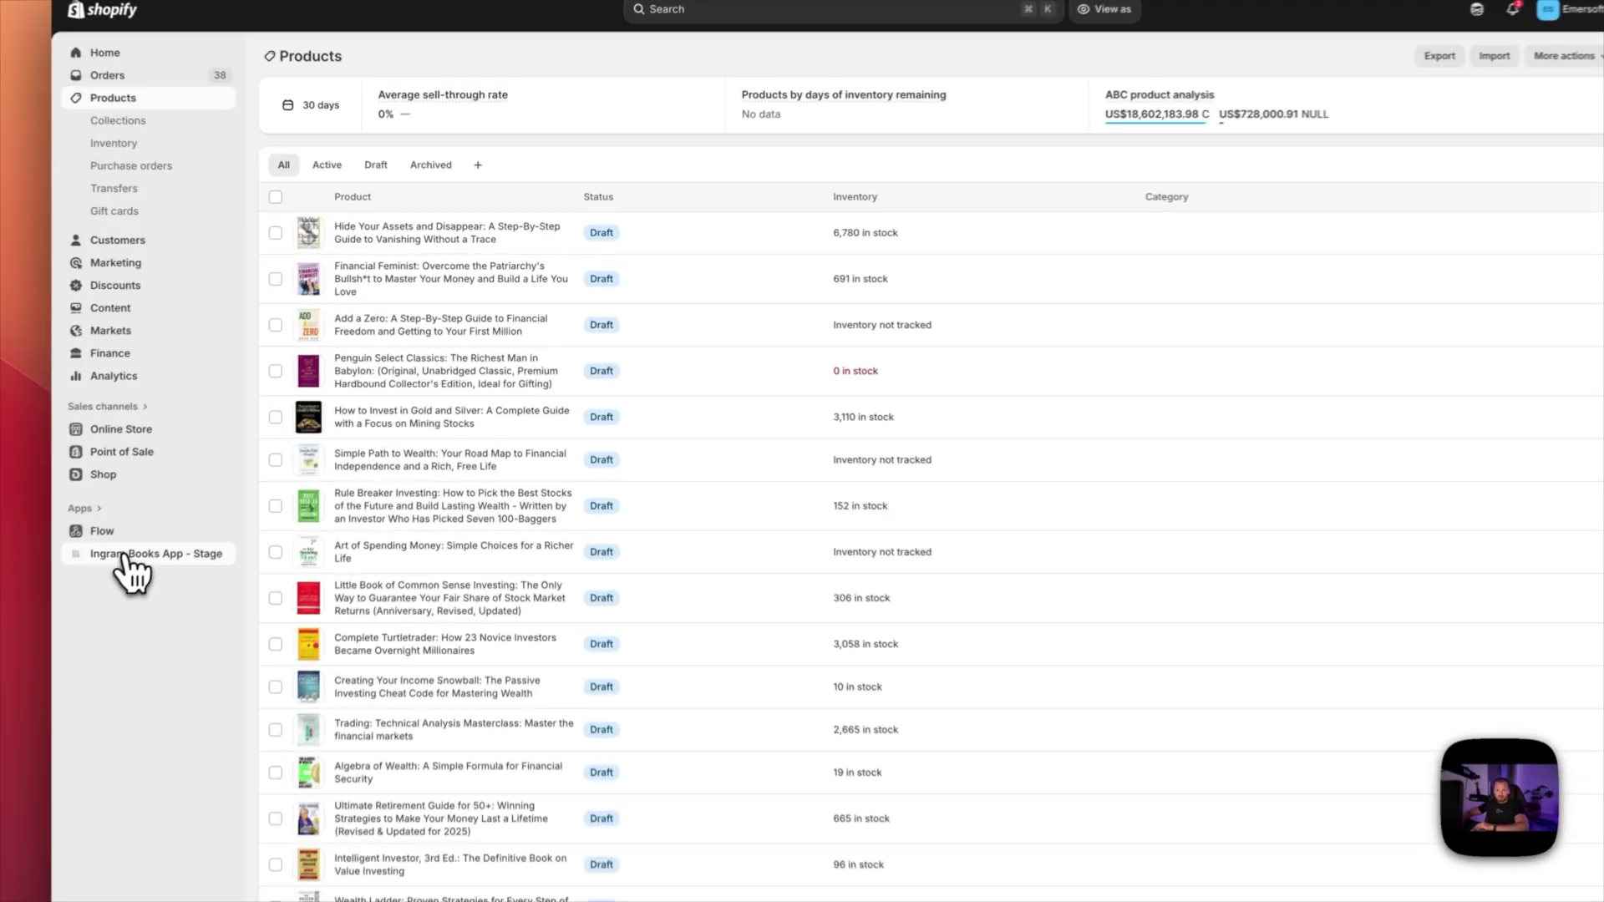
- Reopen the Ingram Books App - Stage, look up BISAC "Investments &" and search books under Investments & Securities / Bonds, Futures and General
click(233, 486)
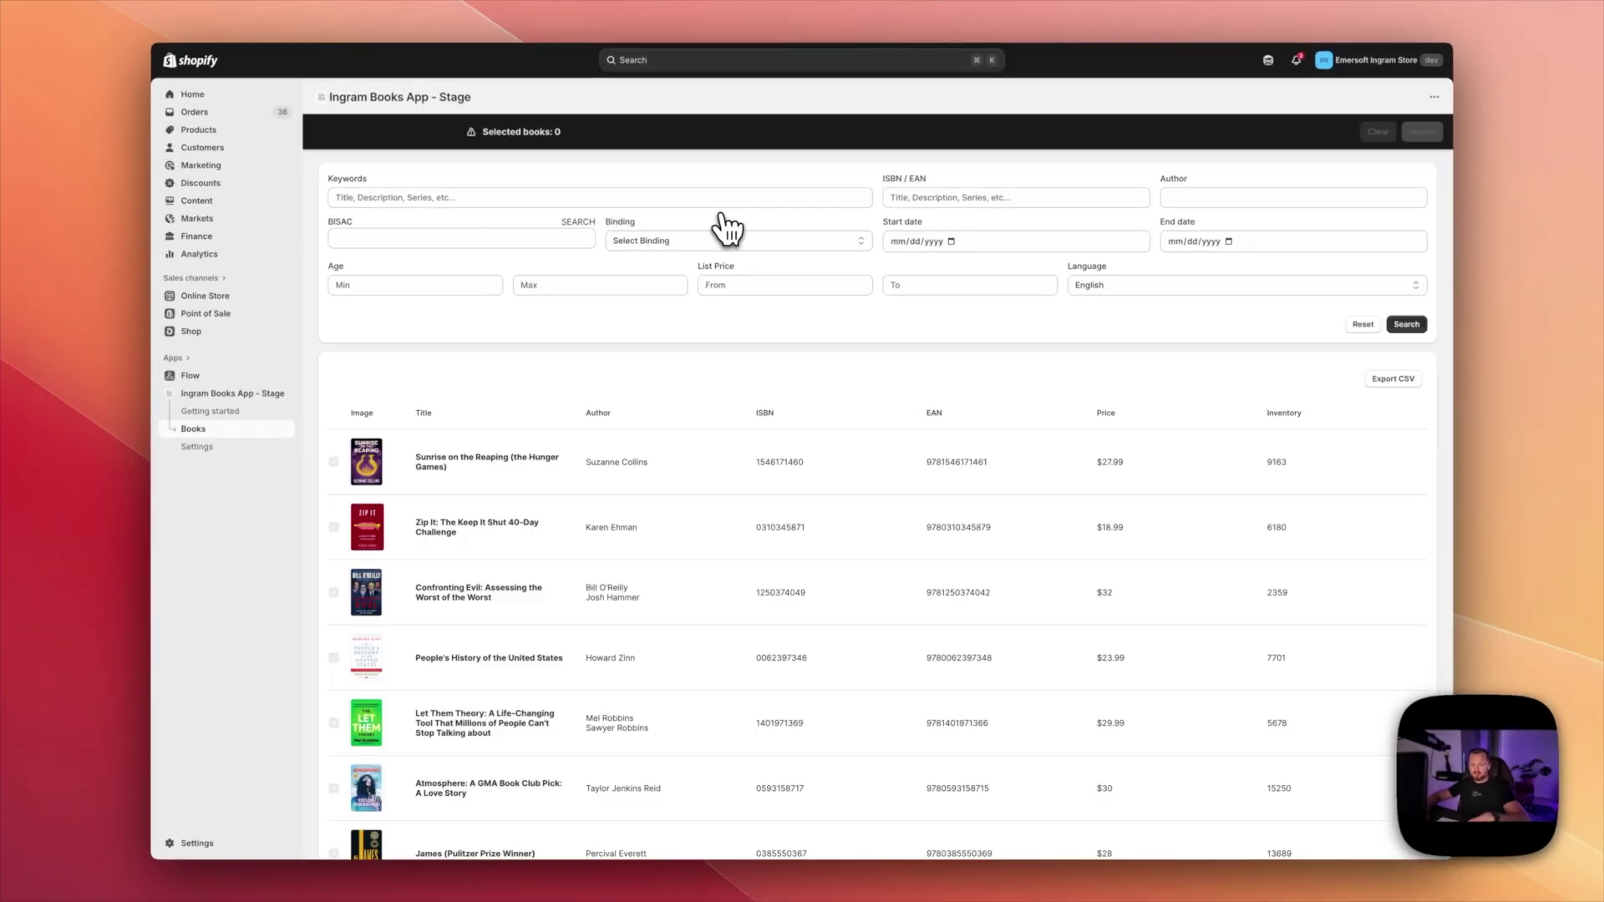
click(576, 222)
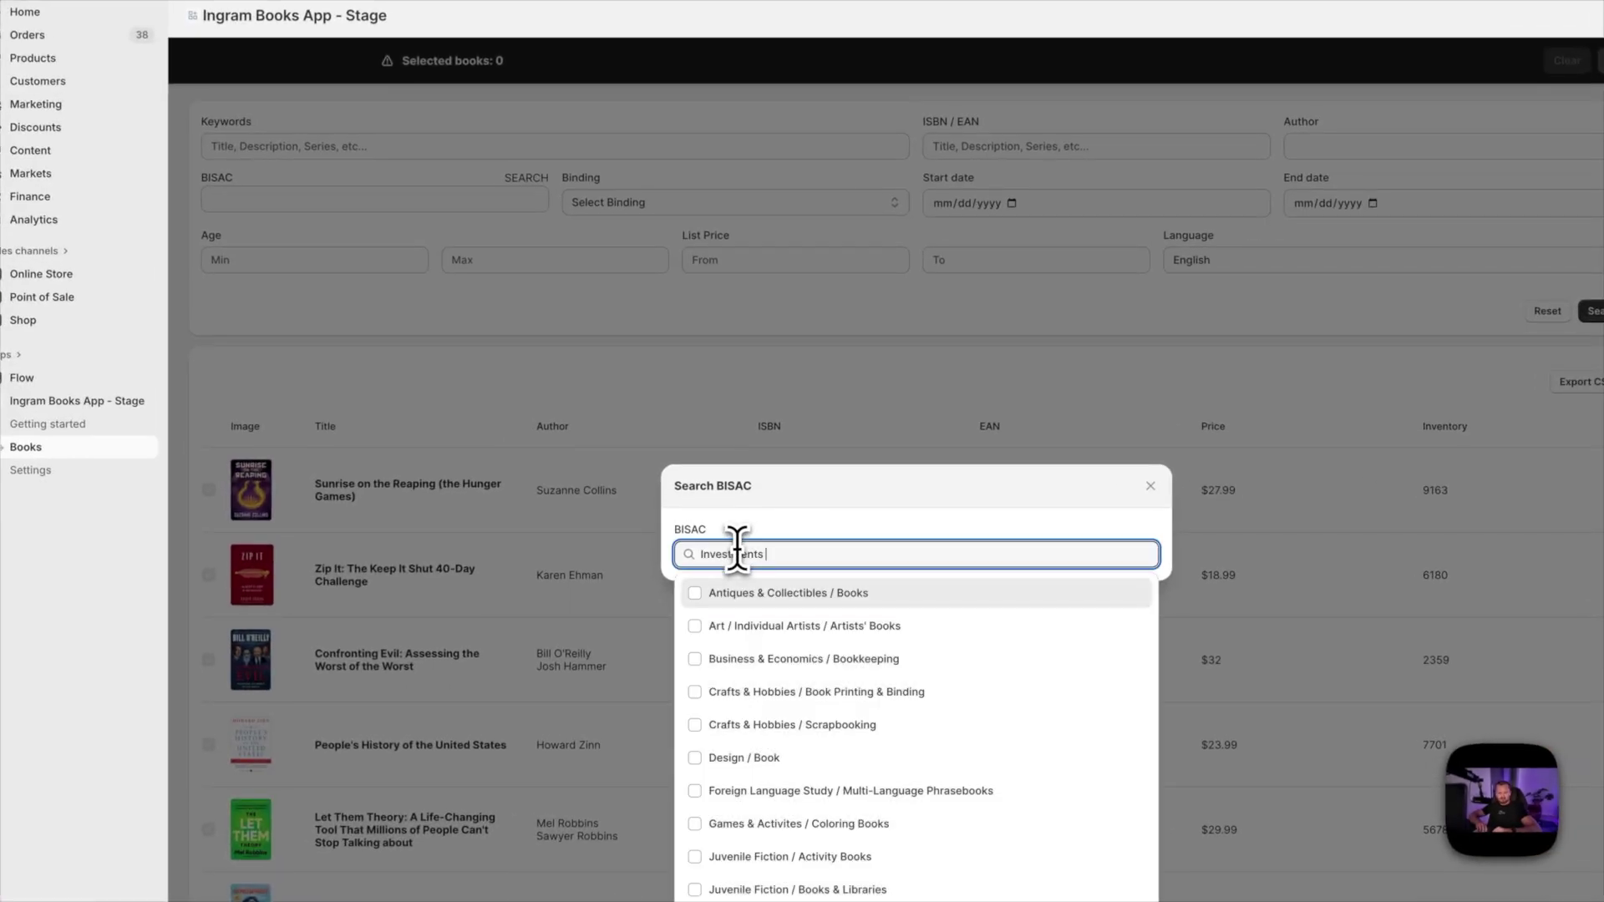
text(Investments)
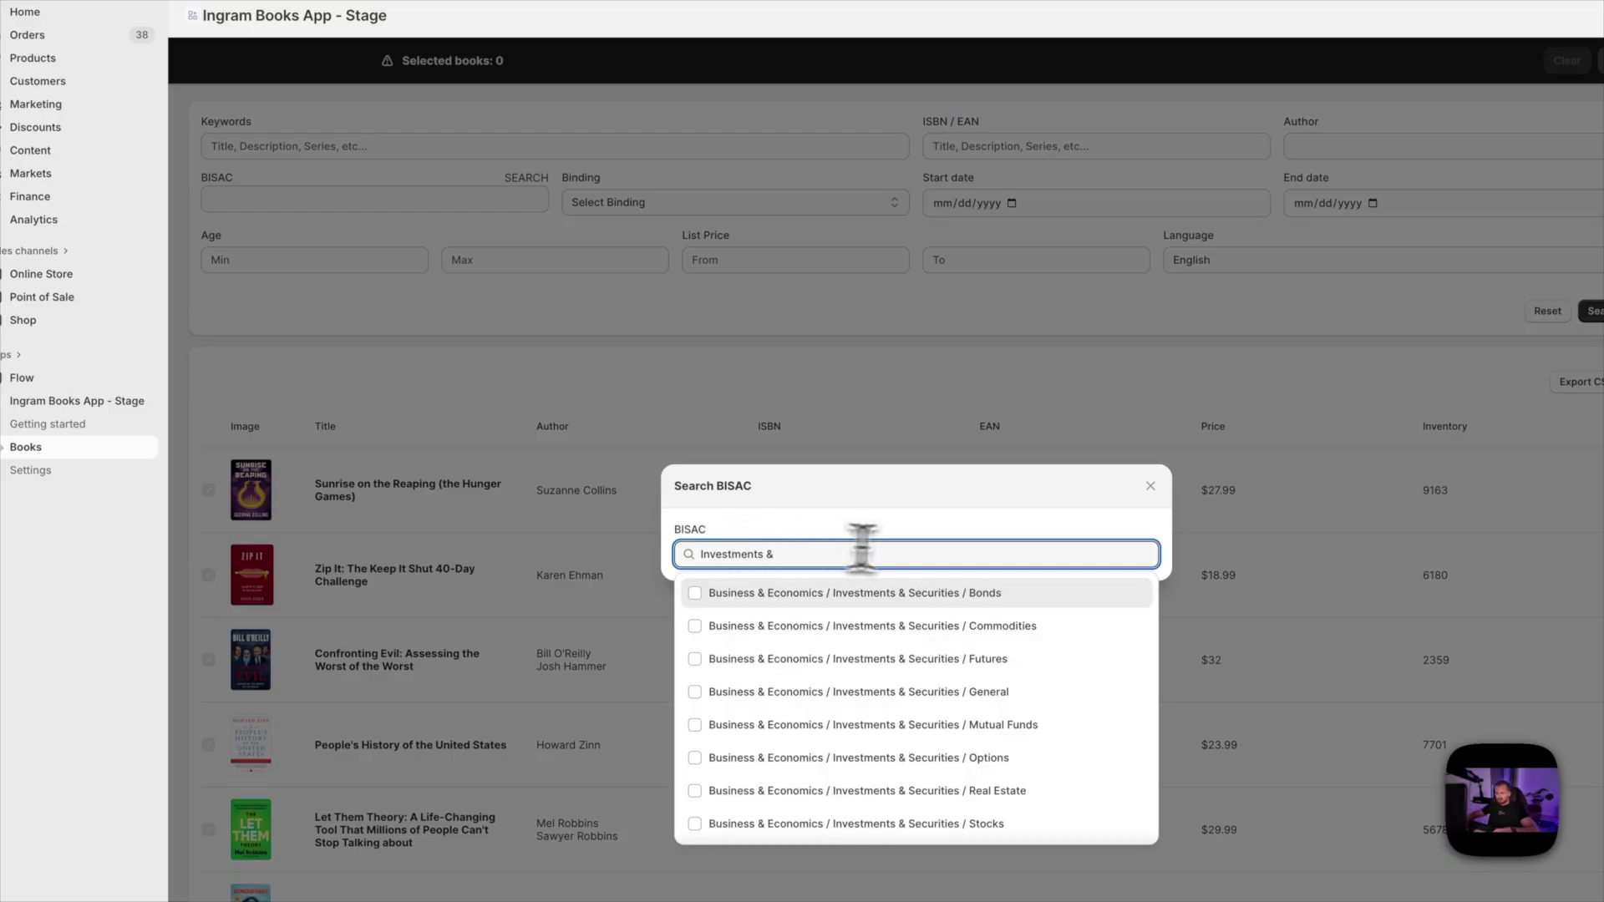
click(695, 594)
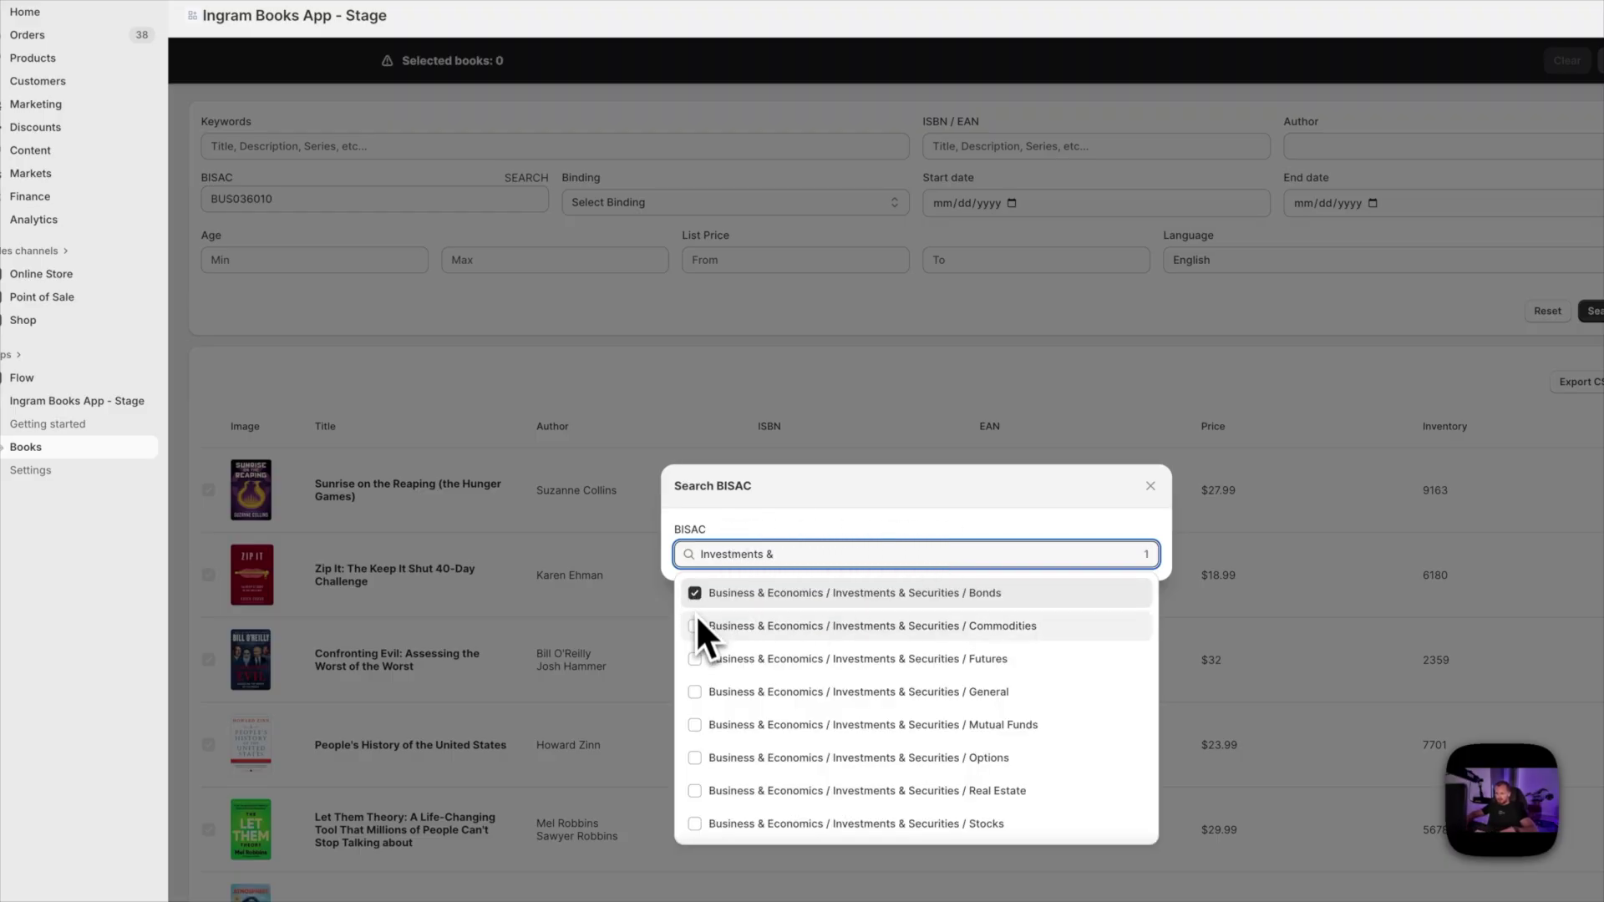
click(695, 659)
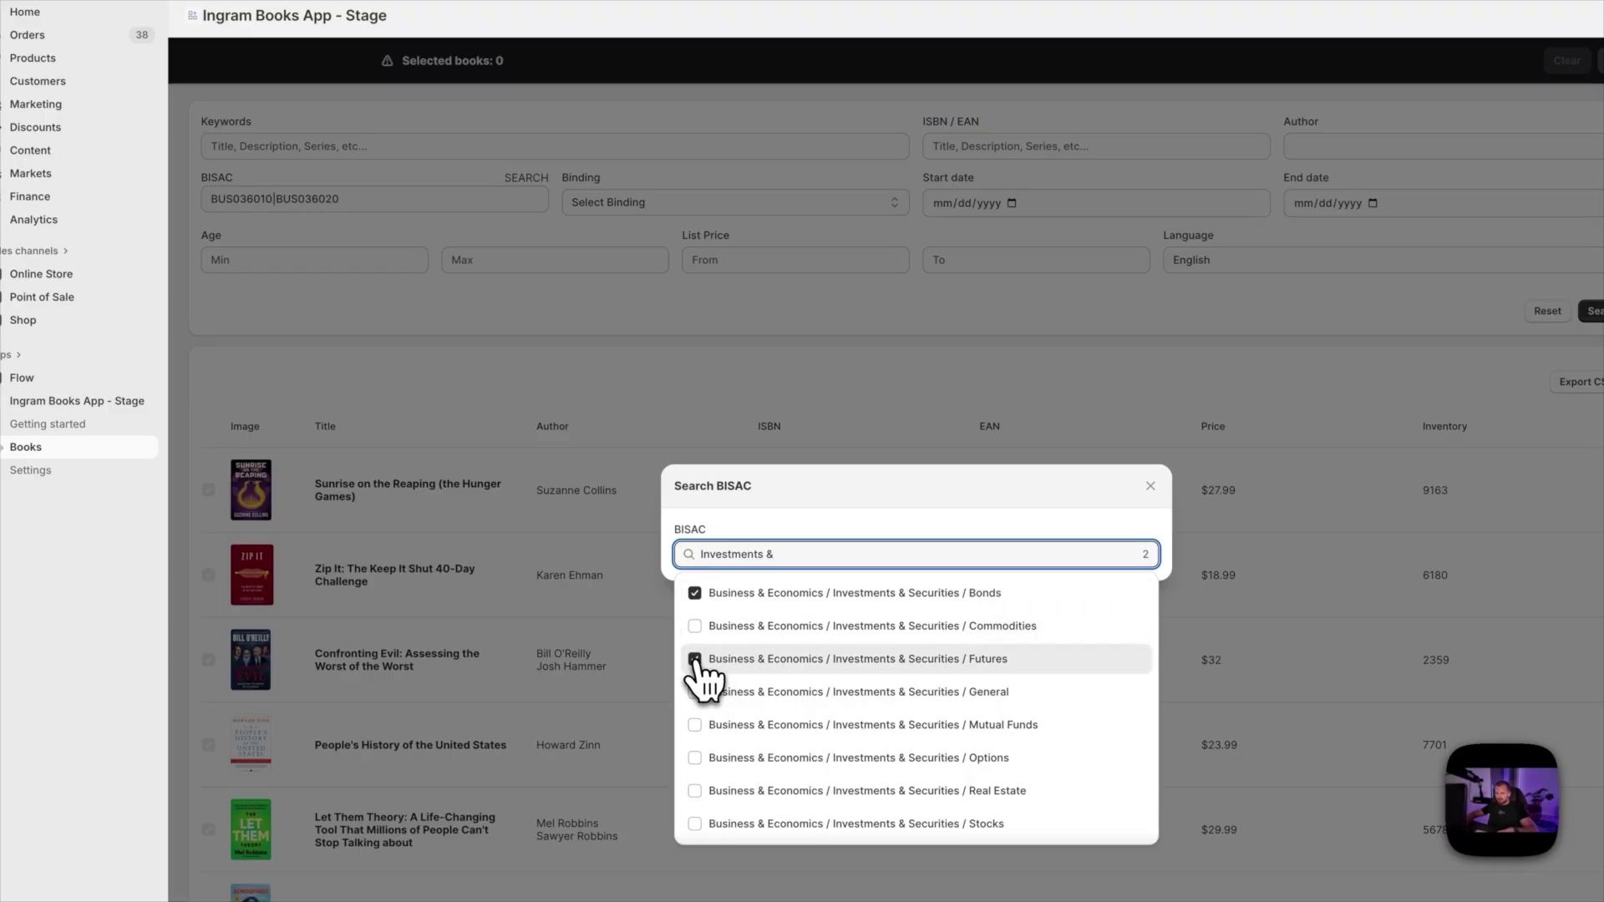
click(695, 691)
click(1007, 317)
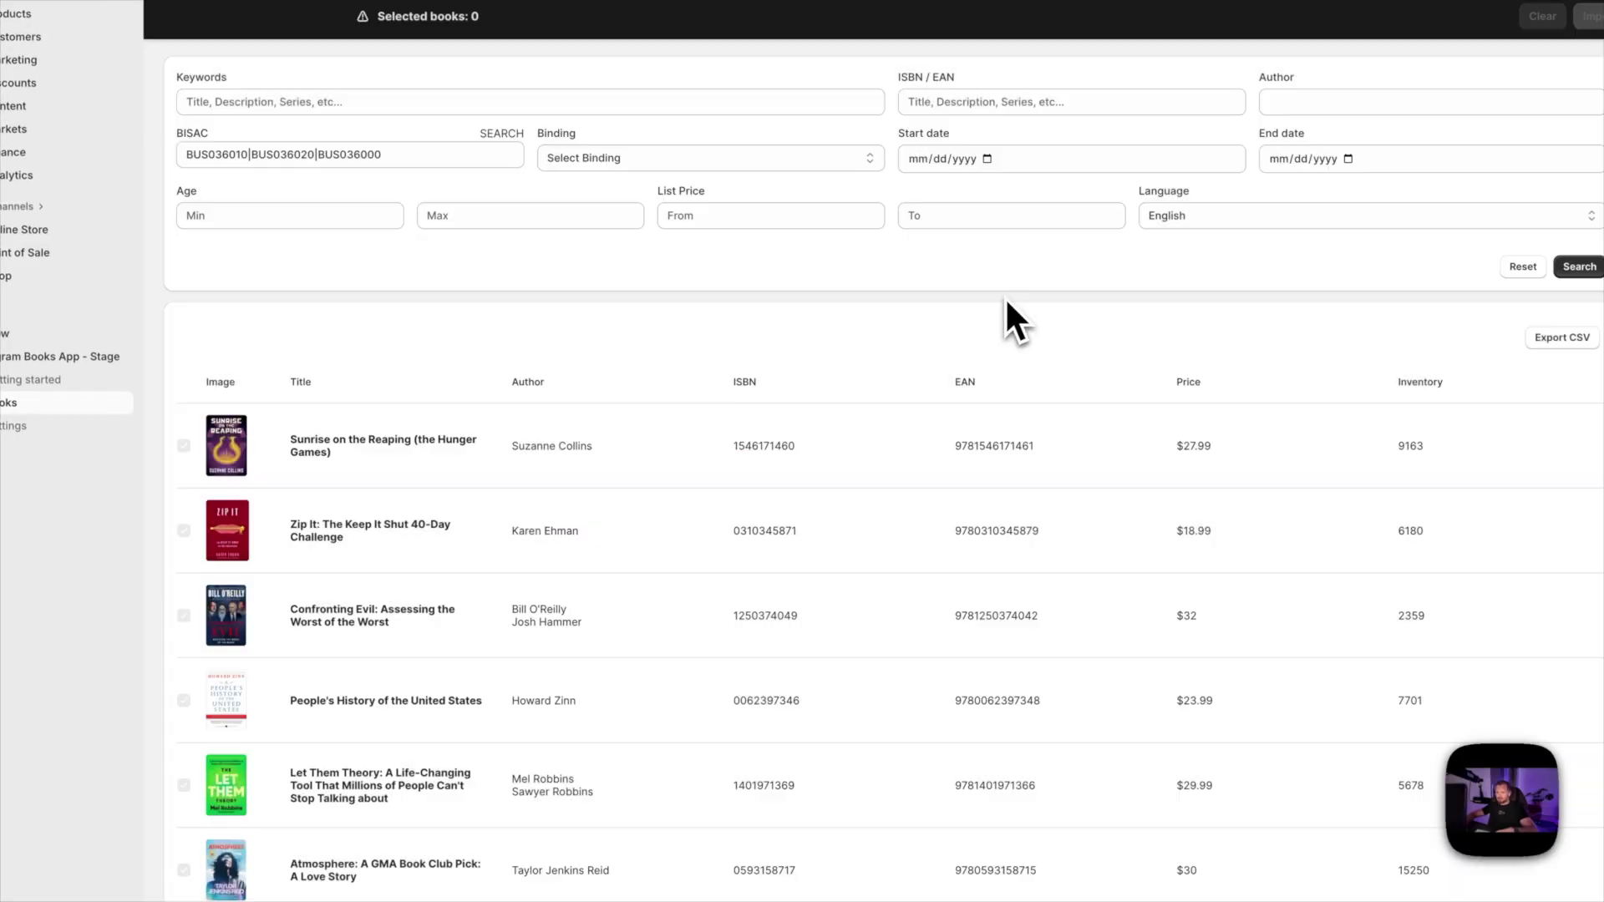
click(1579, 266)
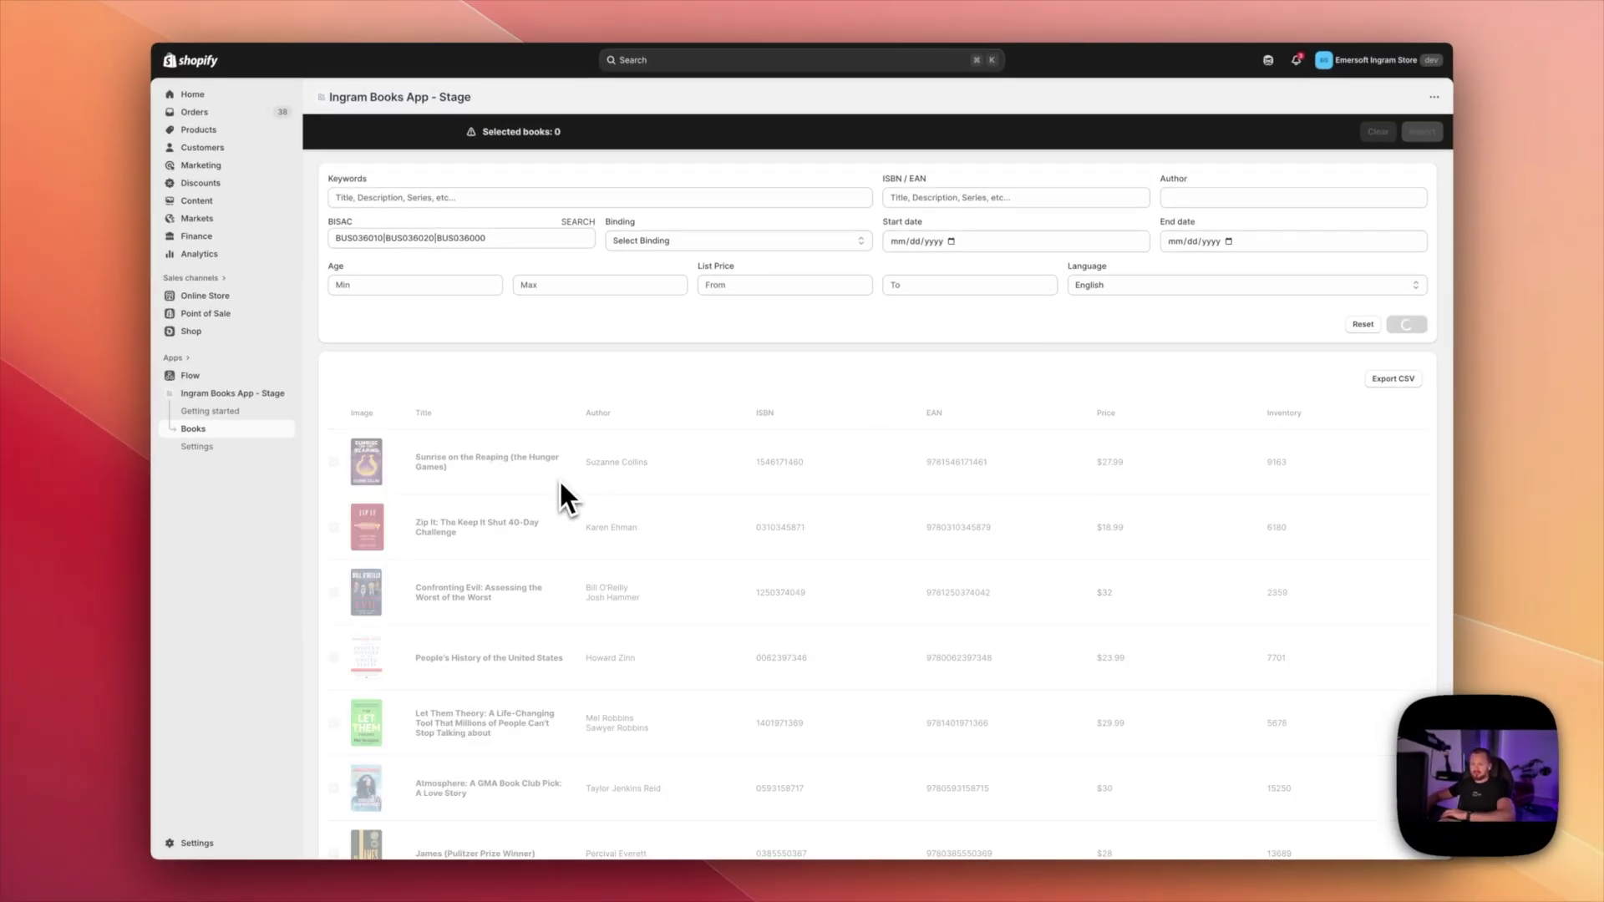
scroll(635, 487, down, 1)
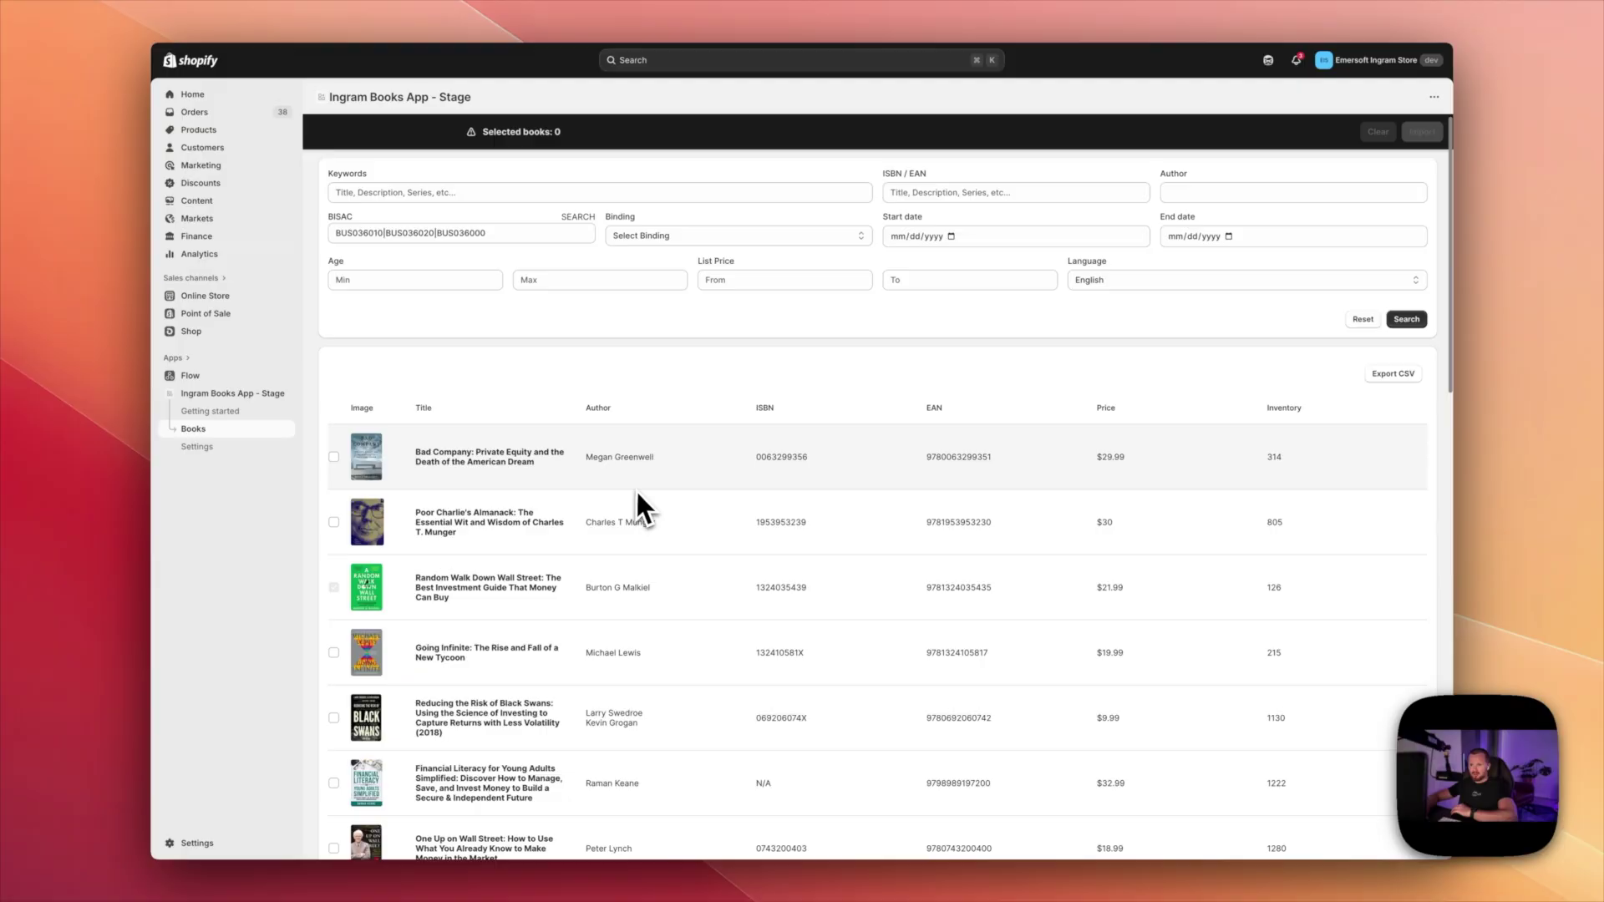
- Check the BISAC subjects in the details of the book Bad Company, and close them
scroll(691, 465, down, 2)
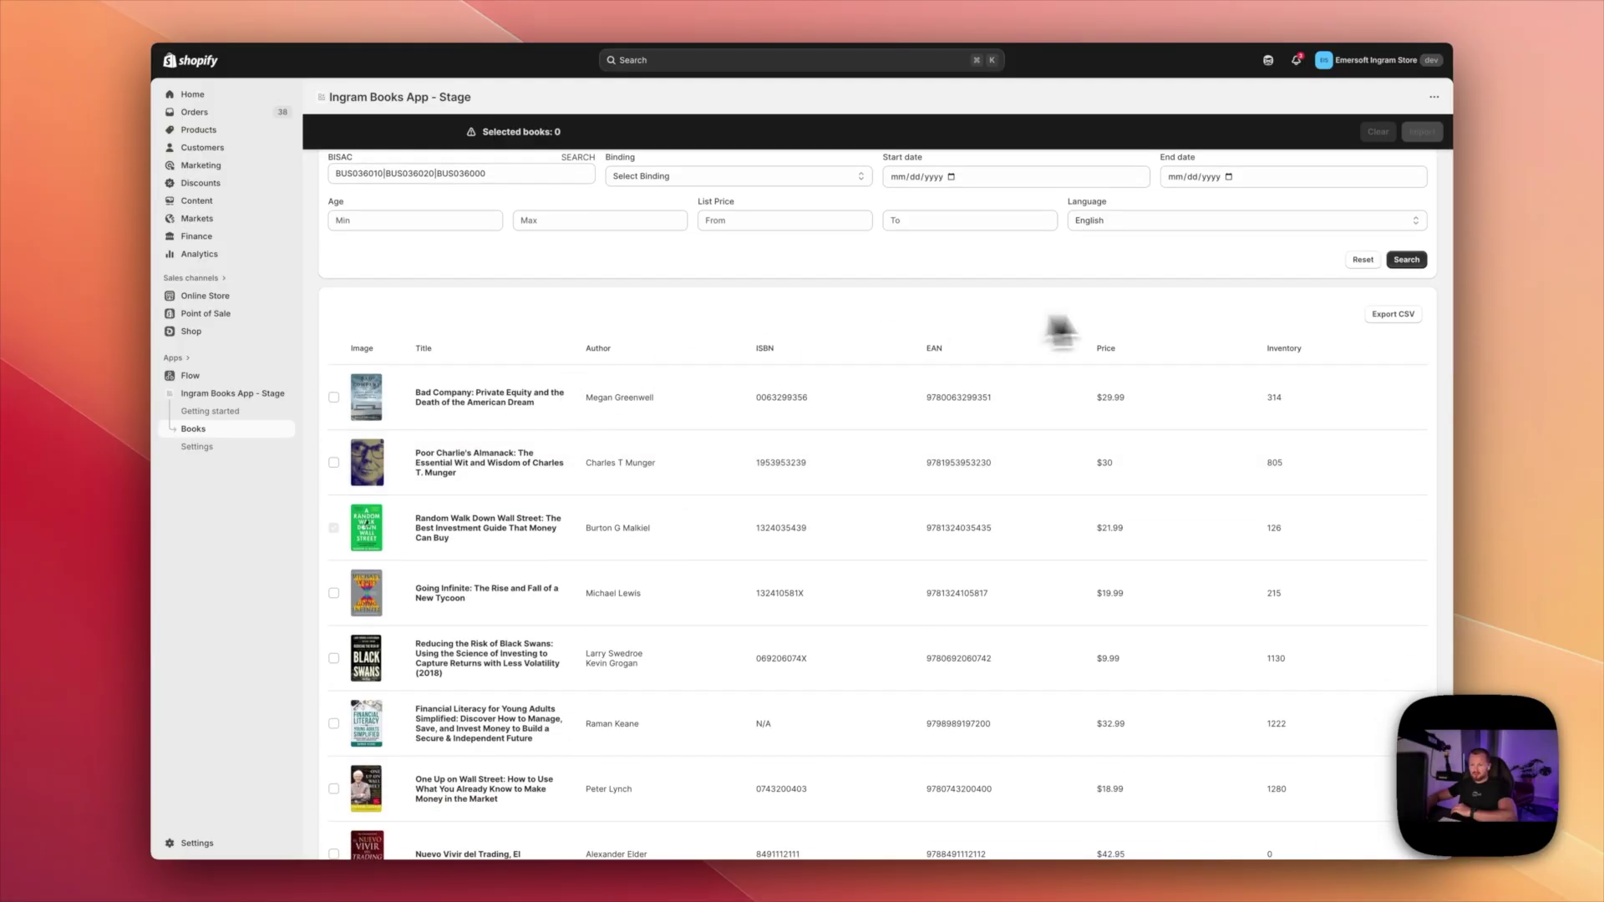
click(727, 415)
scroll(907, 590, down, 6)
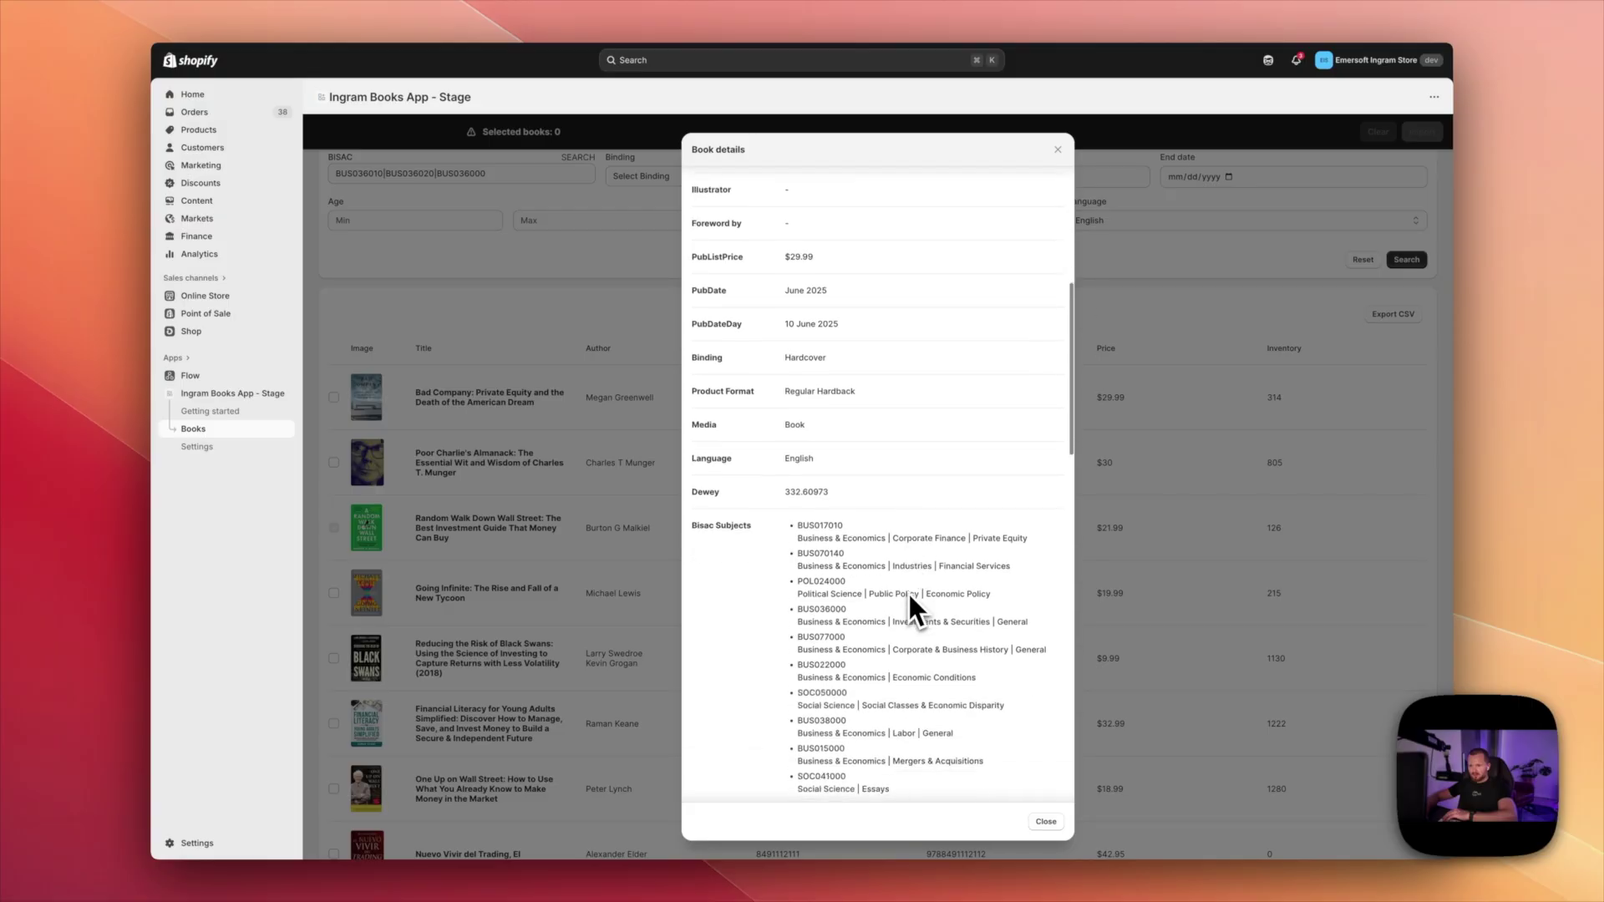
scroll(821, 496, up, 6)
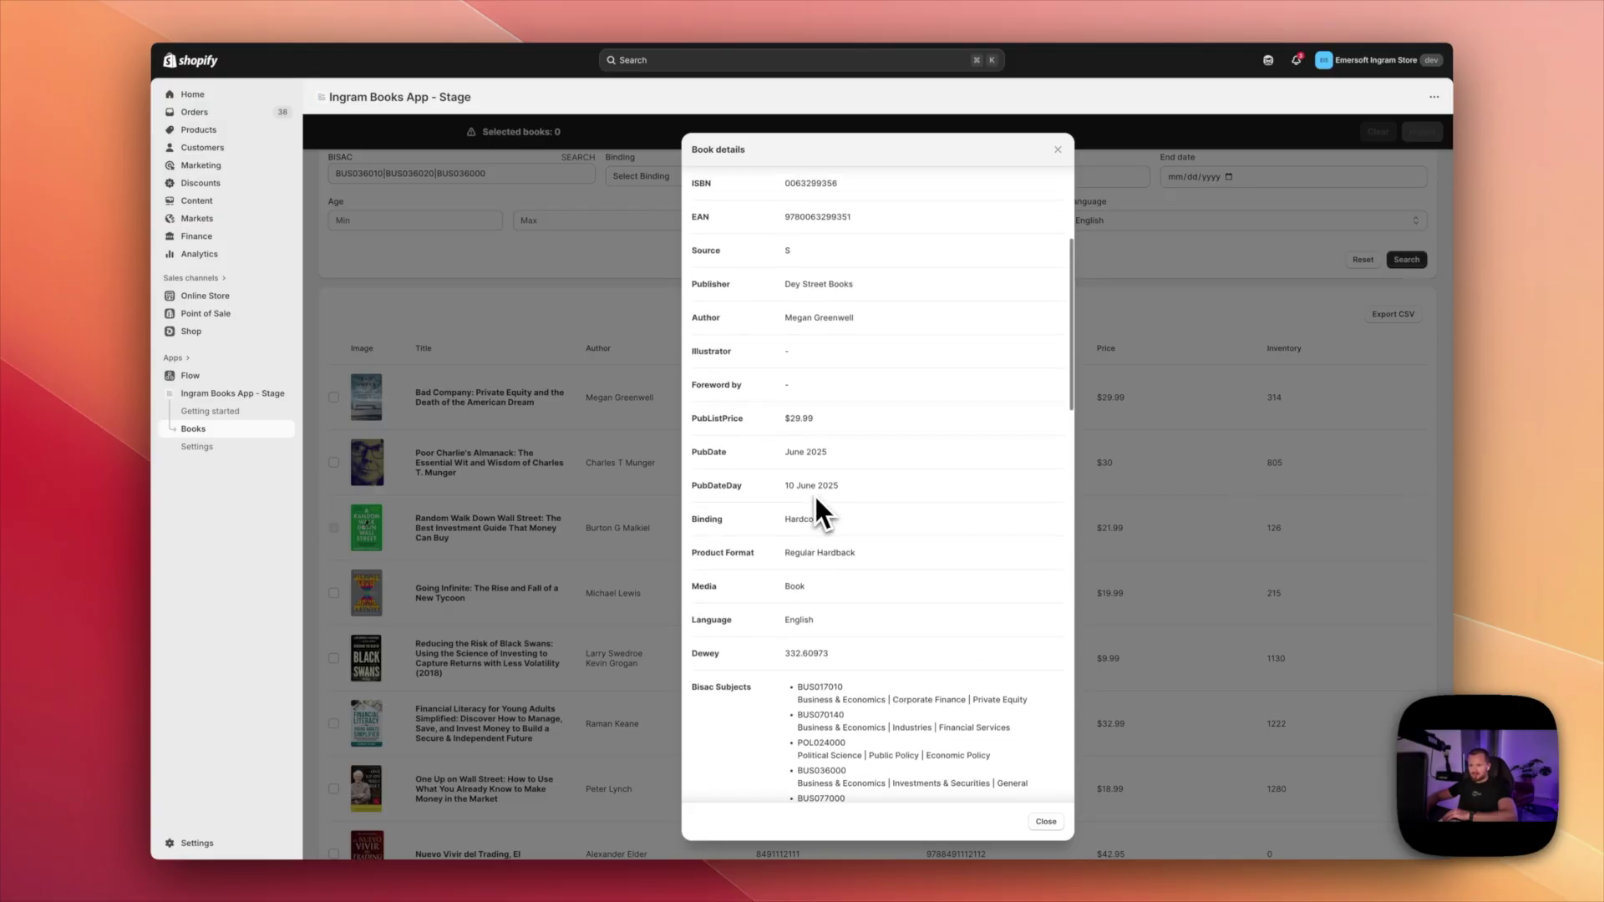
click(608, 329)
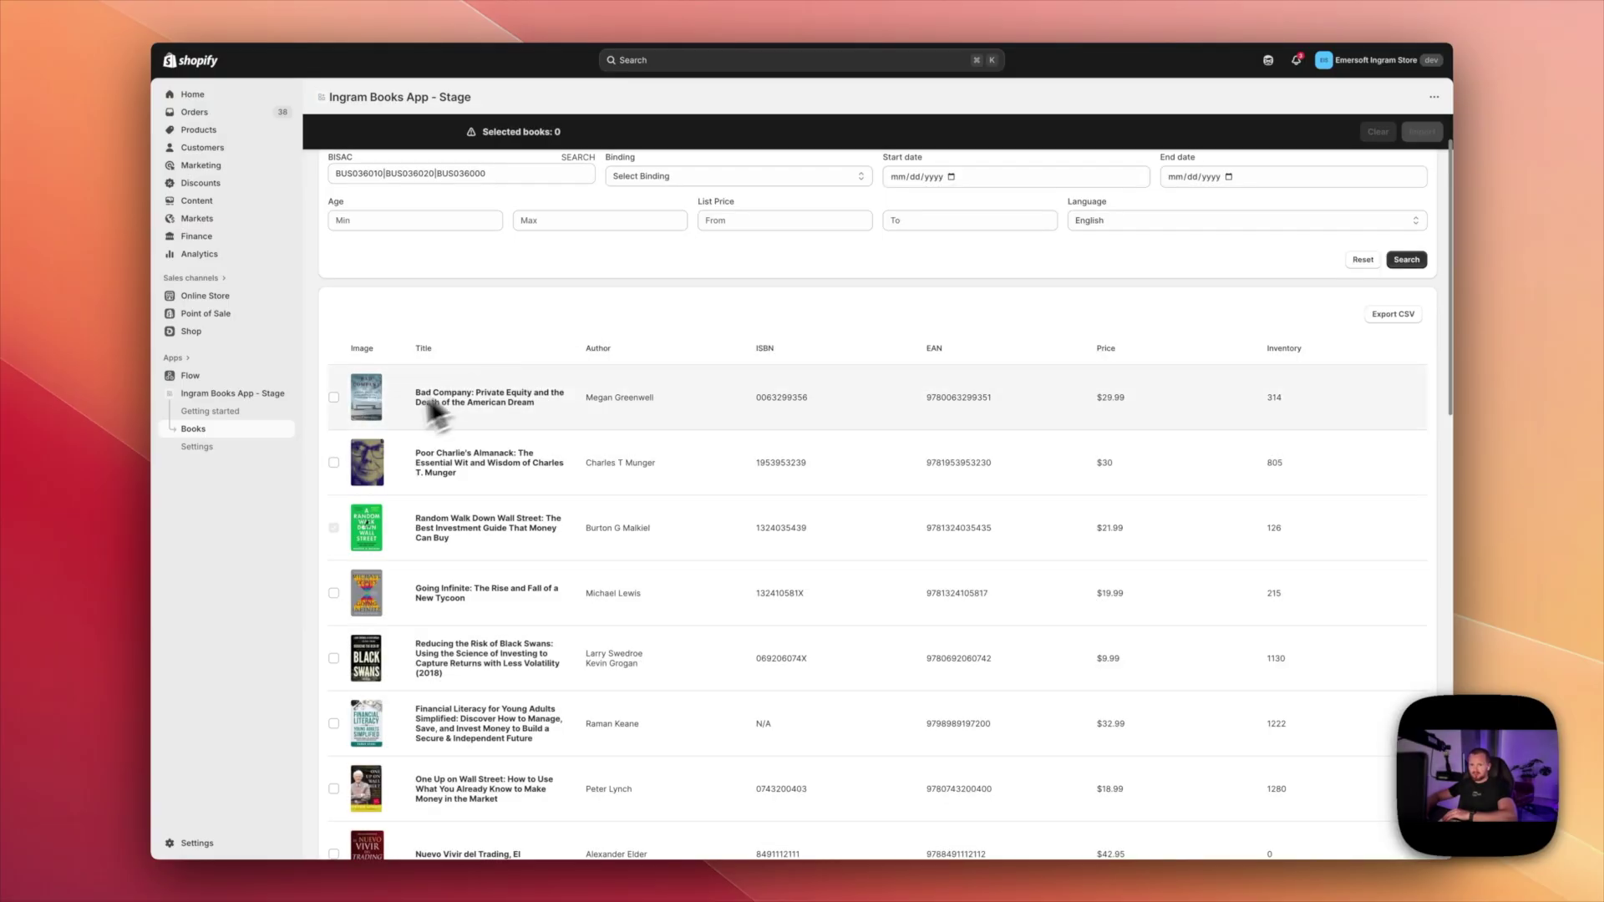
- Select all selectable books in the investments results, starting from Bad Company
click(334, 398)
scroll(338, 403, down, 1)
scroll(337, 402, down, 2)
drag(336, 312, 334, 781)
scroll(343, 387, down, 12)
scroll(1029, 573, up, 15)
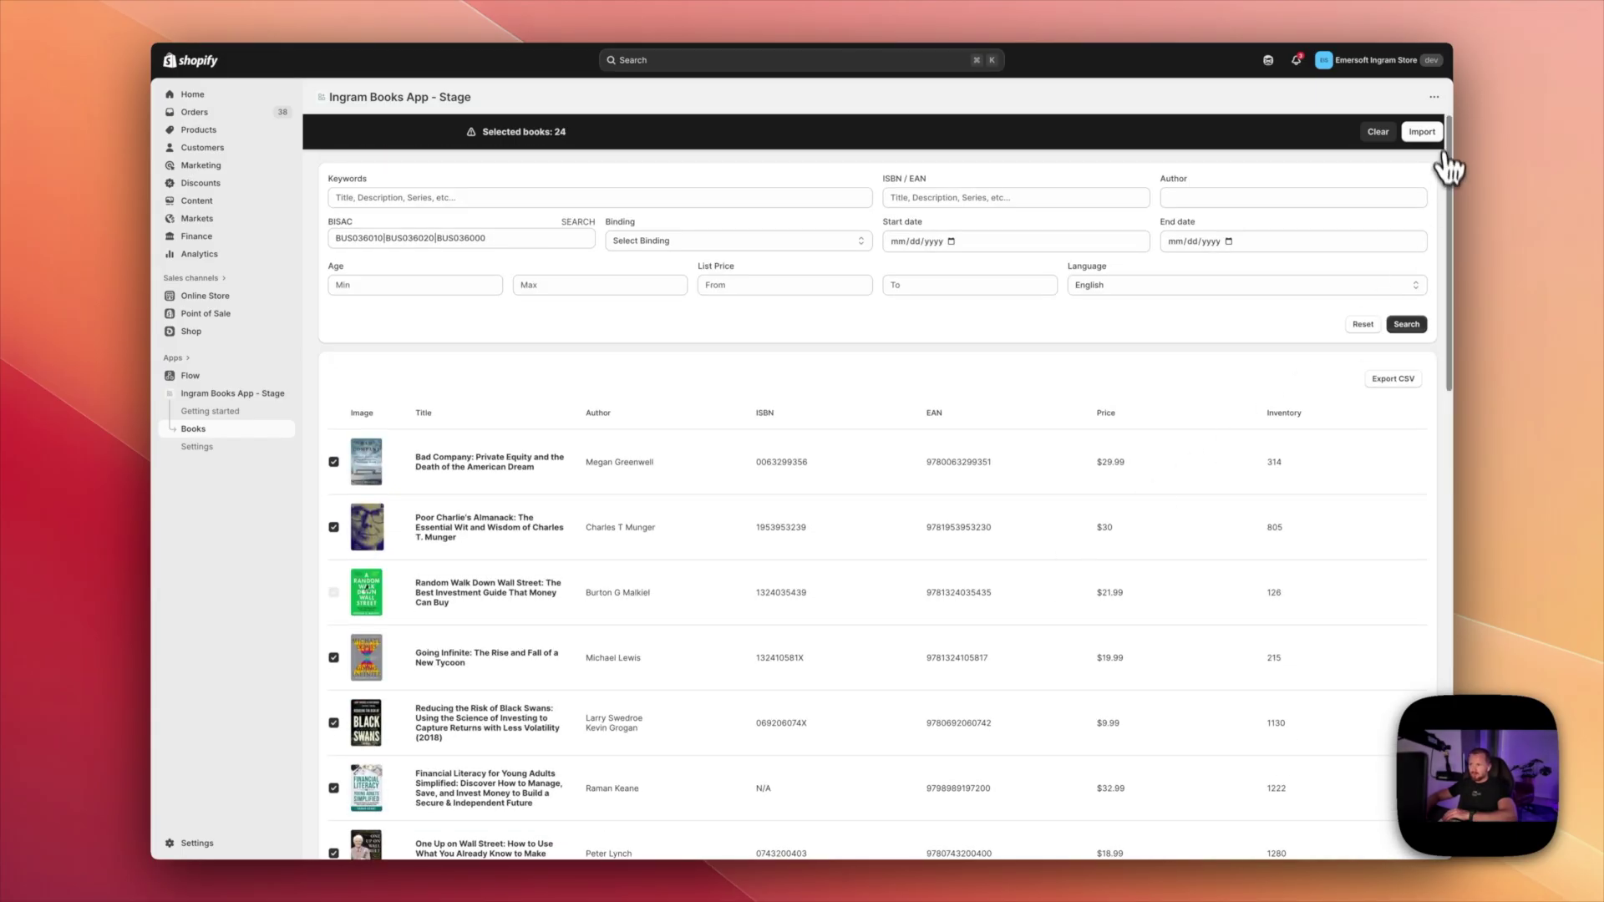
- Open the selected investment books for import, review their tags in the import list and import them
click(1422, 133)
scroll(741, 394, down, 10)
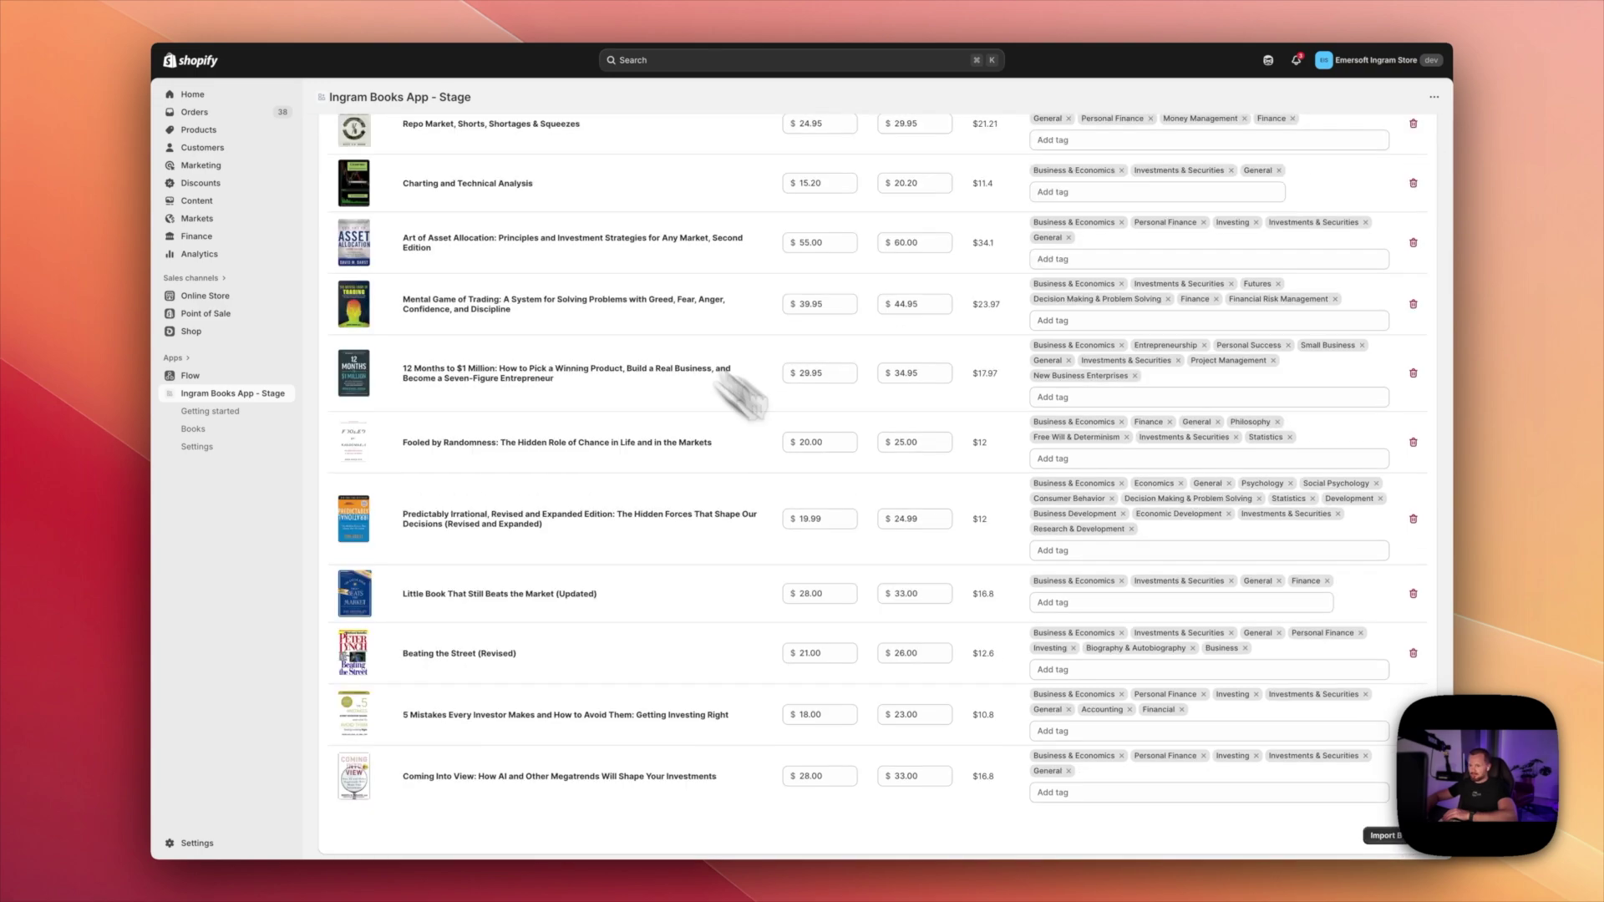
click(1384, 837)
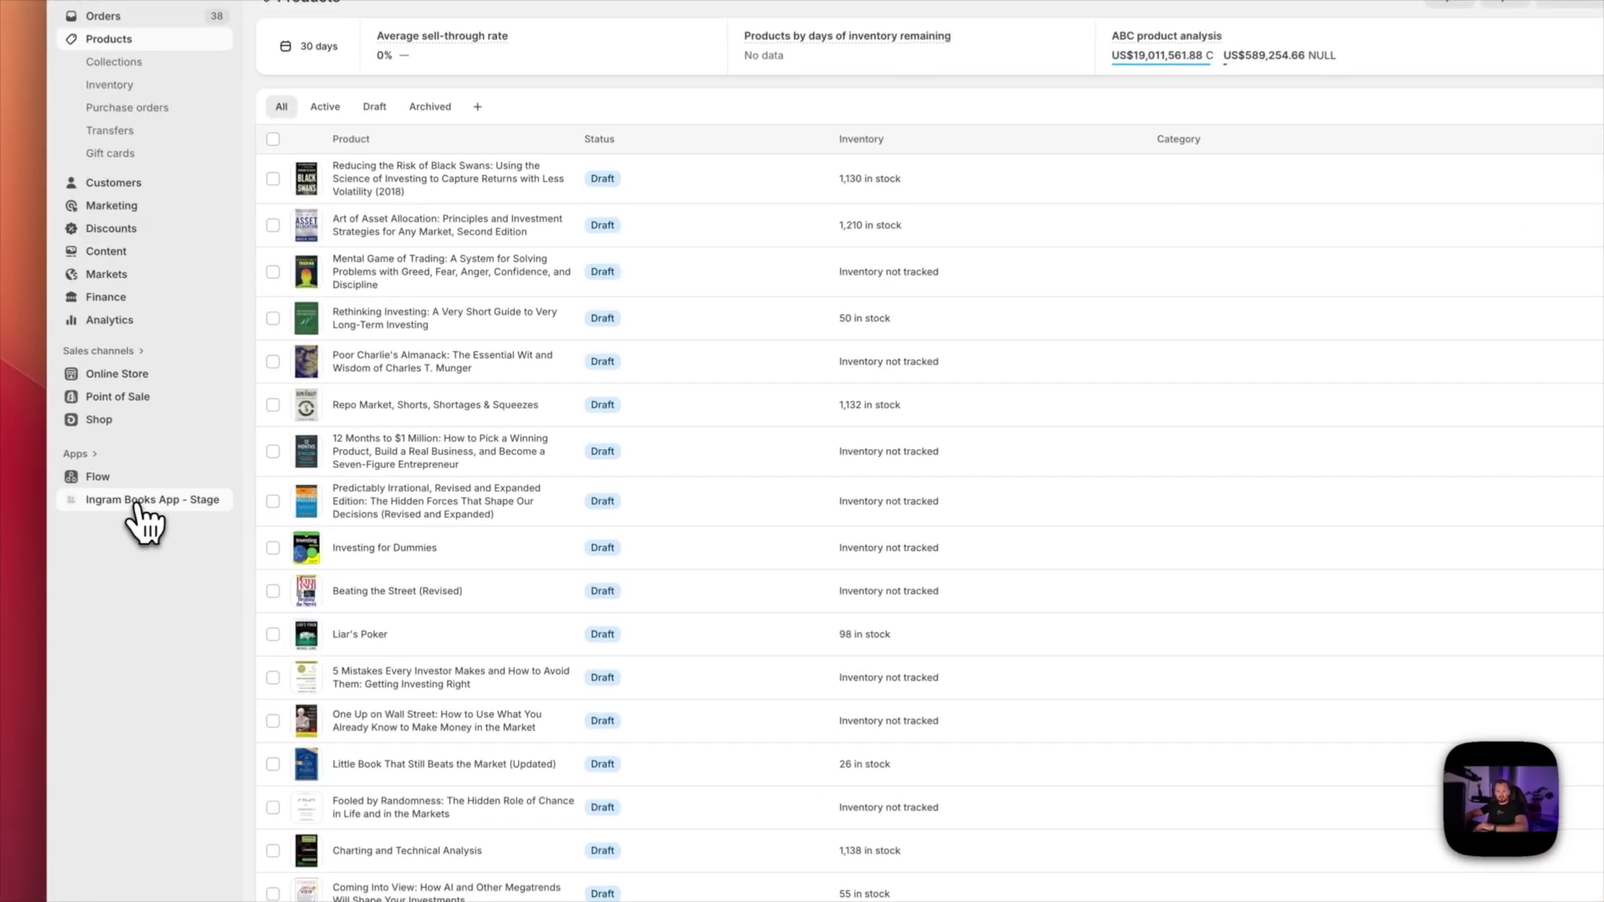
- Reopen the Ingram Books App - Stage, look up BISAC "personal growth" and search books under Self-Help / Personal Growth / General
click(242, 488)
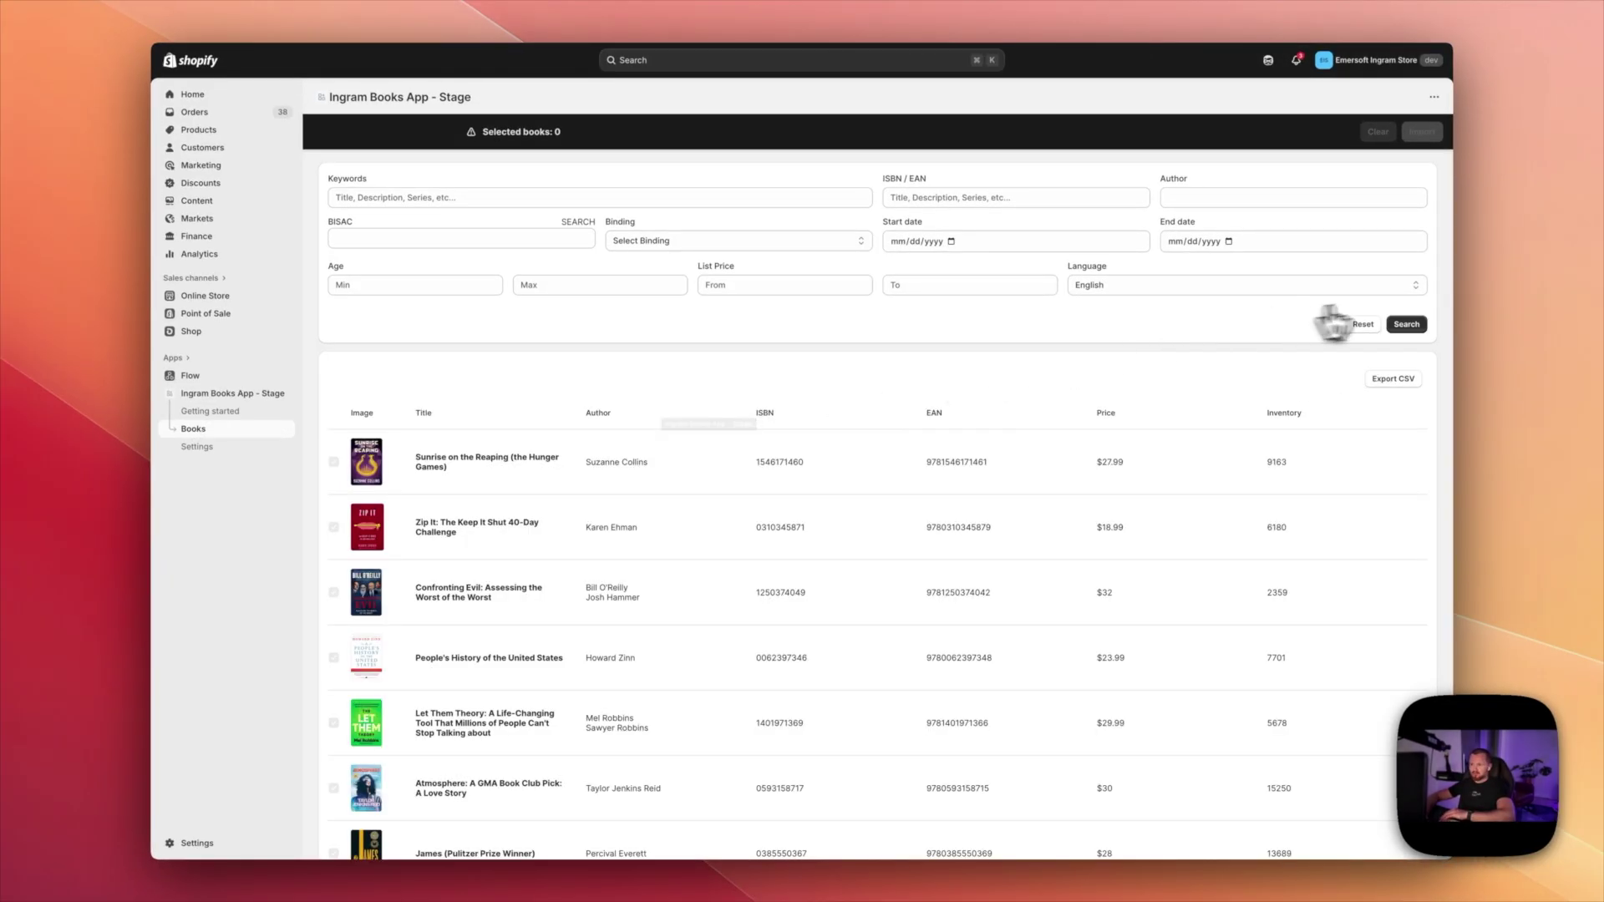
click(590, 227)
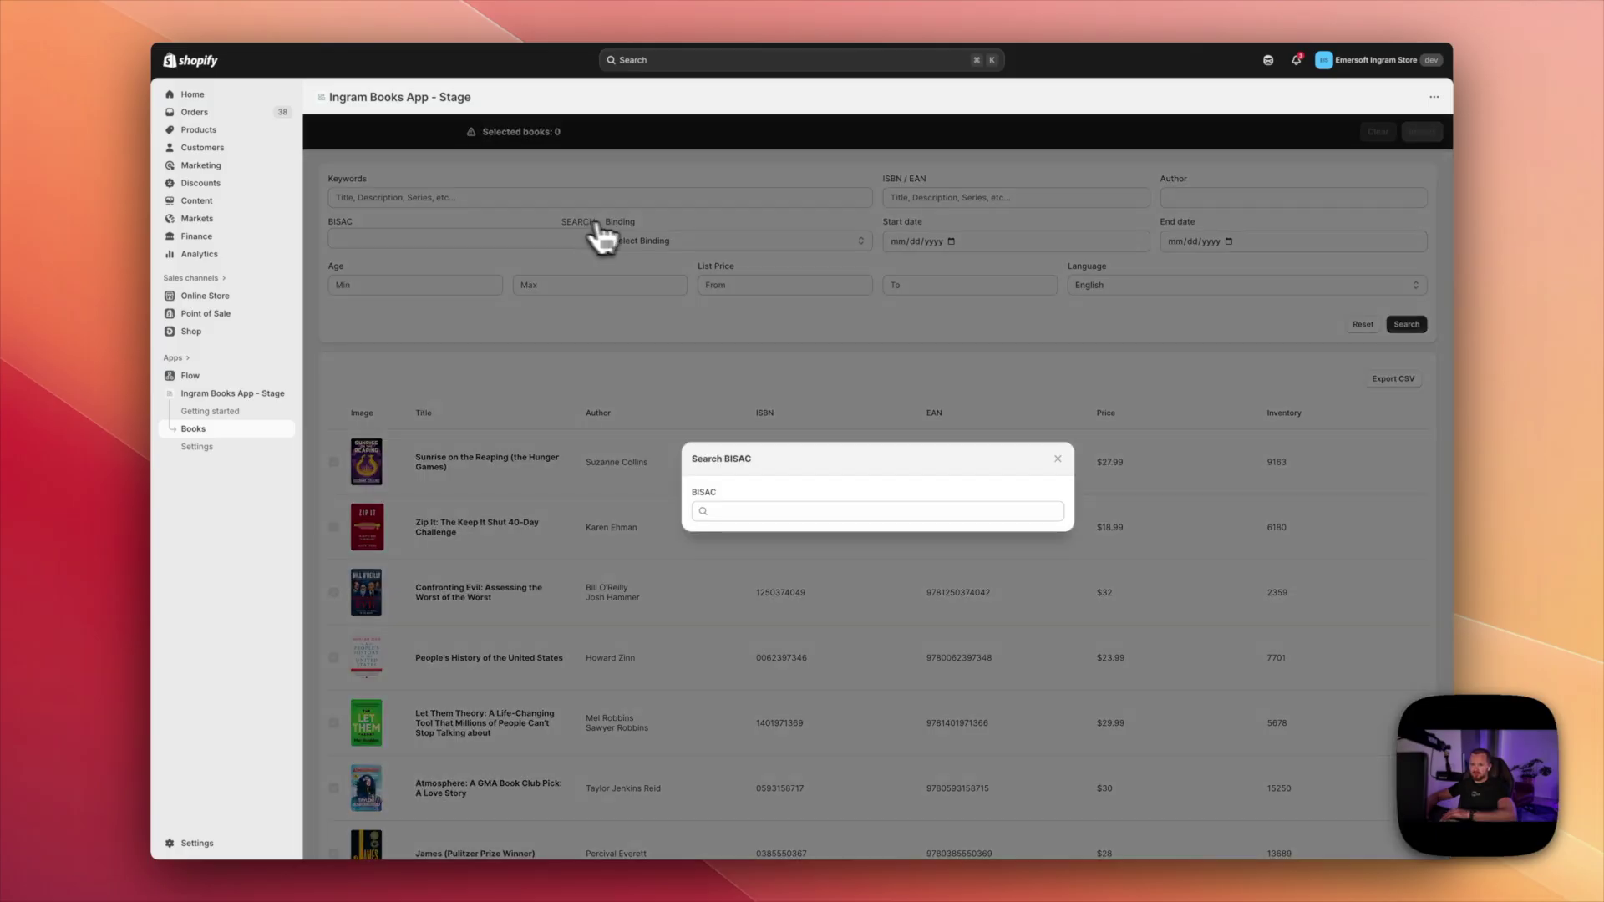
click(753, 508)
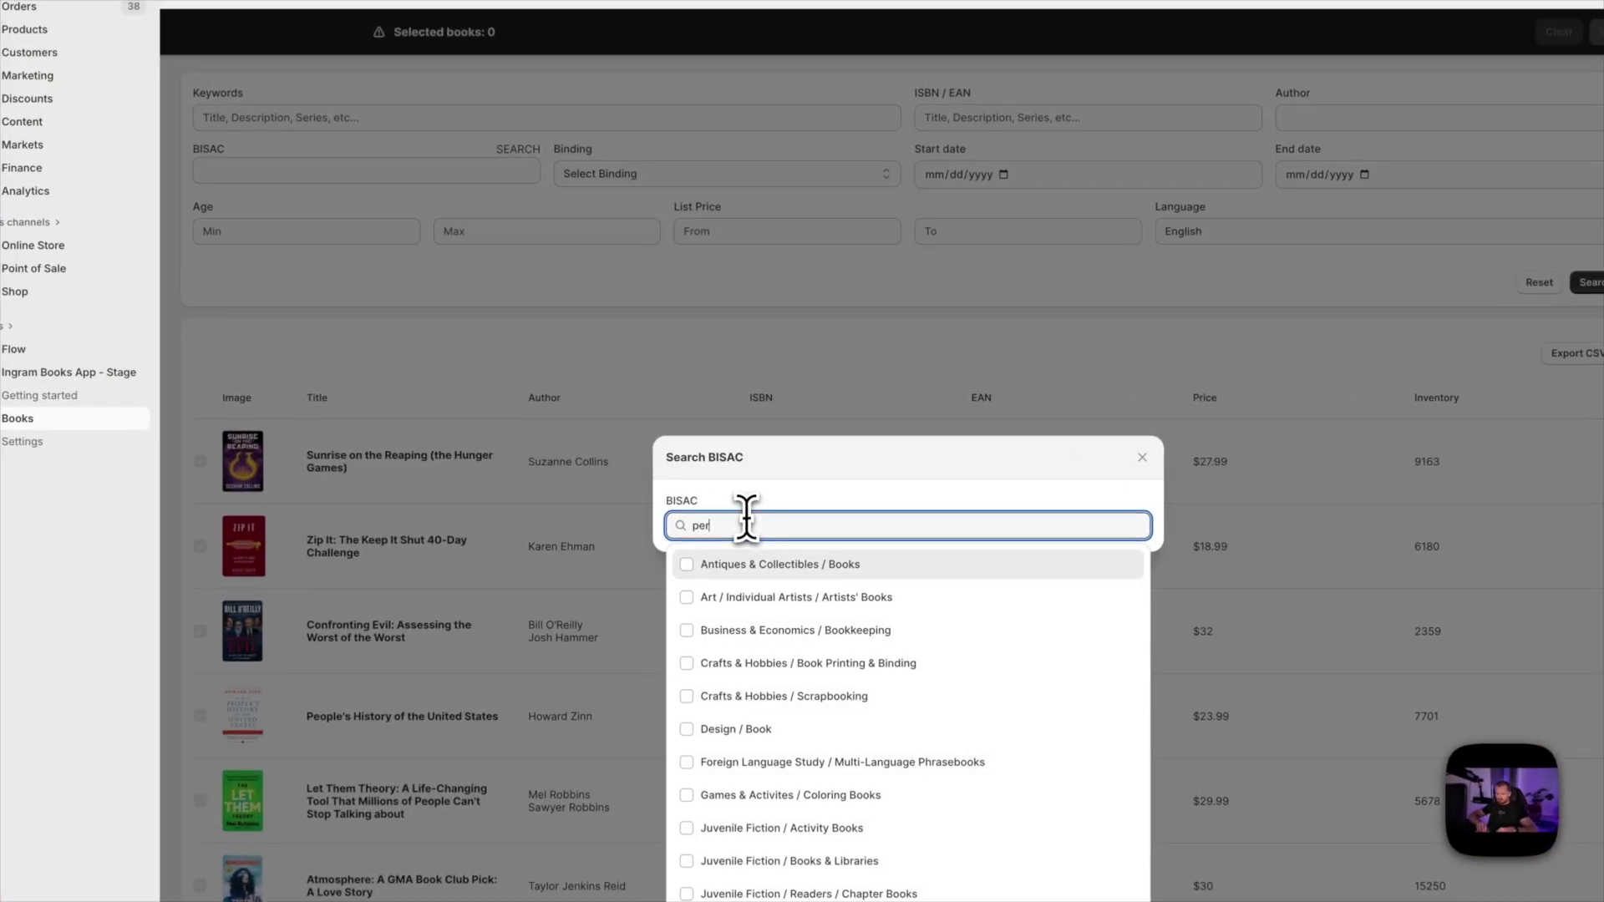
text(personal growth)
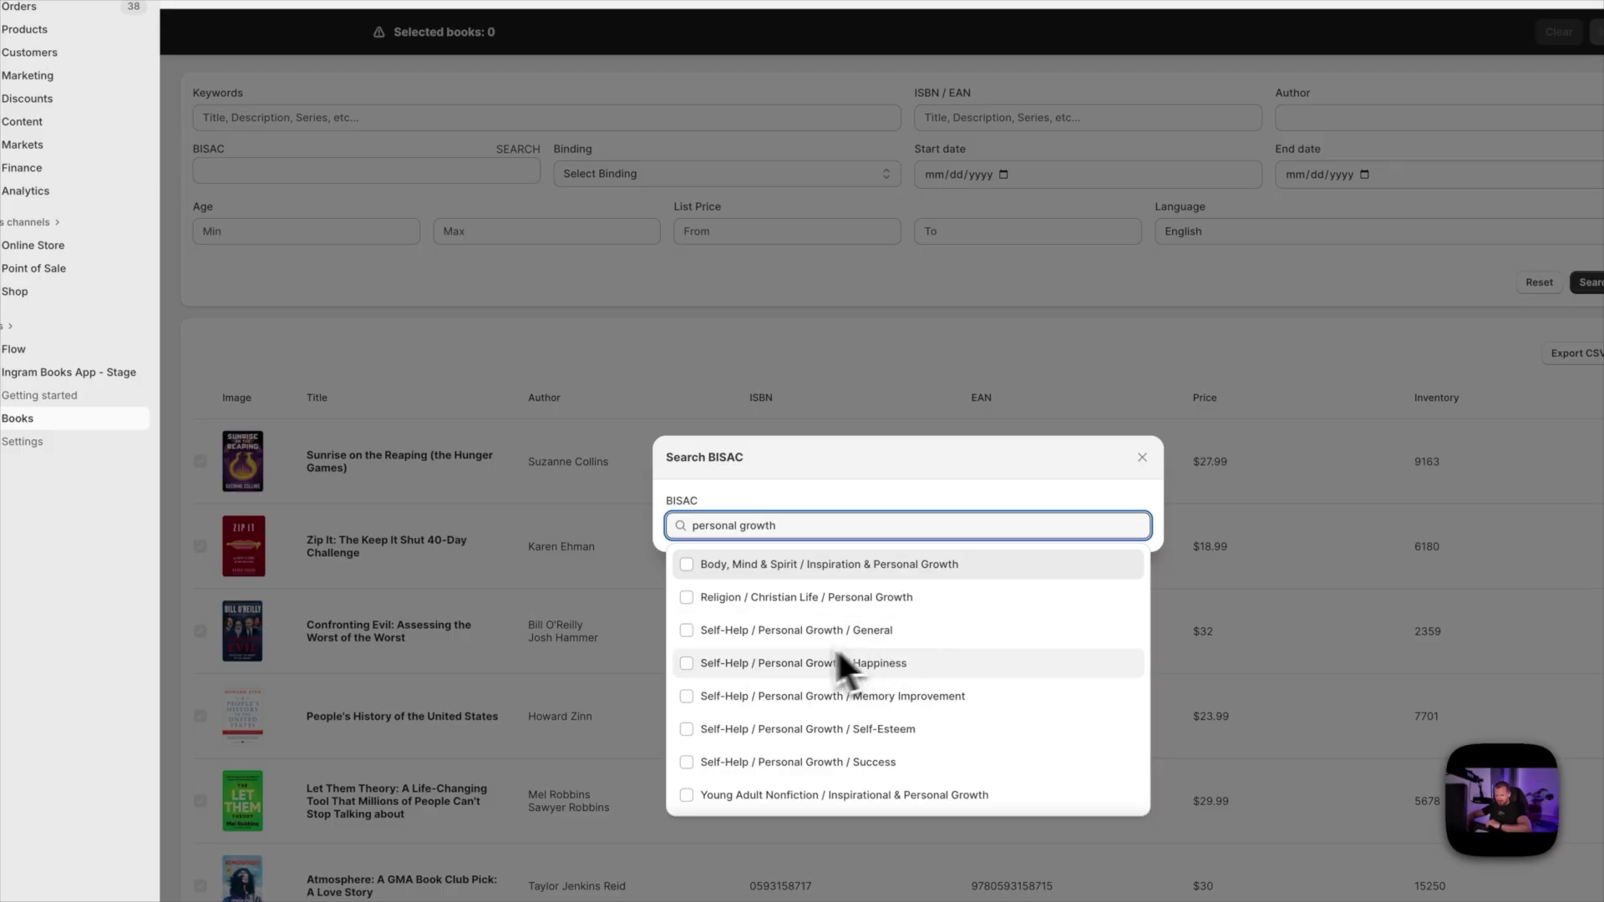
click(685, 631)
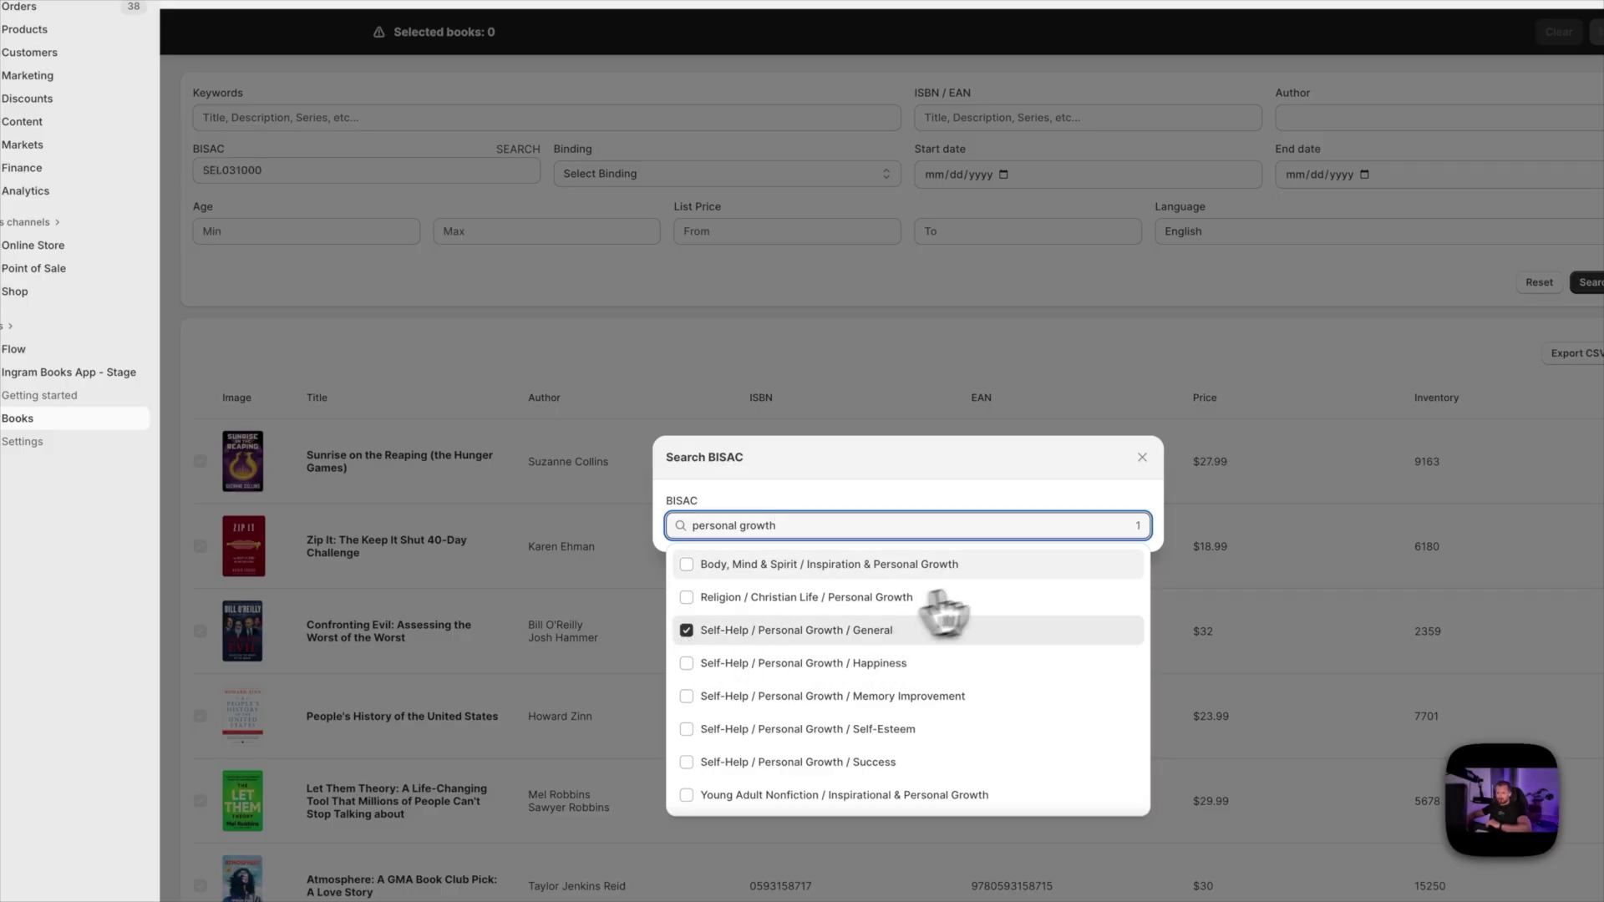
click(549, 263)
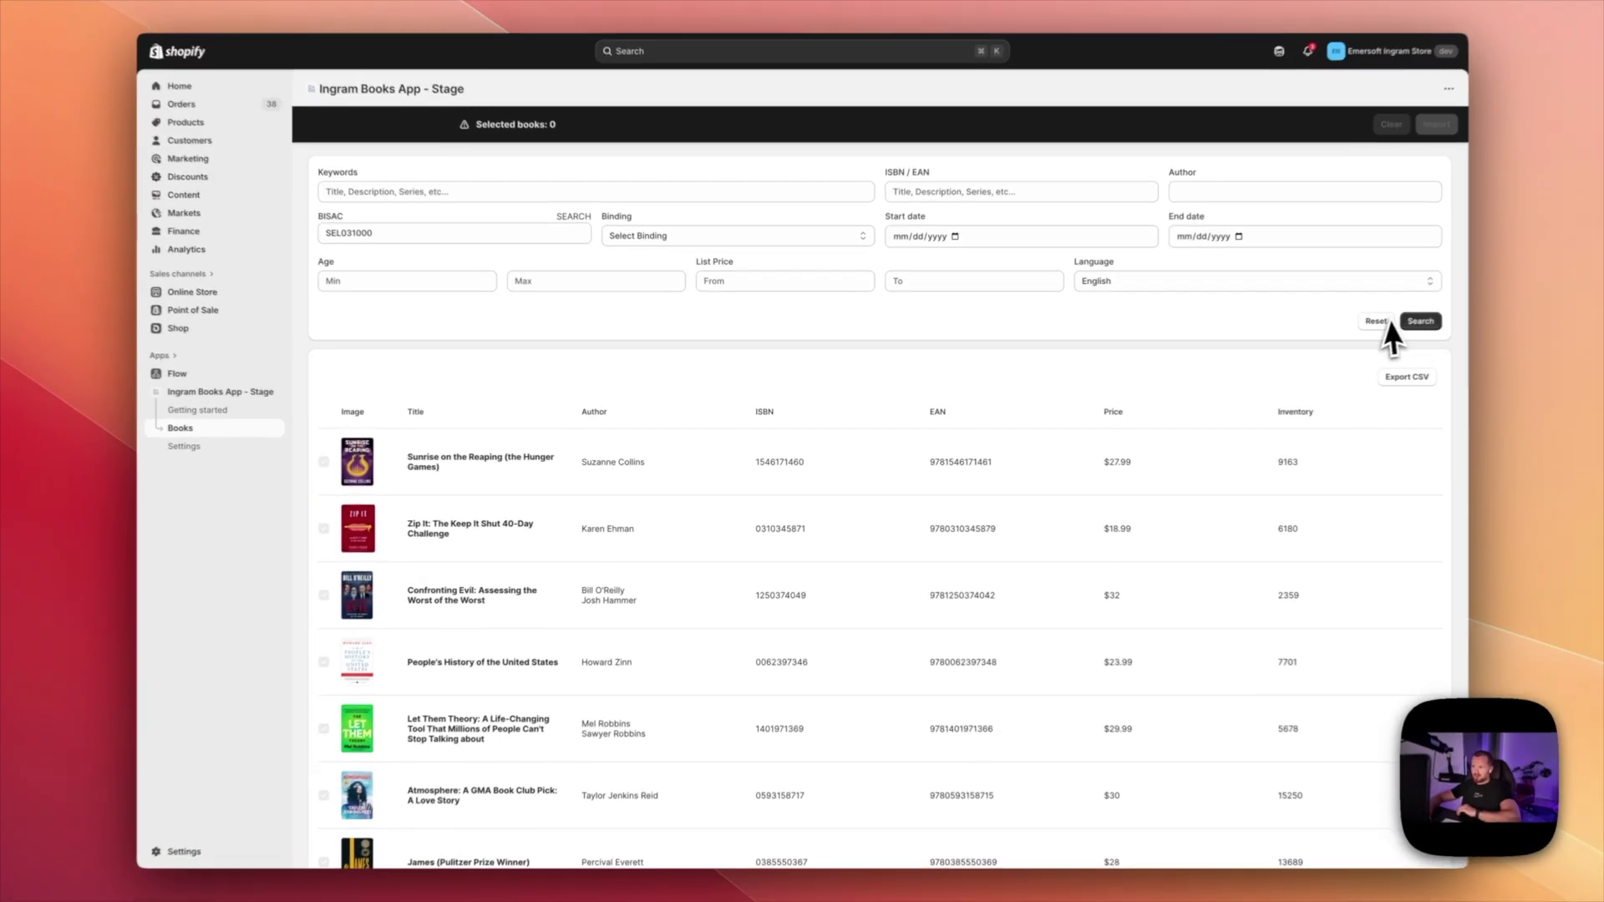
click(1420, 323)
- Select all selectable books in the personal growth results, starting from Jump and Find Joy, and import them
scroll(473, 584, down, 10)
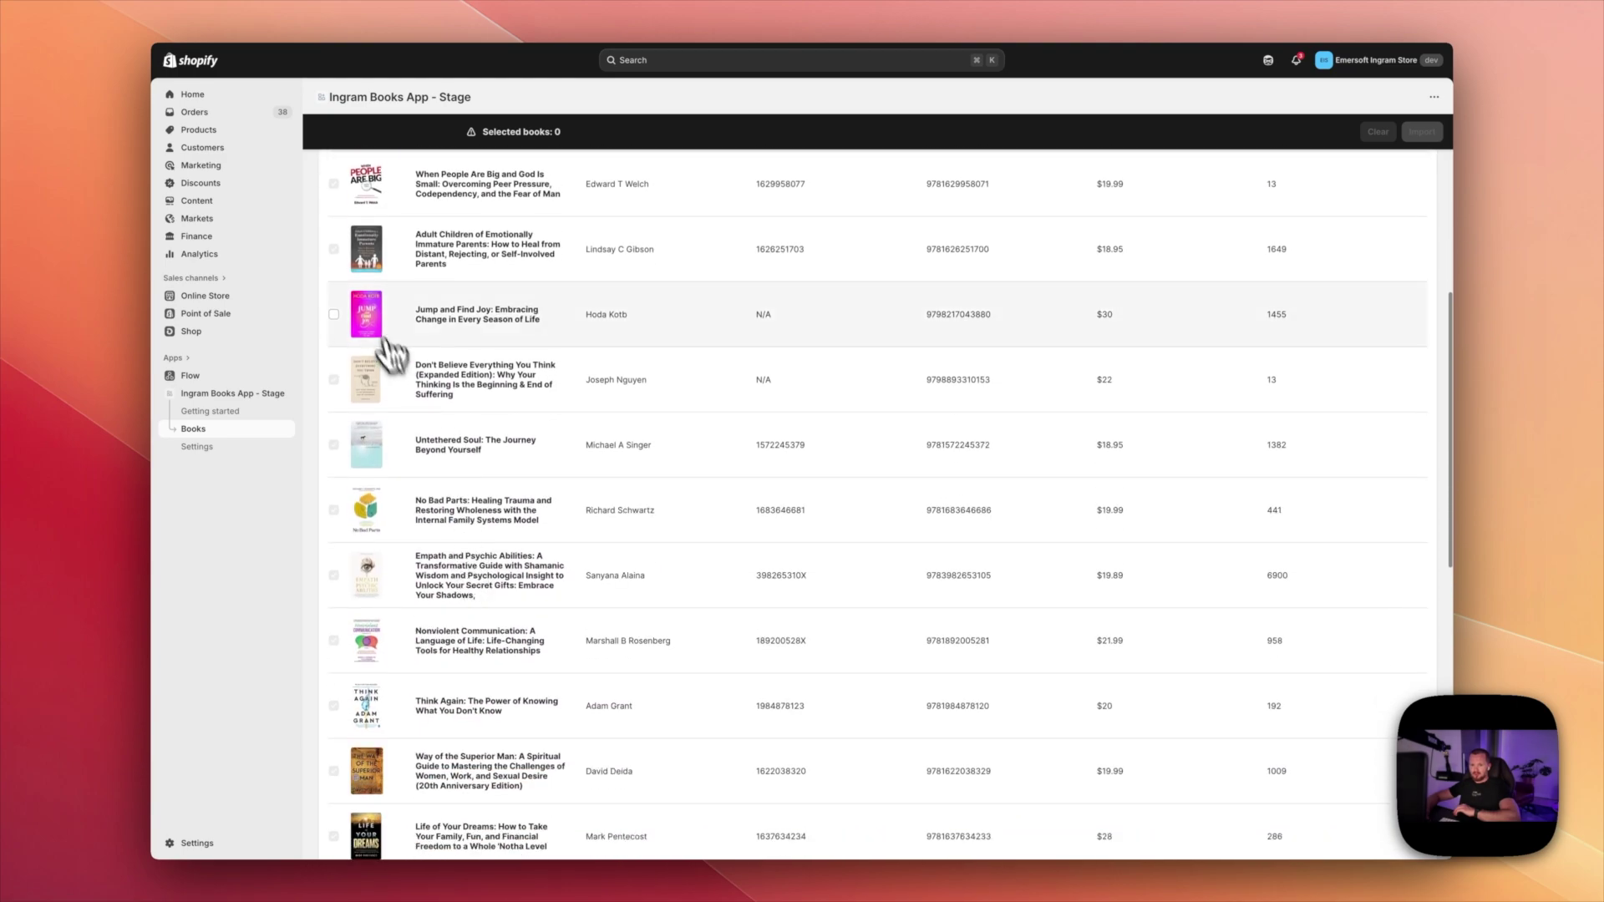
click(337, 310)
scroll(338, 316, up, 4)
scroll(346, 317, down, 8)
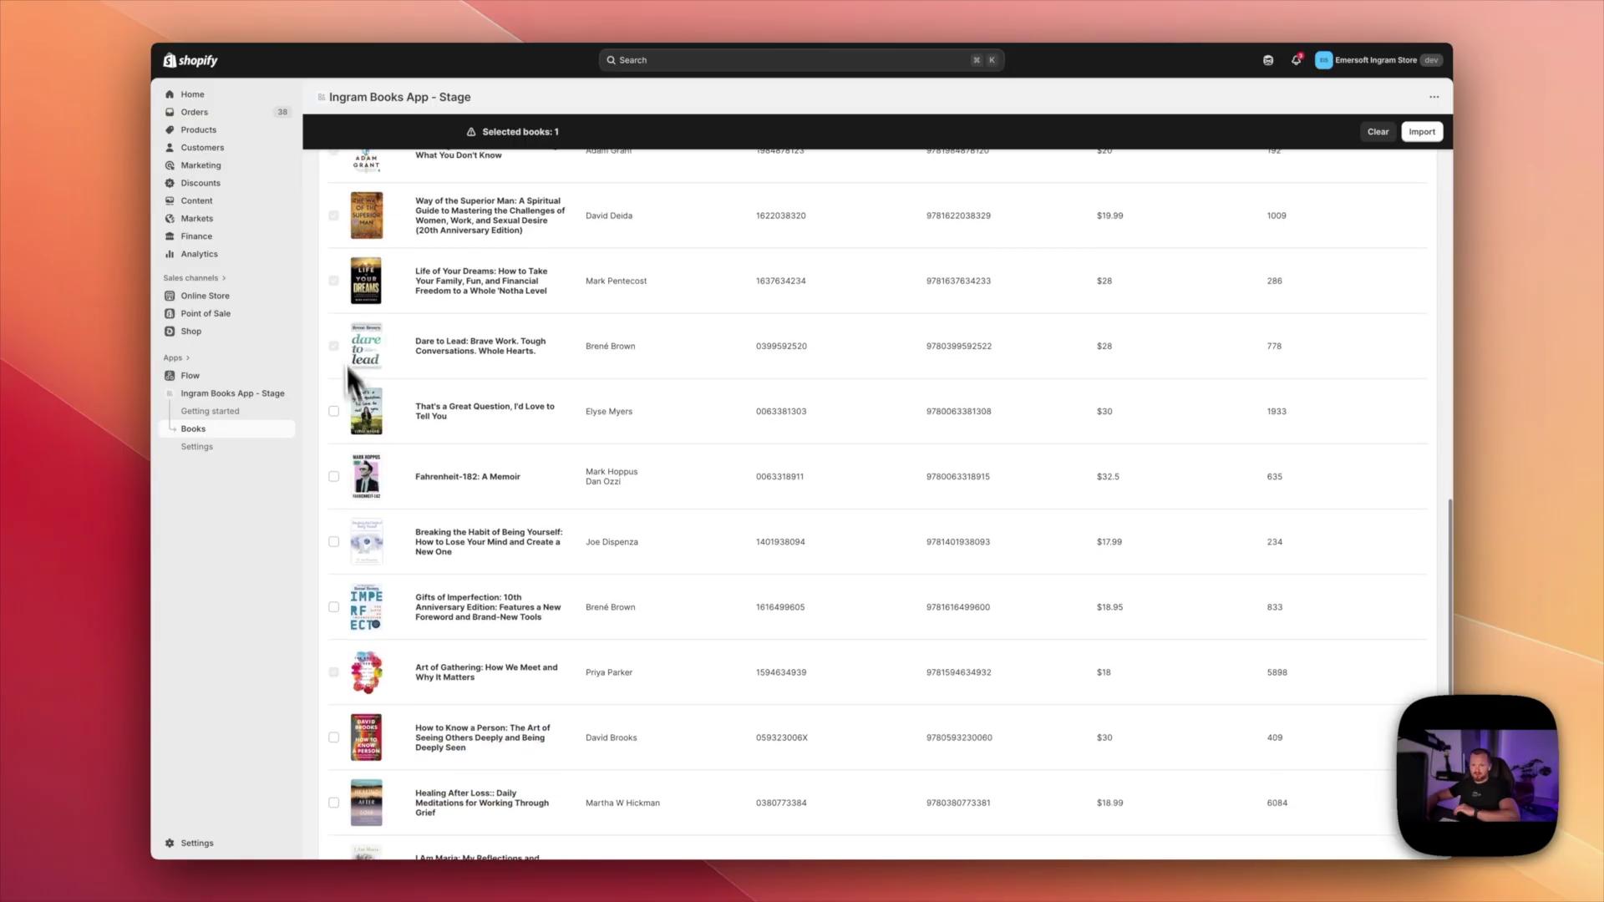
scroll(334, 275, down, 2)
click(334, 322)
scroll(334, 392, down, 1)
click(333, 356)
scroll(333, 421, down, 1)
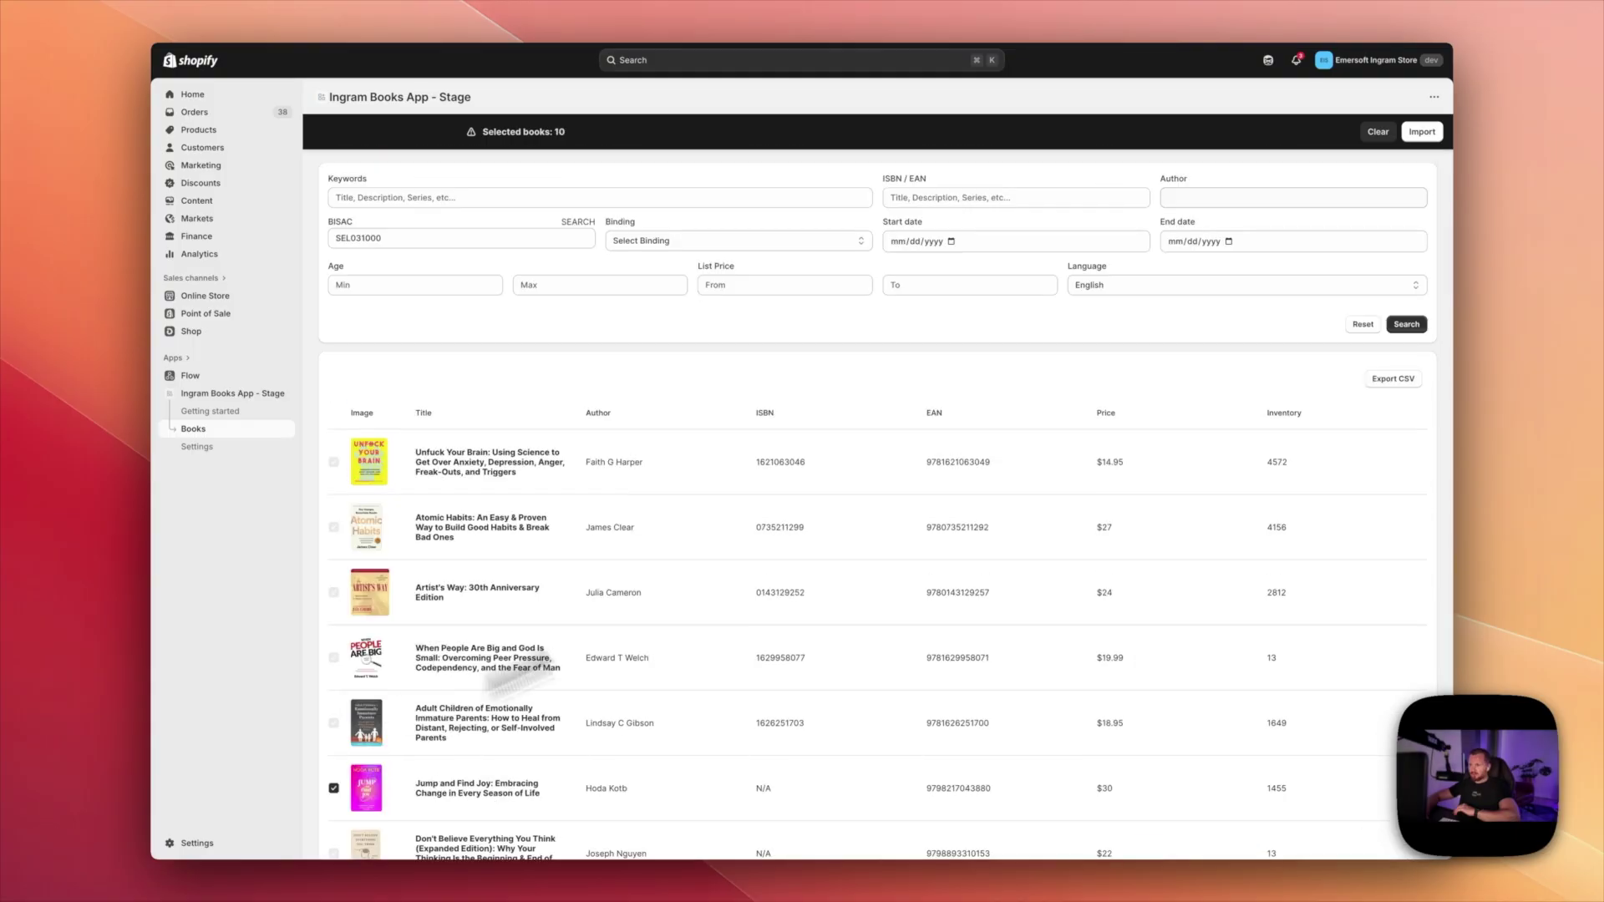
click(1422, 135)
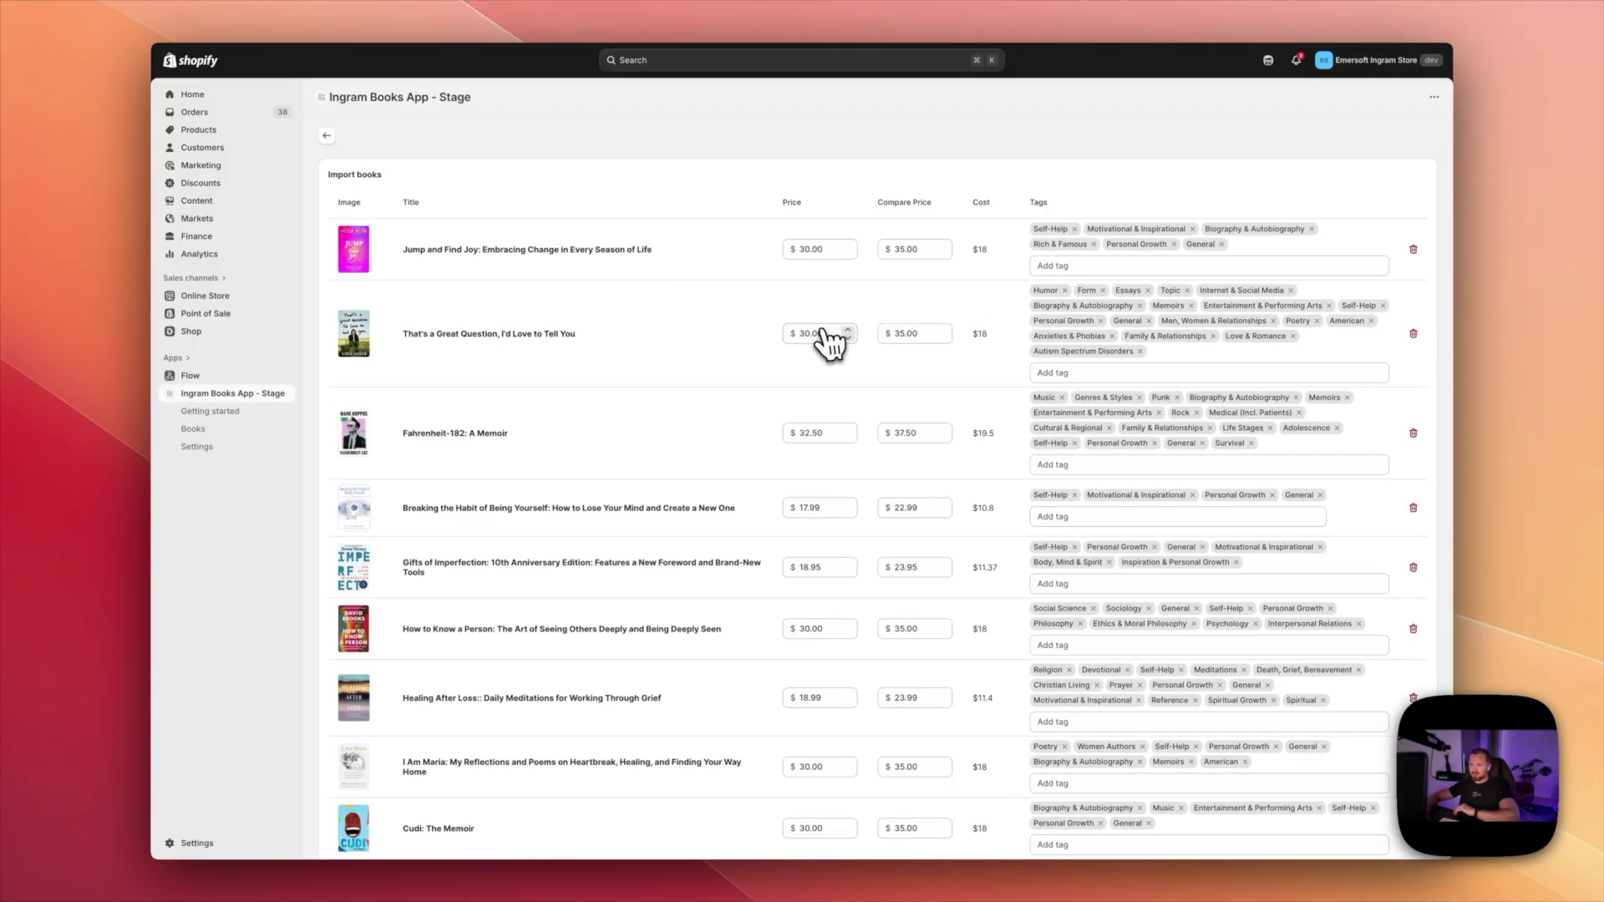
scroll(825, 346, down, 1)
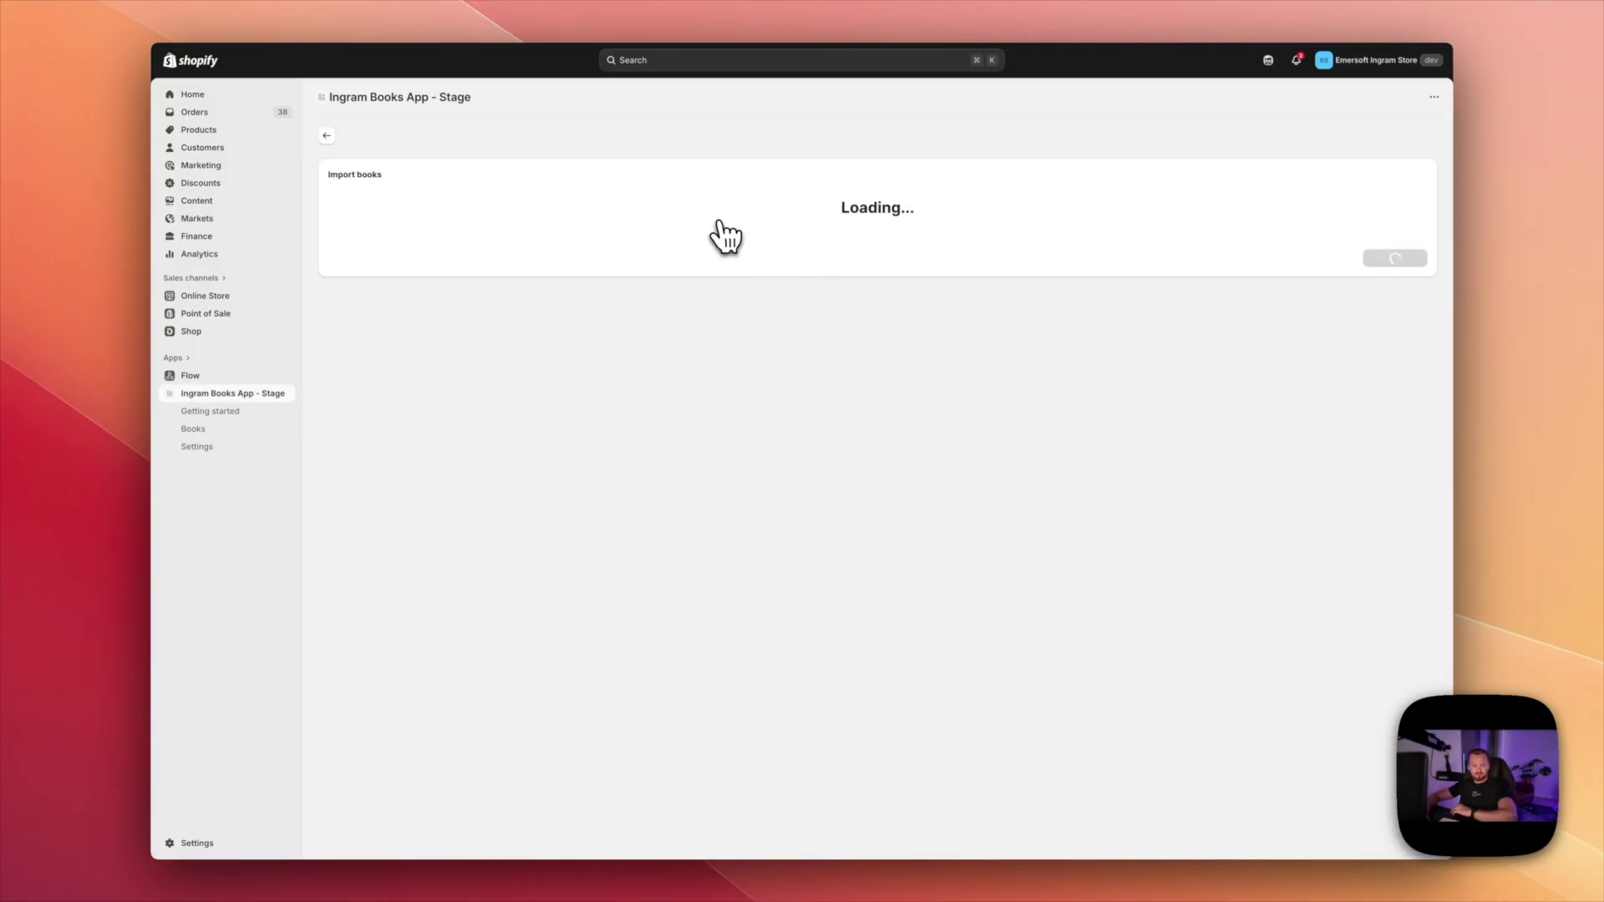
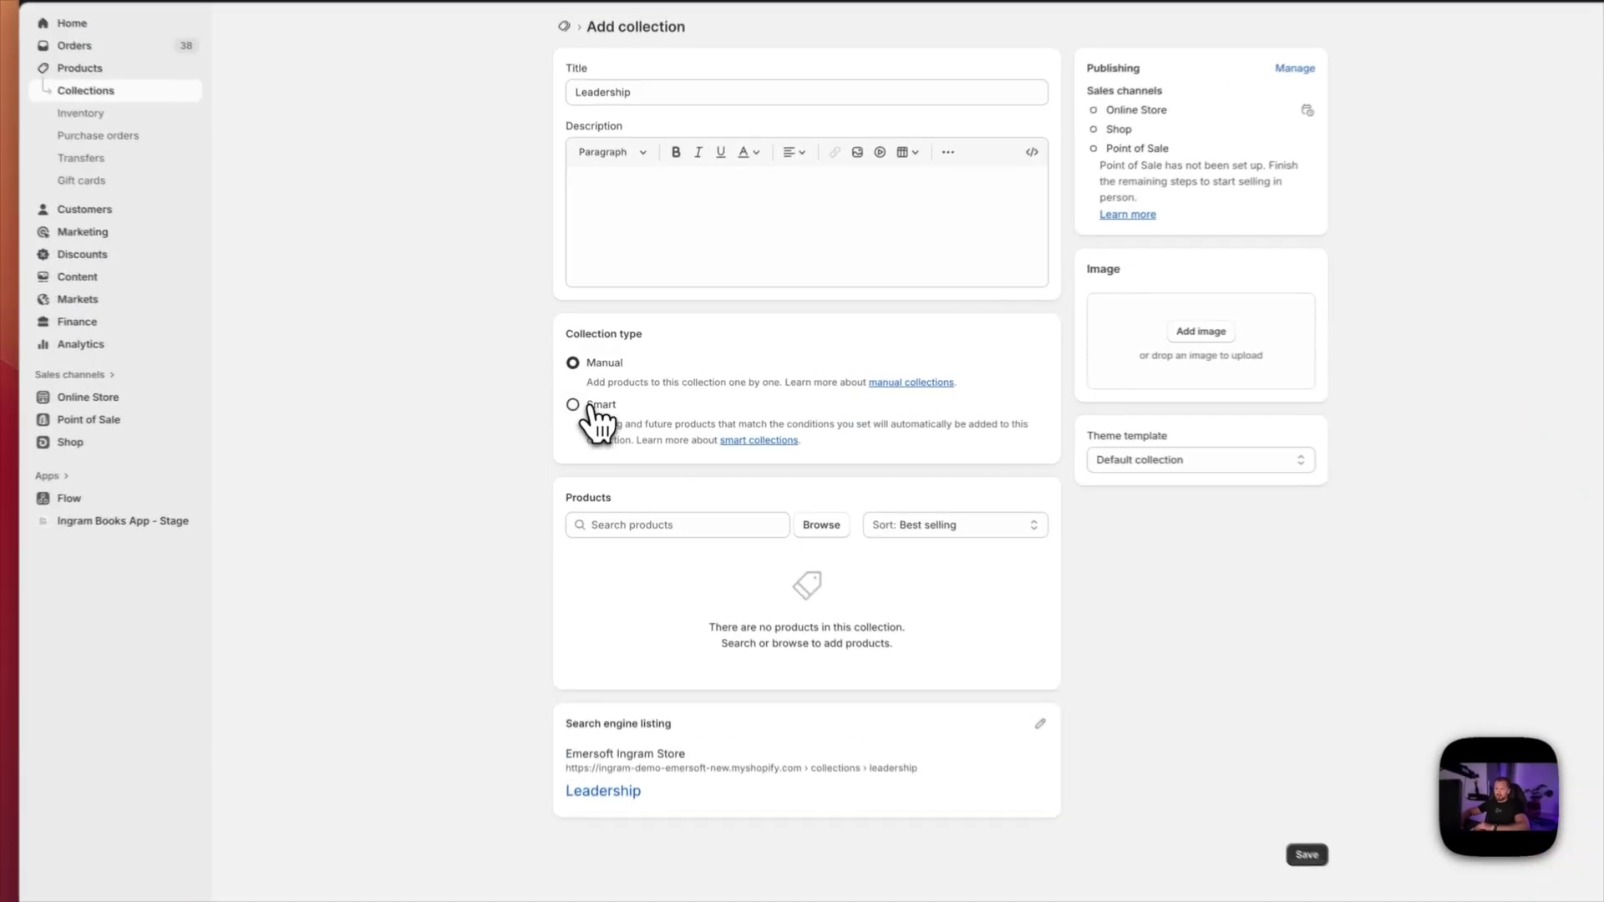
- Make the Leadership collection a smart collection with the condition that the tag is equal to Leadership
click(594, 395)
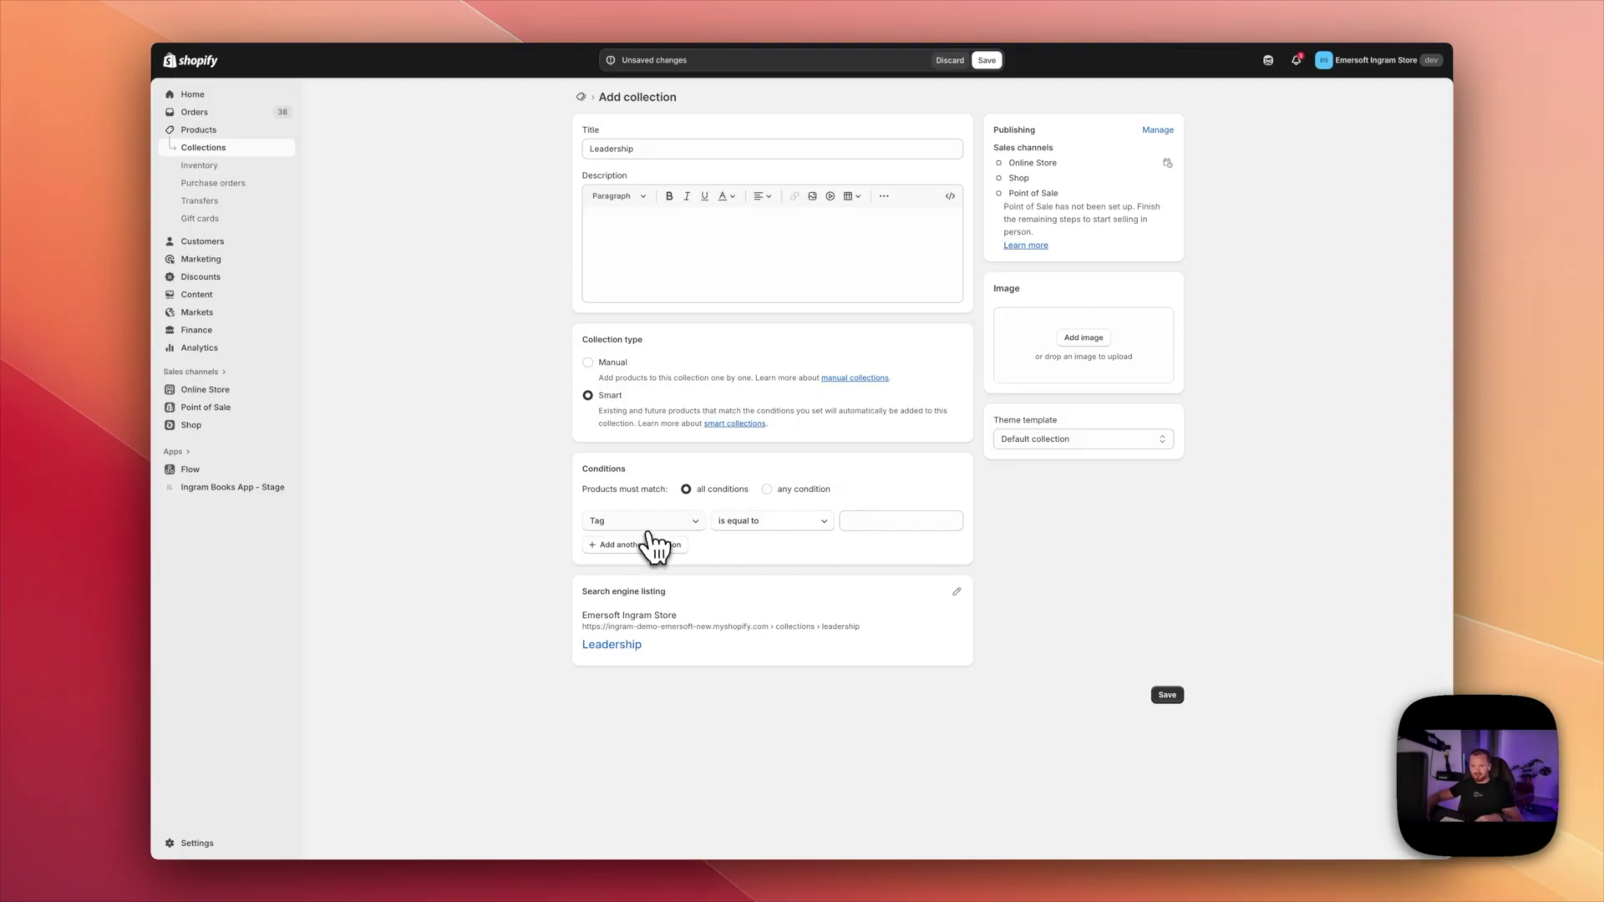
click(869, 521)
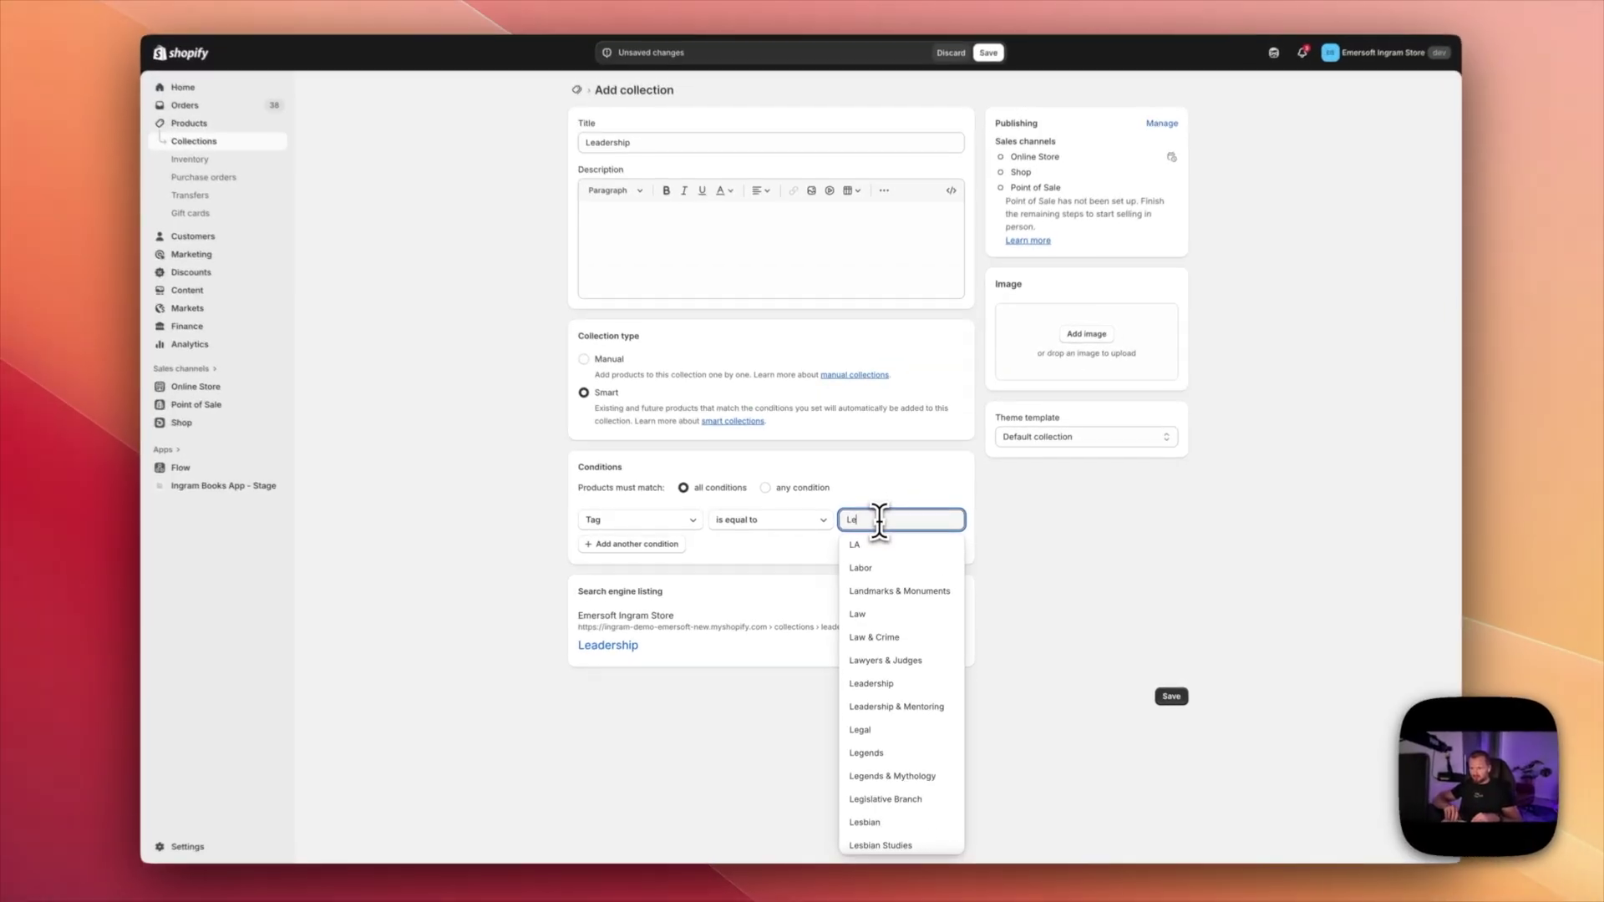
text(Leader)
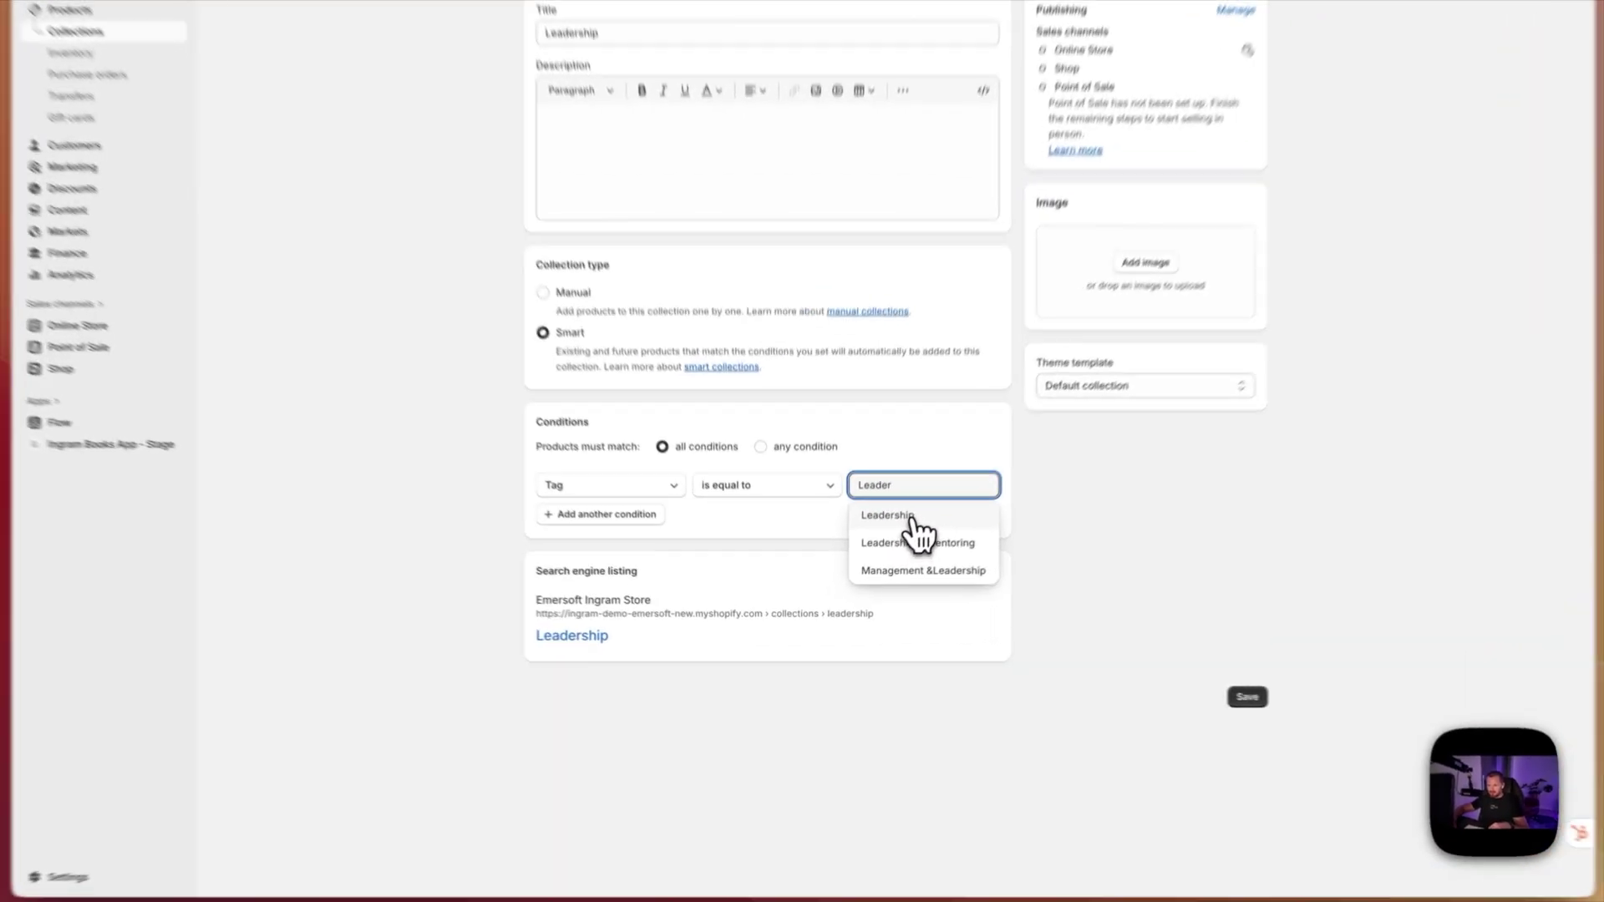
click(872, 545)
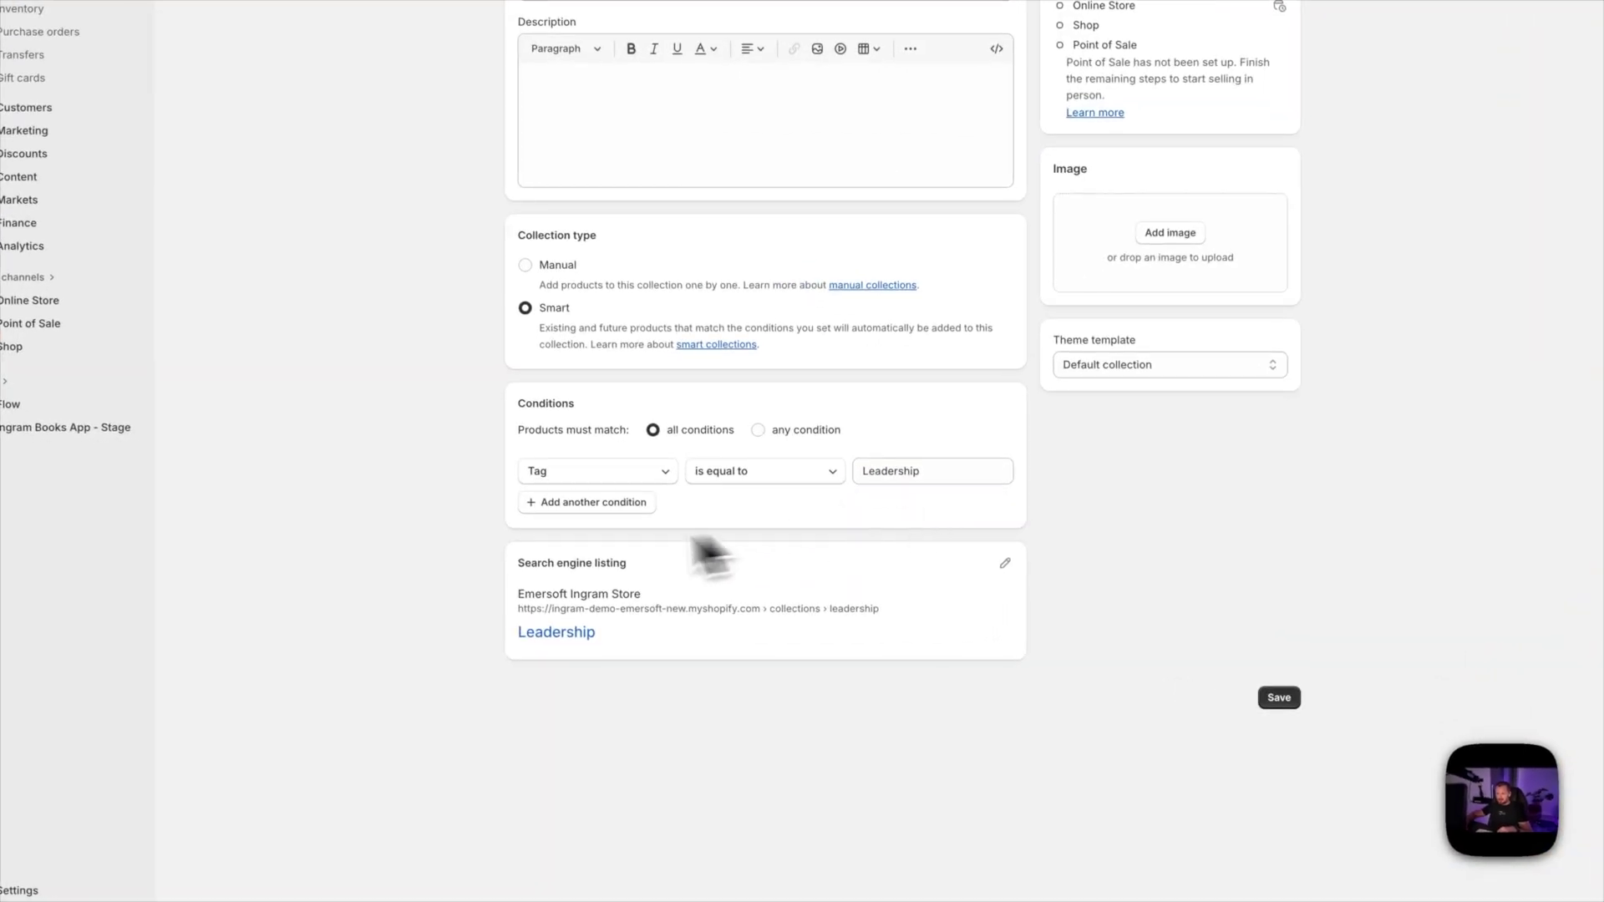
- Let products match any condition and add a second condition with the tag equal to Leadership & Mentoring
click(603, 504)
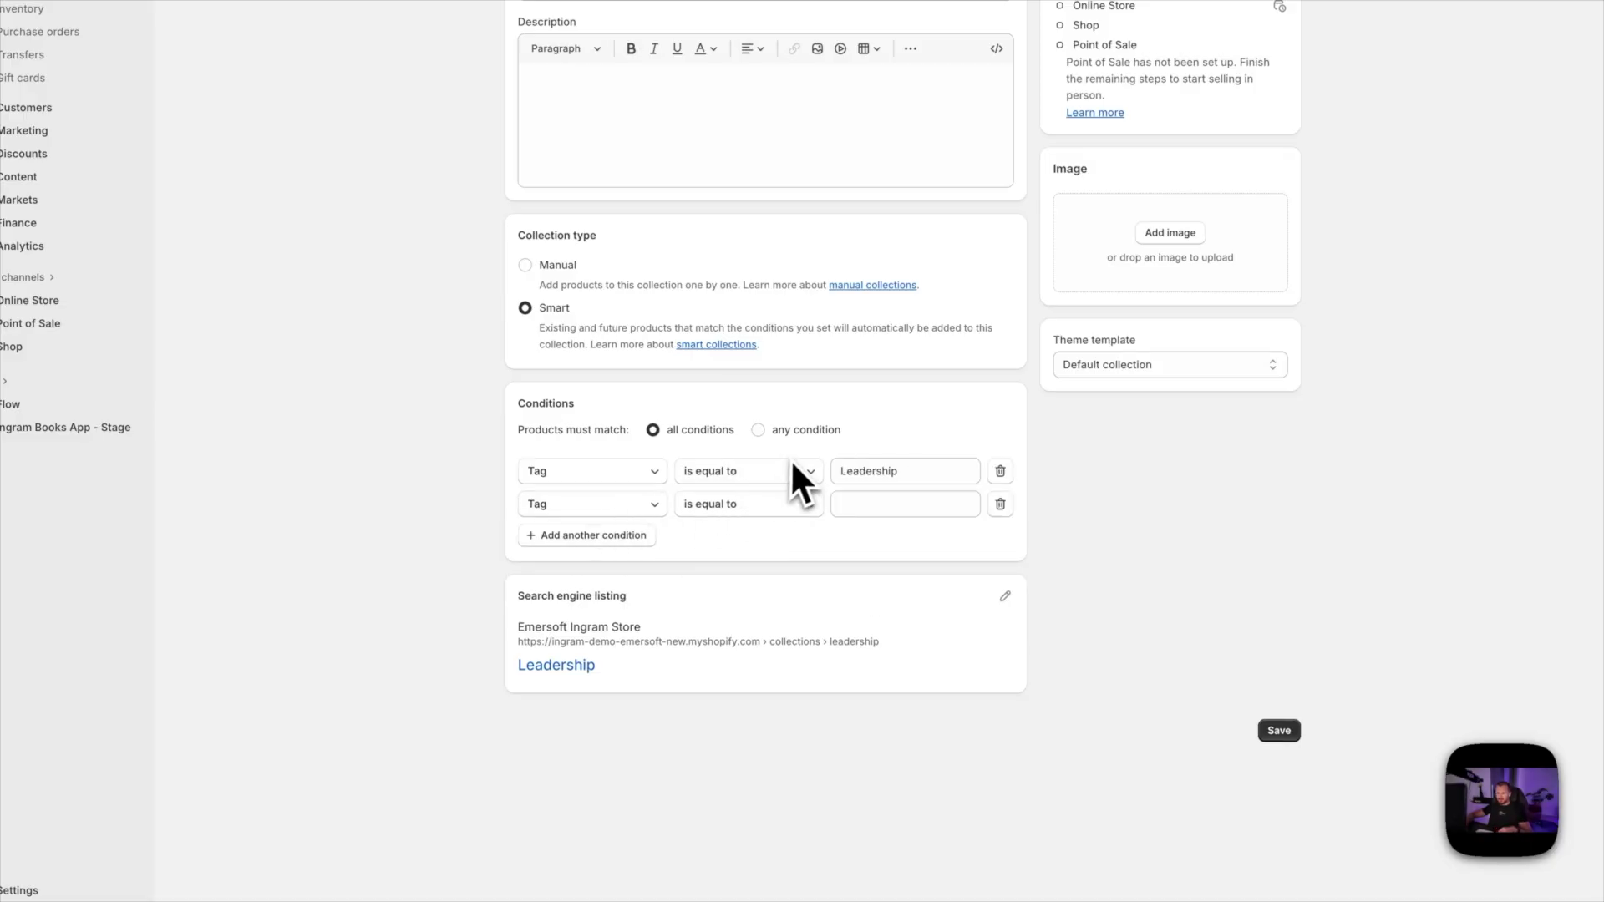
click(801, 430)
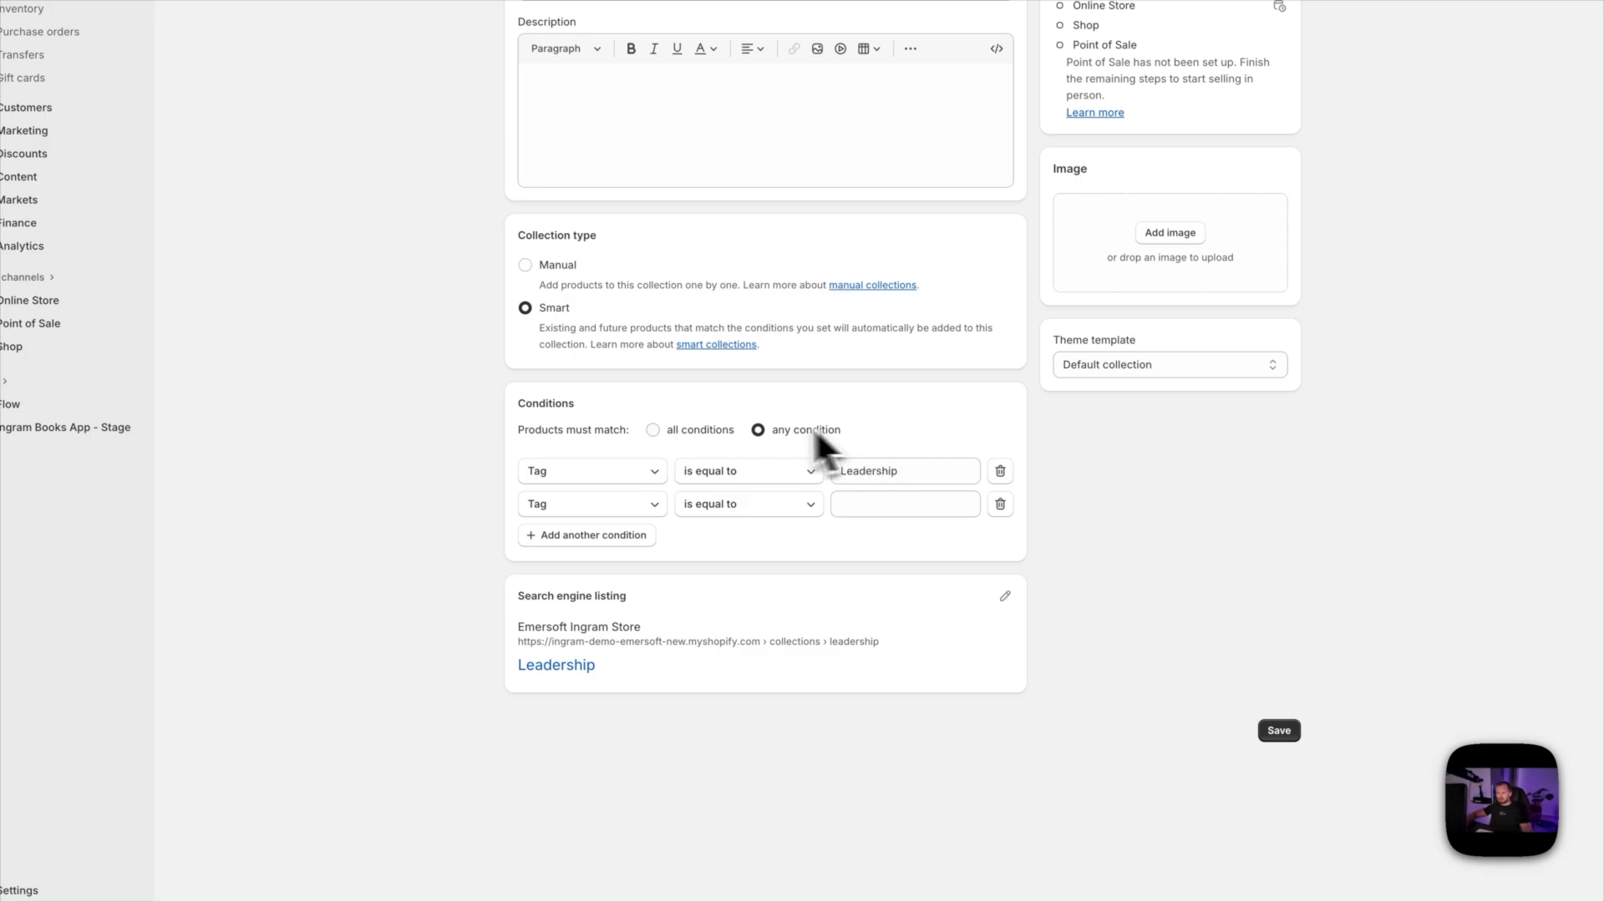
click(902, 508)
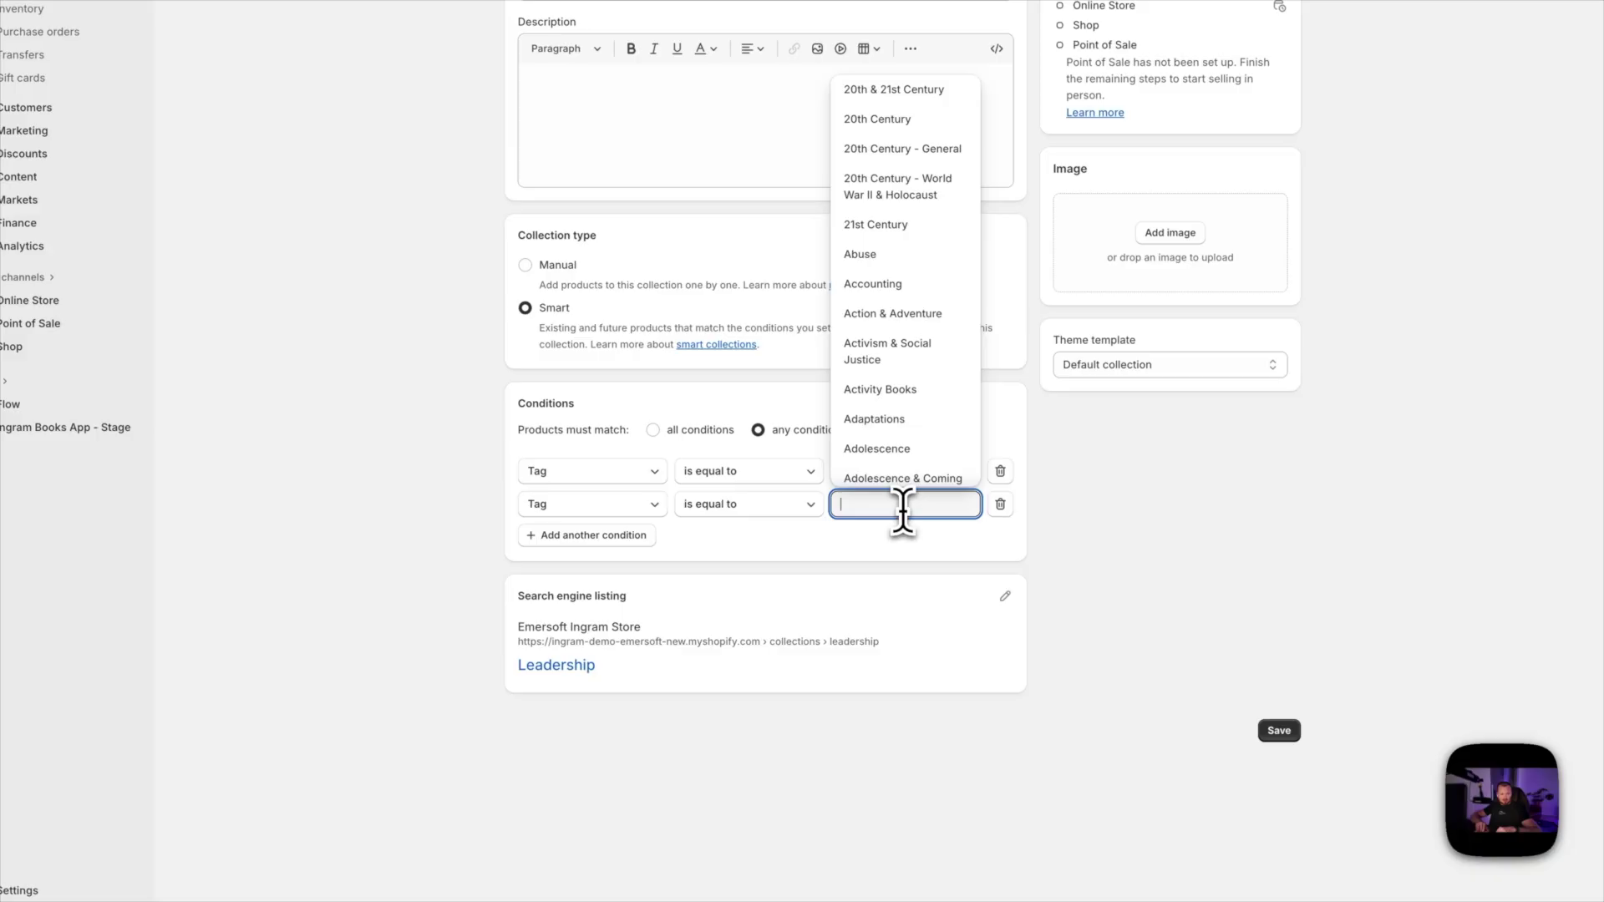
text(Leade)
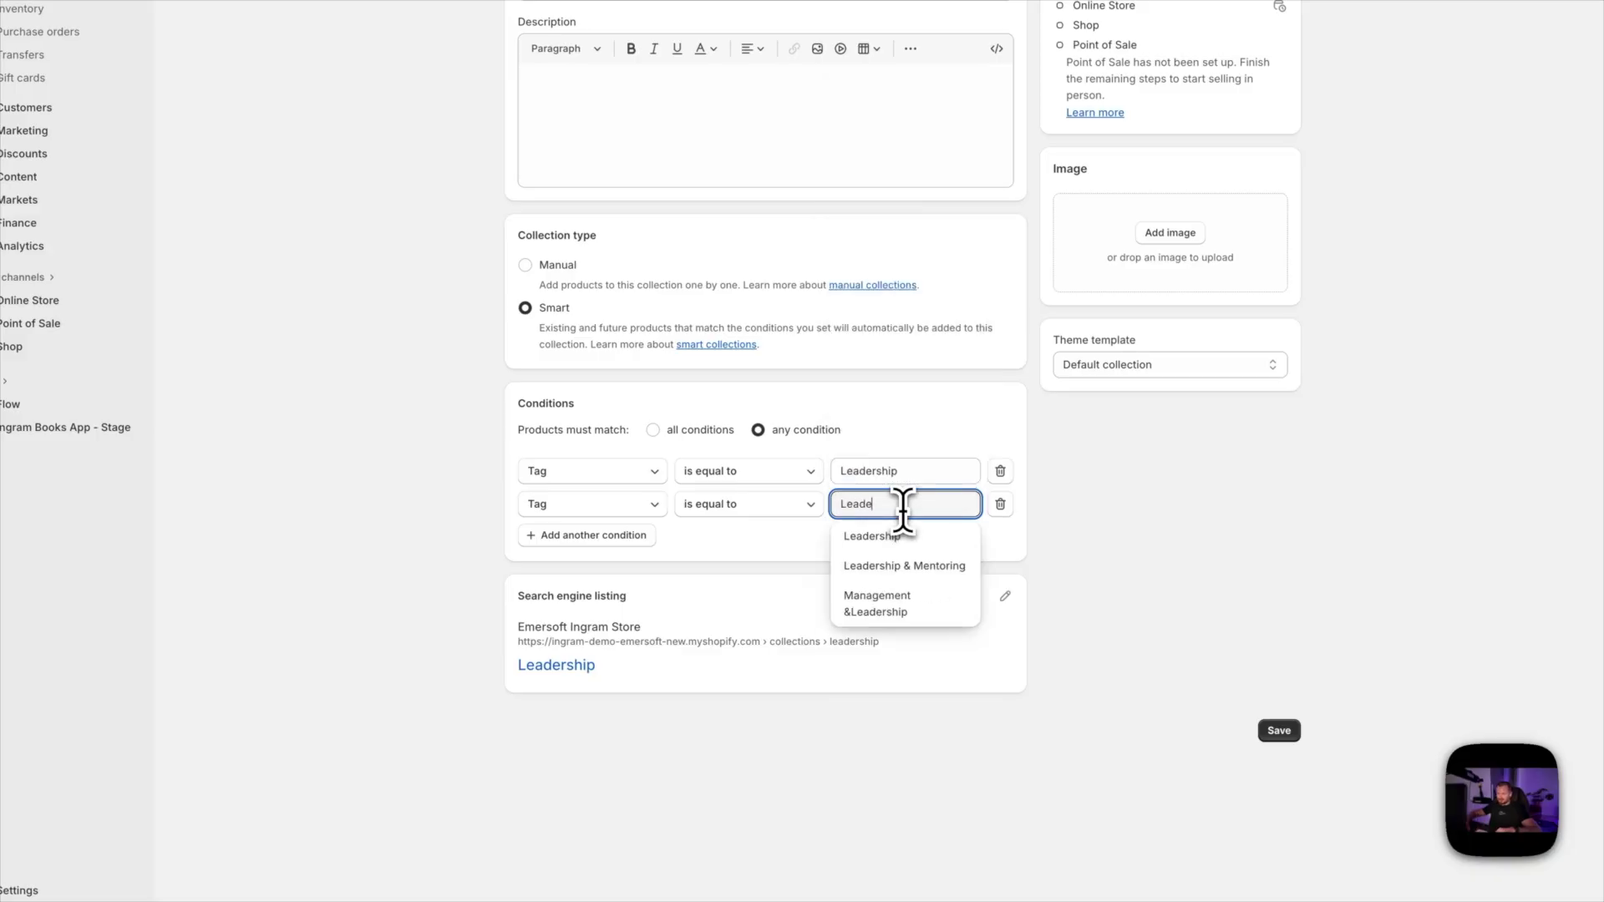
click(919, 571)
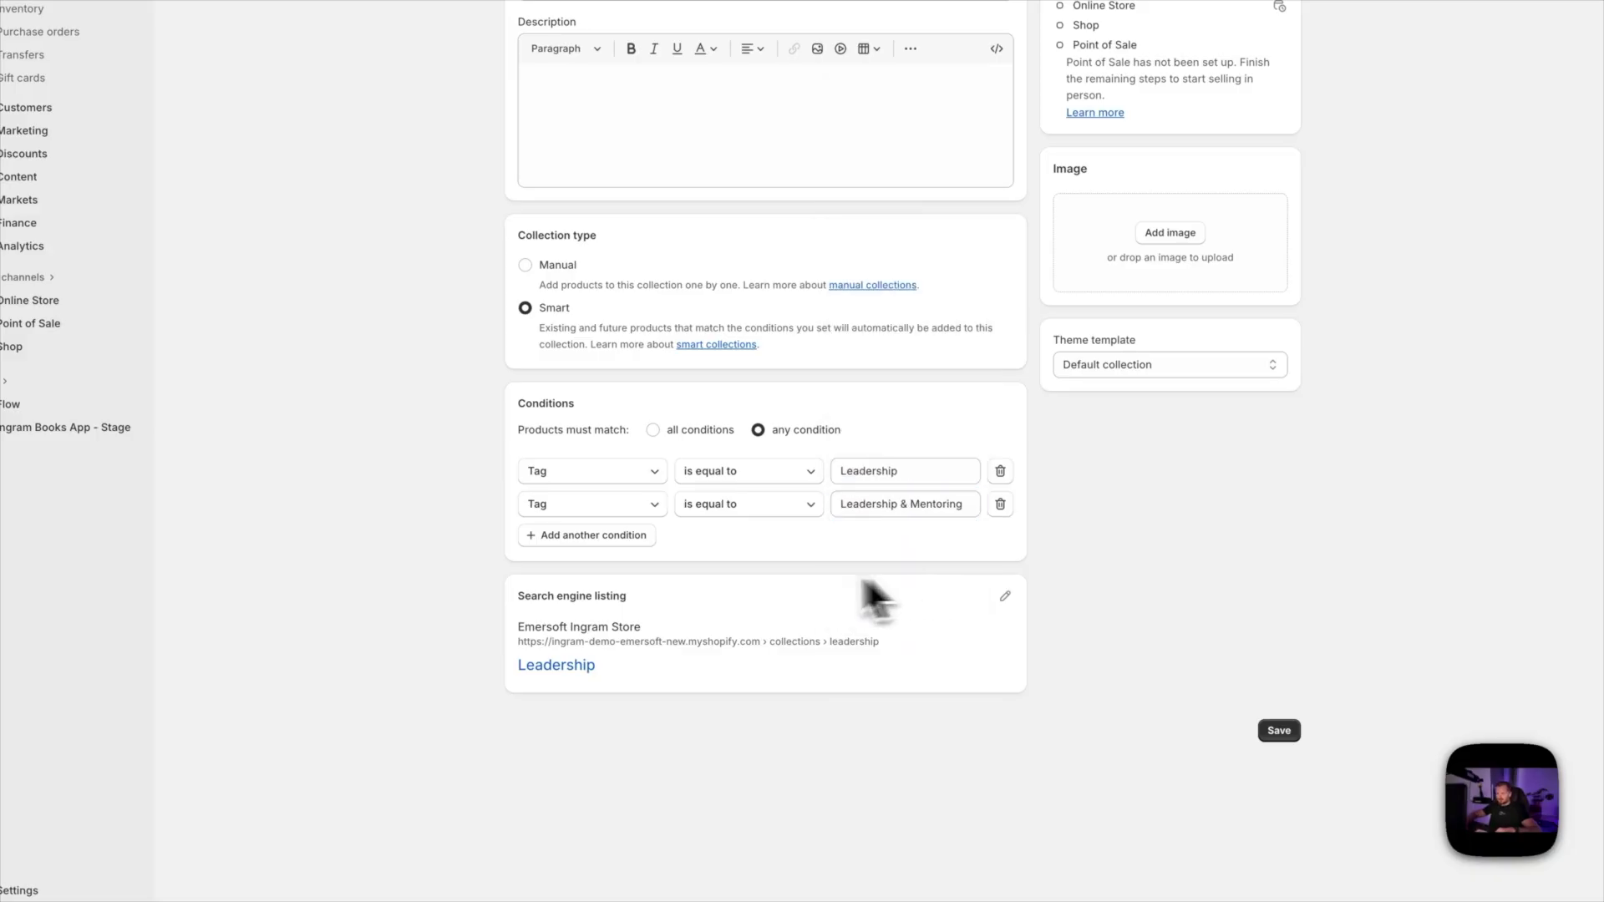
- Add a third condition to the Leadership collection with the tag equal to Management &Leadership
click(603, 539)
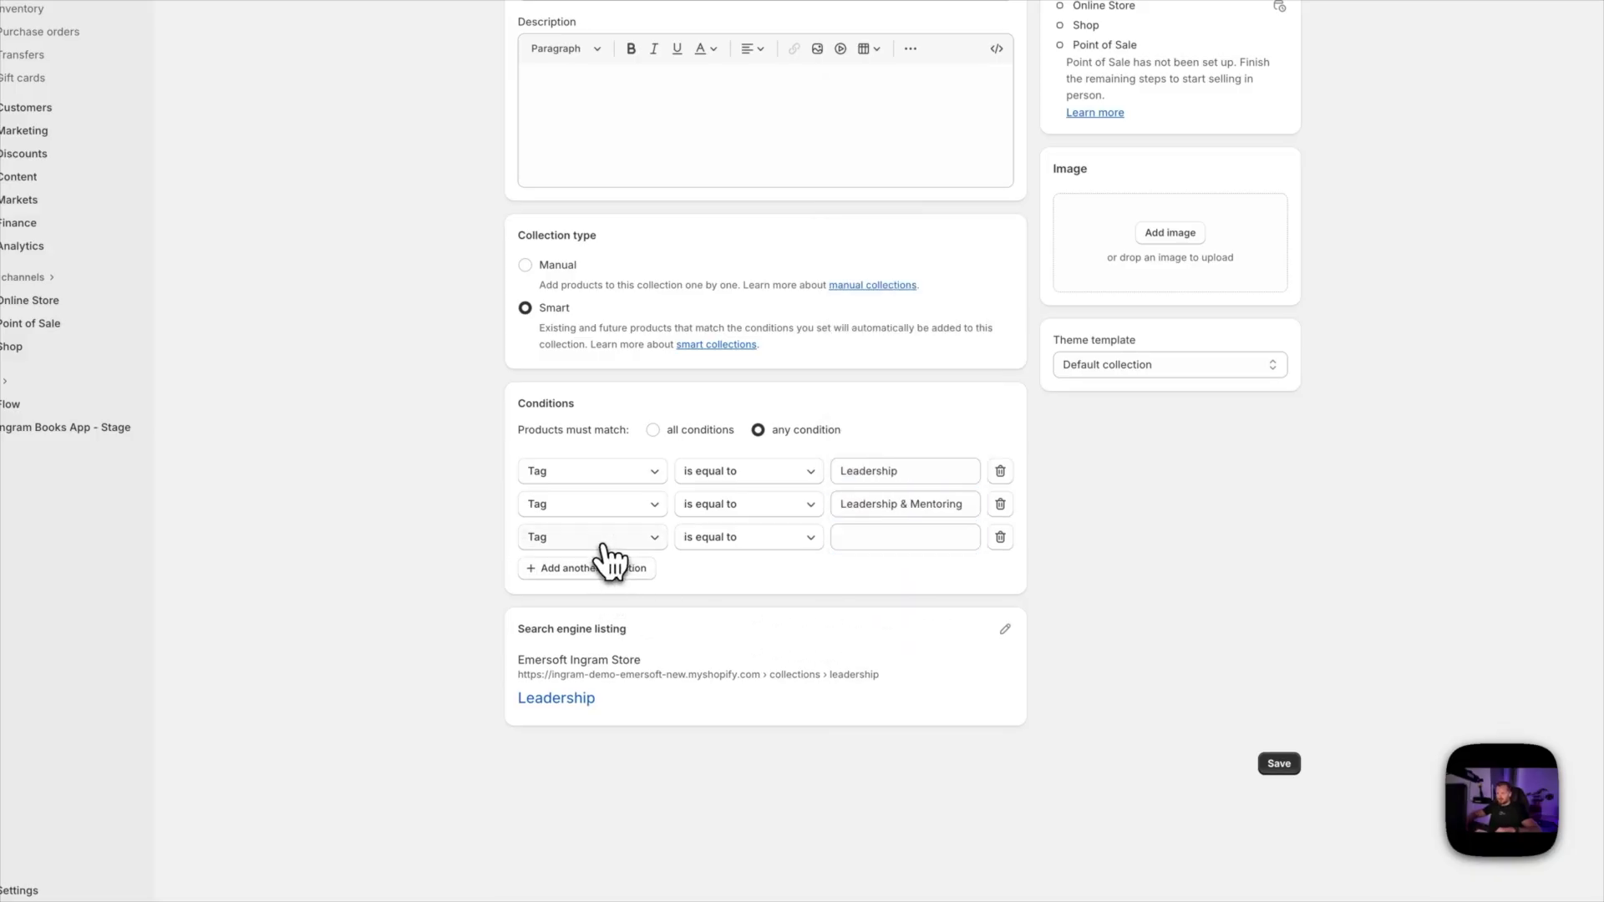
click(886, 537)
text(Leade)
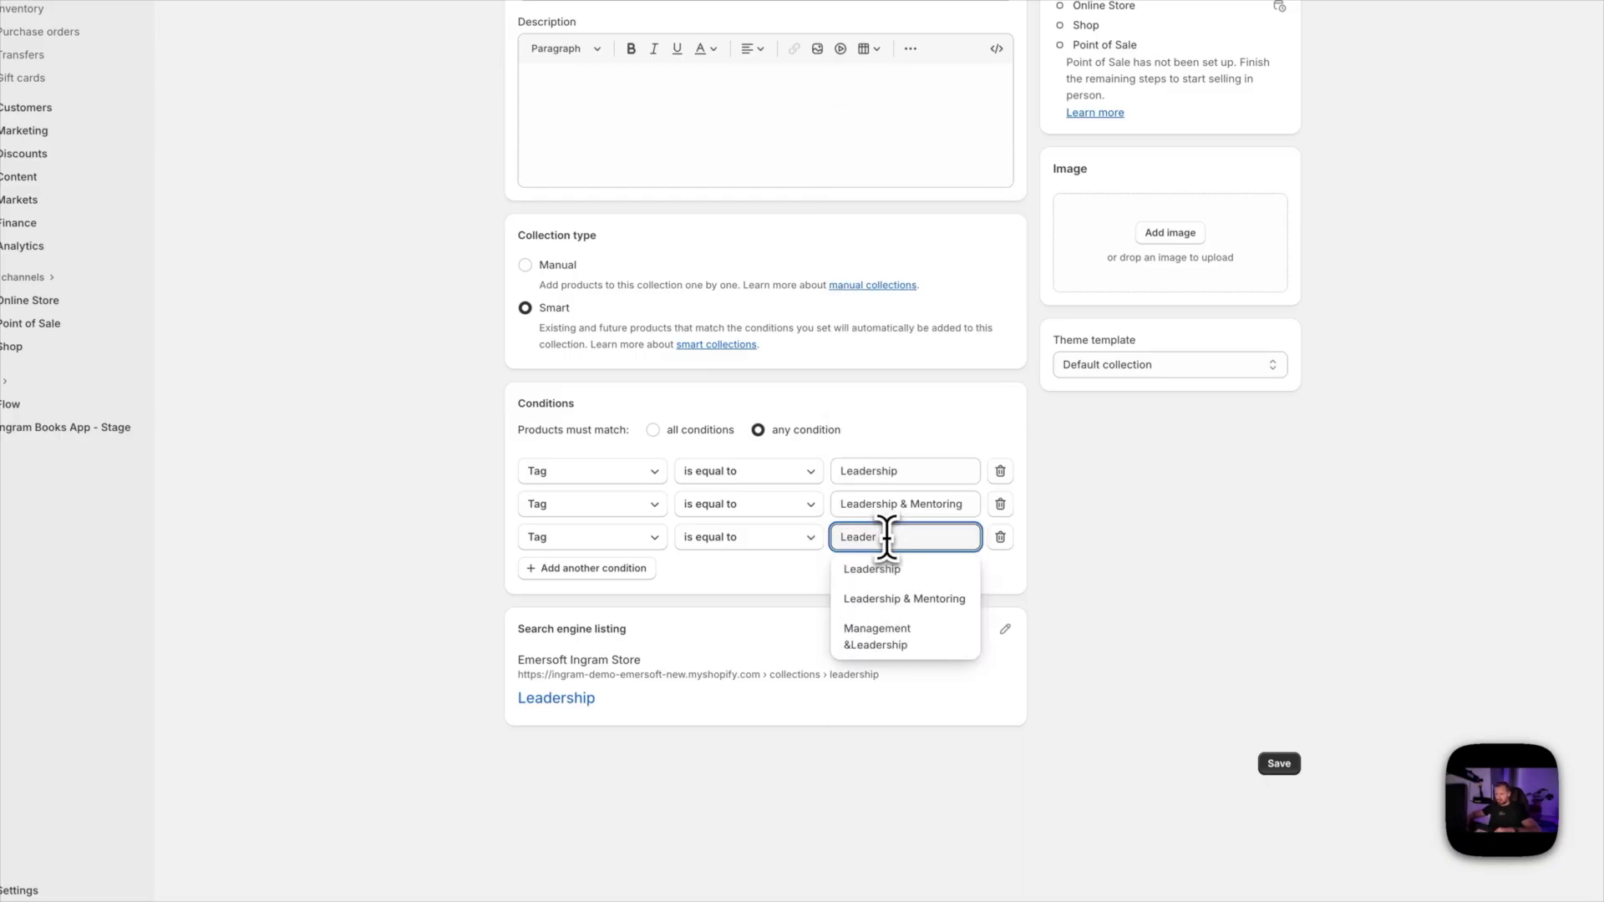
text(r)
click(958, 648)
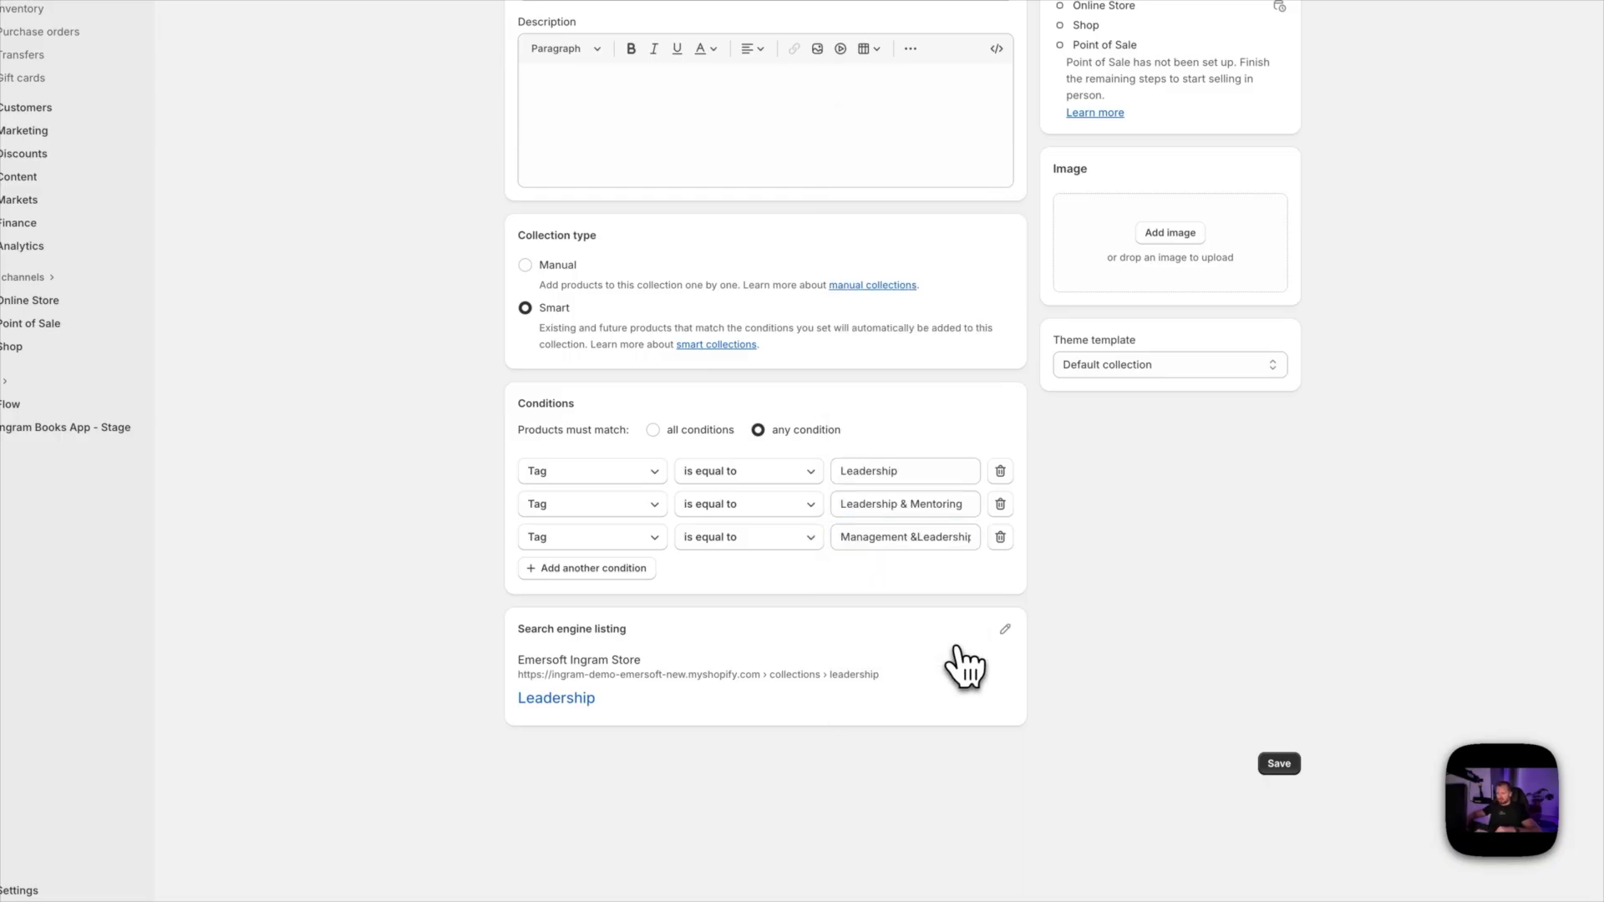
- Add a fourth condition to the Leadership collection with the tag equal to Motivational & Inspirational, and save the collection
click(593, 569)
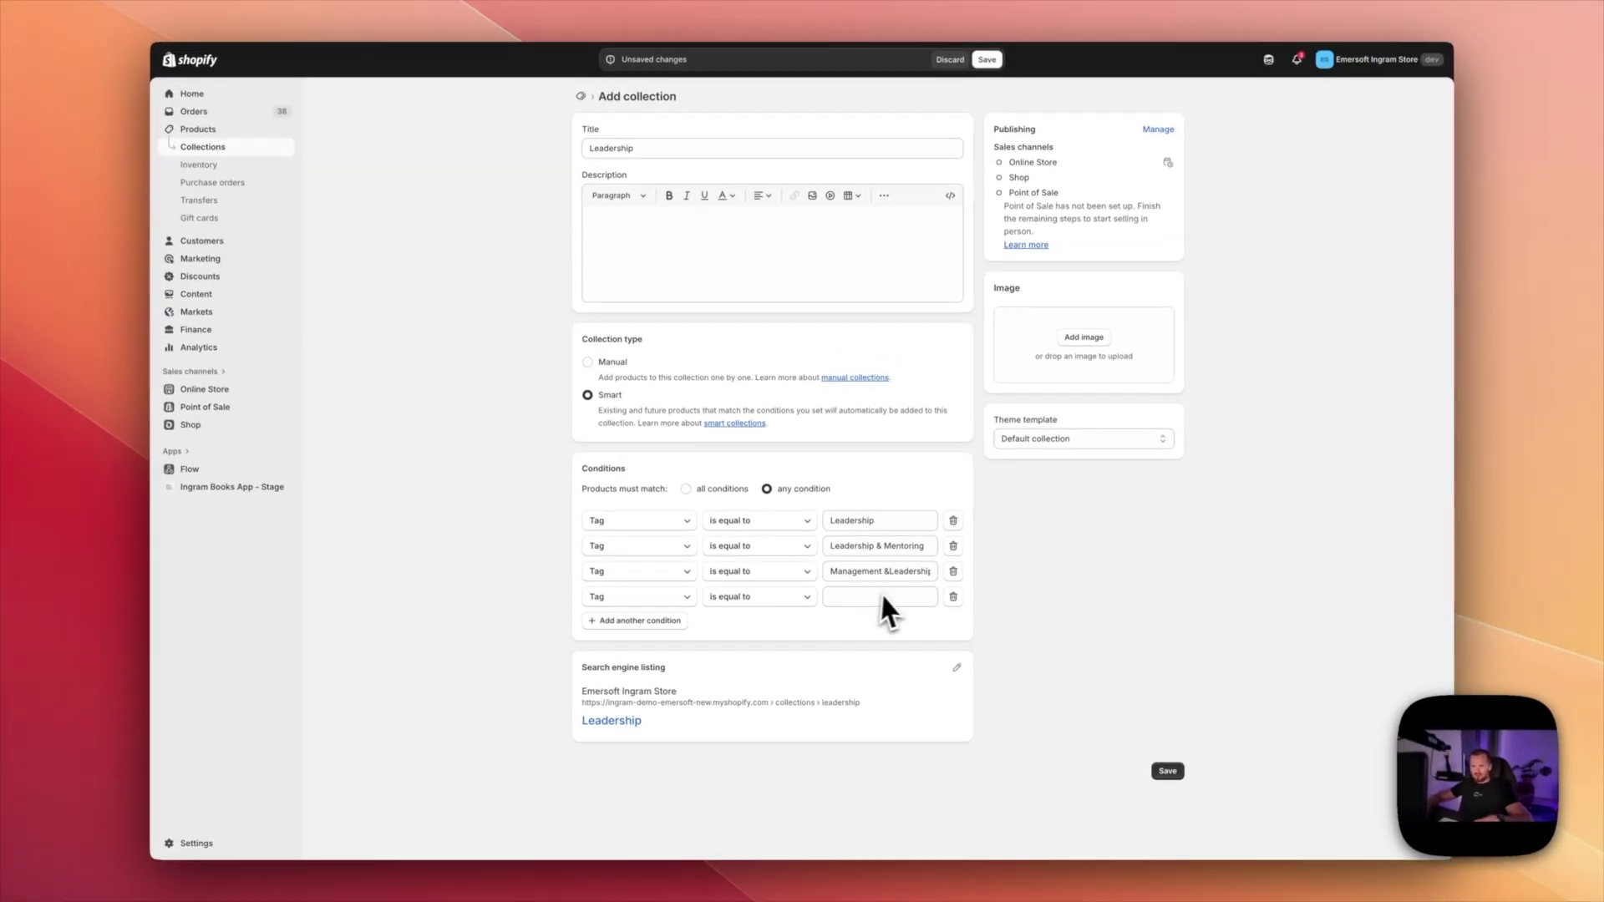
click(879, 596)
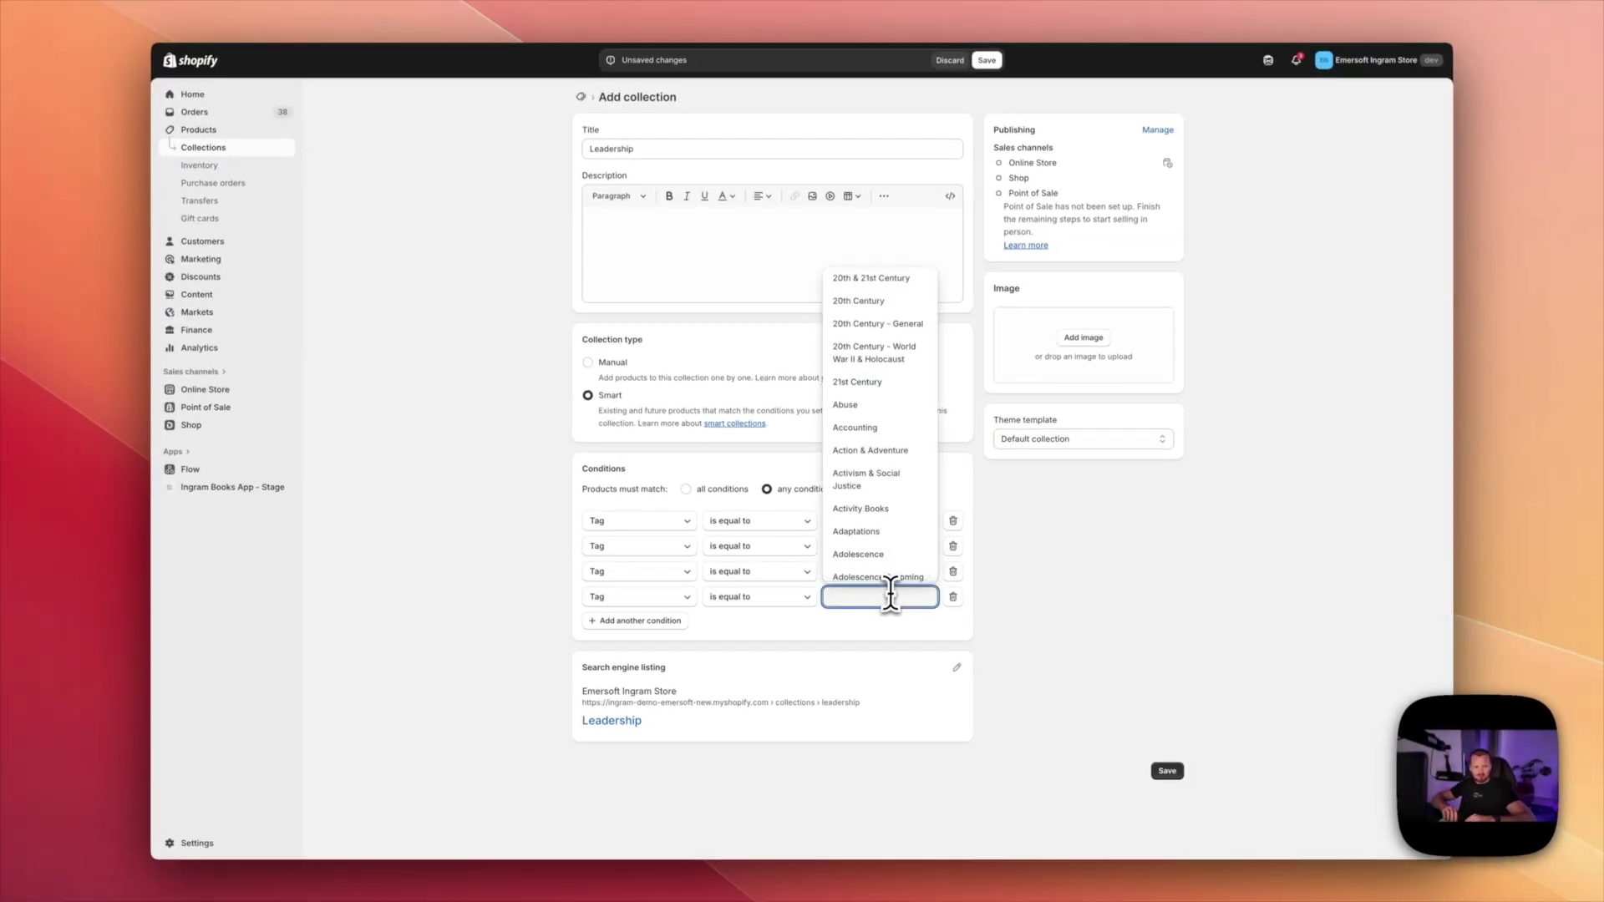
text(Mo)
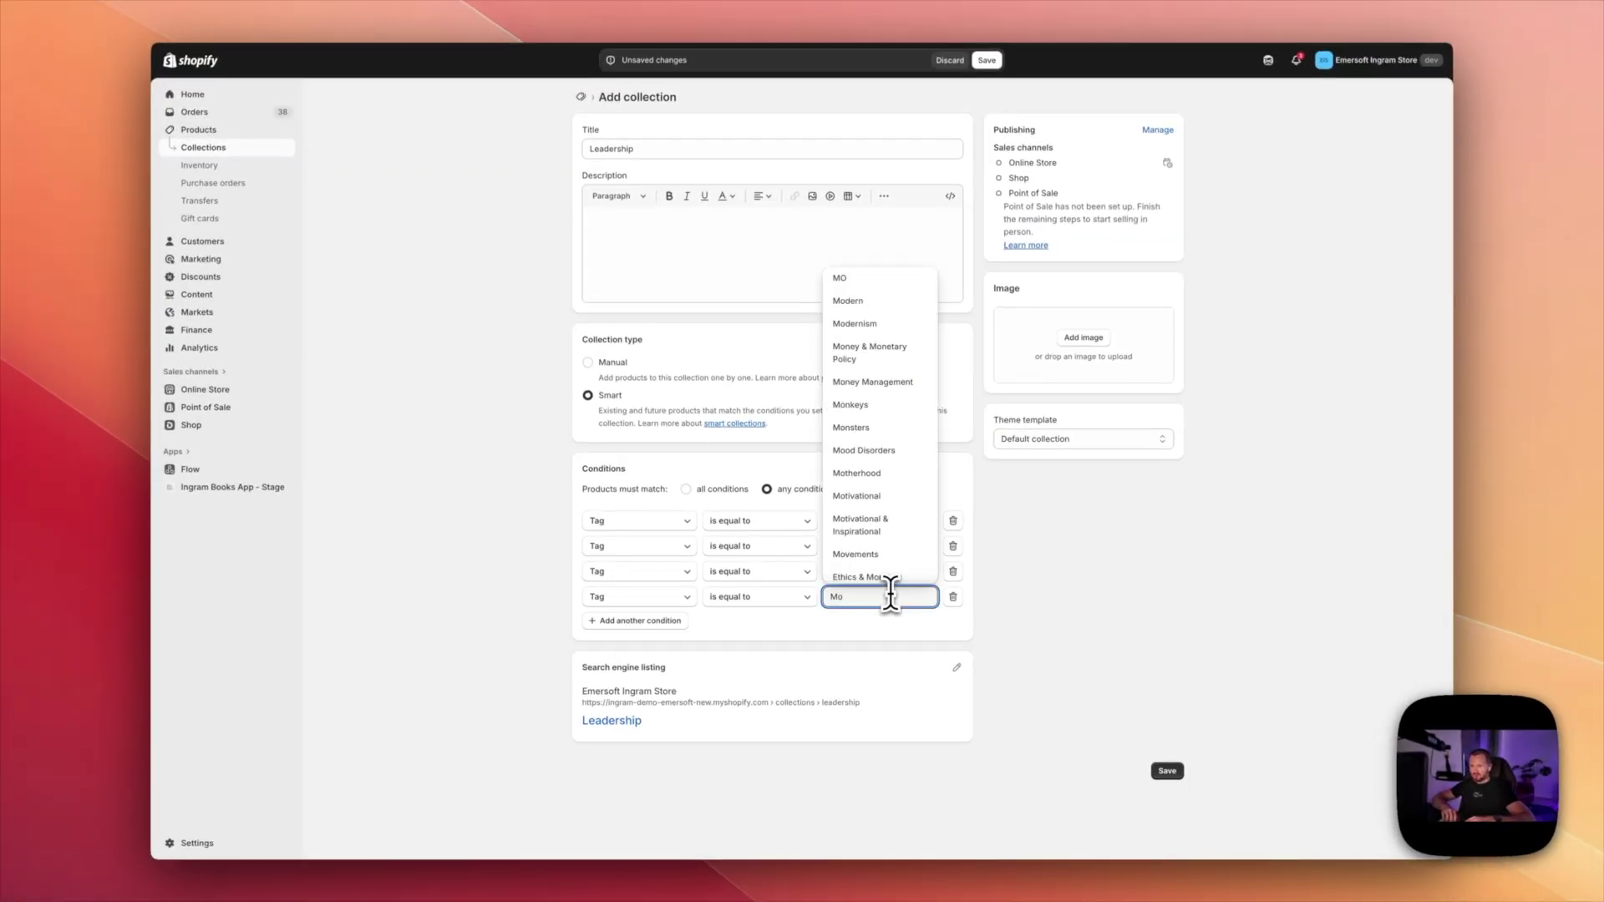
text(tiv)
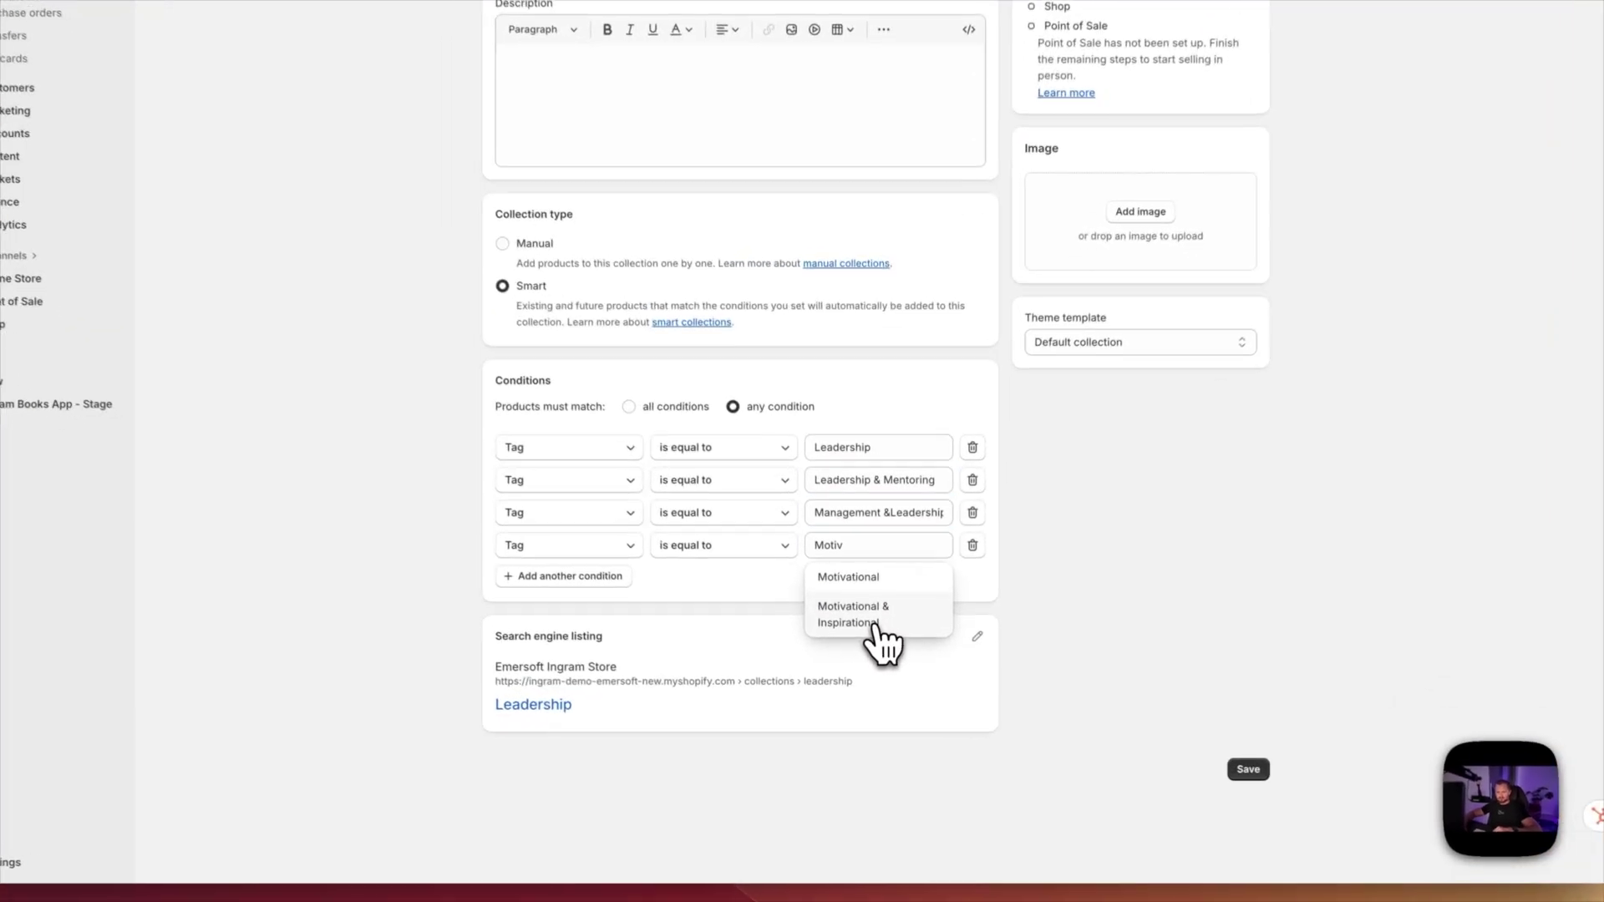
click(873, 656)
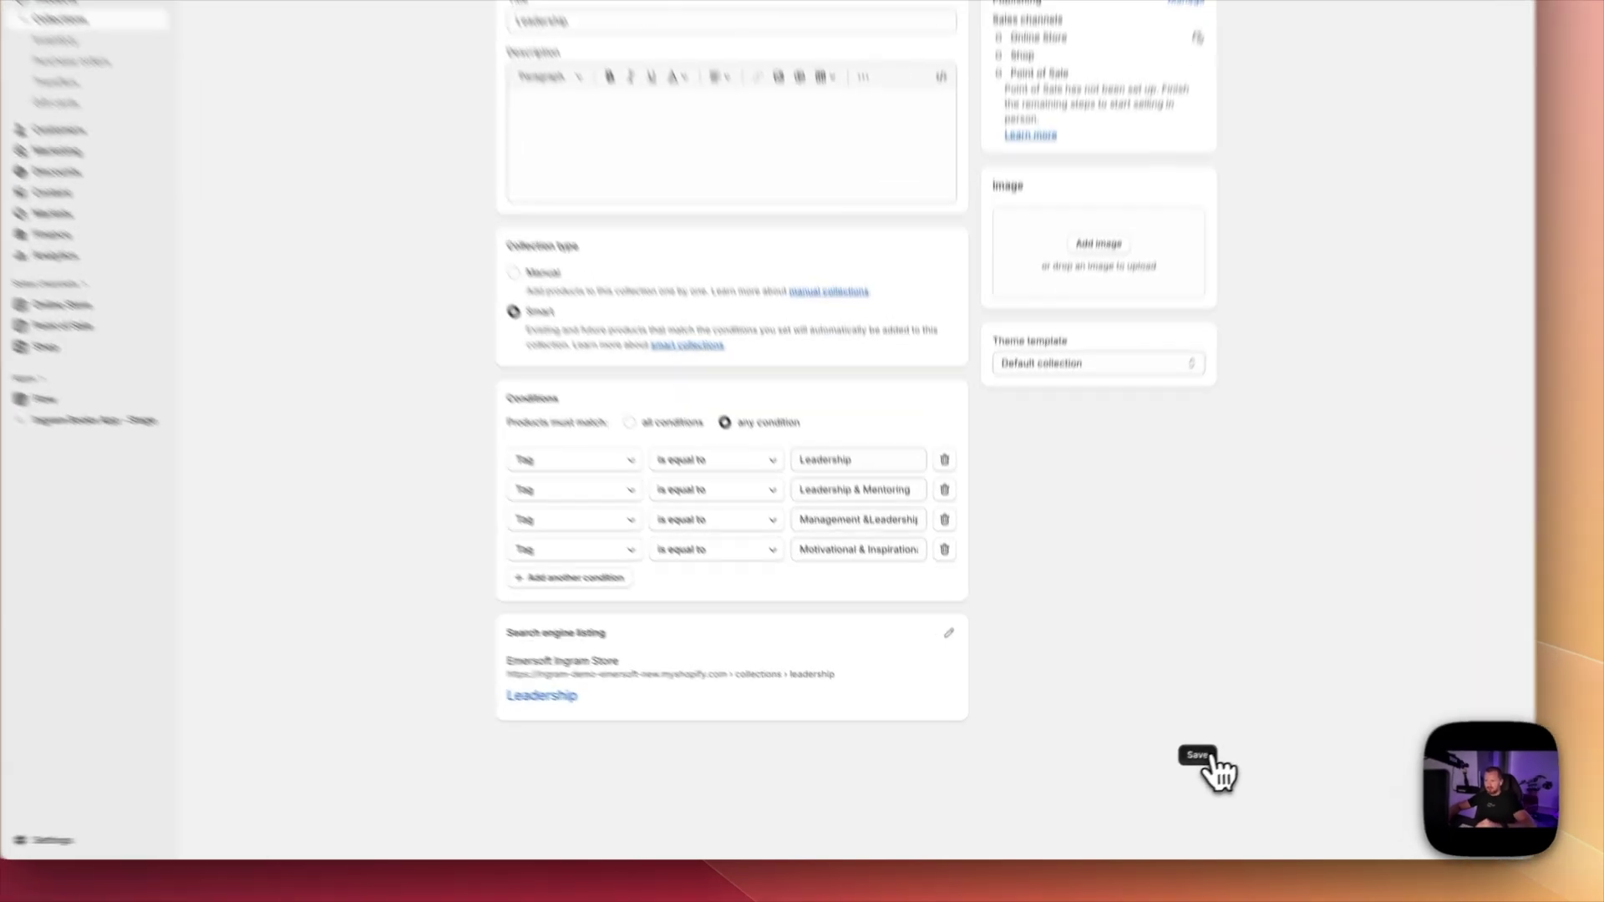
click(1203, 756)
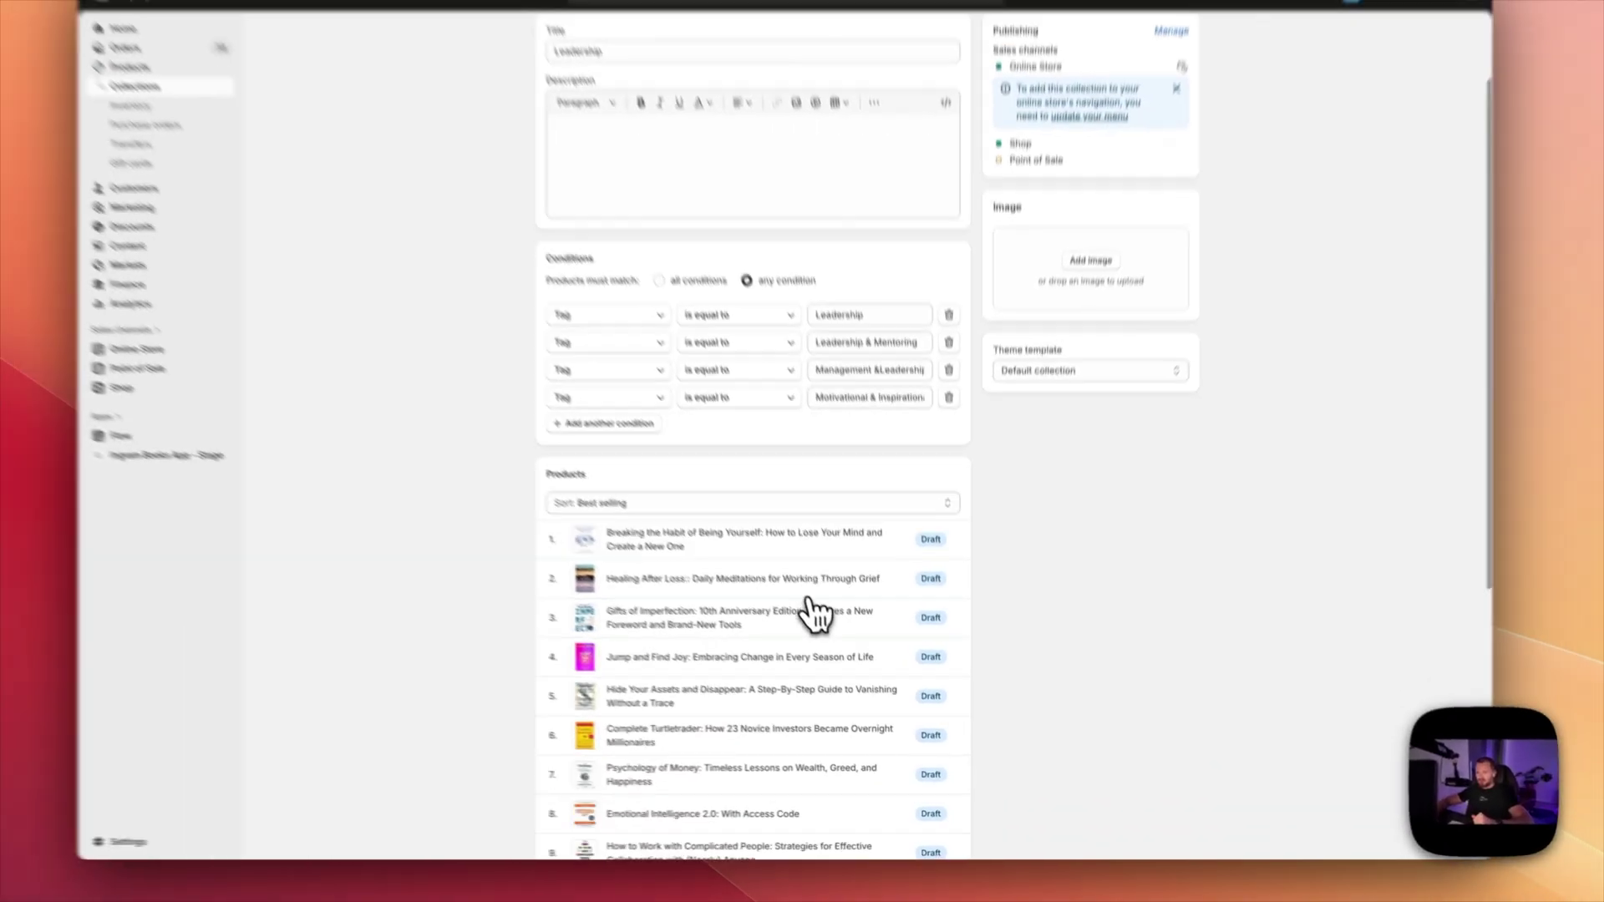
- Examine the products matched by the saved Leadership collection against its four tag conditions
scroll(836, 627, down, 5)
scroll(831, 634, up, 3)
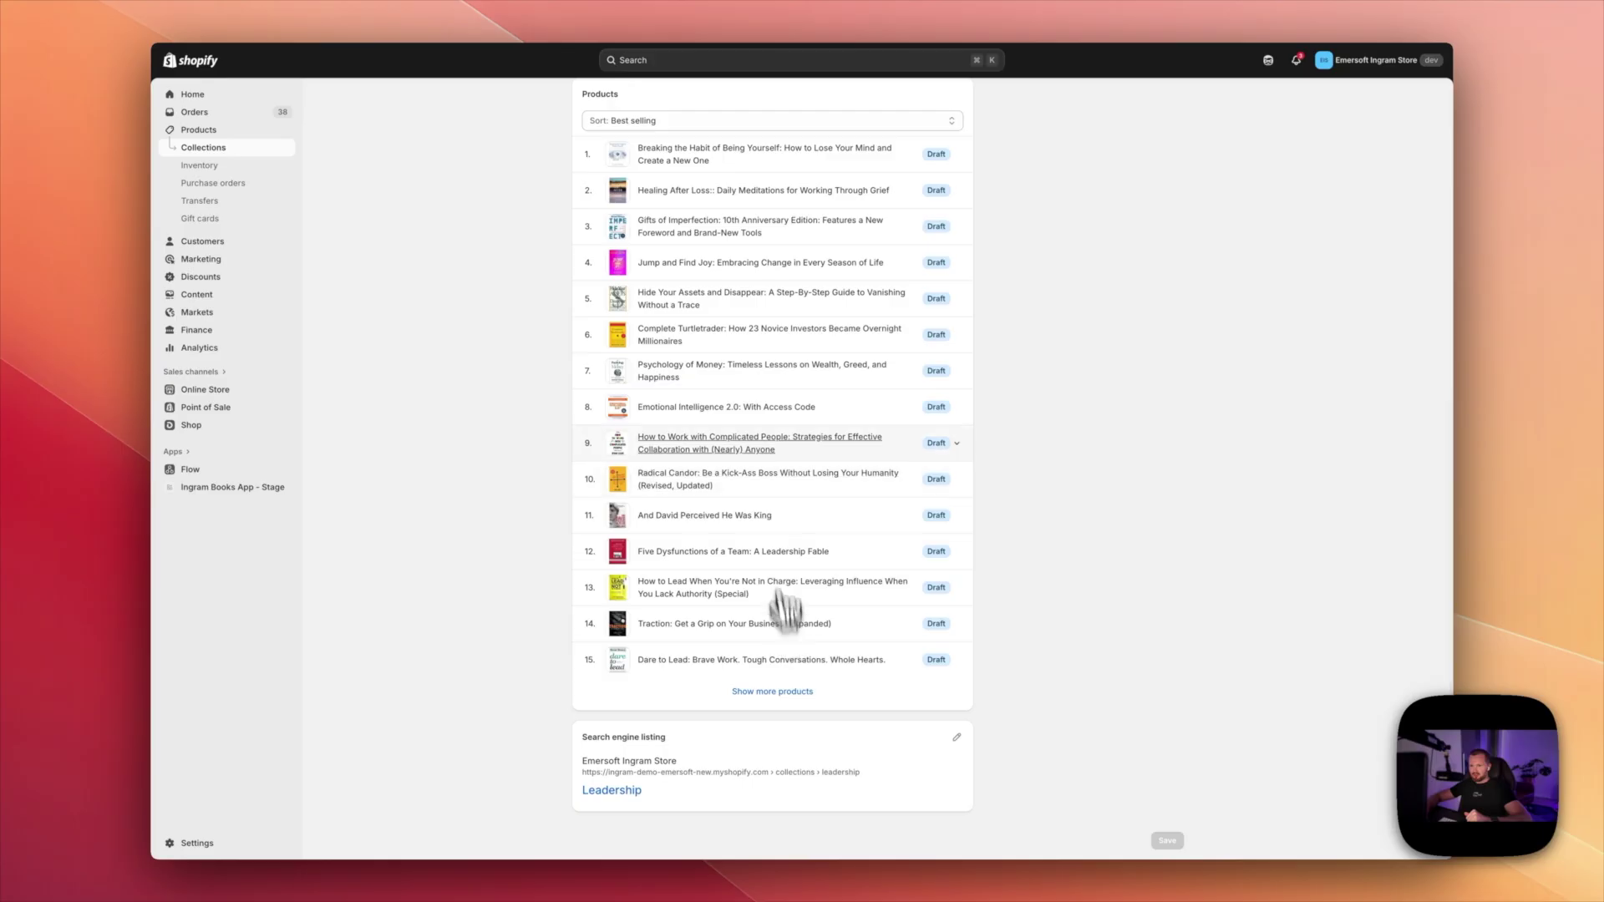
scroll(781, 458, up, 3)
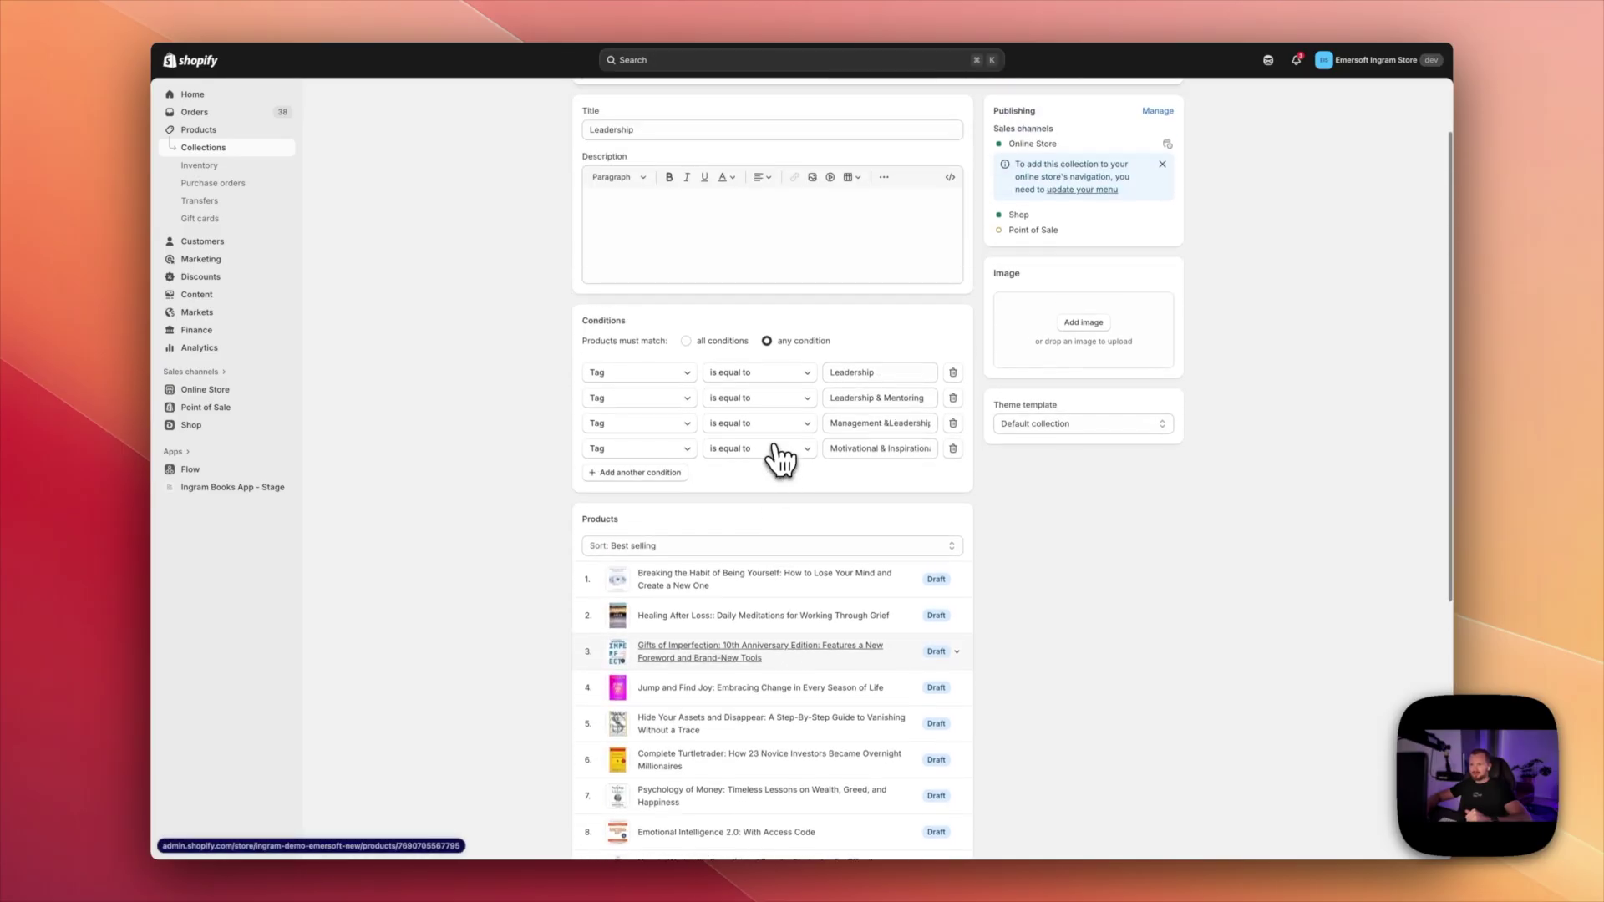
scroll(781, 457, down, 1)
scroll(781, 457, down, 5)
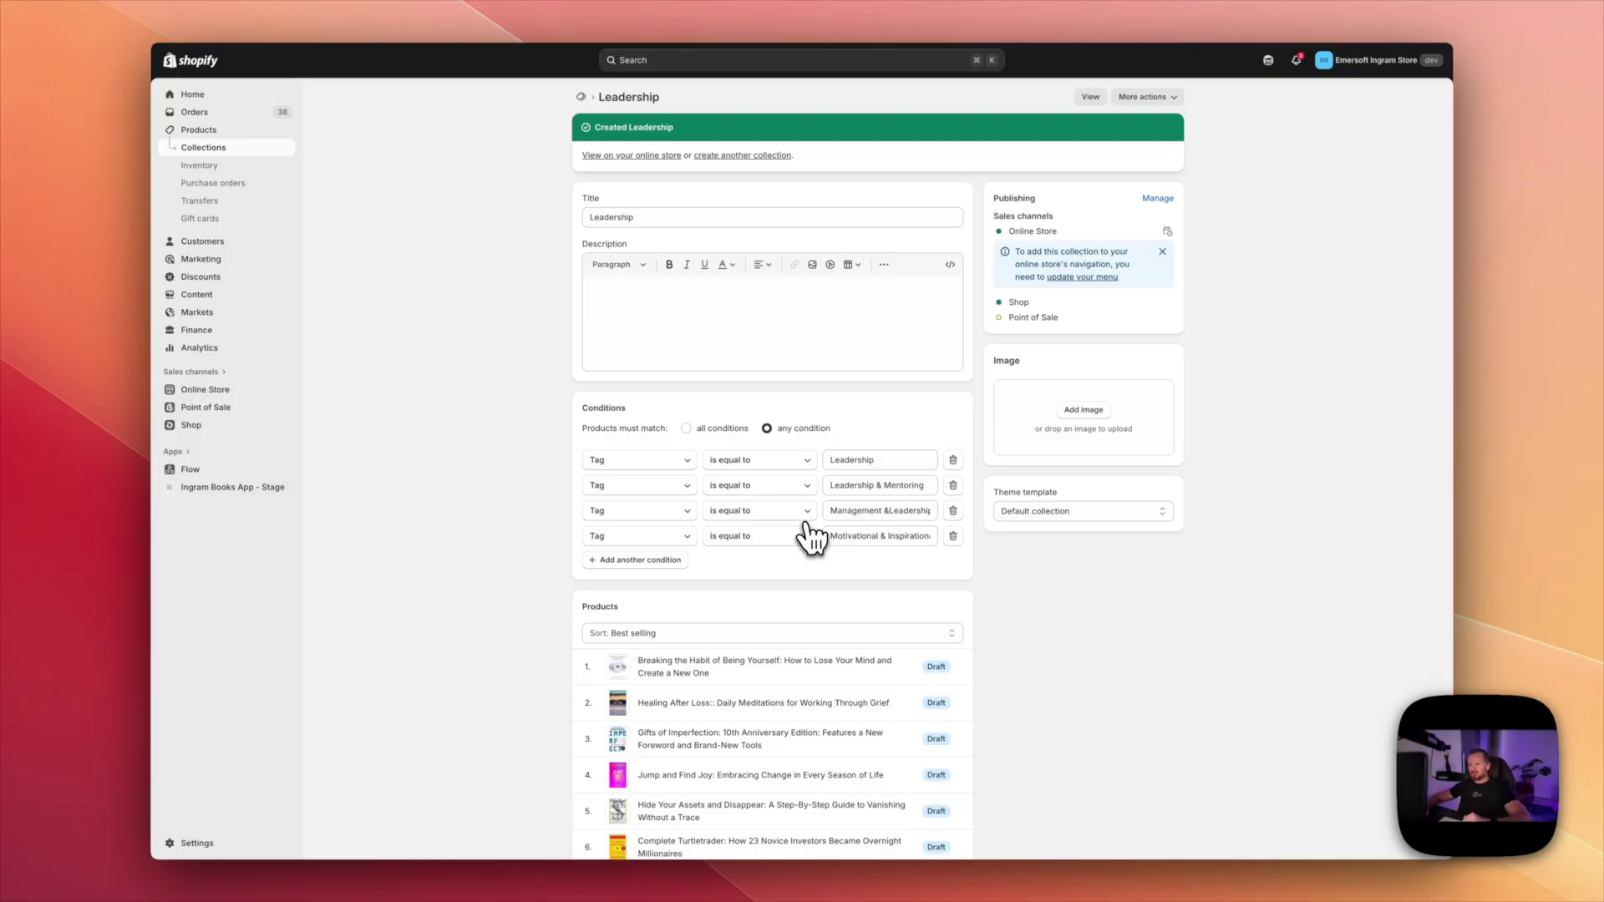
scroll(806, 538, down, 2)
scroll(806, 539, up, 2)
scroll(809, 539, down, 10)
scroll(809, 539, up, 10)
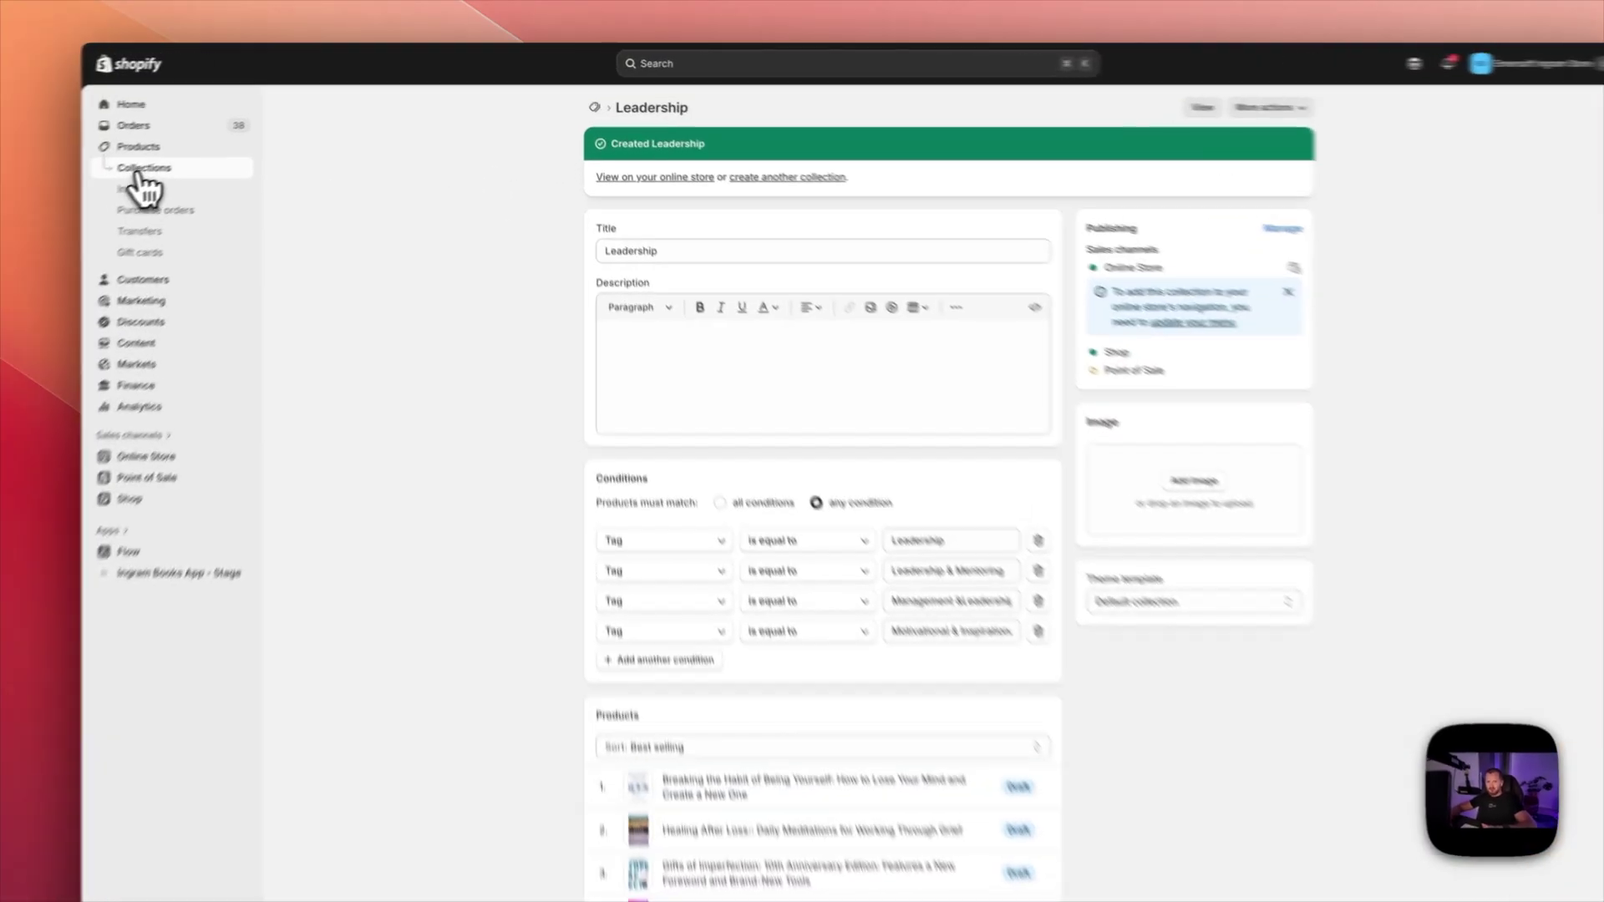
- Start a new collection from the collections list and title it Personal Finance
click(201, 147)
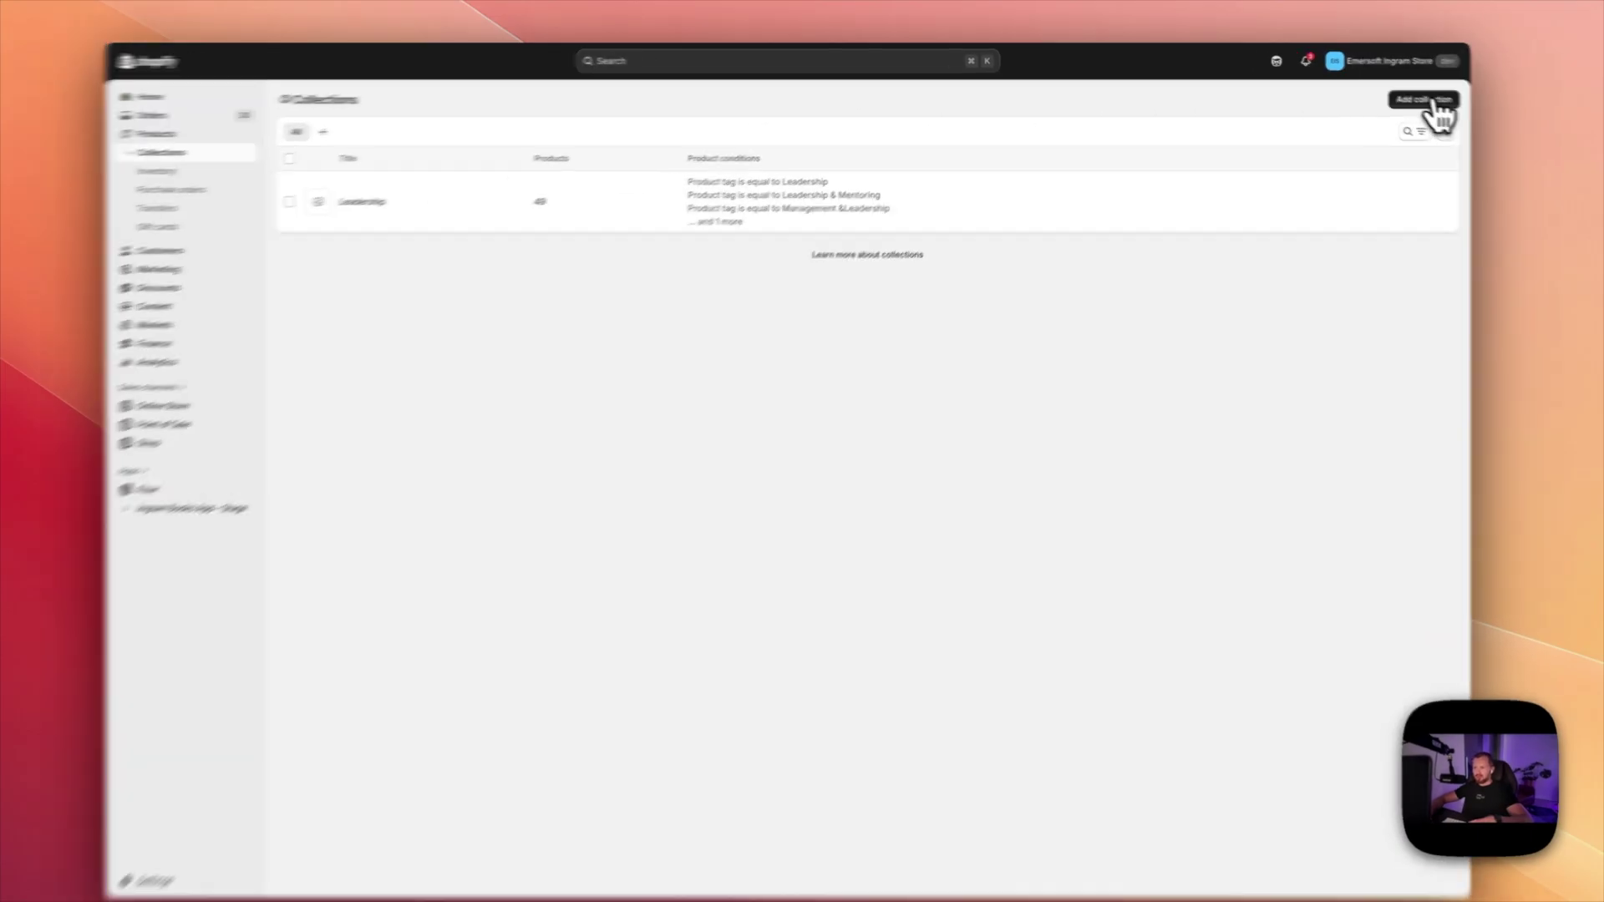
click(1430, 100)
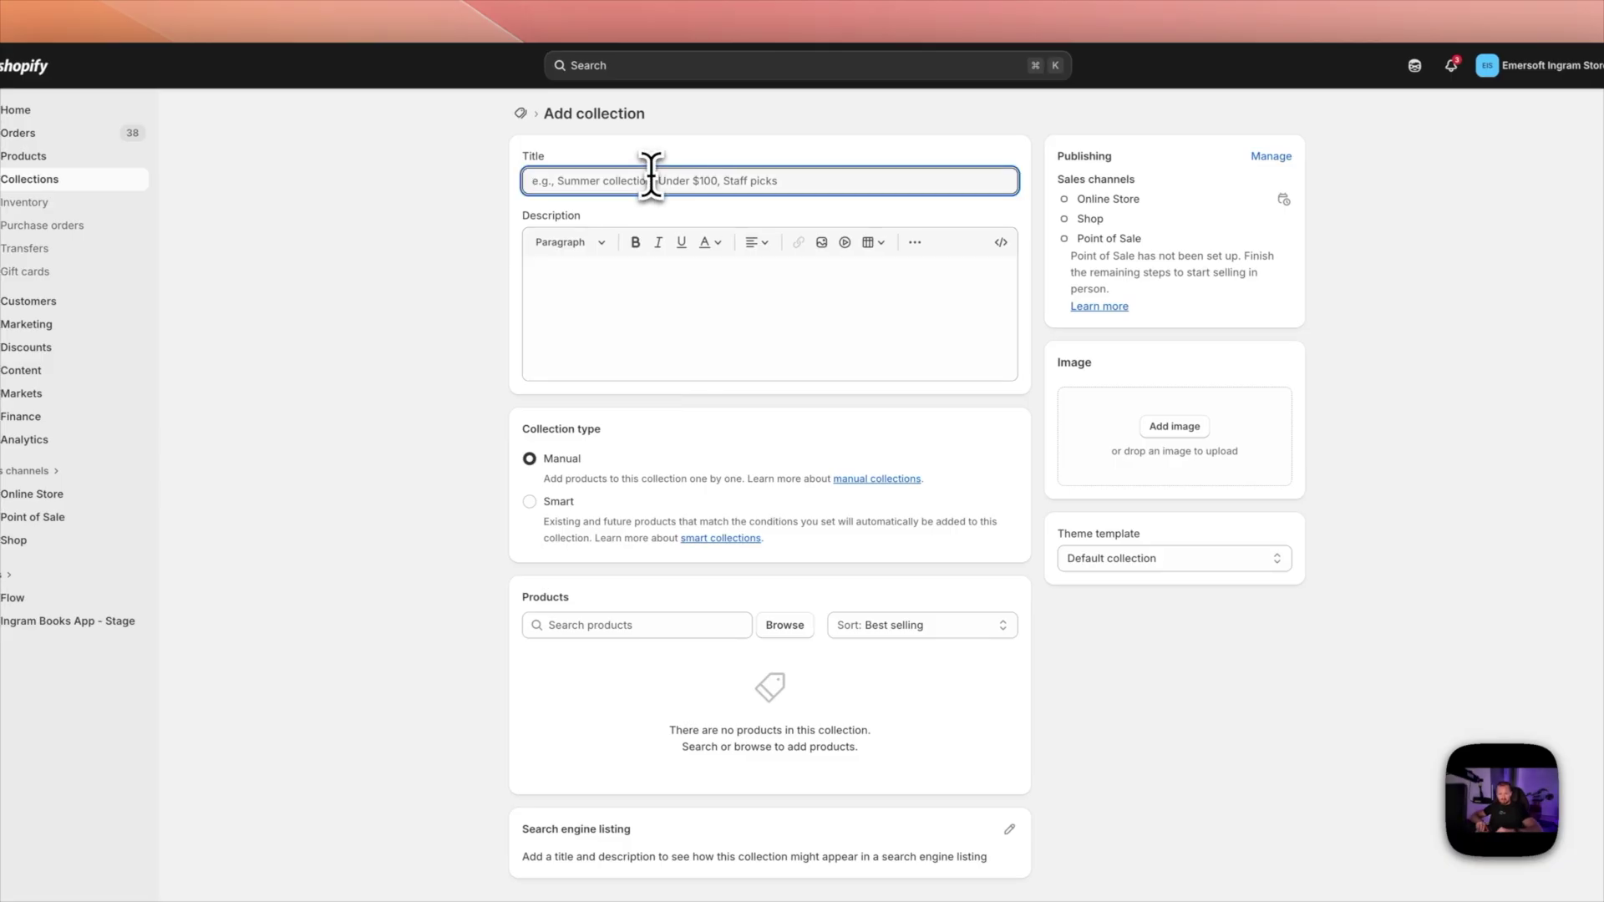
text(Person)
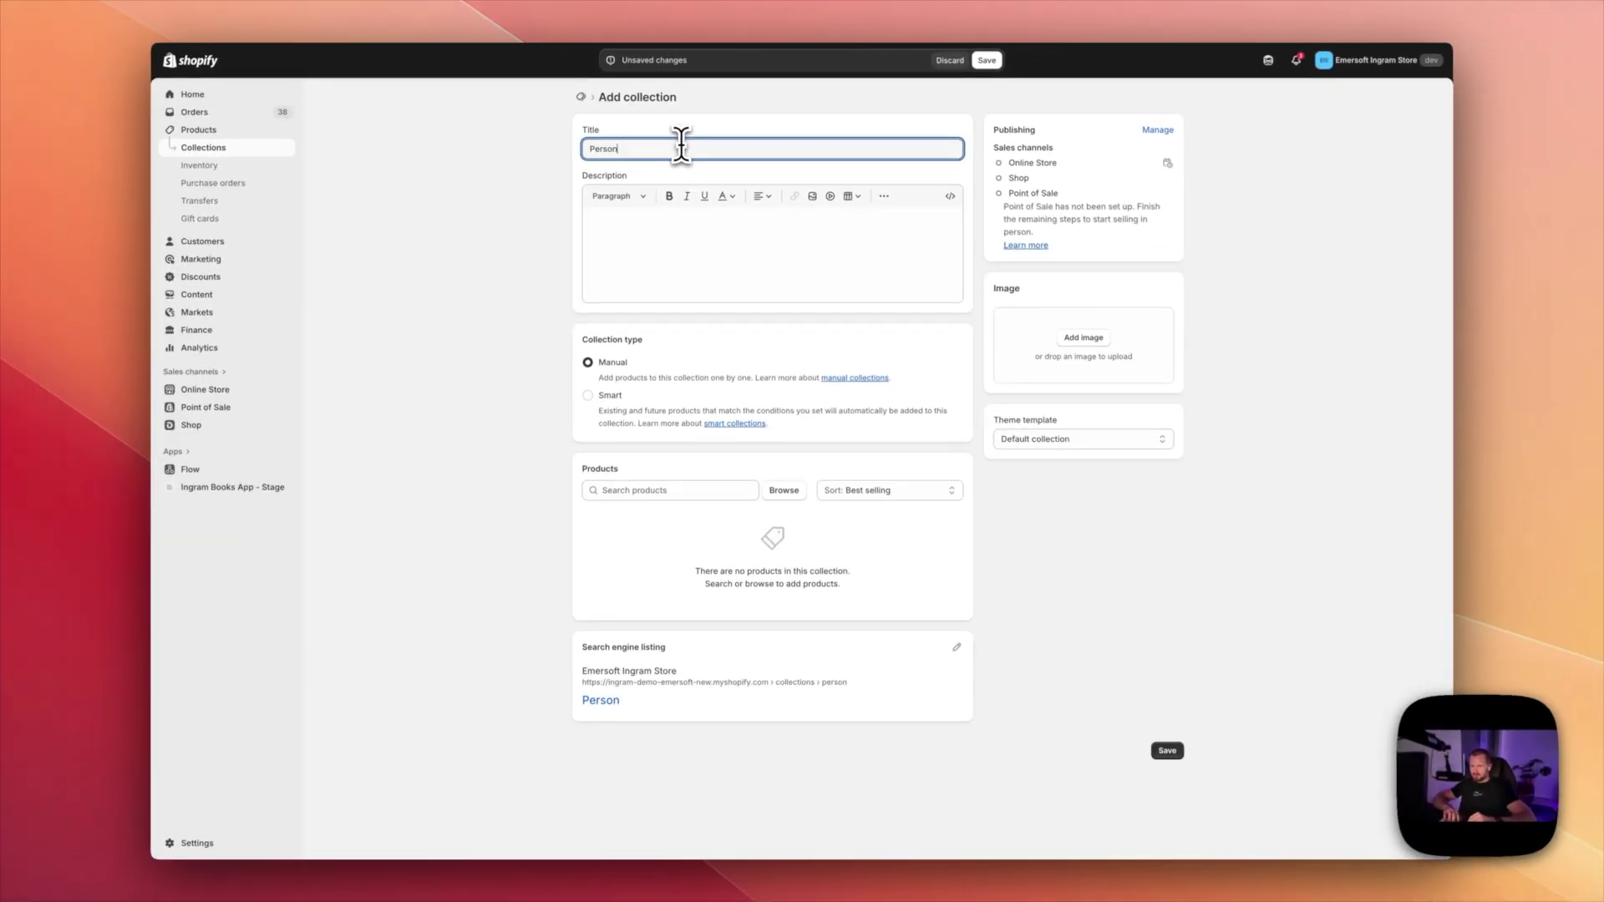
text(al Finance)
key(Tab)
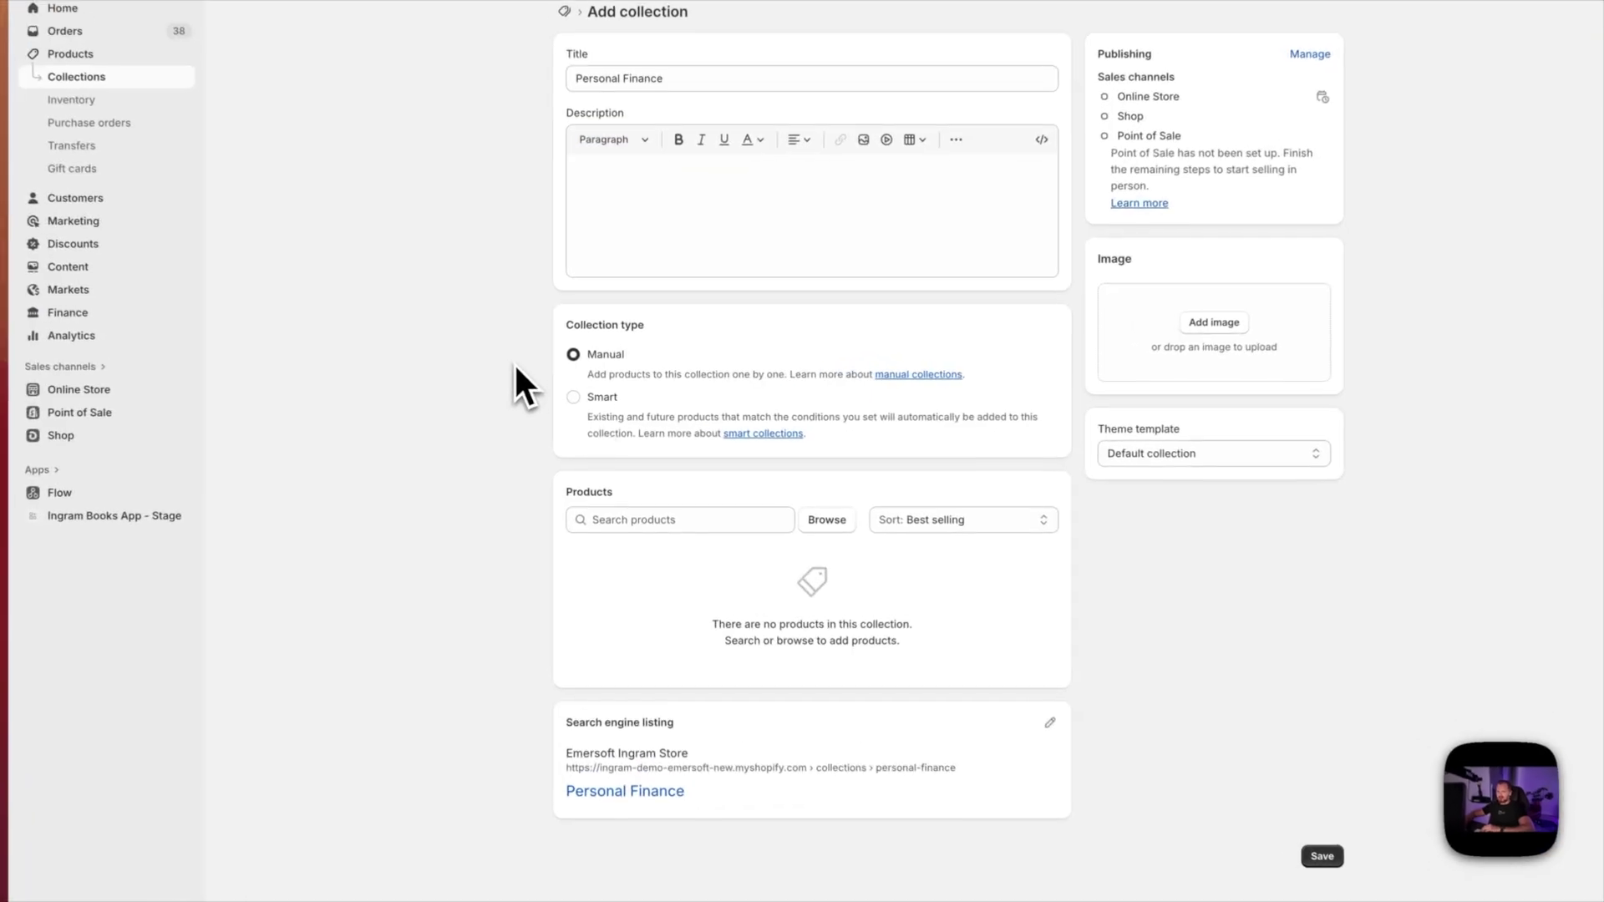
- Make the Personal Finance collection smart, matching any condition, with the first tag condition equal to Personal Finance
click(589, 407)
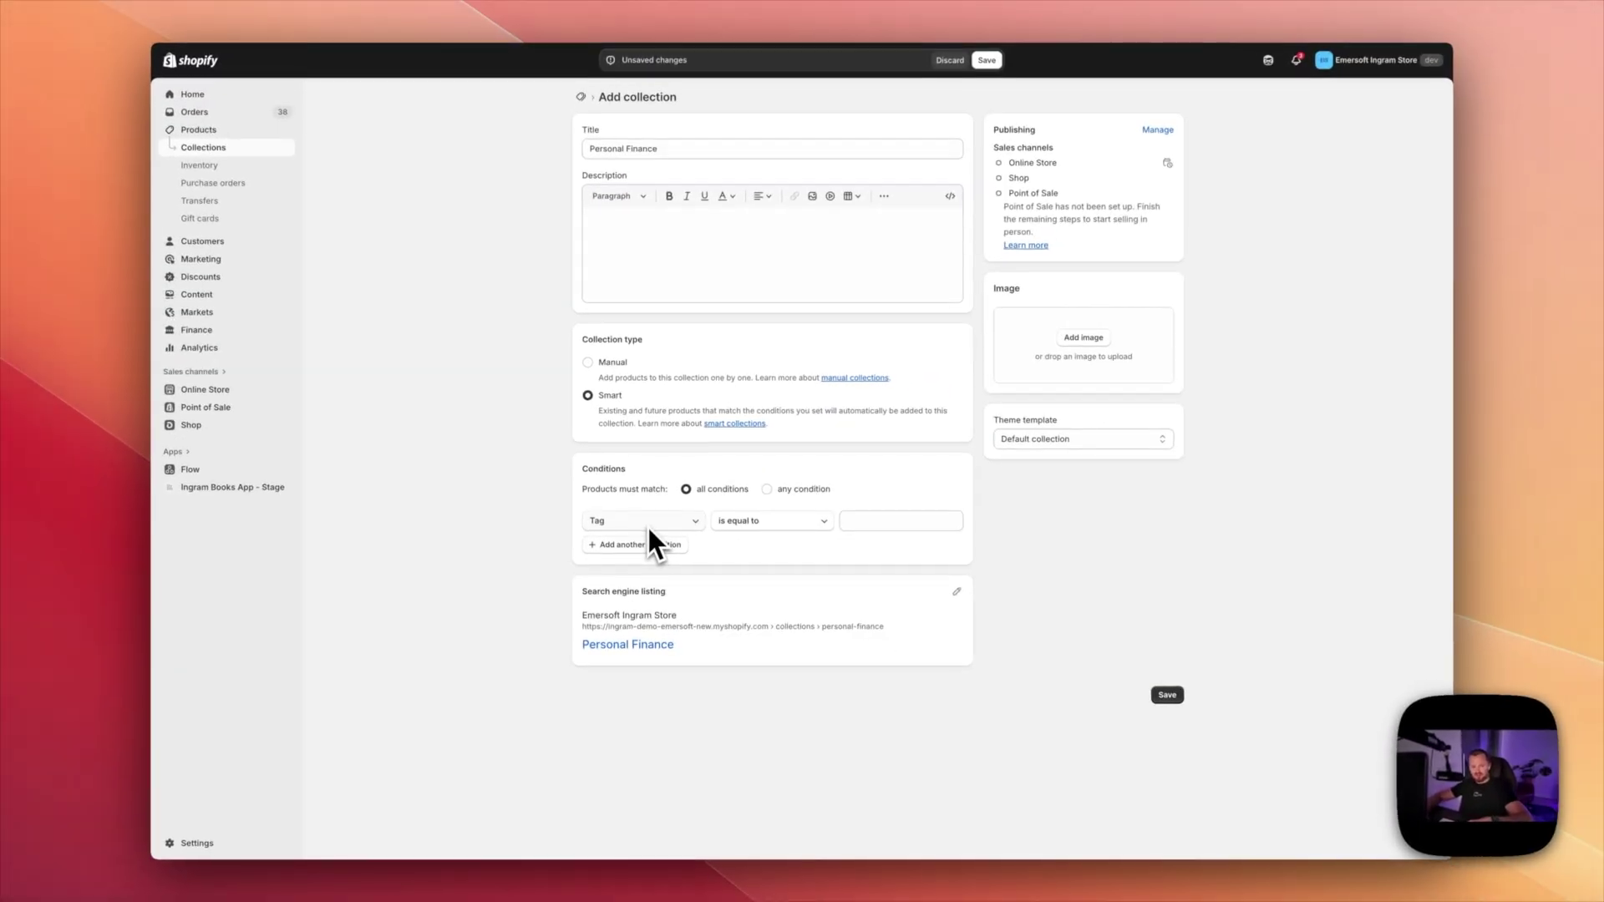
click(781, 493)
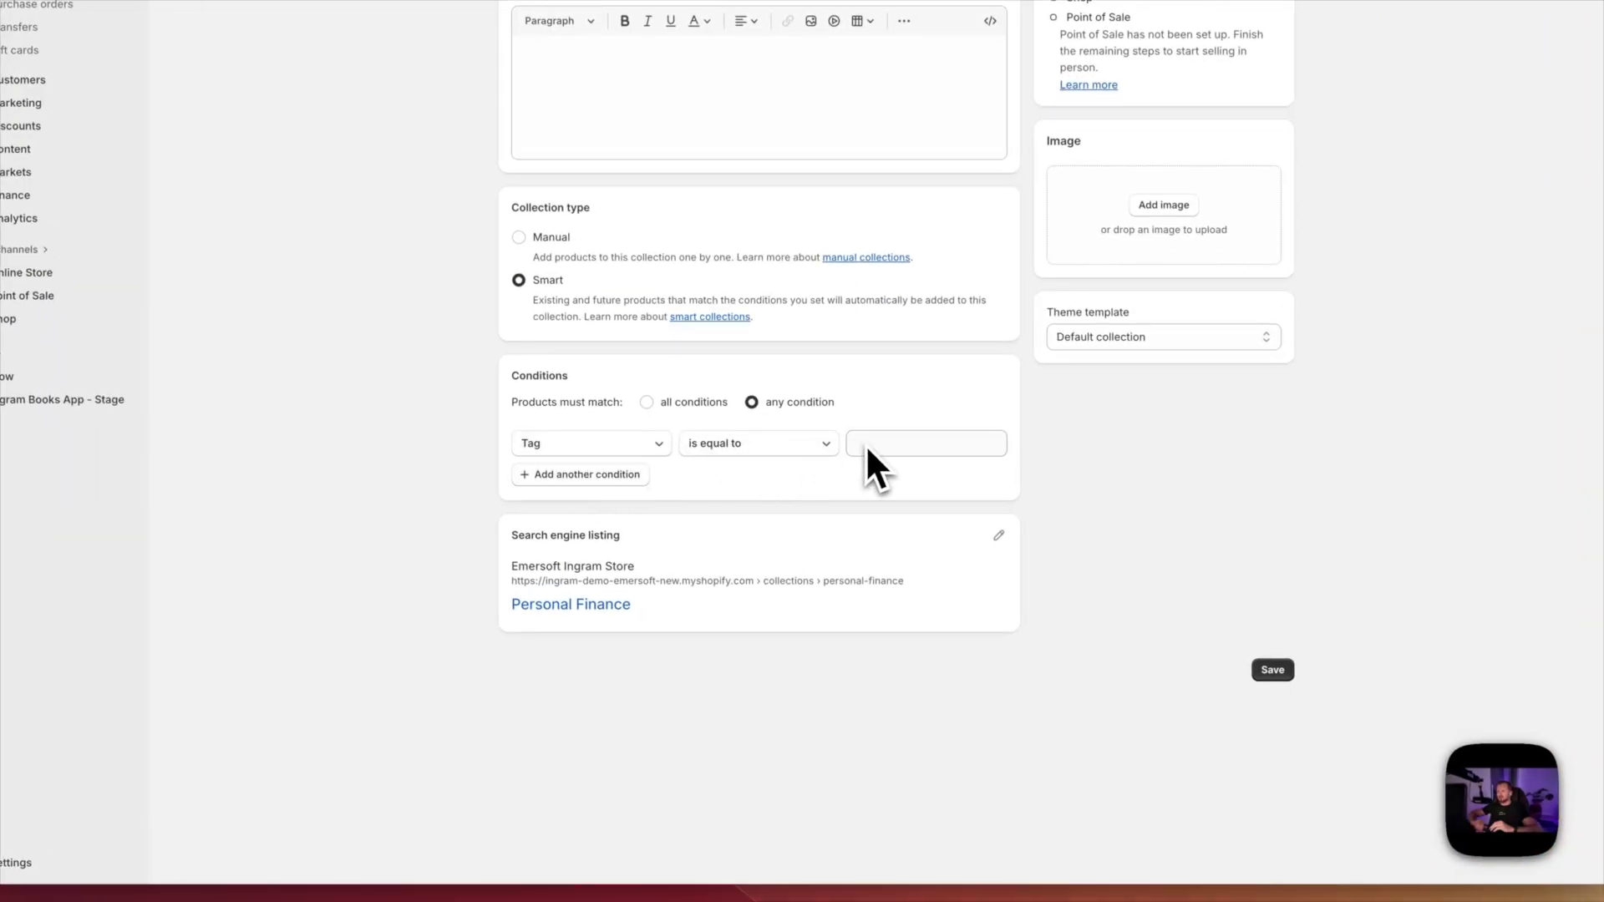
click(928, 449)
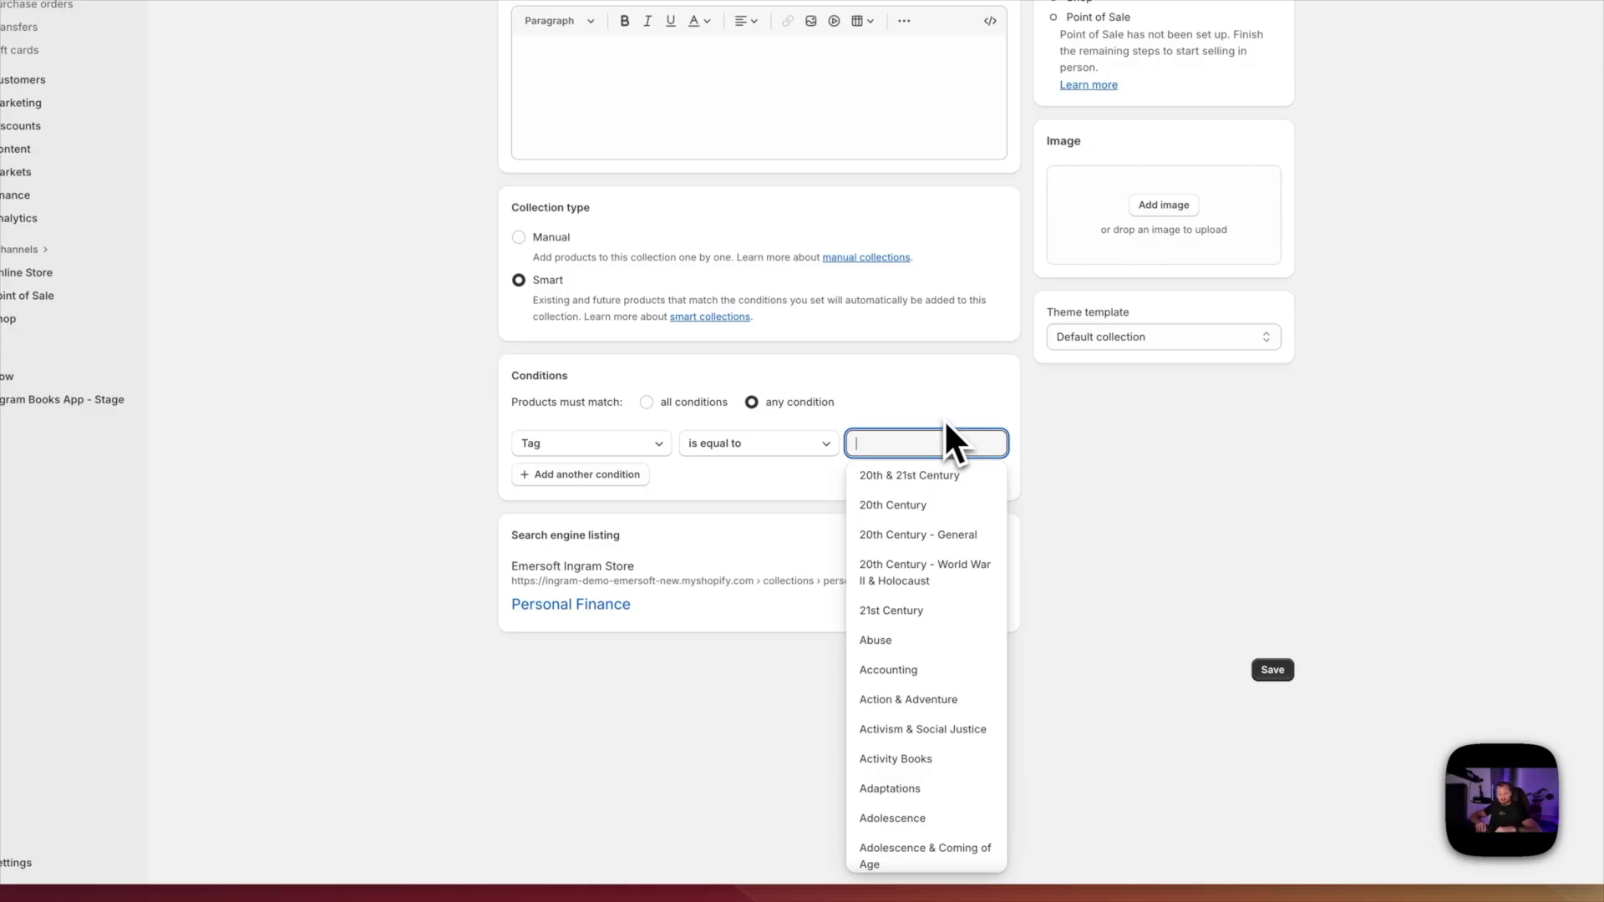
text(Personal)
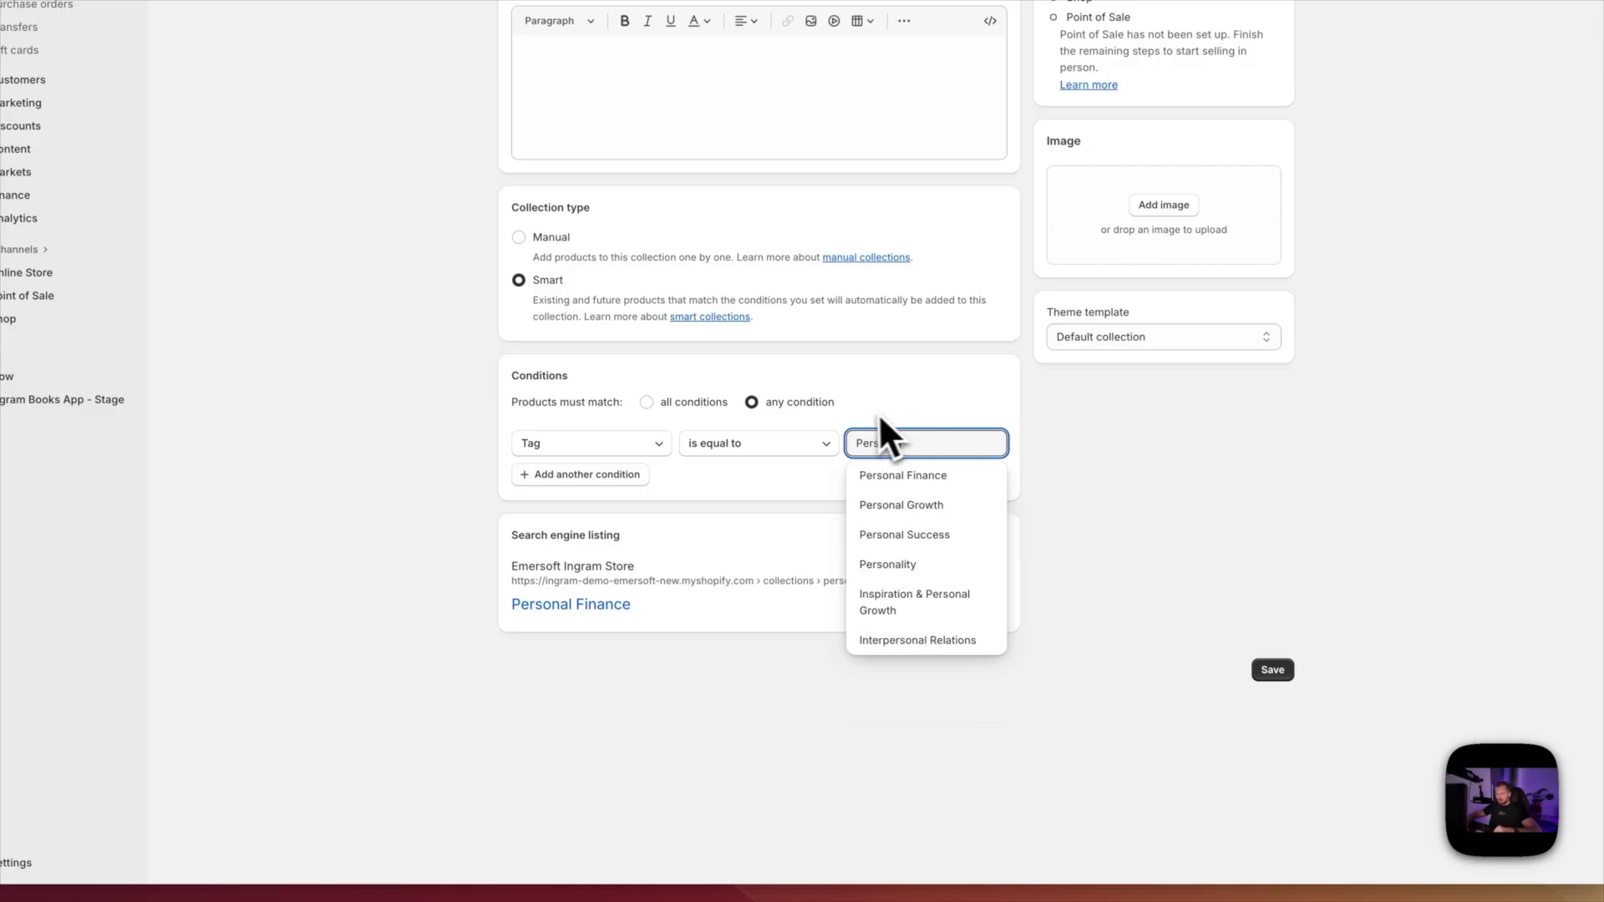
click(919, 475)
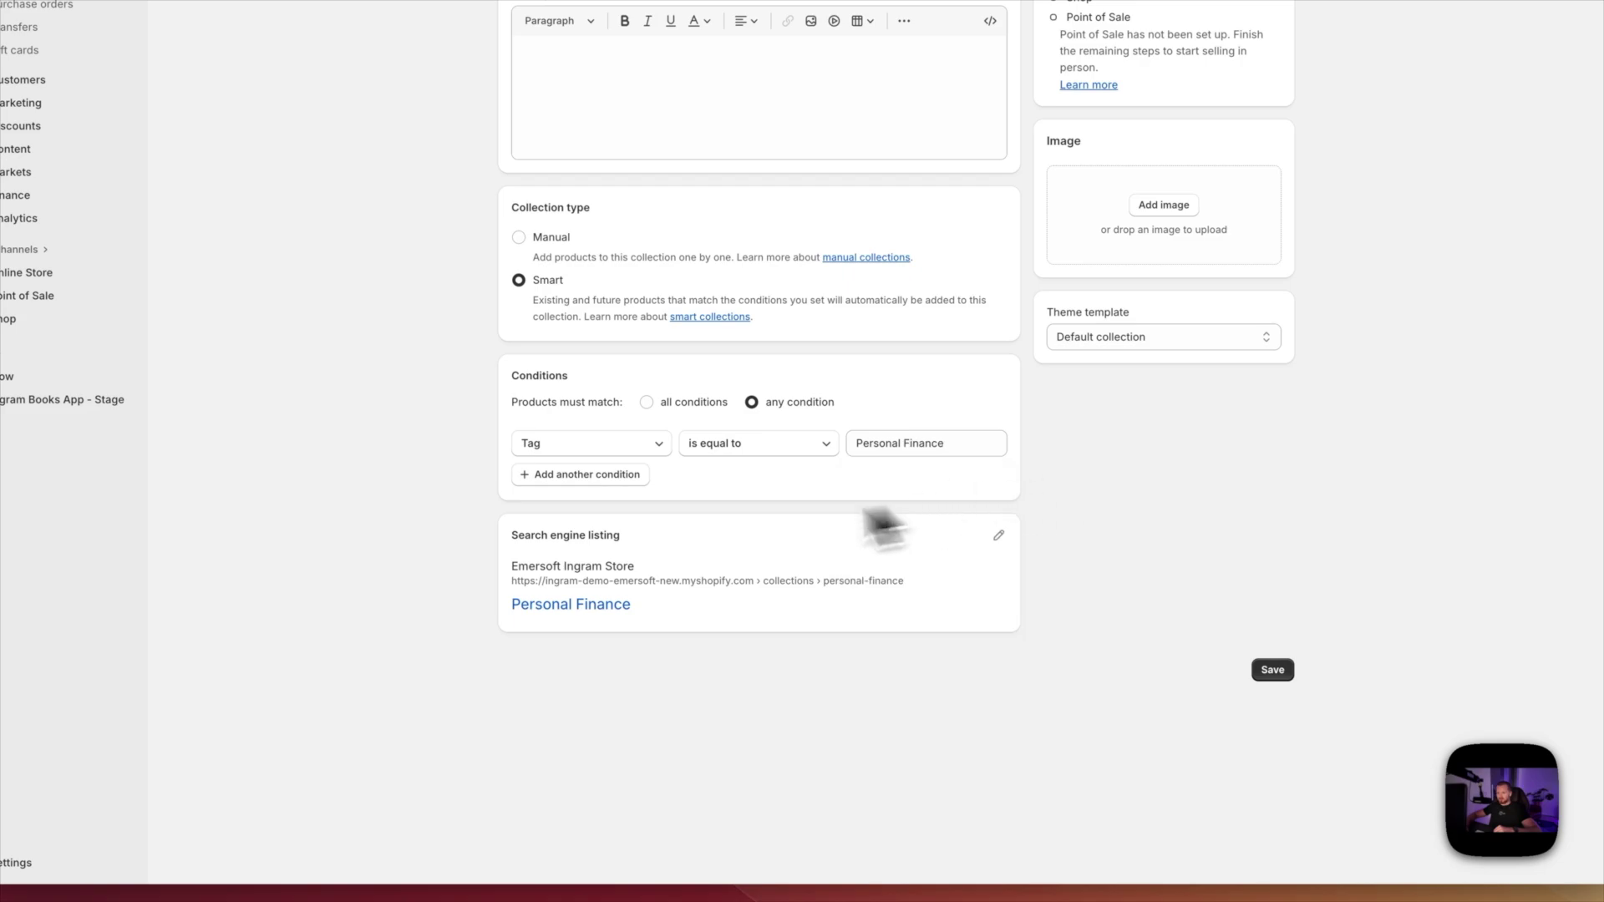
- Add a second condition to the Personal Finance collection with the tag equal to Investments & Securities
click(618, 474)
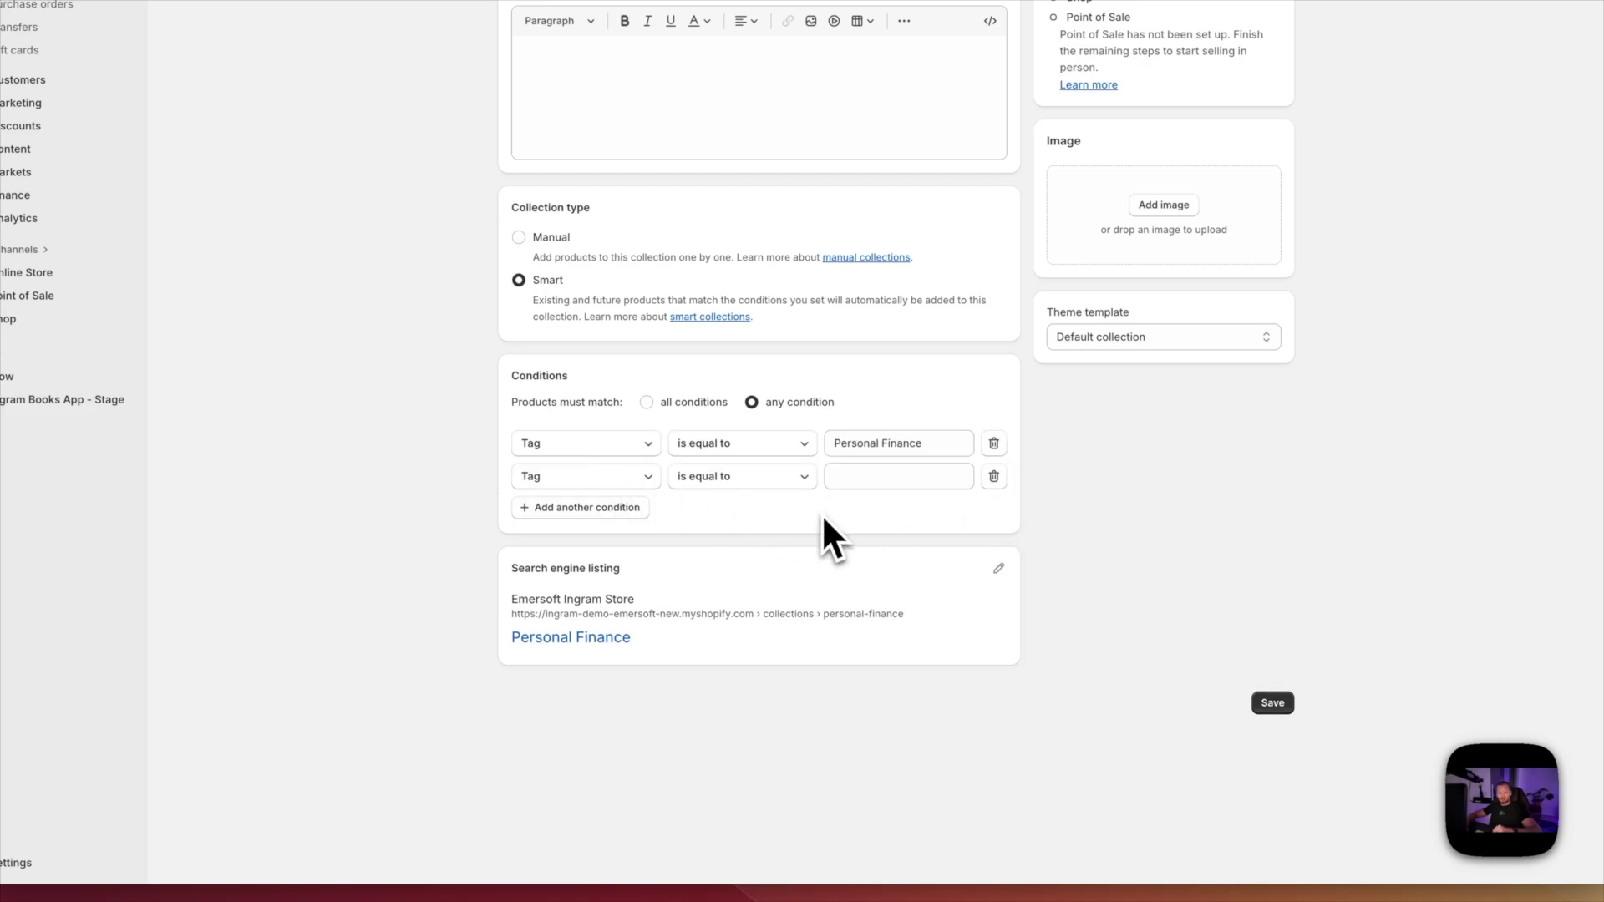
click(870, 475)
text(Investments & Securities)
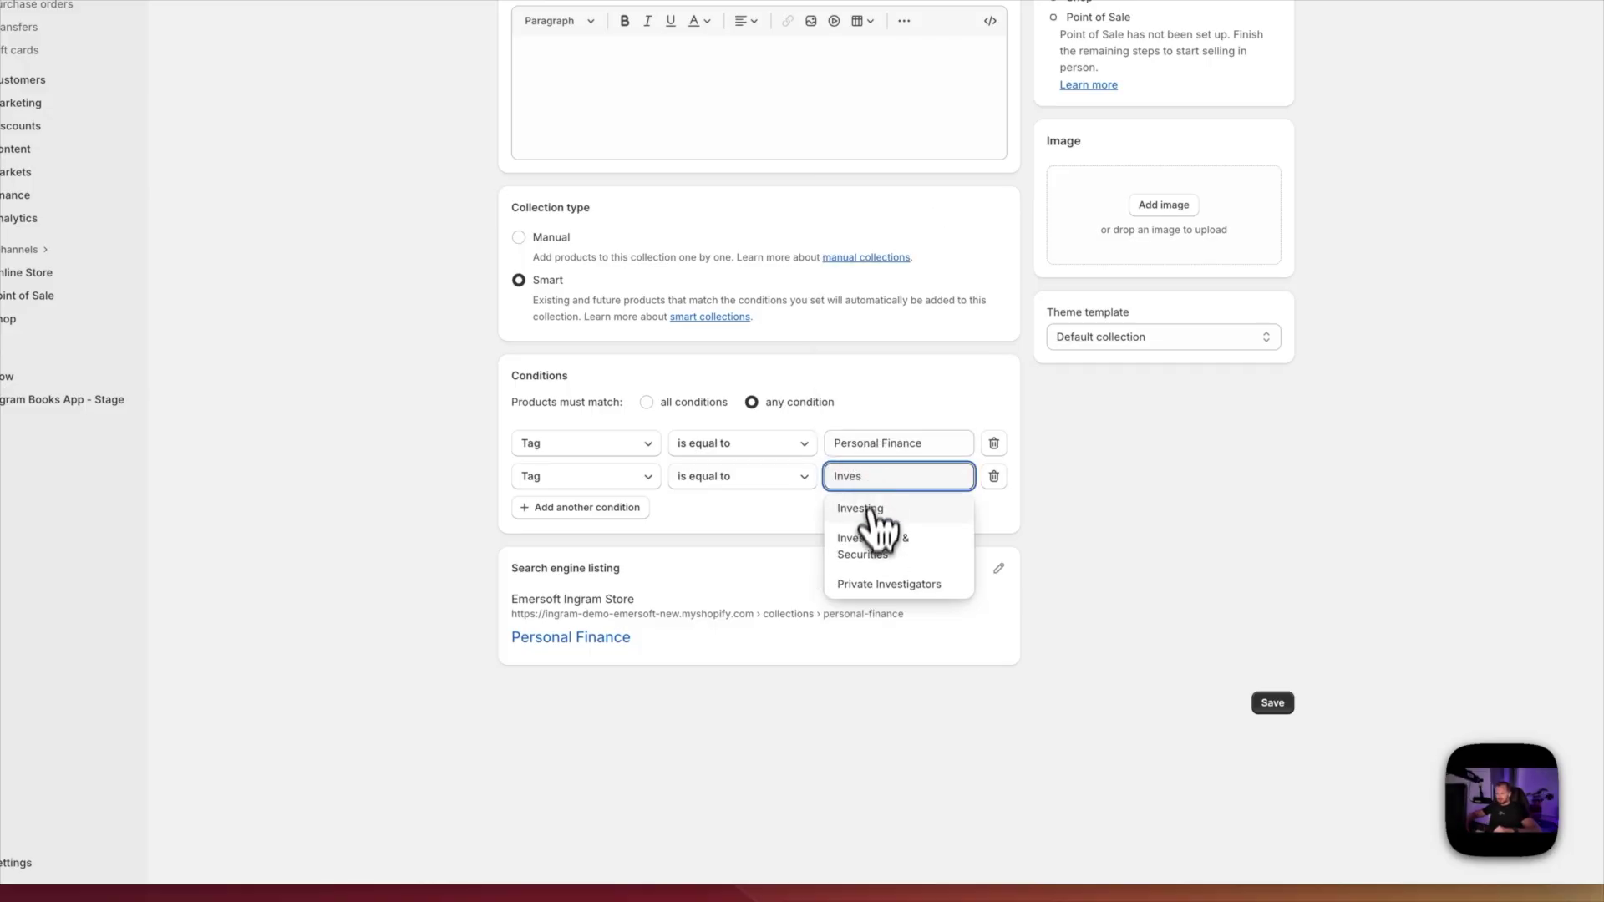
click(867, 541)
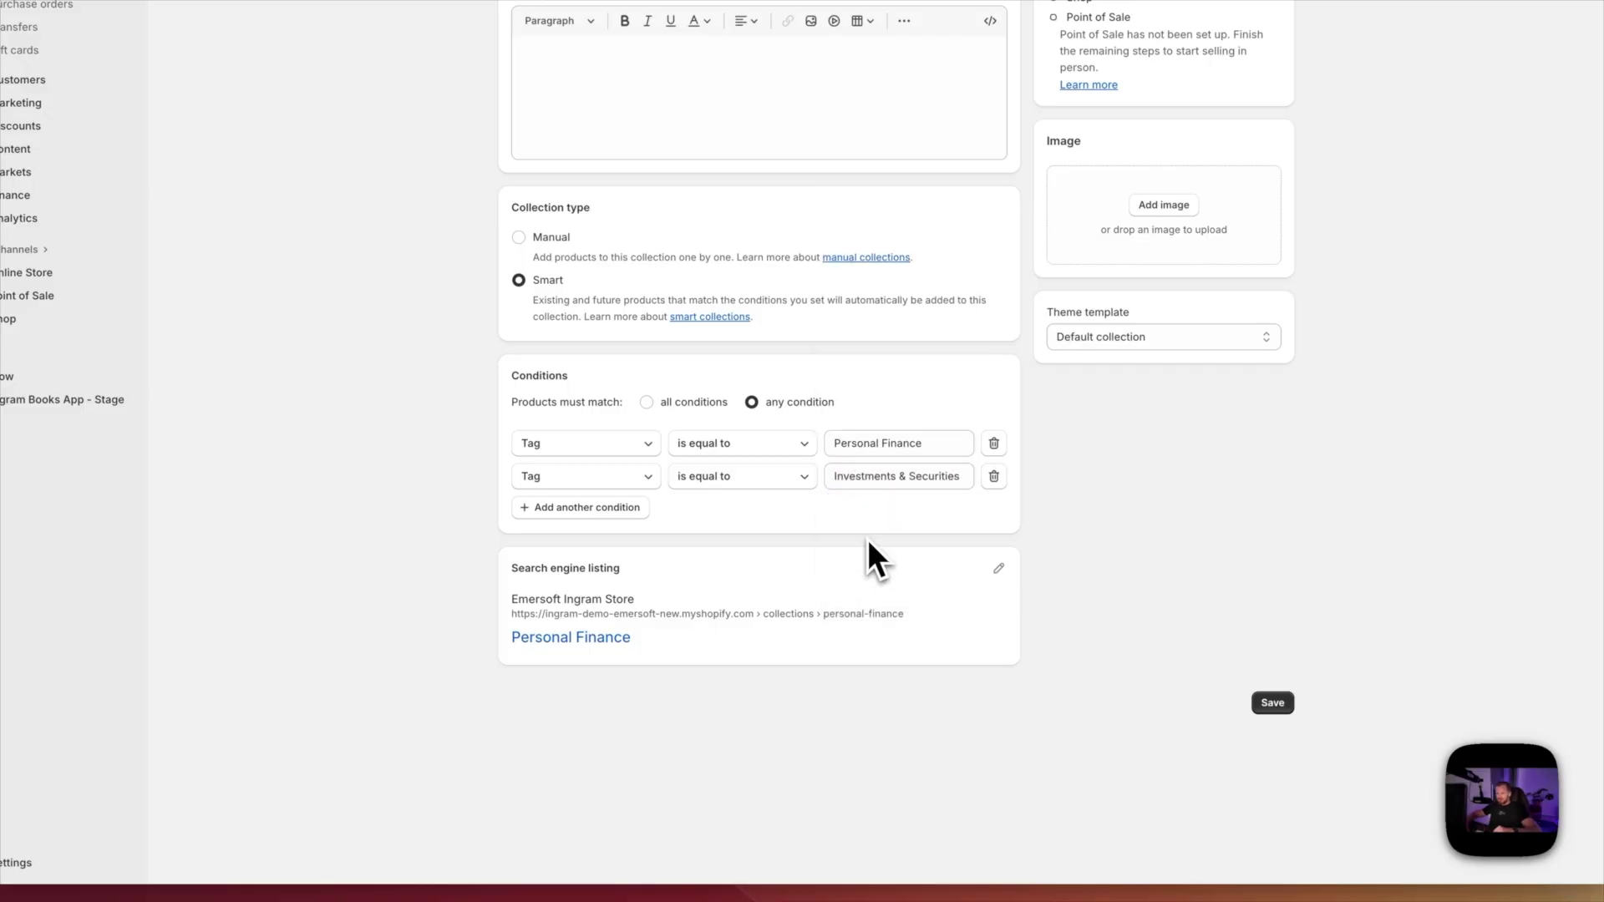
- Add a third condition to the Personal Finance collection with the tag equal to Personal Growth
click(606, 512)
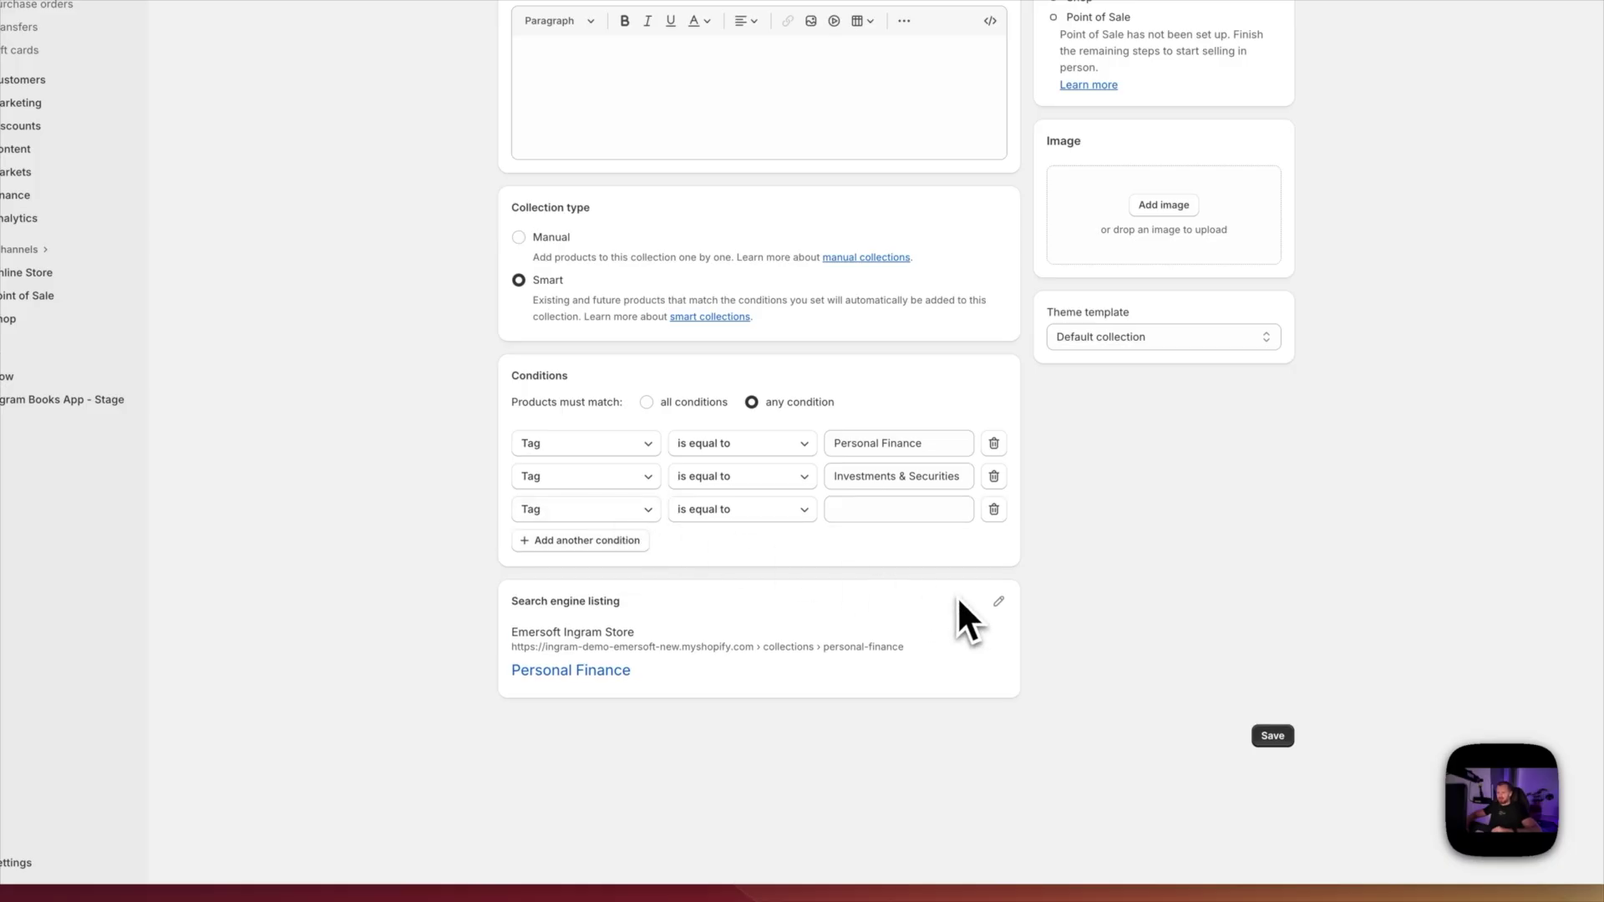
click(892, 511)
text(Personal)
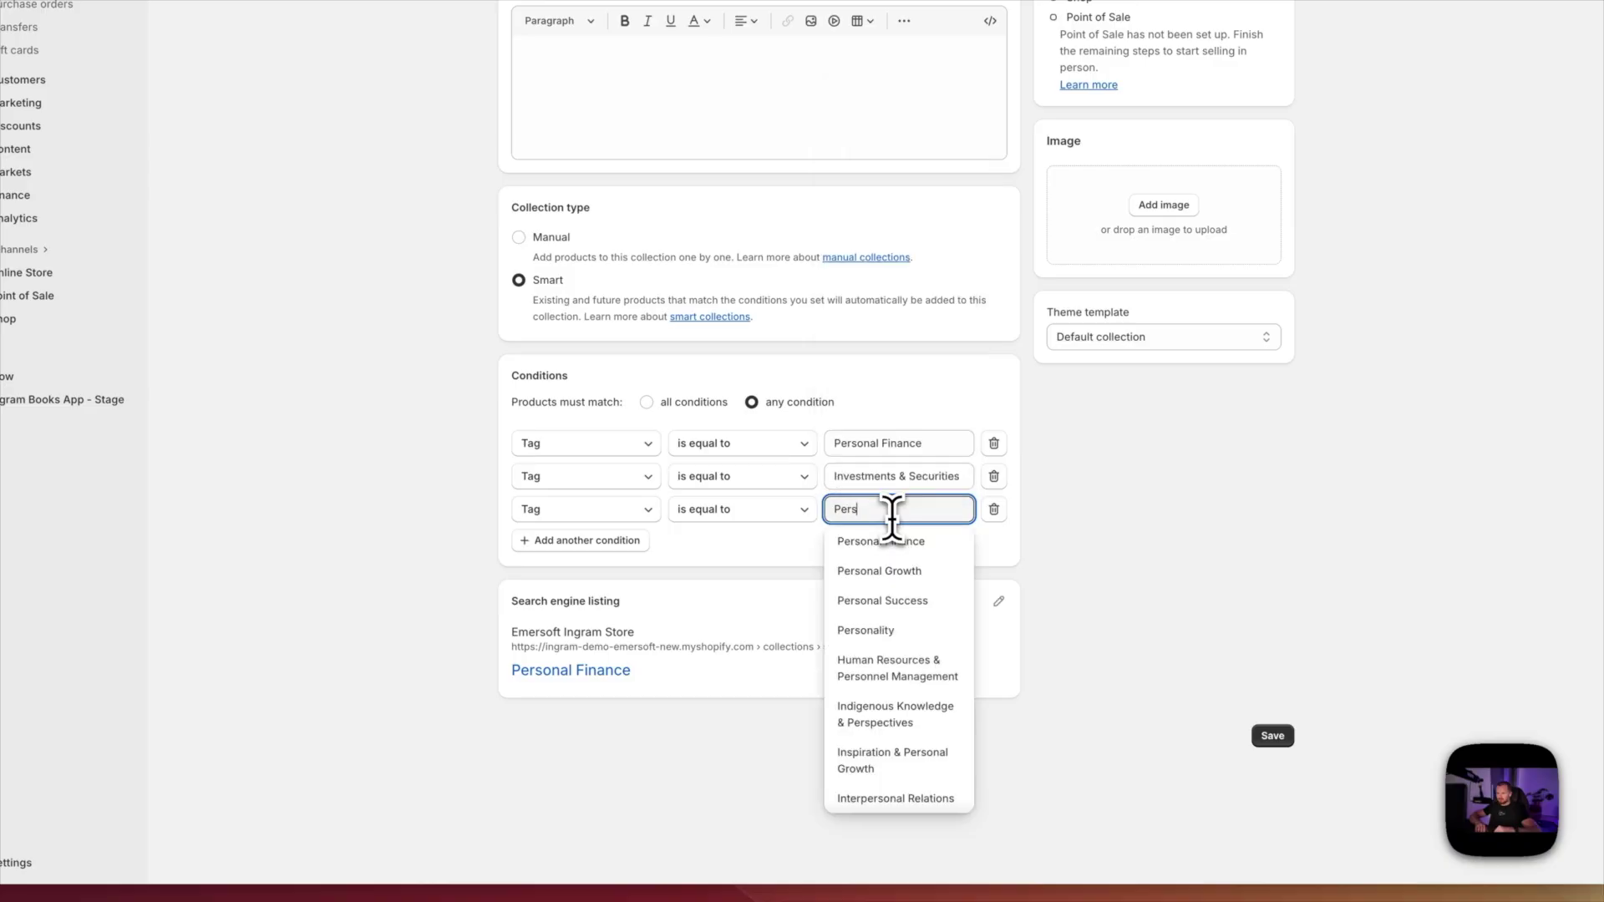
click(881, 574)
- Add a fourth condition to the Personal Finance collection with the tag equal to Personal Success, and save the collection
click(594, 541)
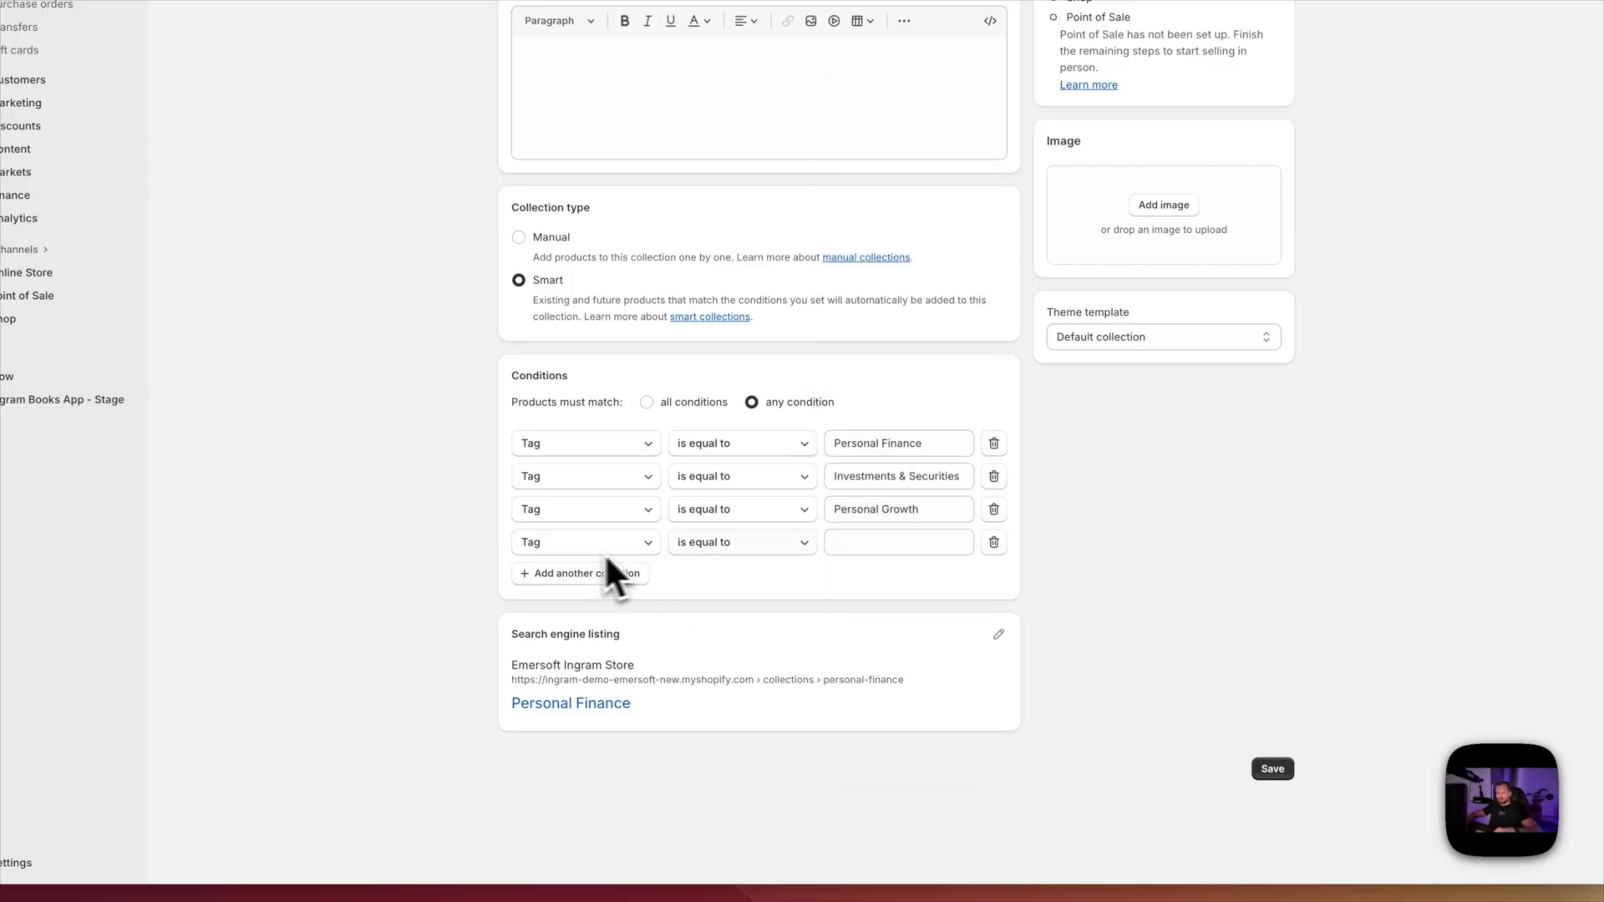
click(886, 541)
text(Person)
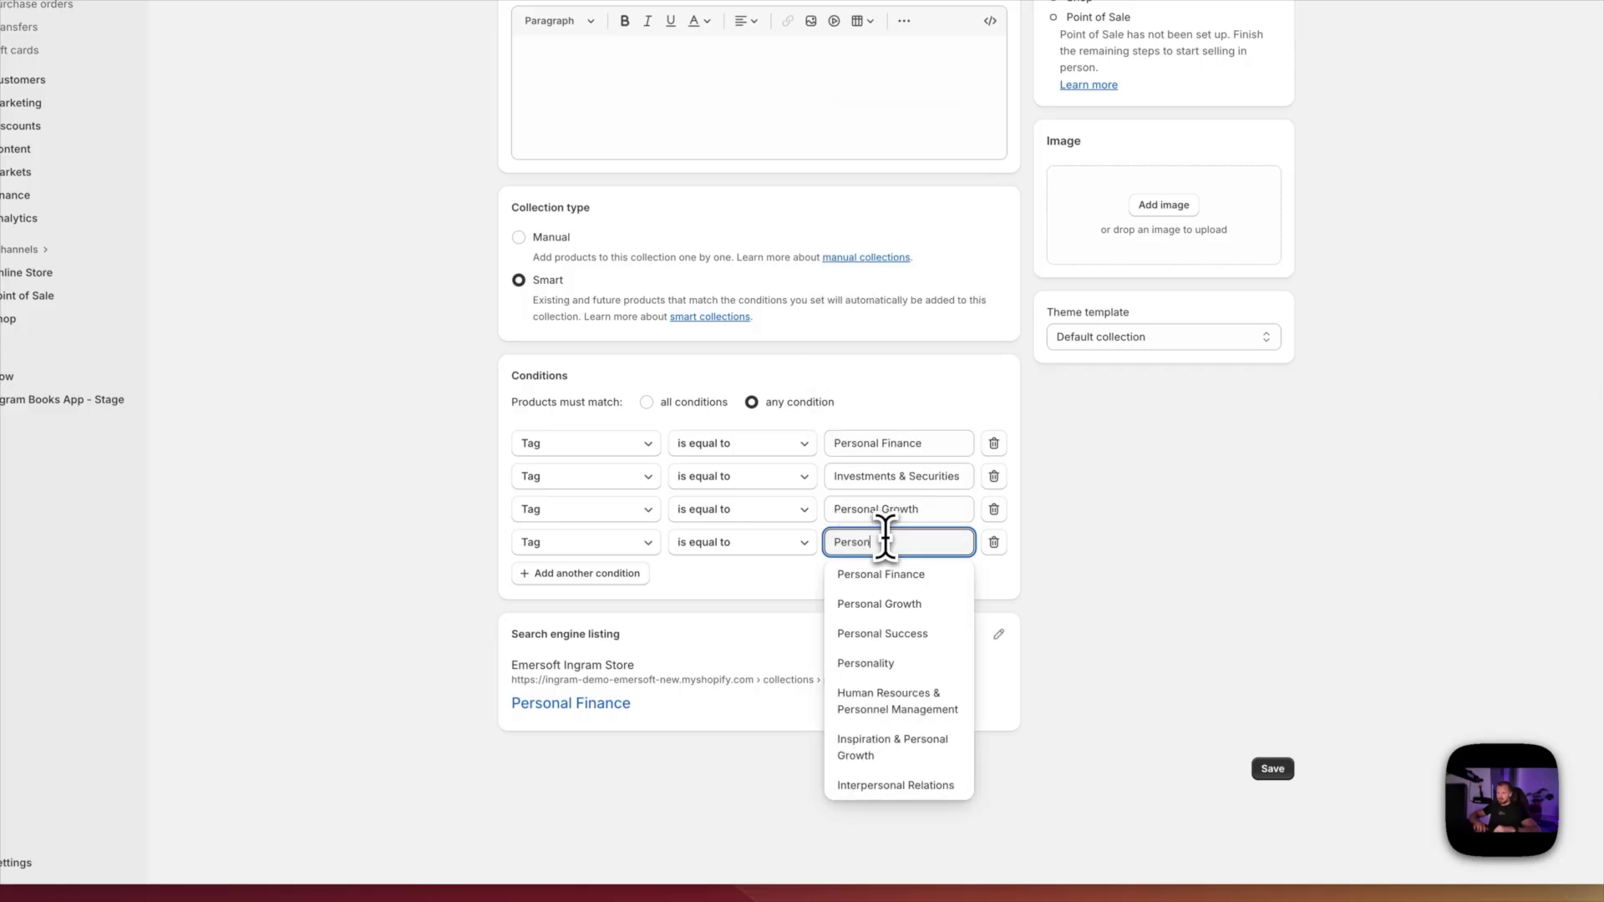
click(919, 638)
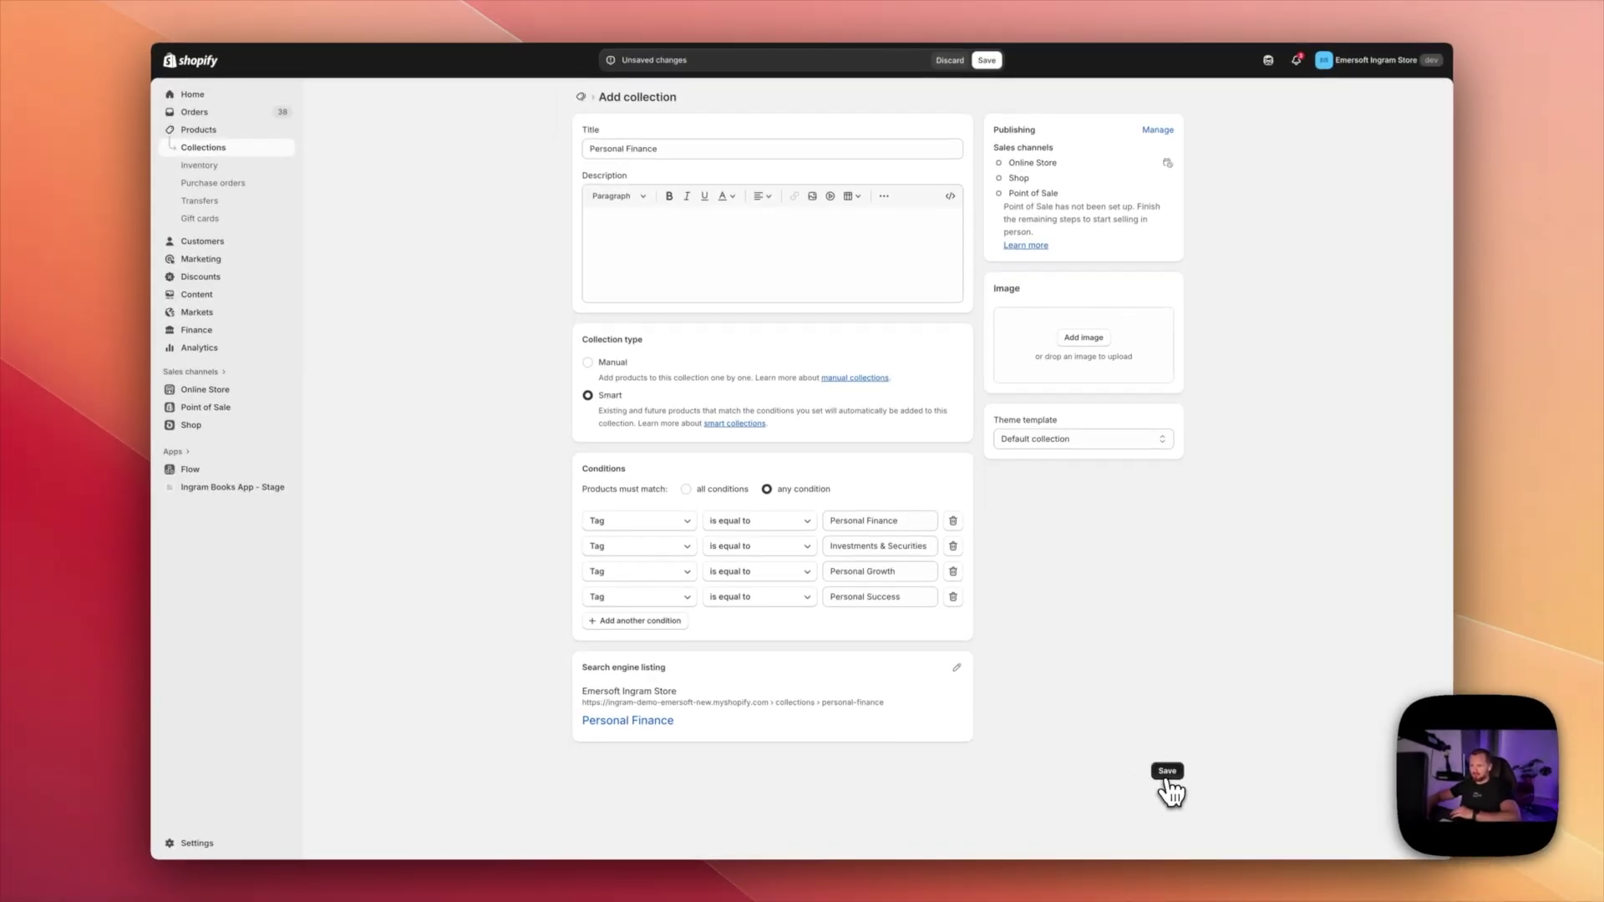
click(1168, 774)
- Check the products matched by the new Personal Finance collection and return to the list of all collections
scroll(831, 656, down, 5)
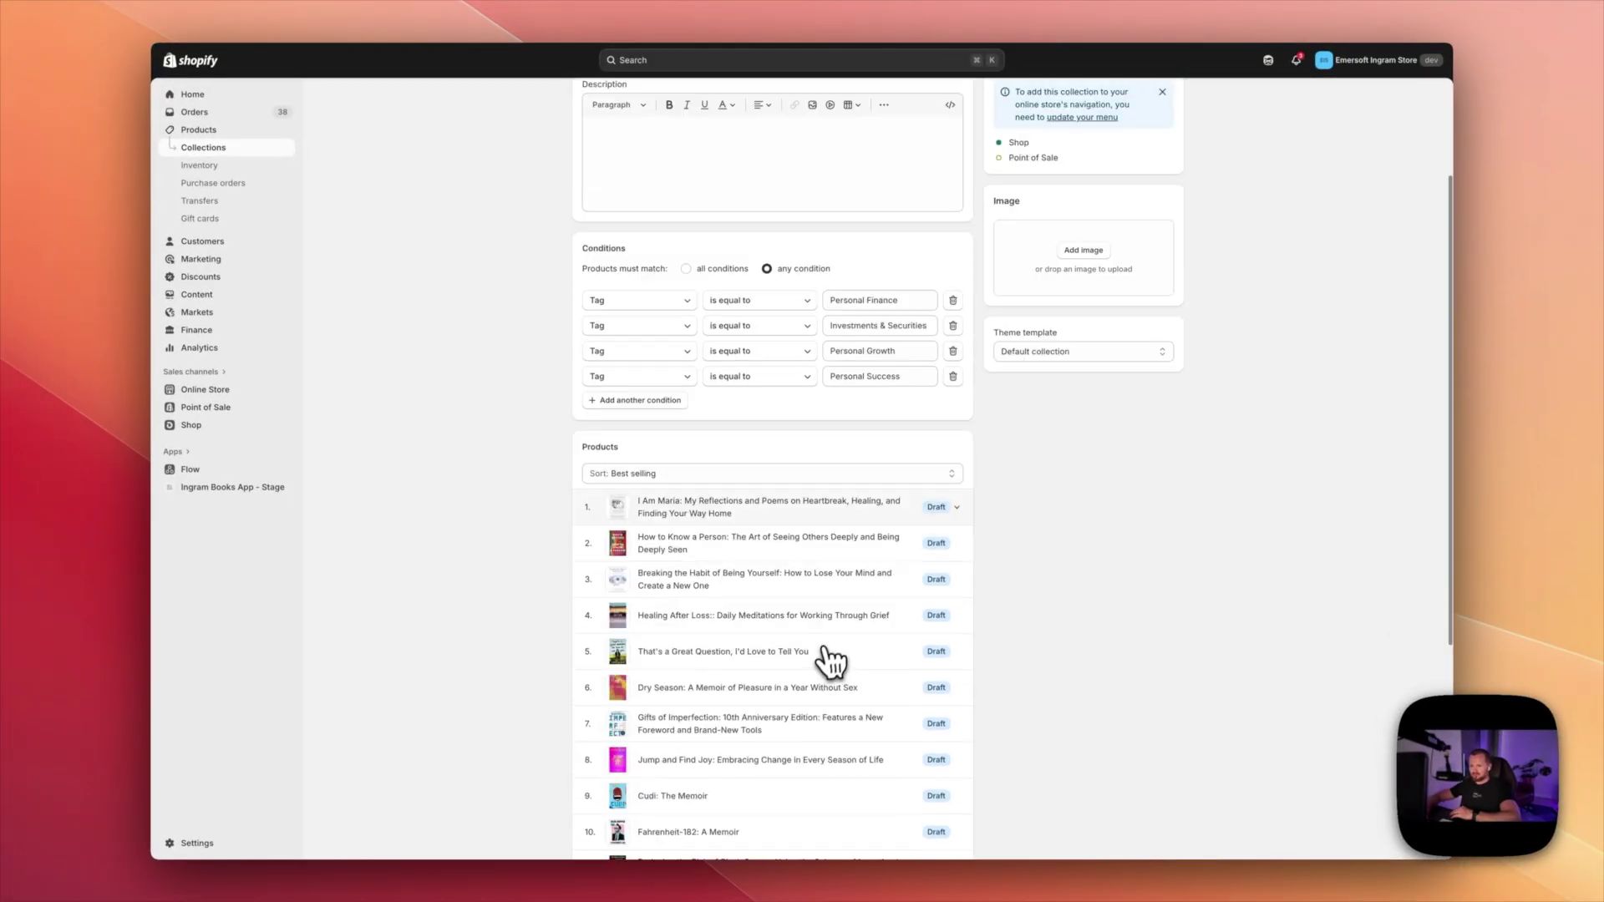
scroll(792, 517, up, 5)
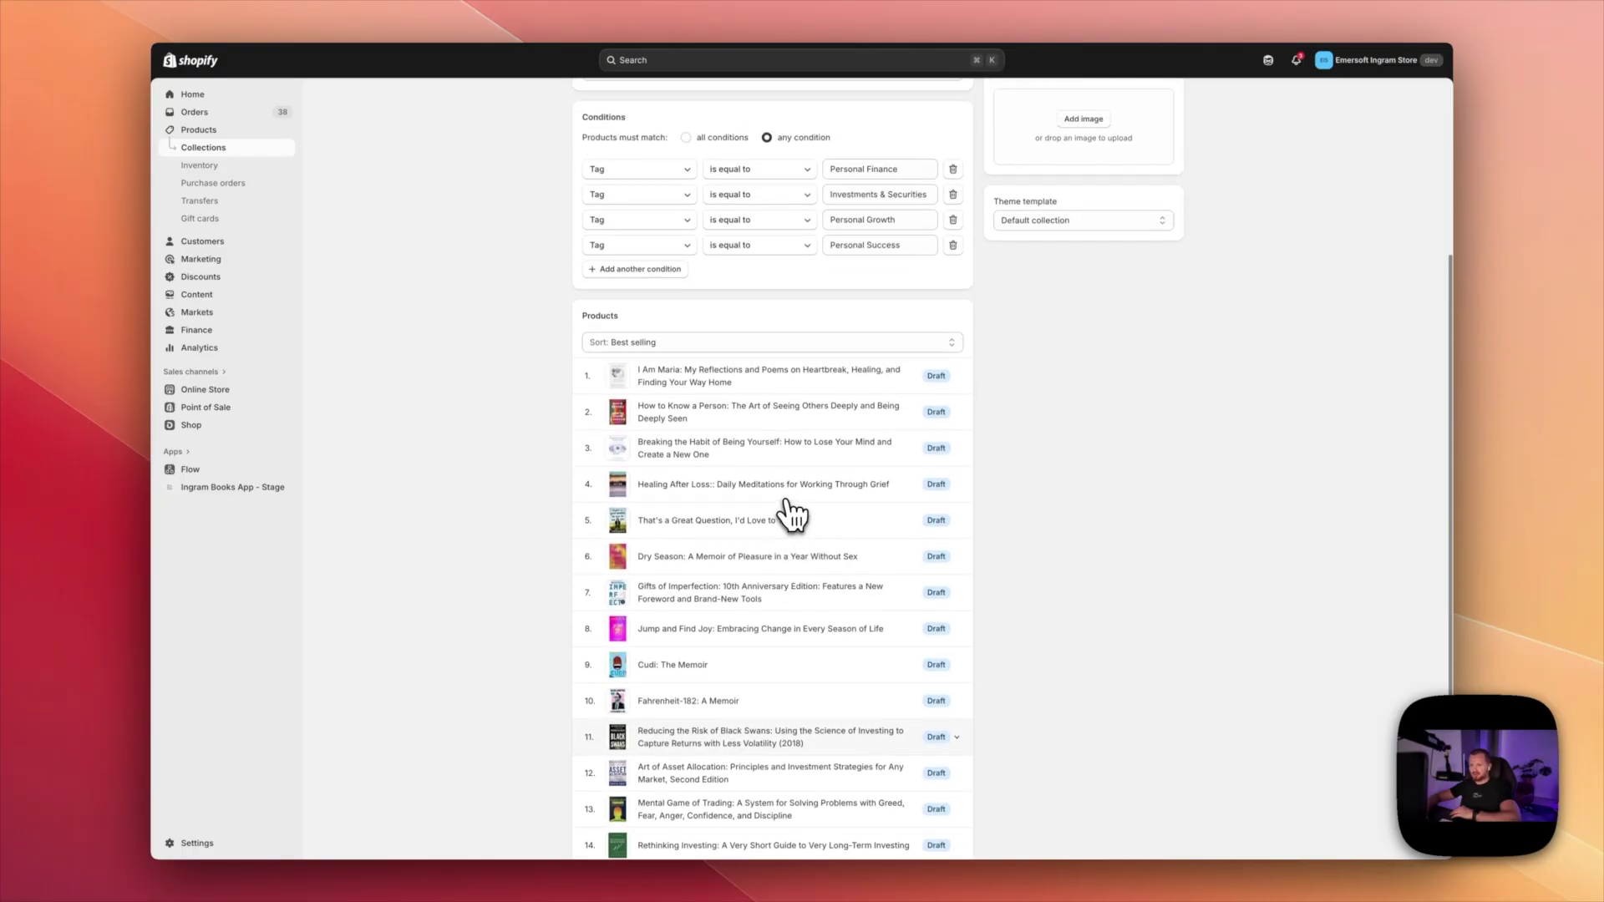
scroll(792, 517, up, 3)
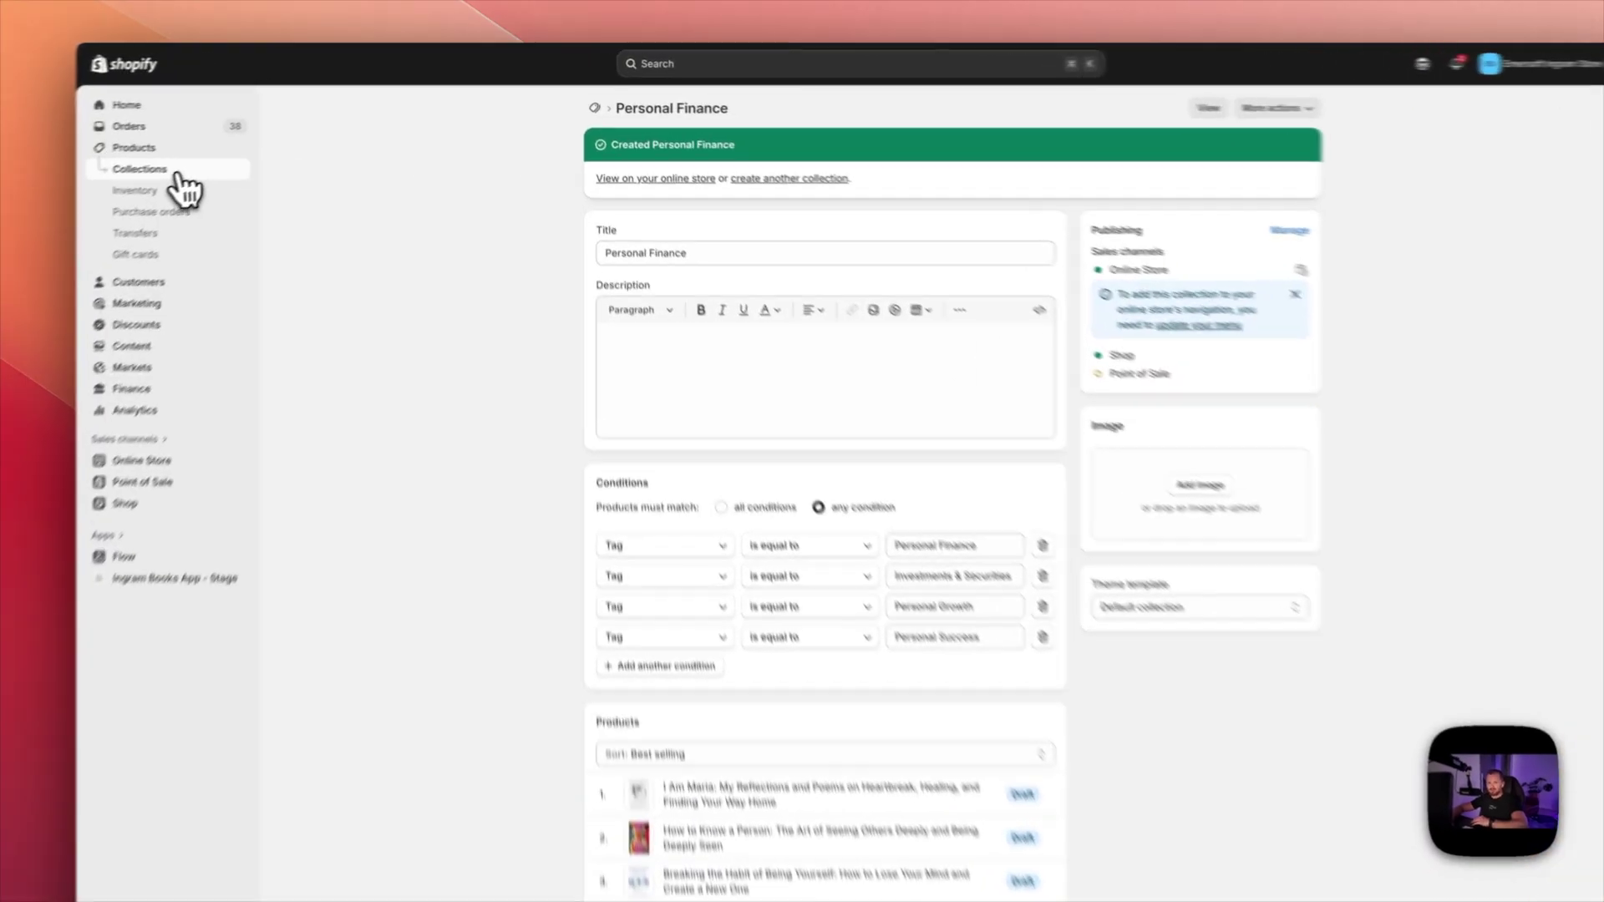
click(167, 170)
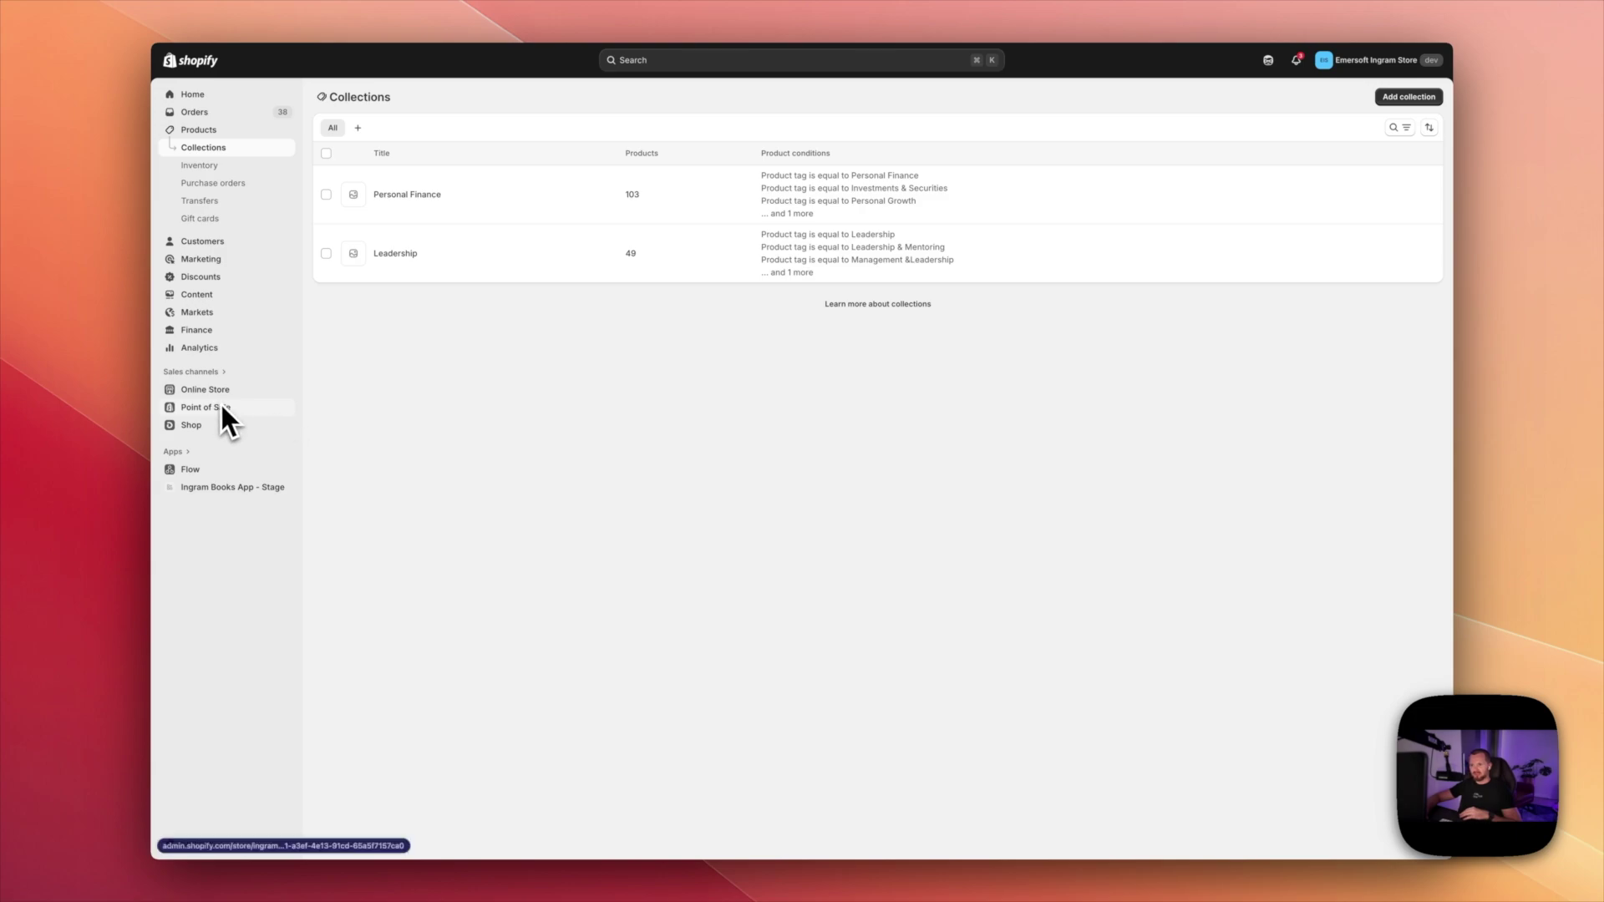
- Open the Personal Finance collection from the collections list and review the status of its products
click(415, 196)
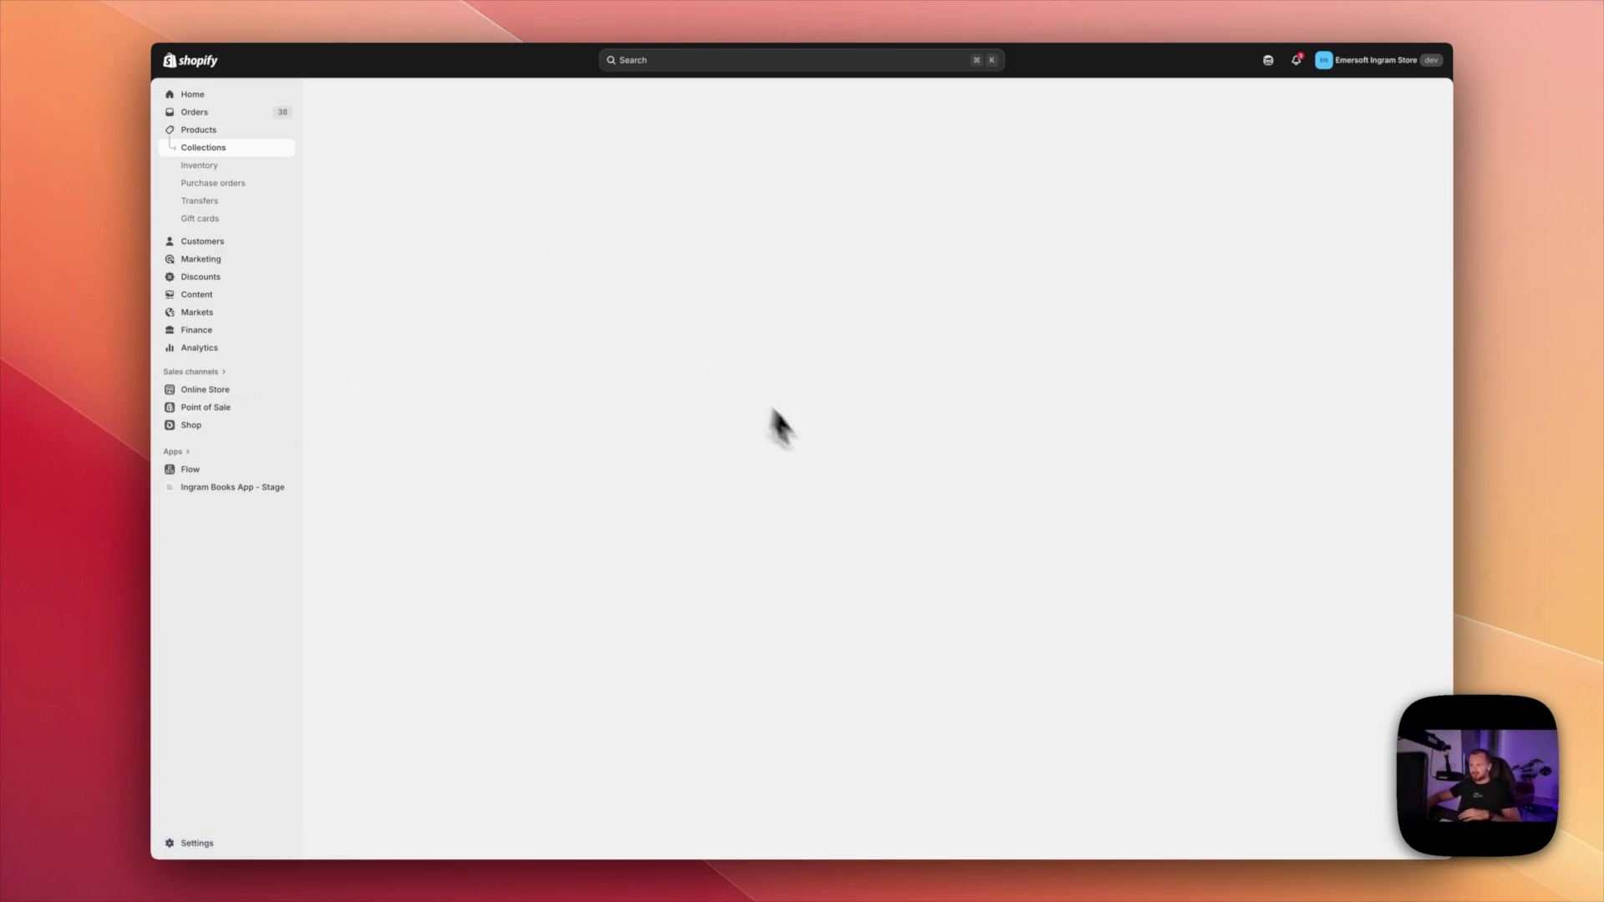
scroll(831, 452, down, 3)
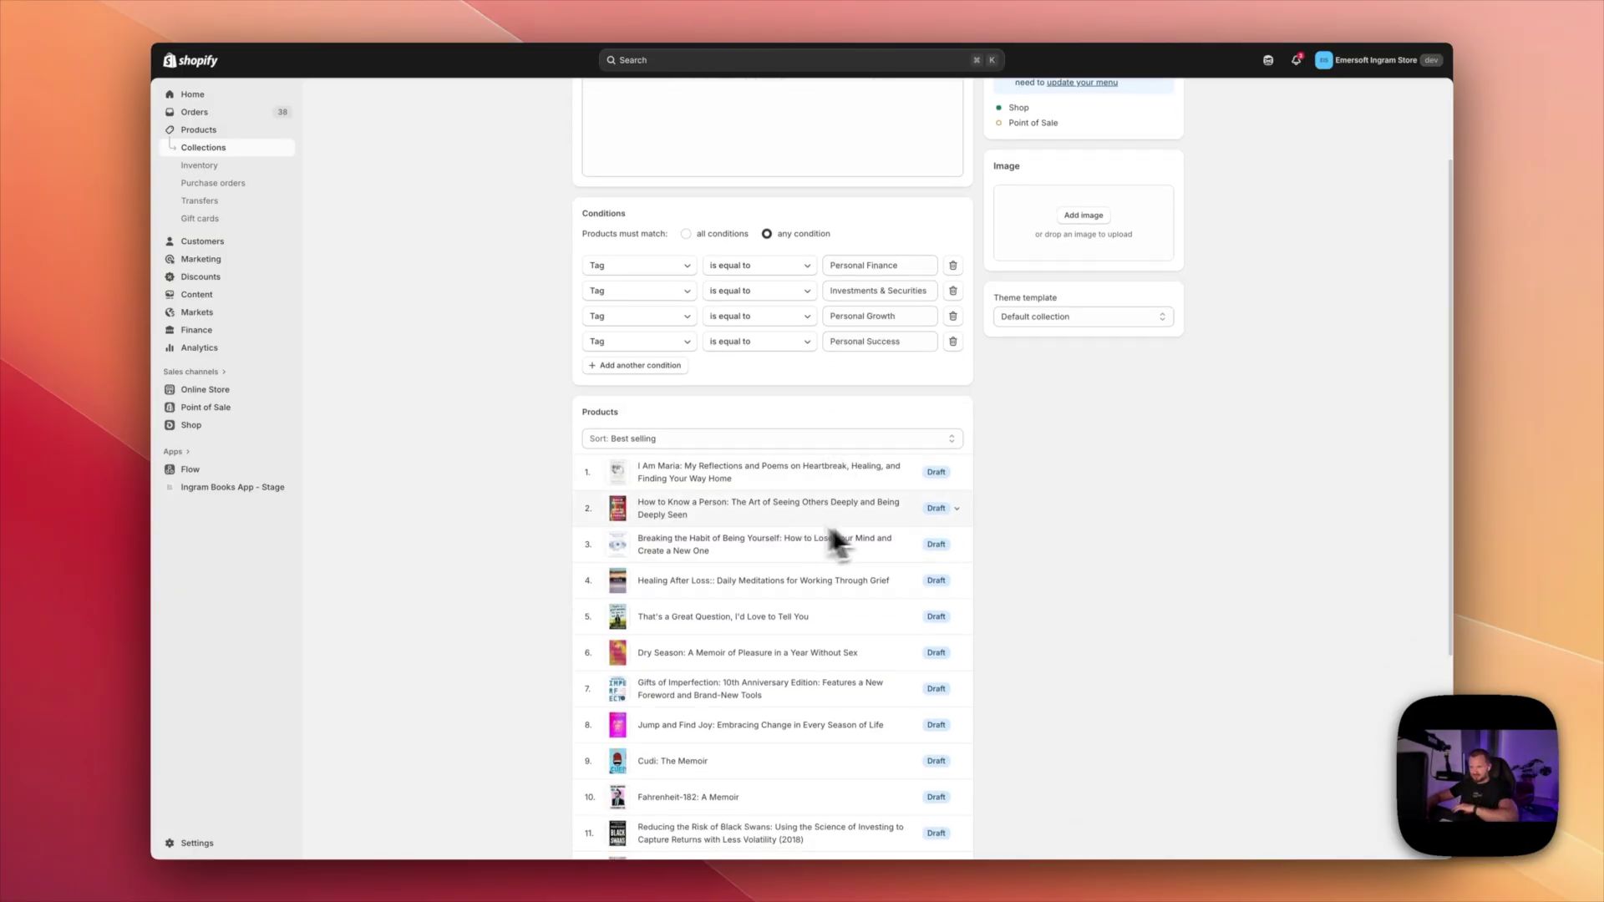
scroll(923, 581, down, 5)
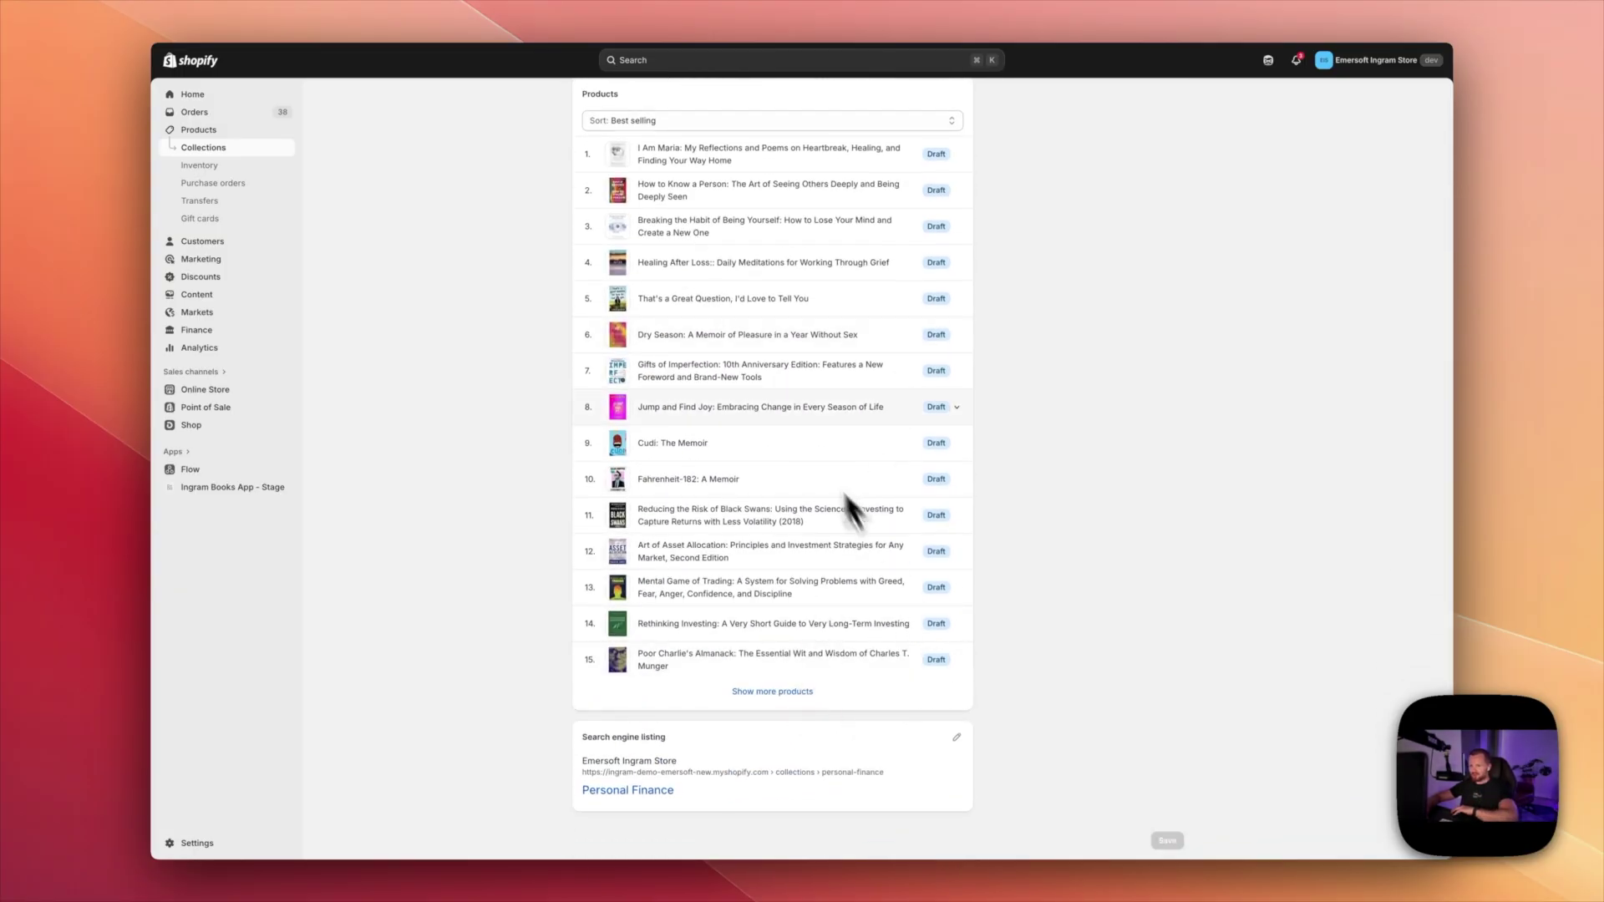
scroll(802, 418, up, 8)
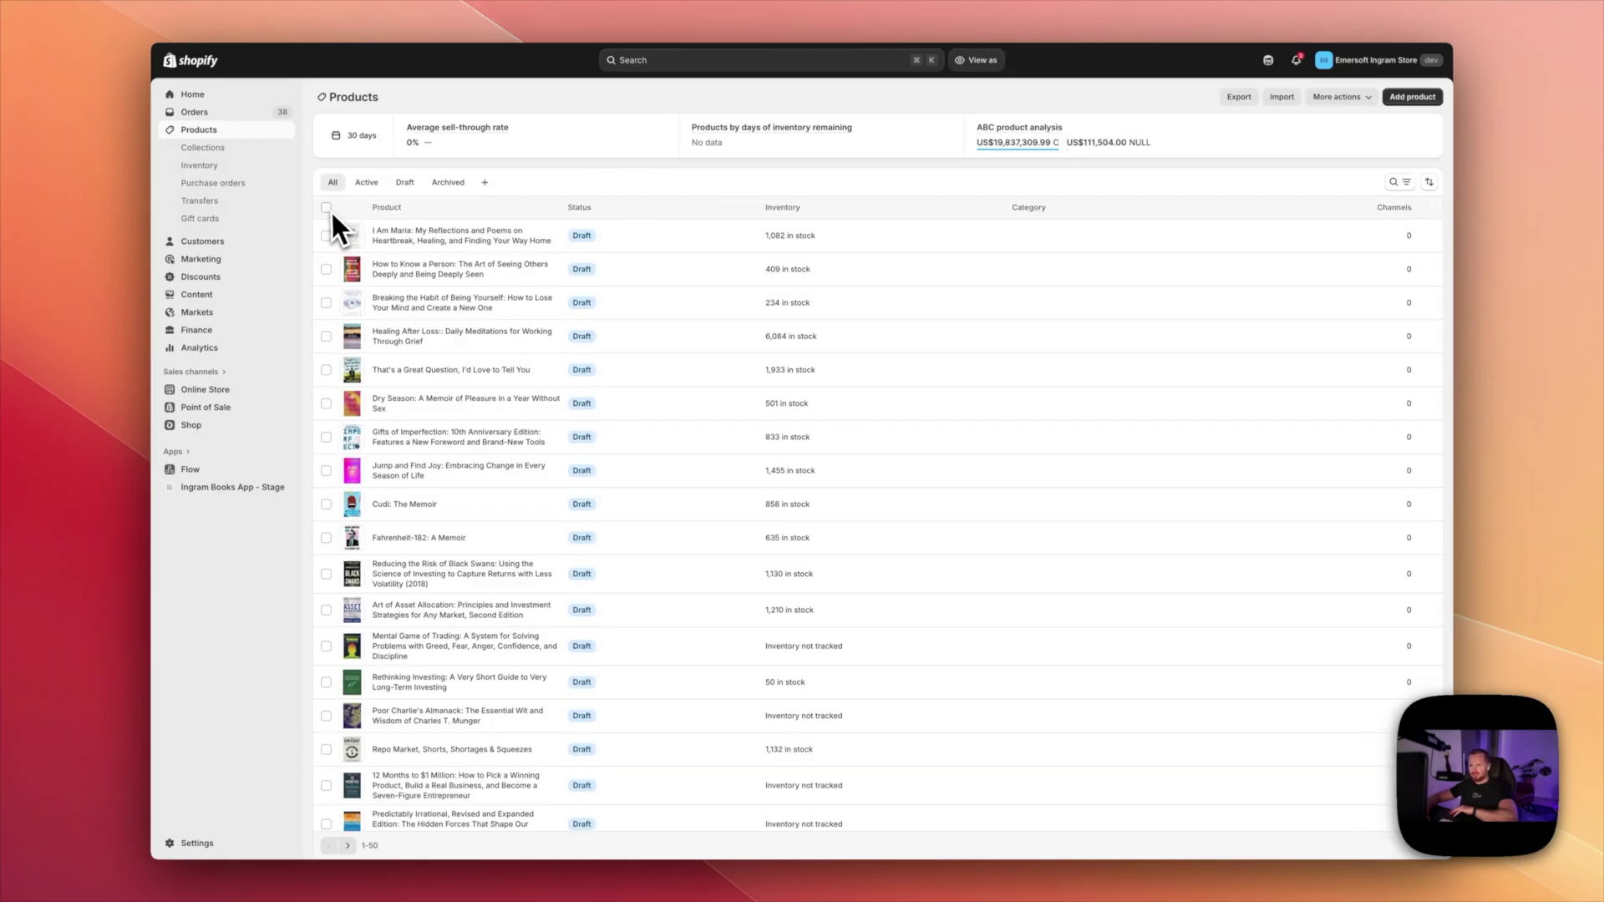
- Select all products in the store and set their status to active
click(327, 208)
click(370, 208)
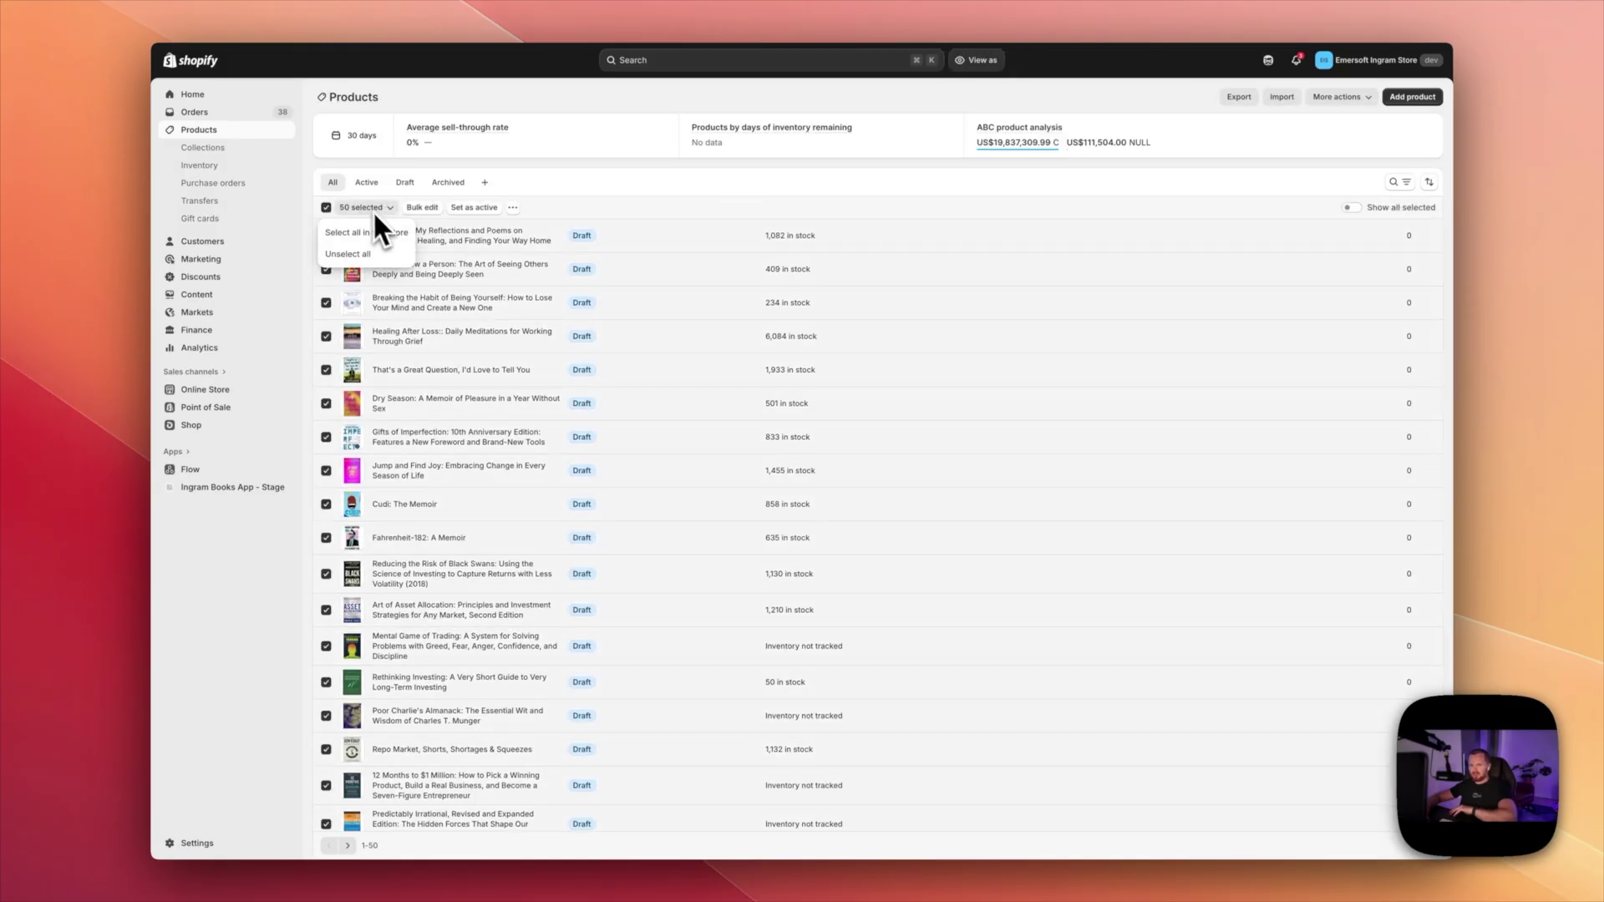
click(377, 235)
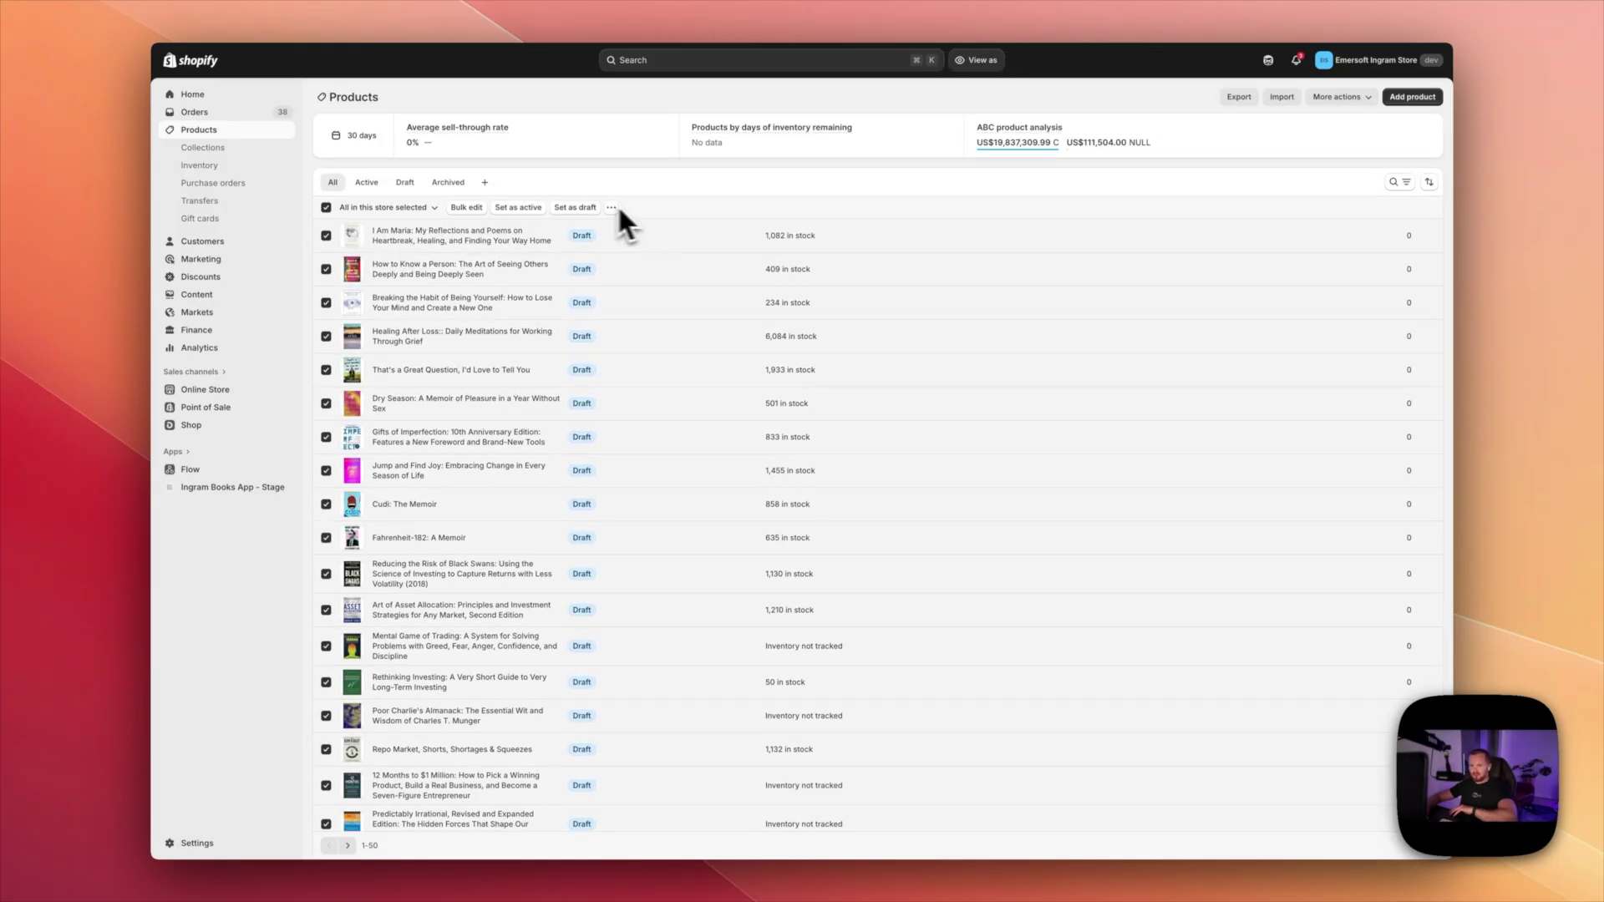
click(525, 210)
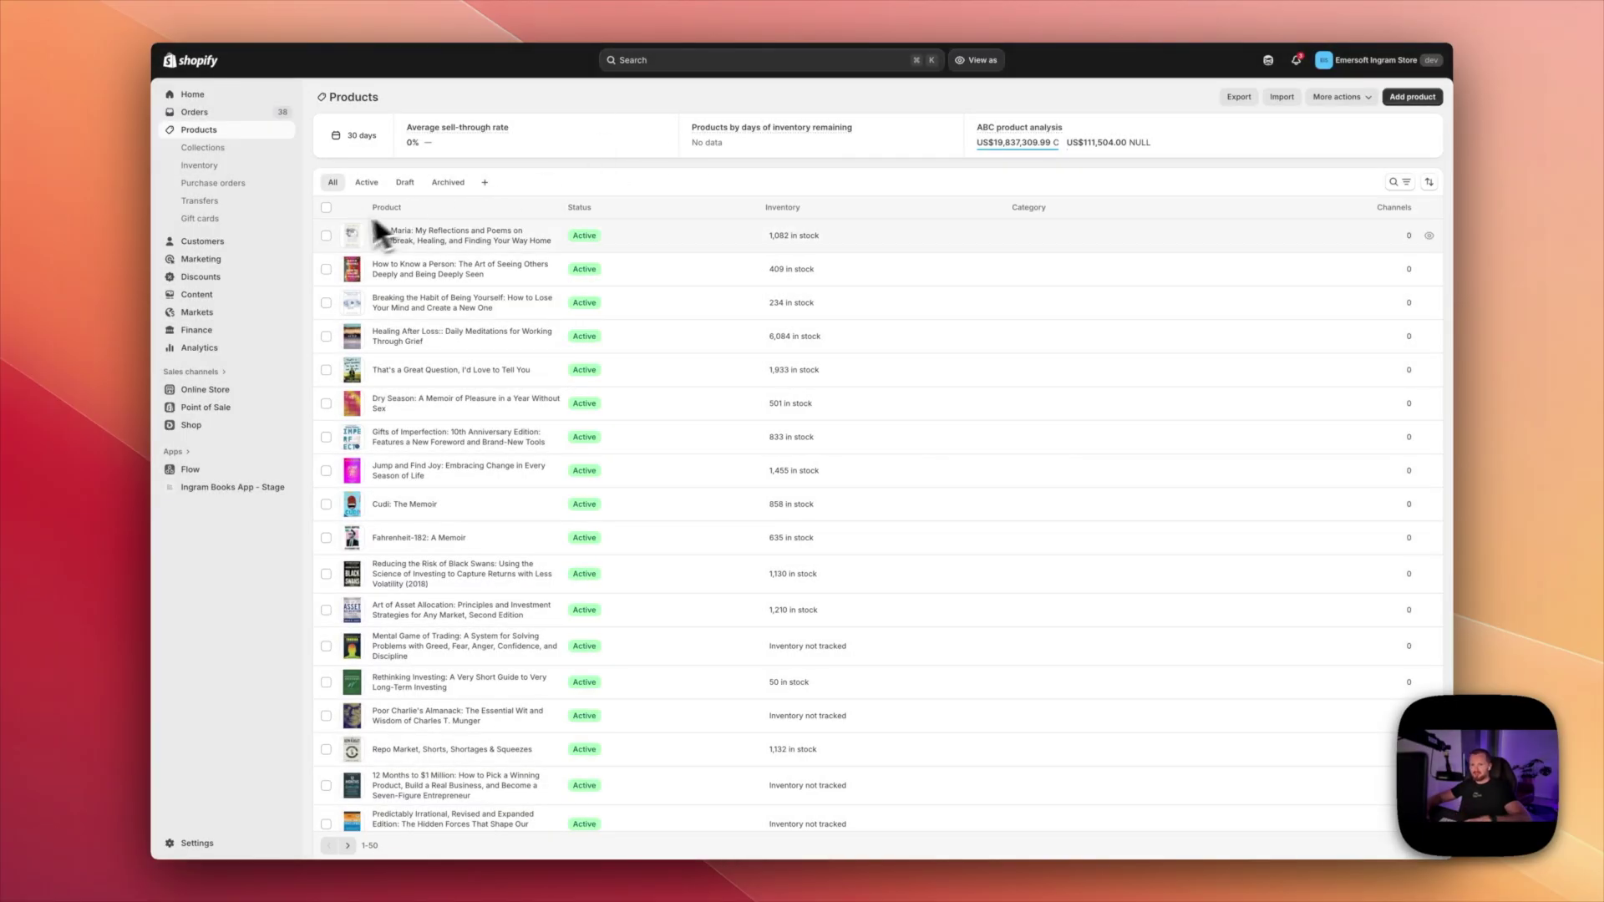
- Select all products in the store again and include them in the sales channels
click(326, 207)
click(362, 208)
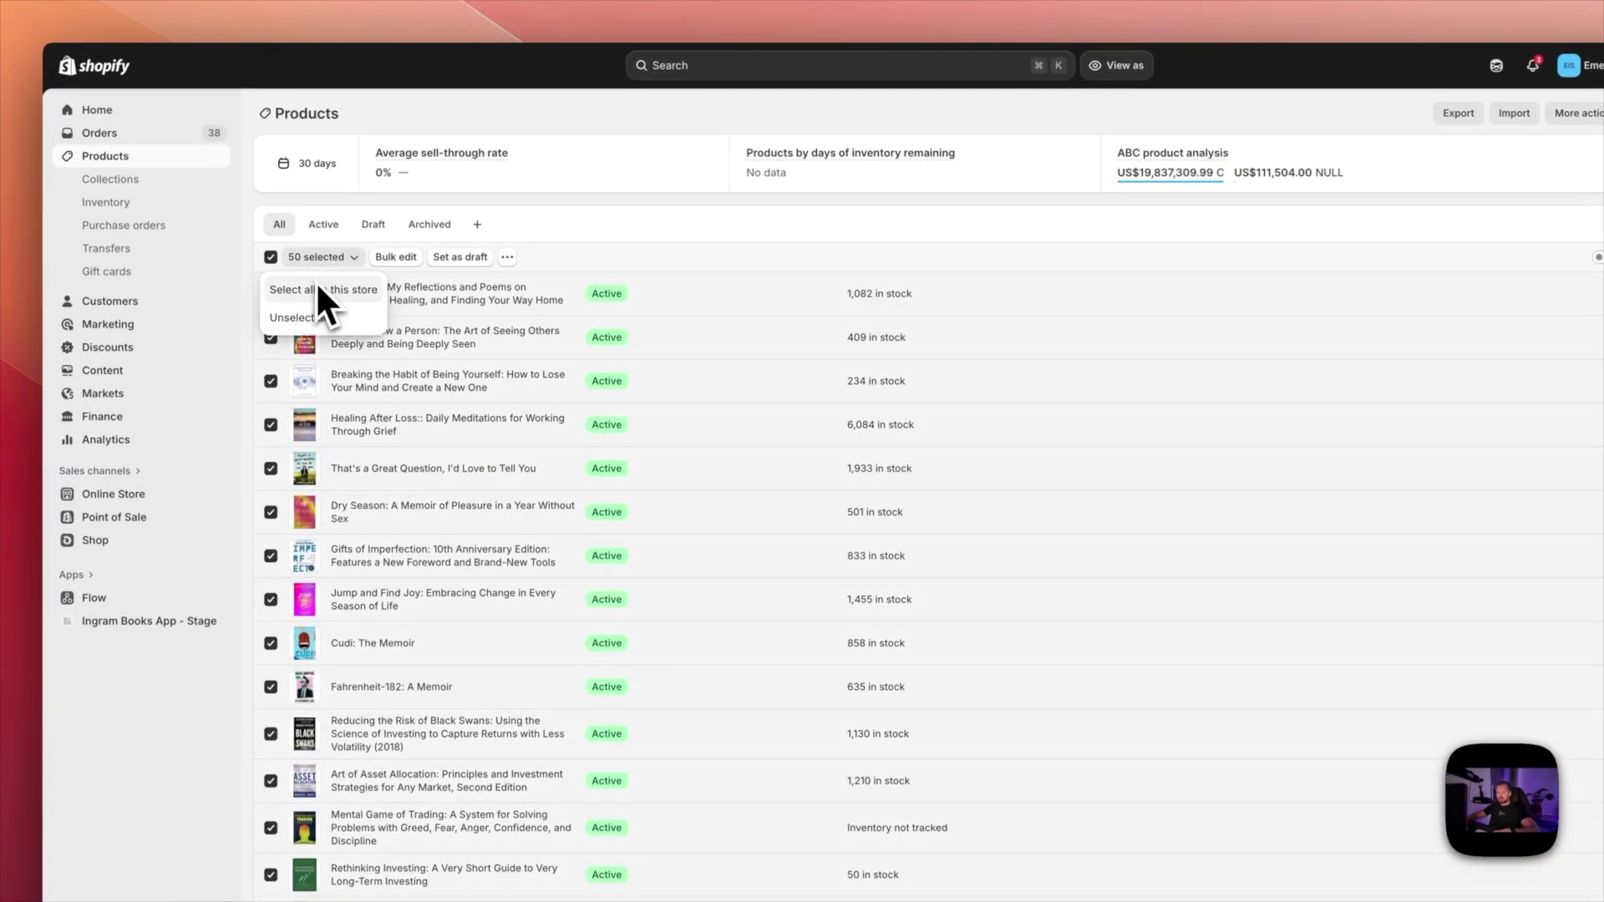
click(345, 289)
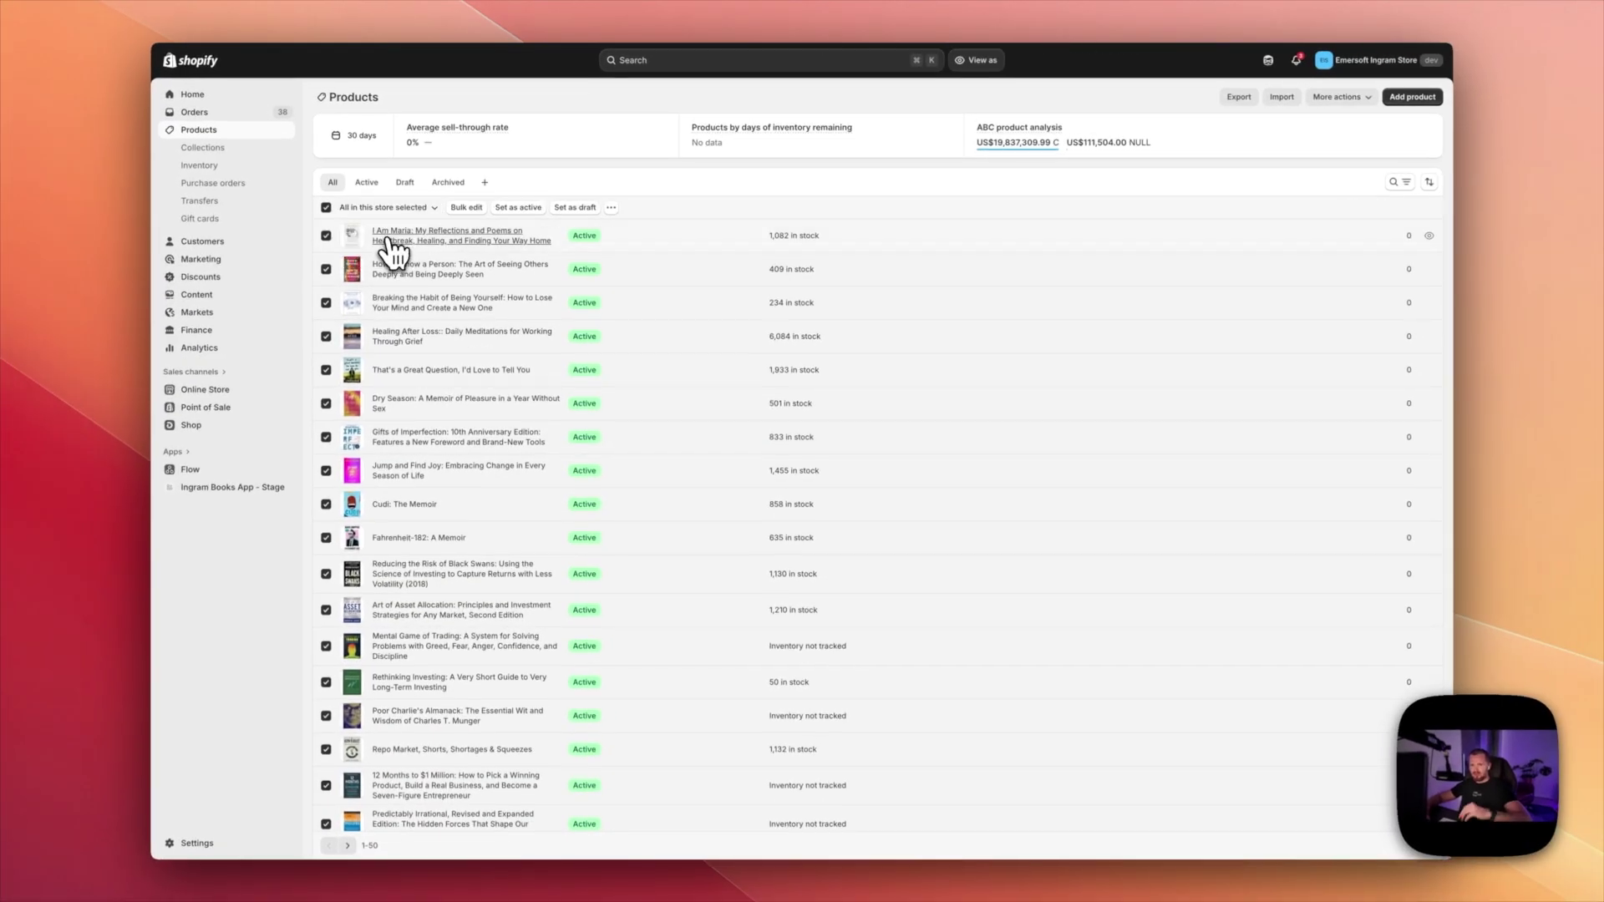
click(612, 208)
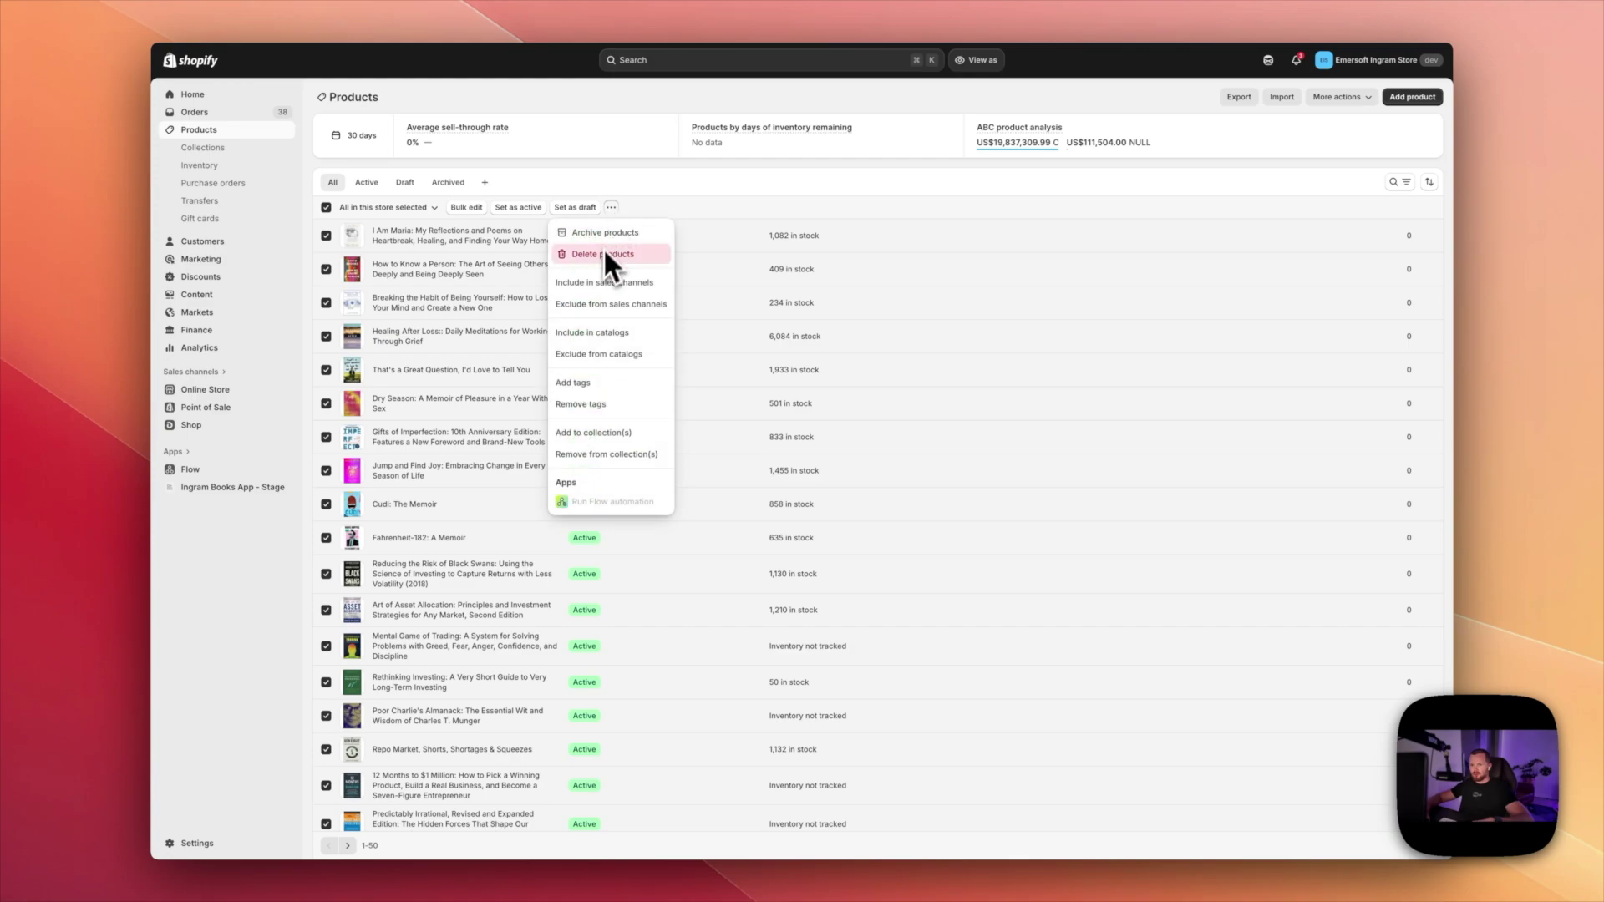
click(646, 285)
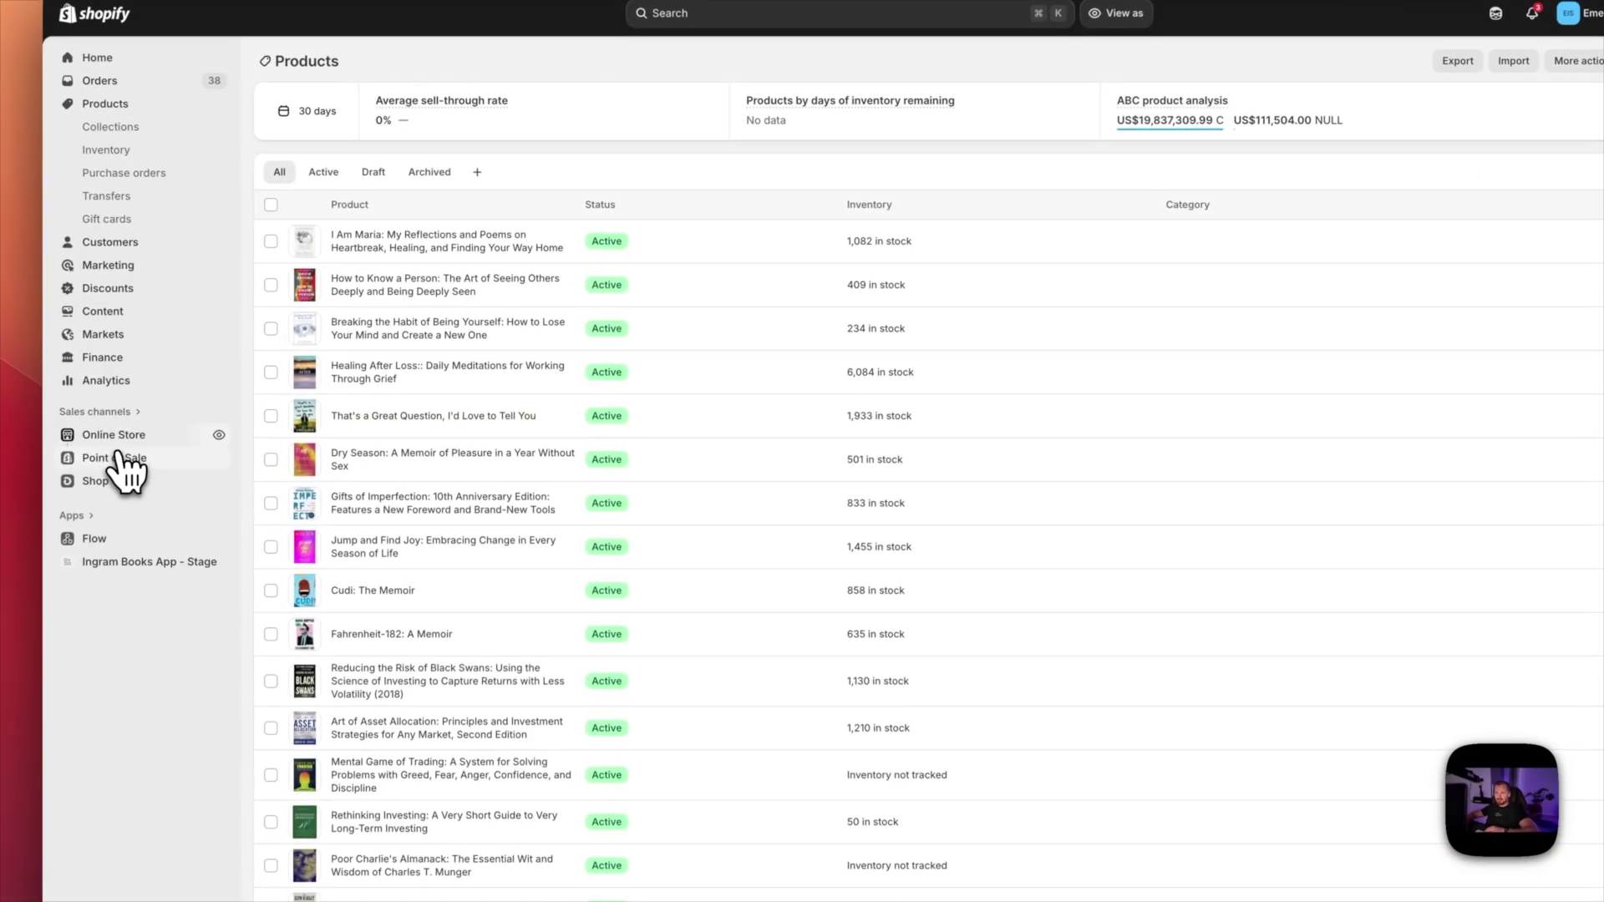
- Open the online store's current Publisher theme for customization and go to the home page's featured product area
click(212, 396)
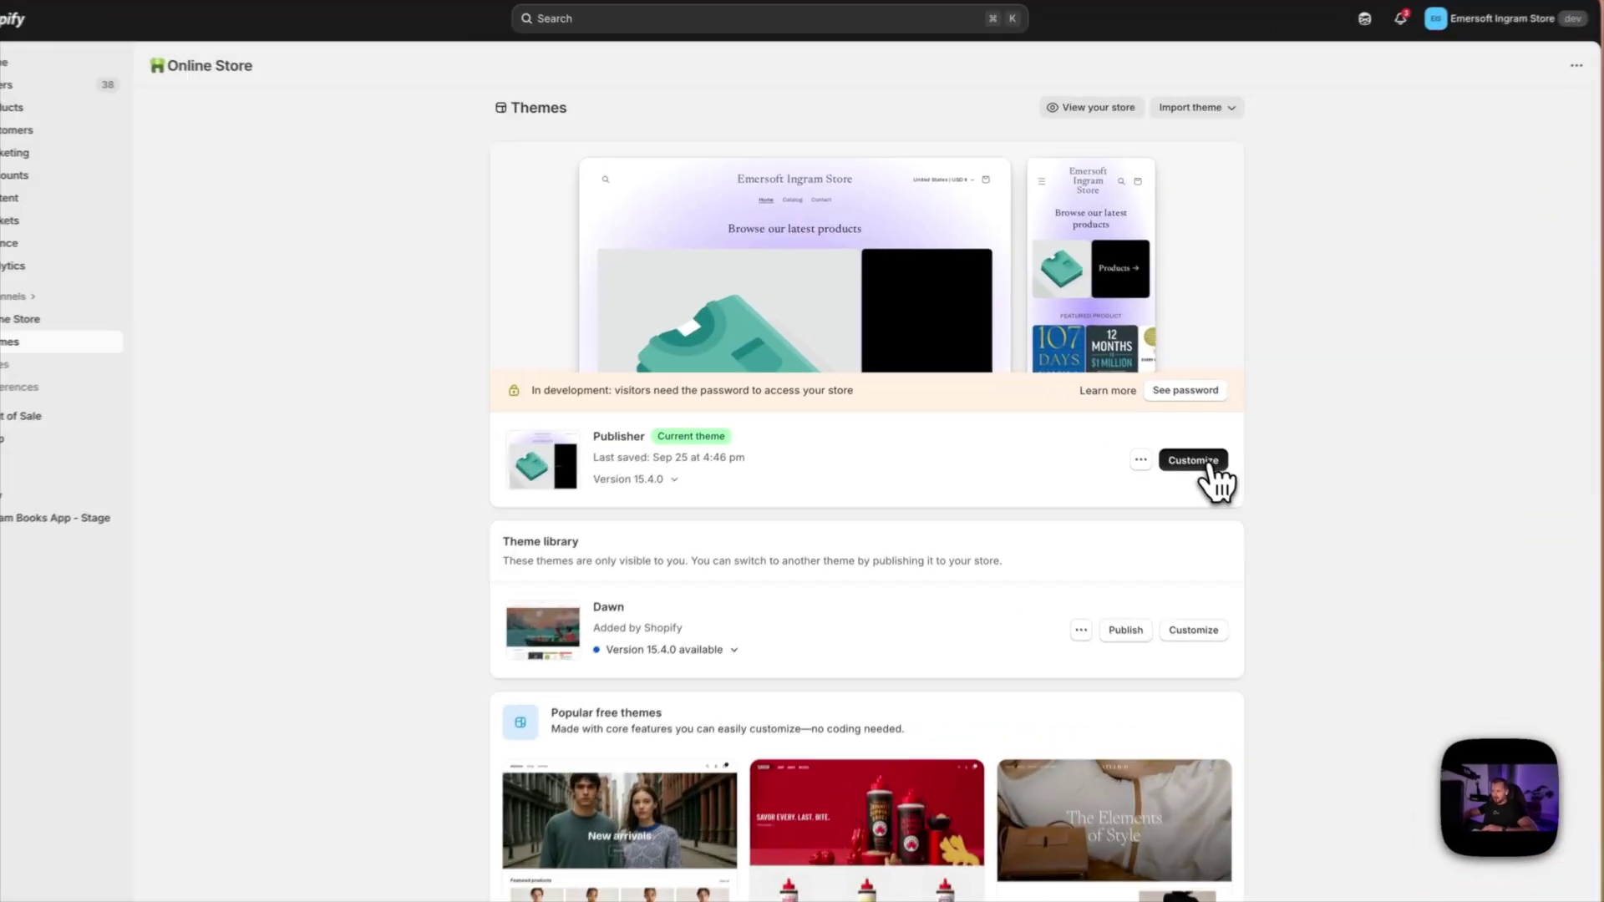
click(1135, 407)
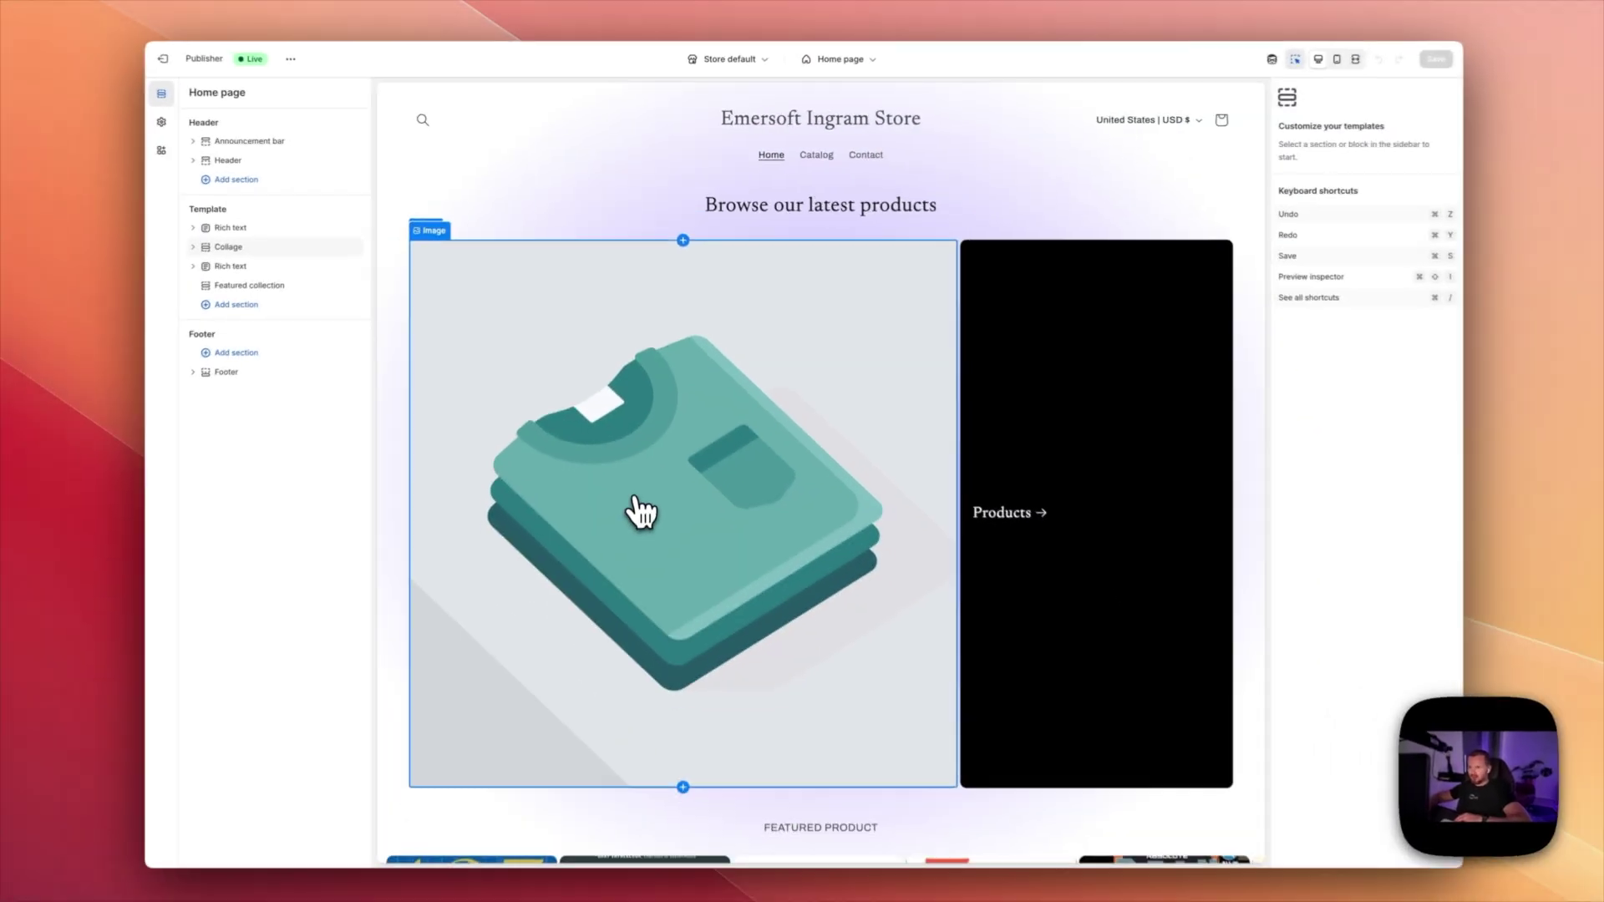
scroll(640, 512, down, 7)
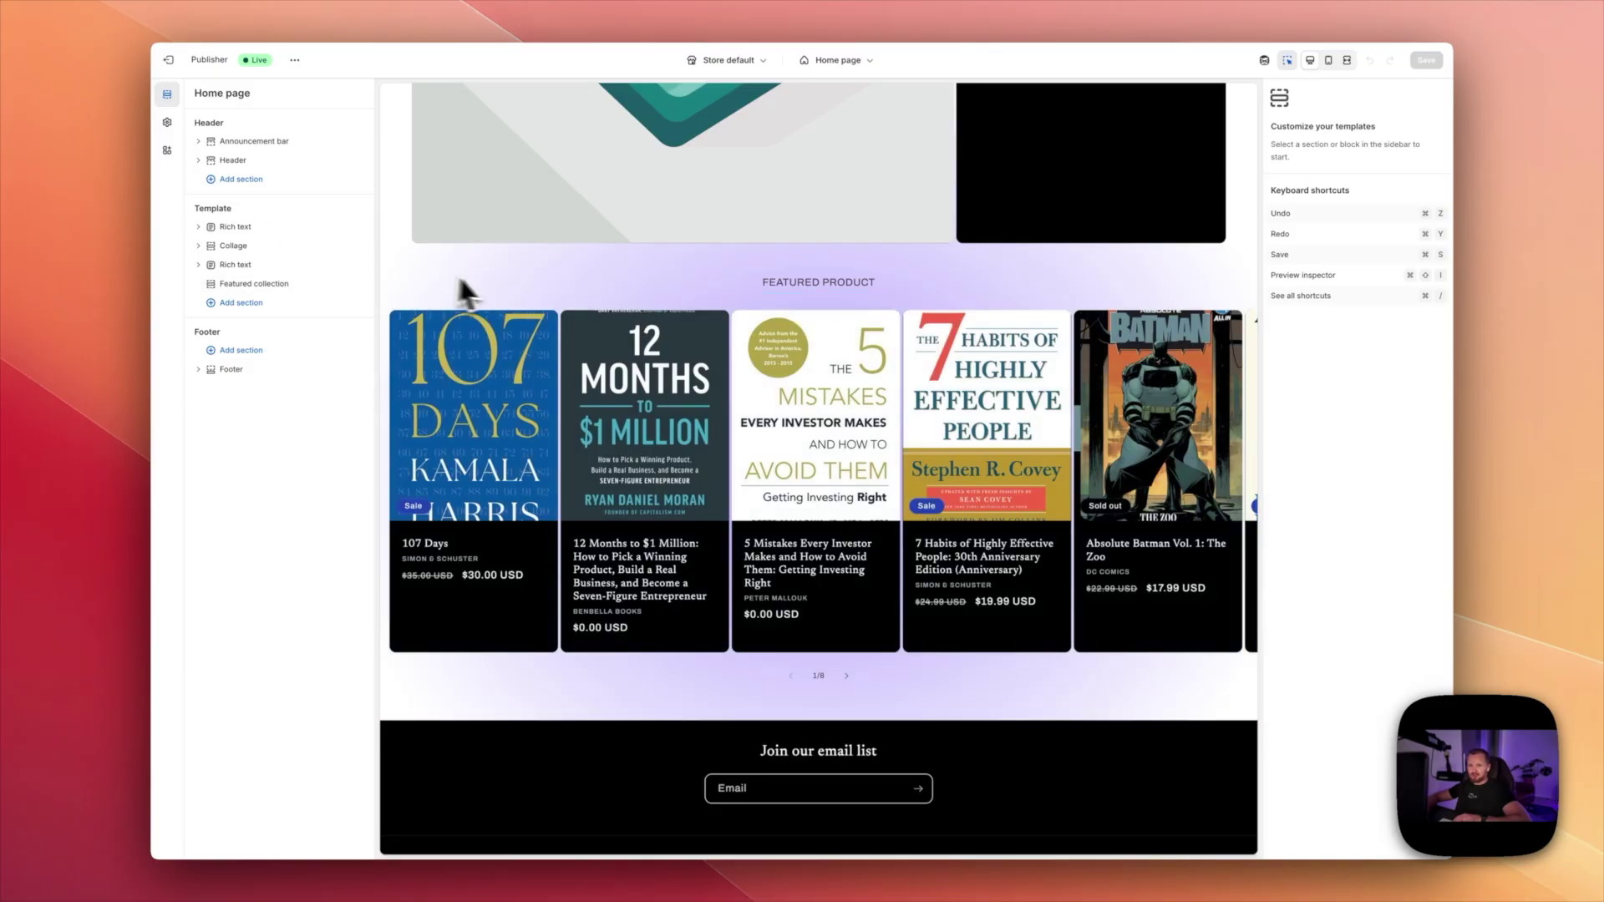
- Duplicate the Featured collection section in the home page template
click(549, 306)
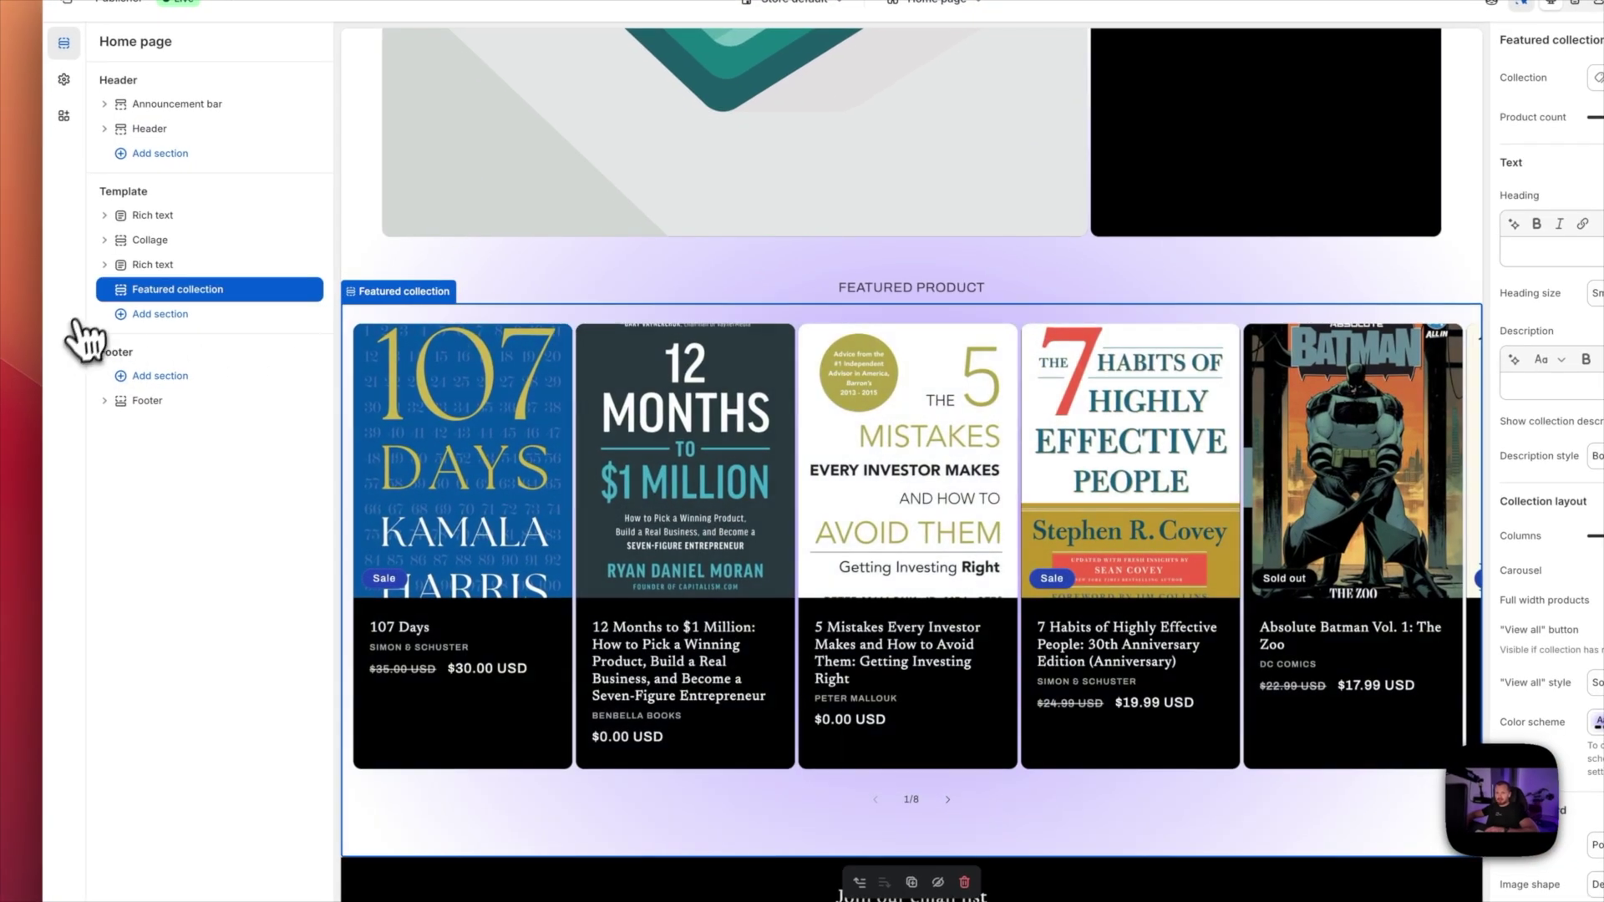
right_click(162, 290)
click(243, 371)
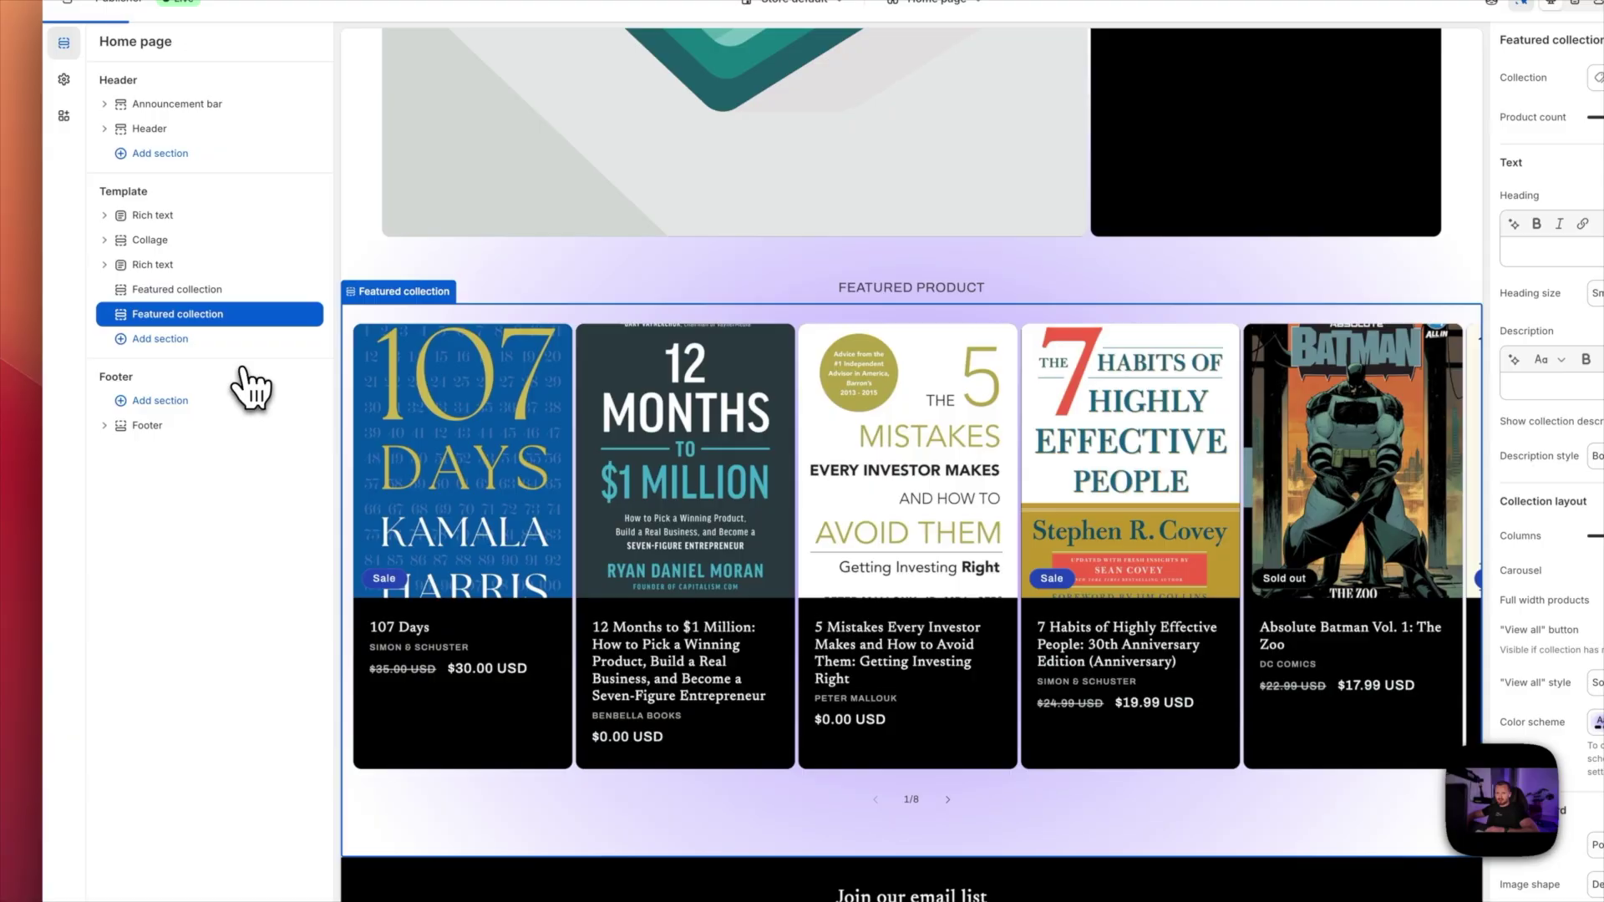
- Duplicate the FEATURED PRODUCT rich text section and place the copy between the two Featured collection sections
click(188, 265)
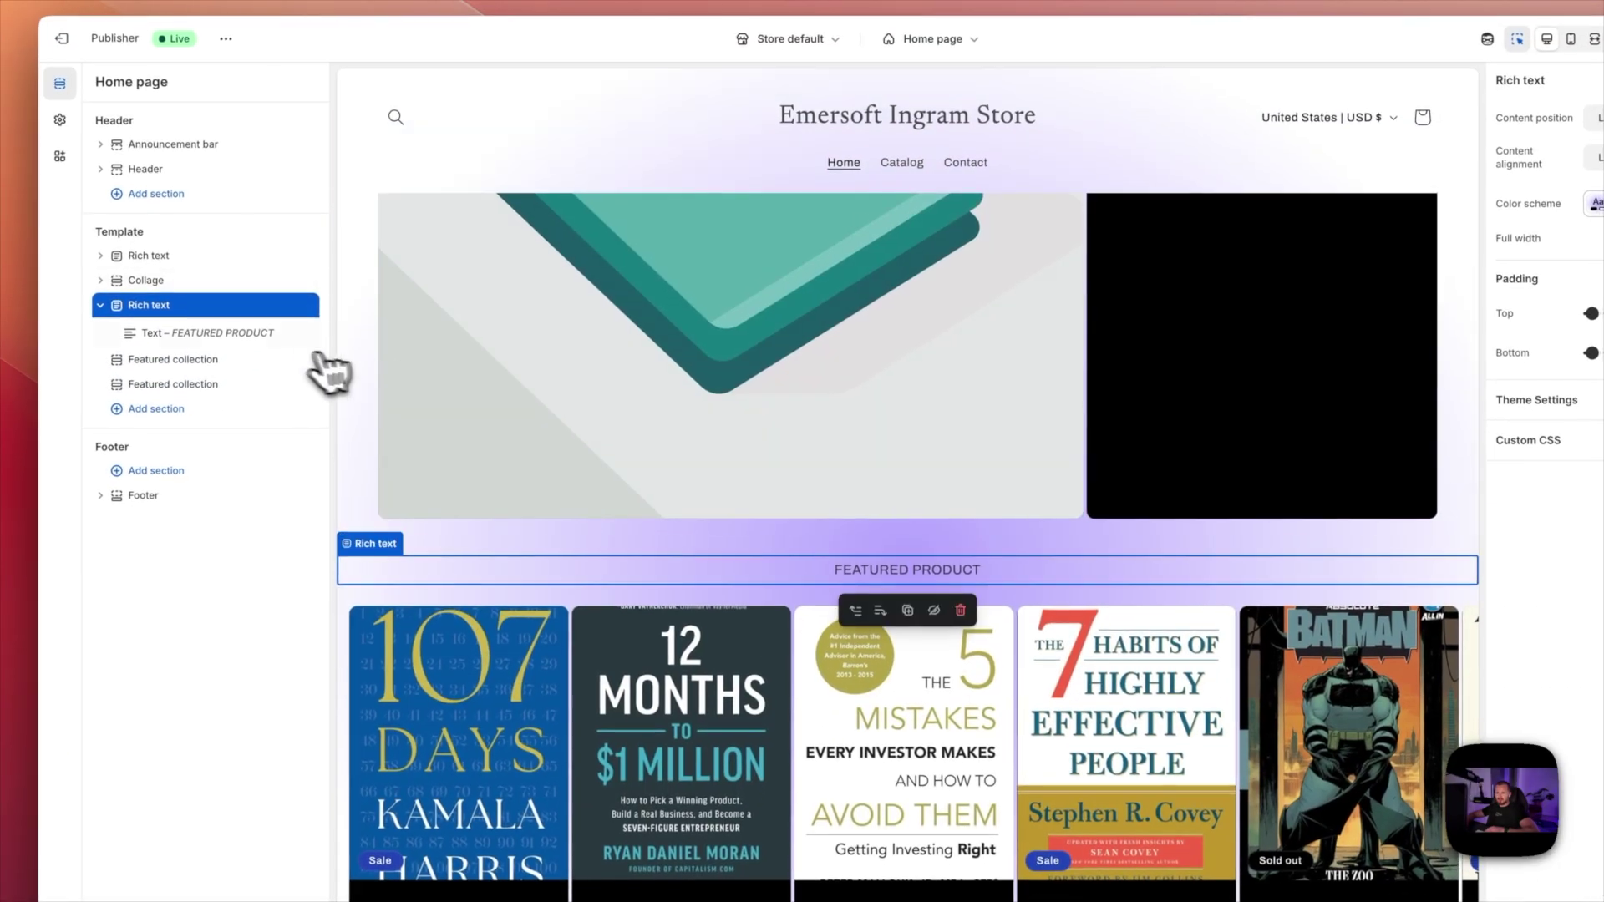
right_click(146, 307)
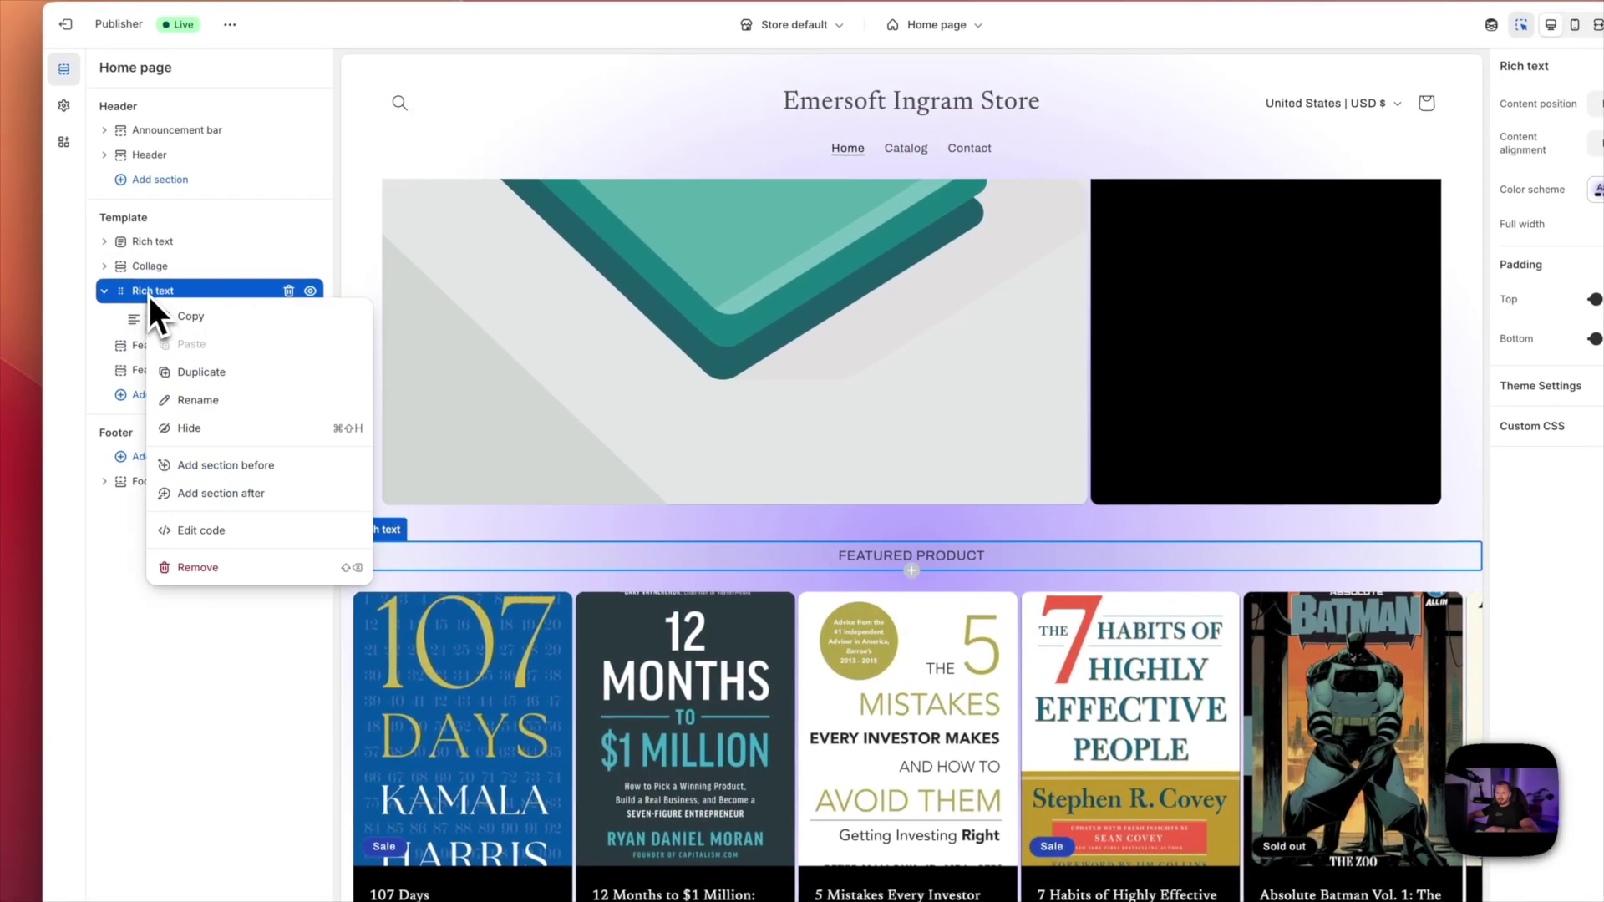
click(235, 381)
drag(127, 349, 125, 380)
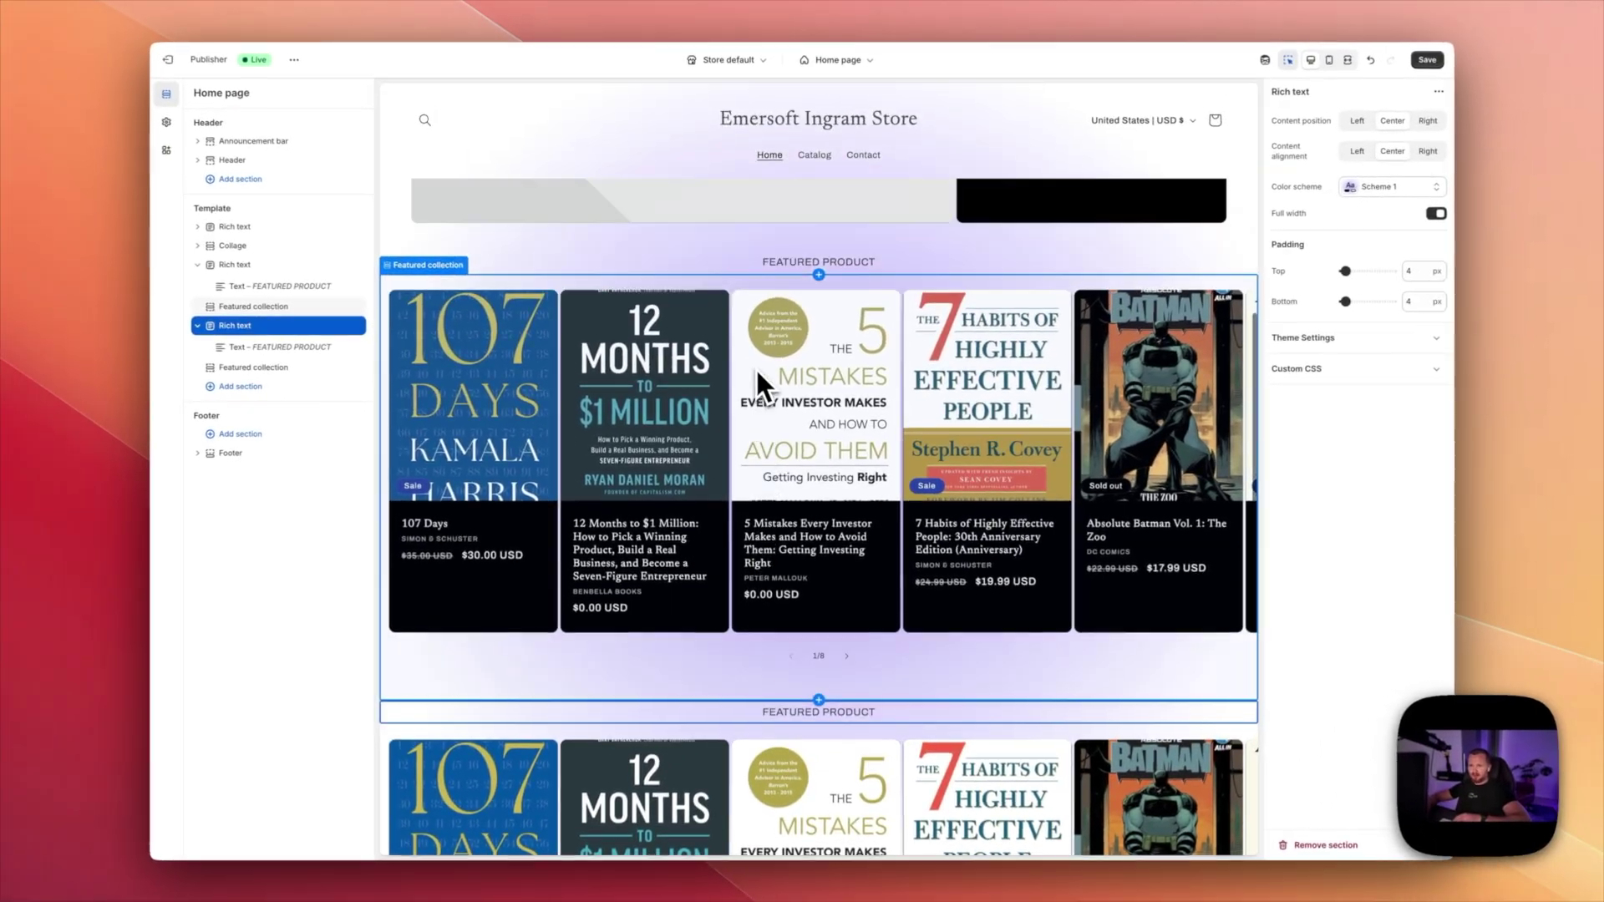
- Change the text of the first FEATURED PRODUCT heading to "Leadership Books"
scroll(755, 367, down, 1)
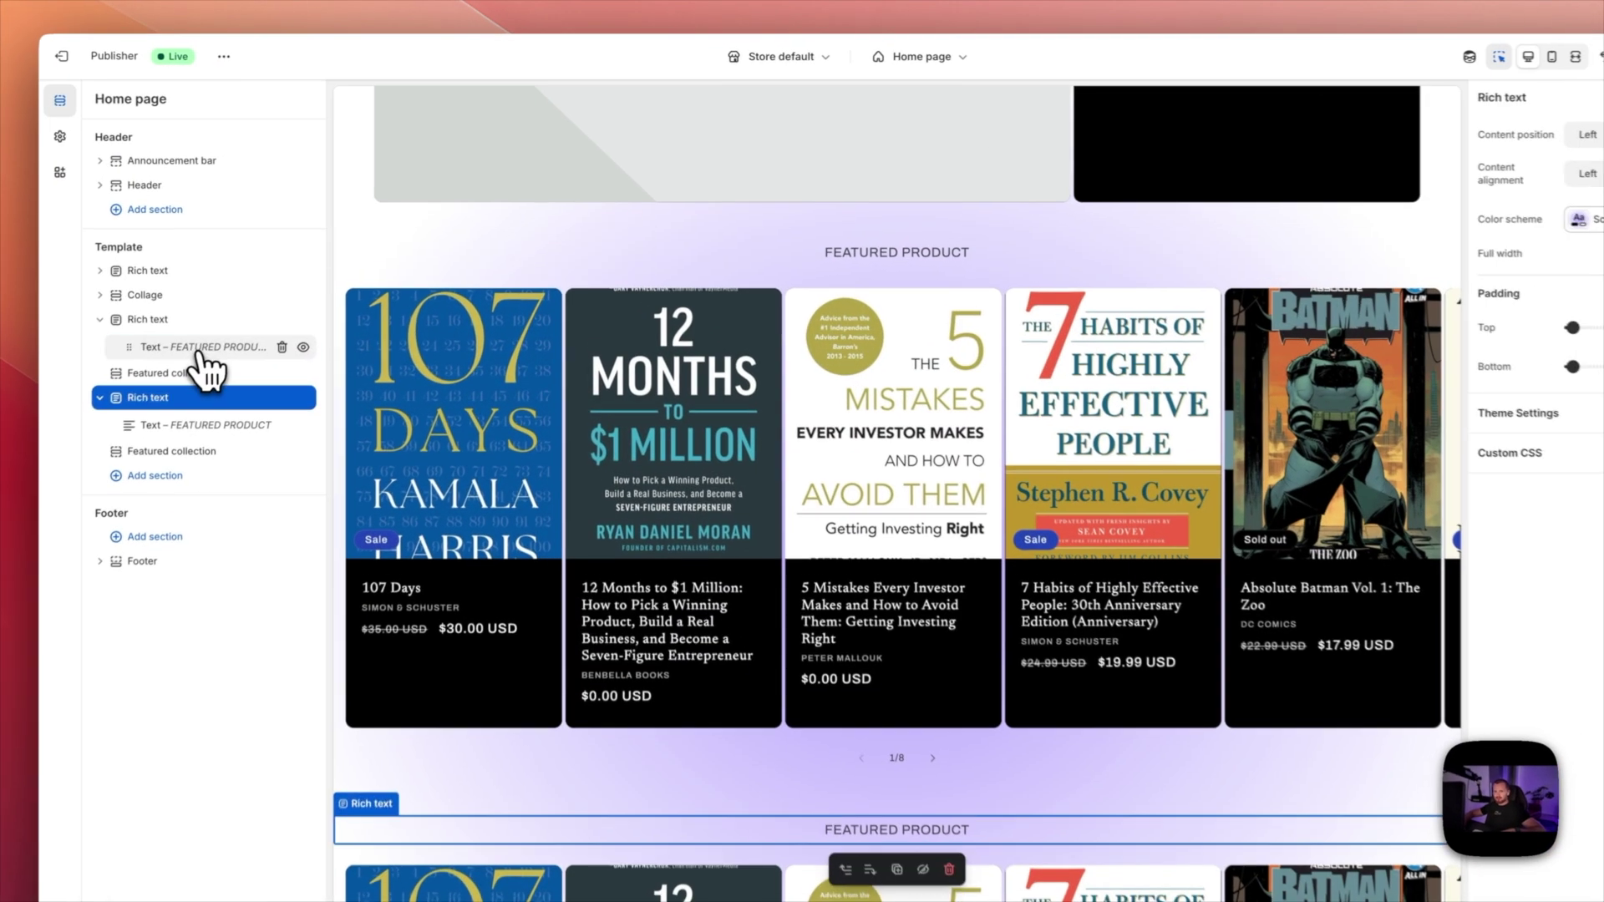
click(277, 287)
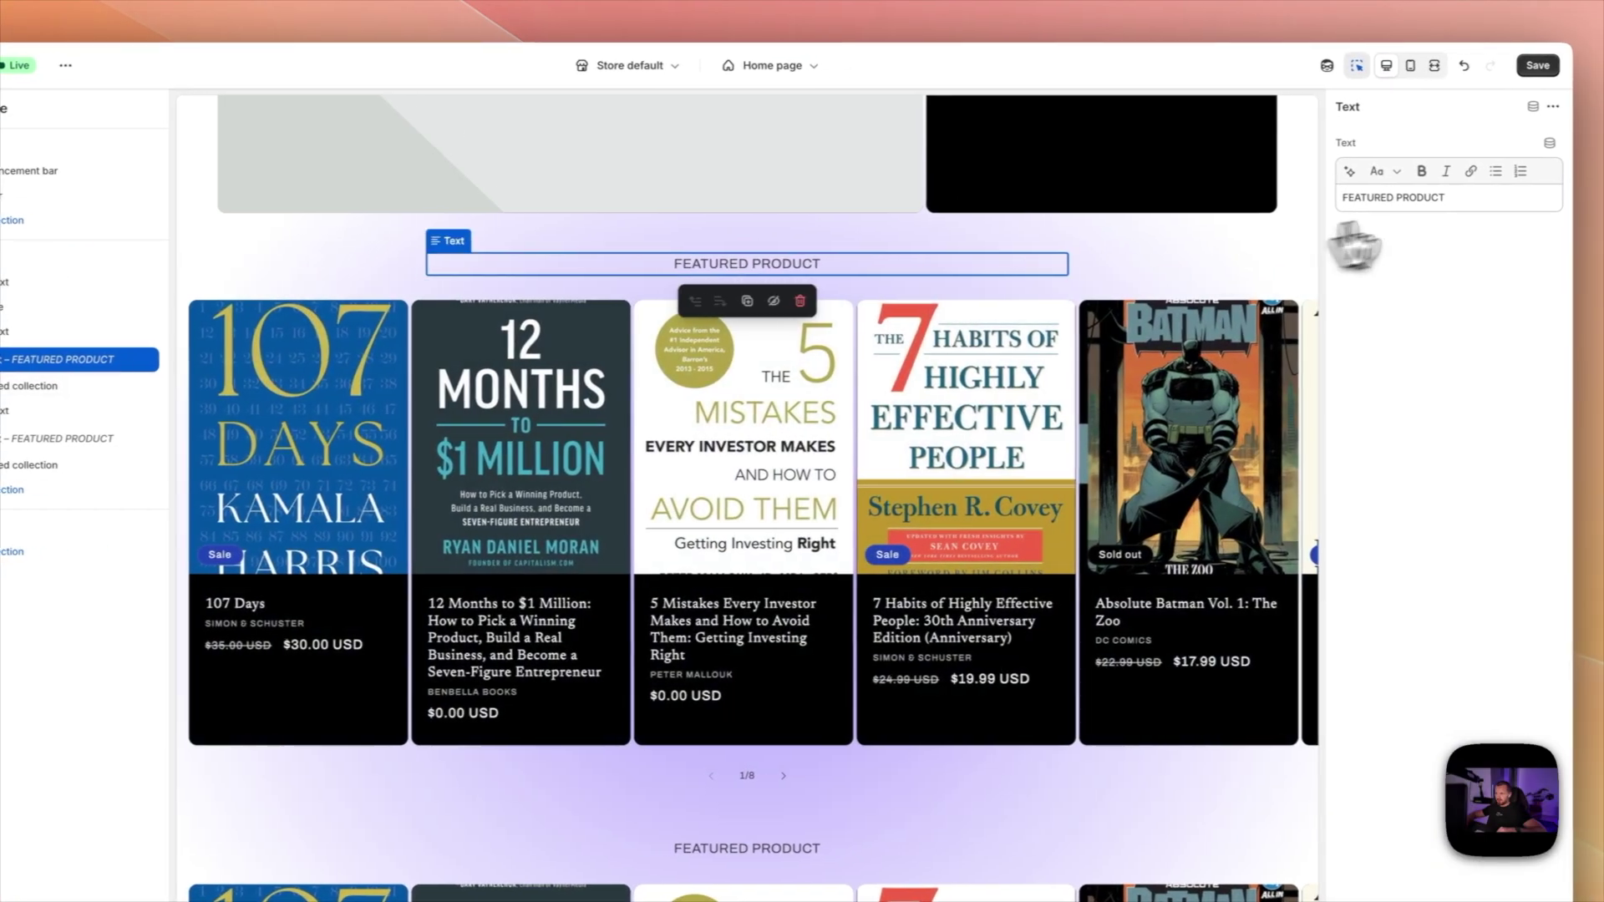
triple_click(1486, 204)
text(L)
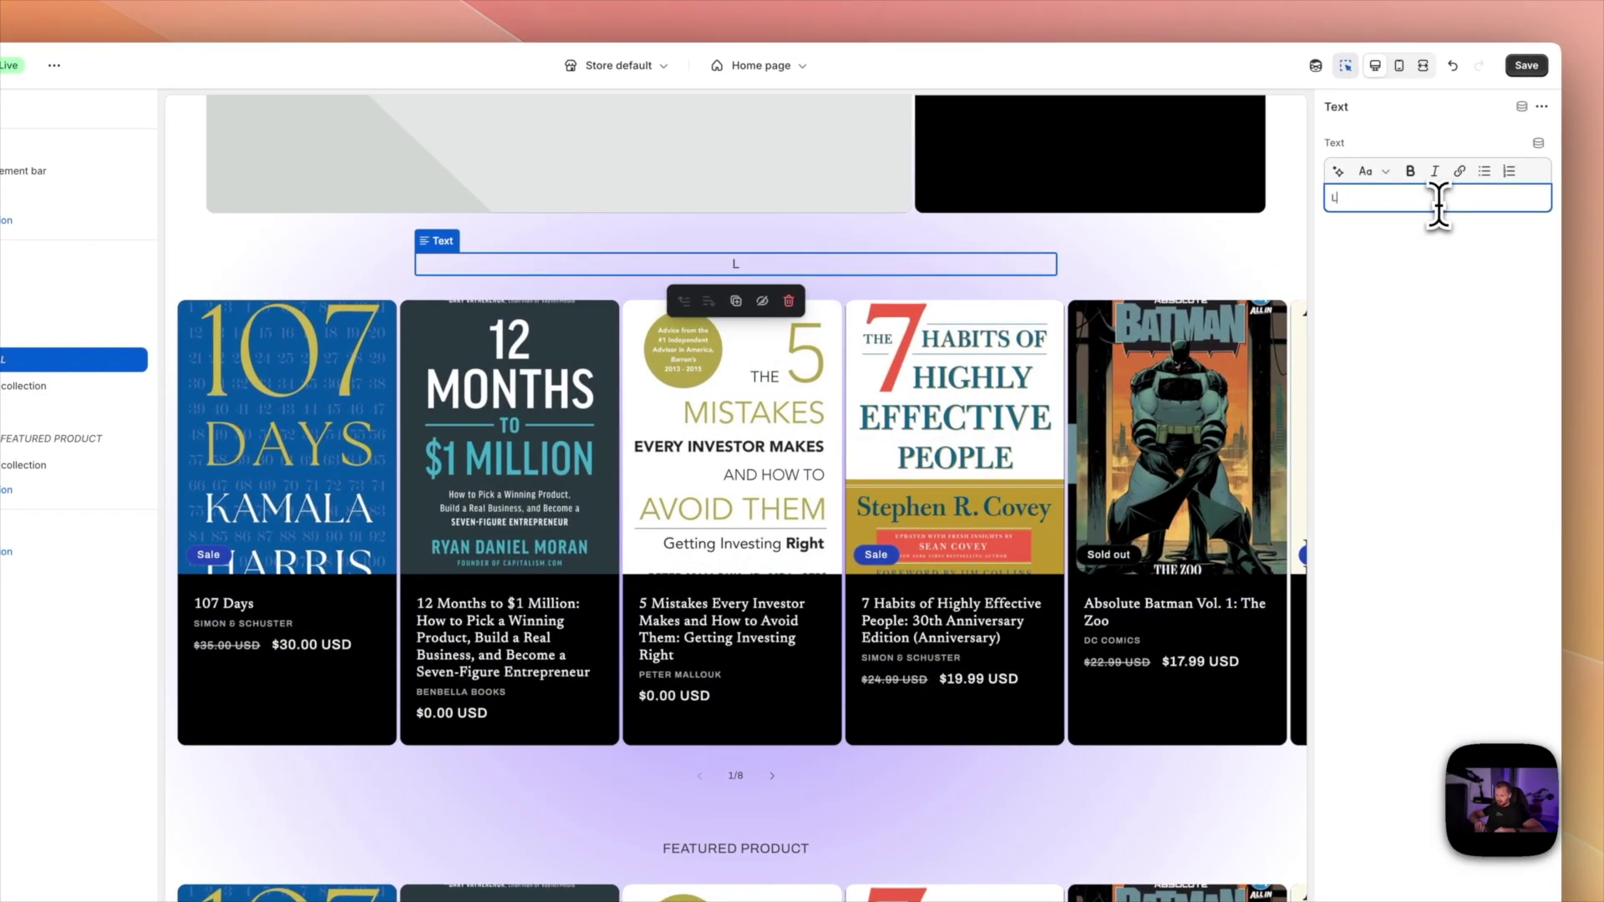
text(eadership Books)
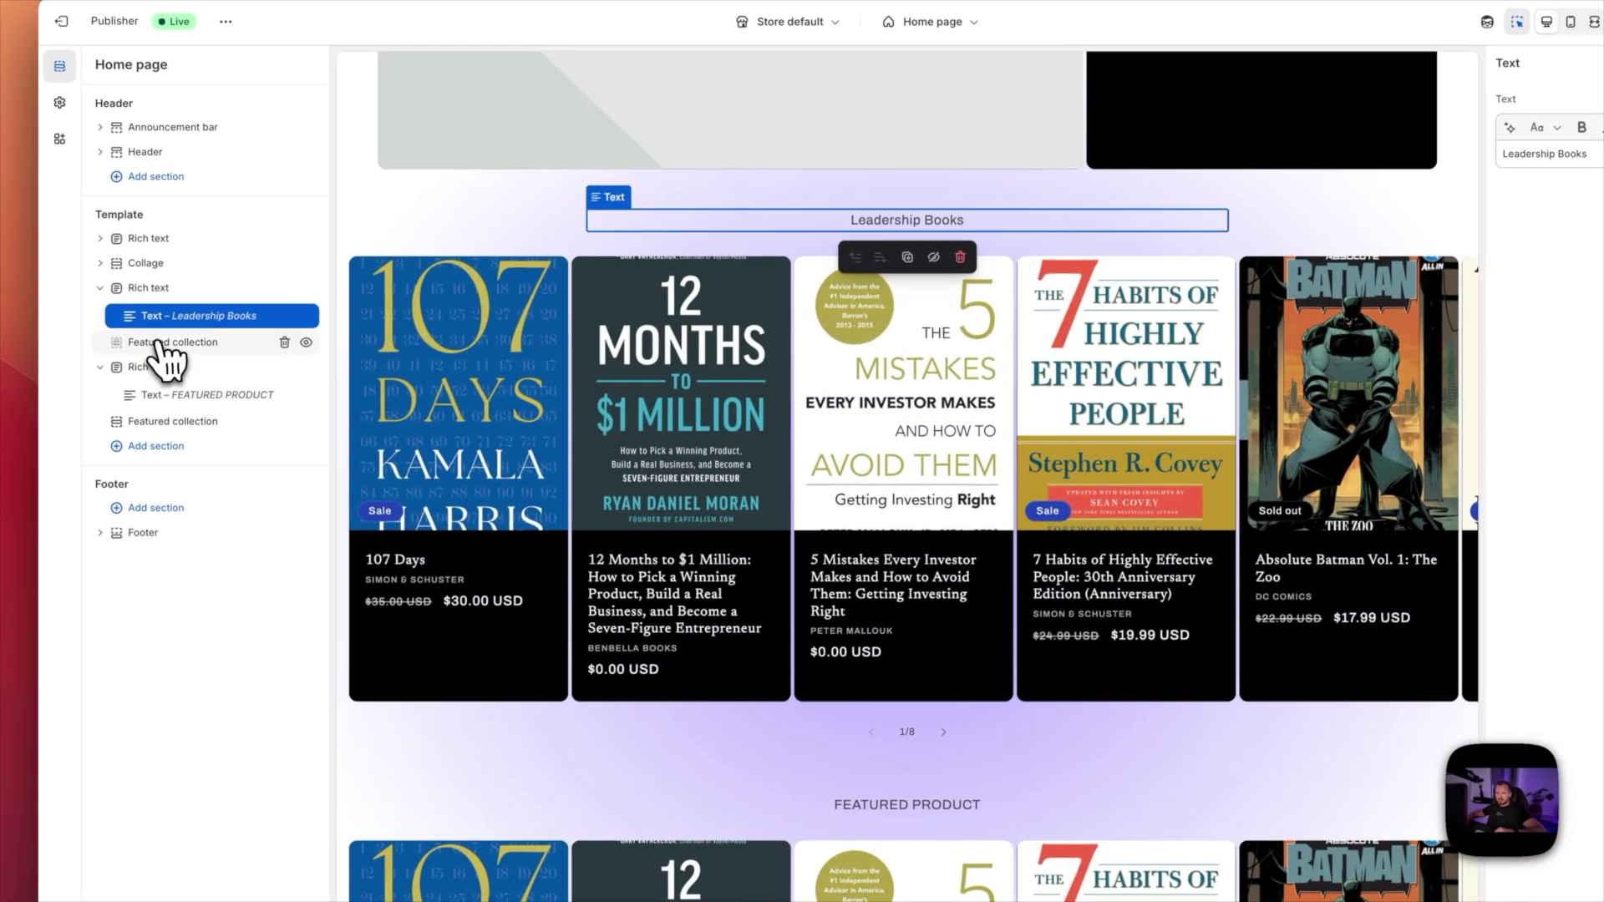
- Replace the collection shown in the Featured collection section under Leadership Books with the Leadership collection
click(166, 359)
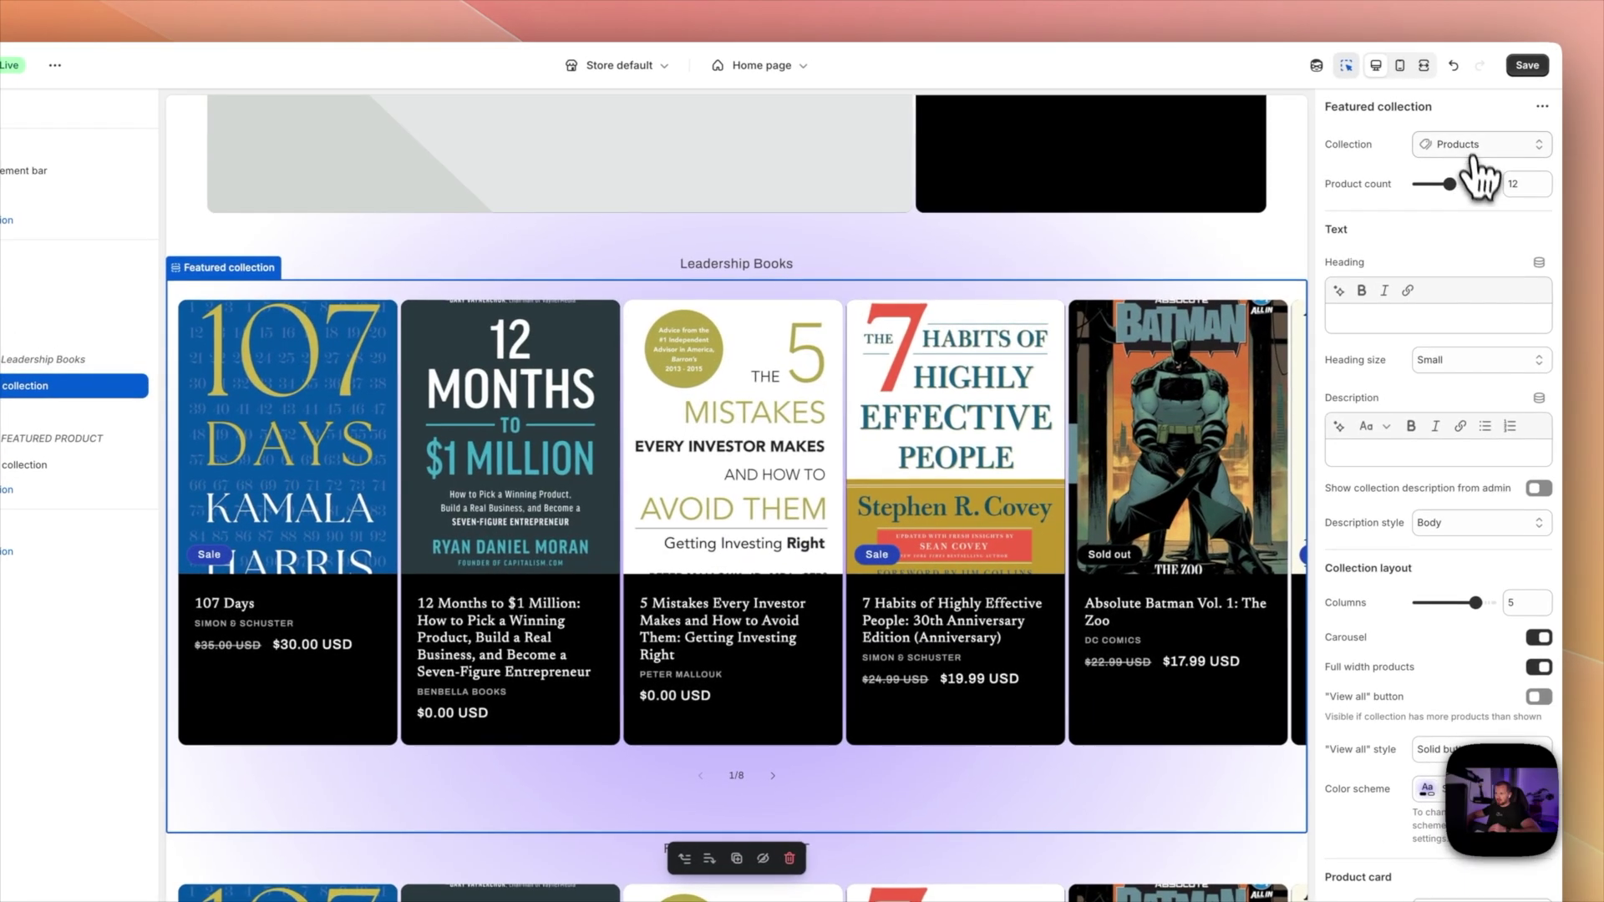
click(1597, 102)
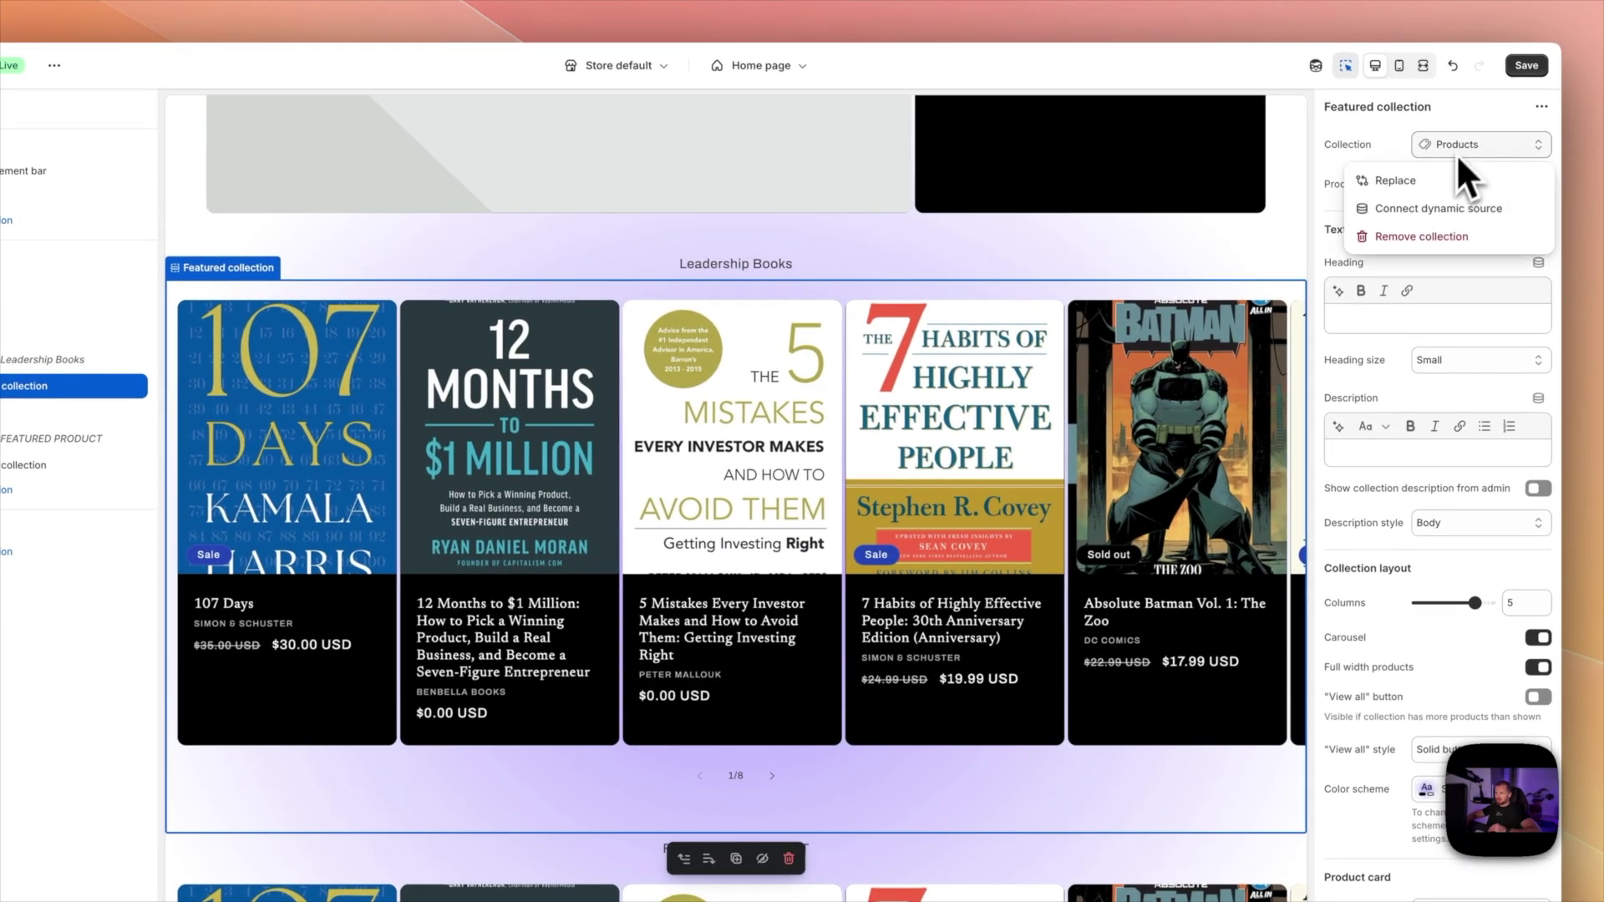
click(1424, 182)
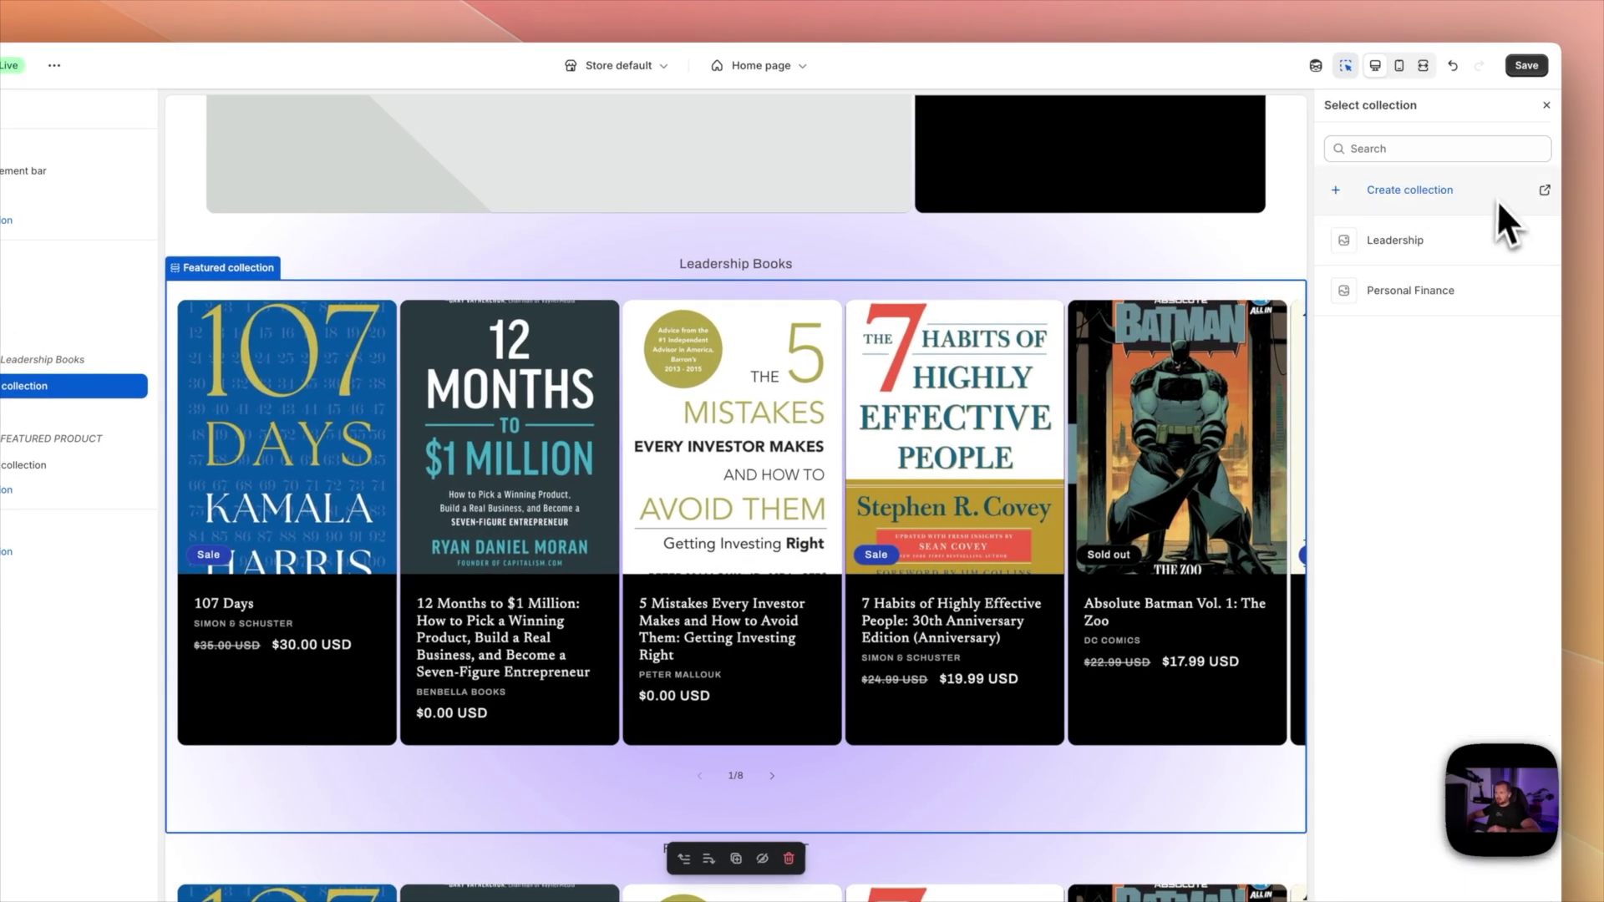
click(1378, 241)
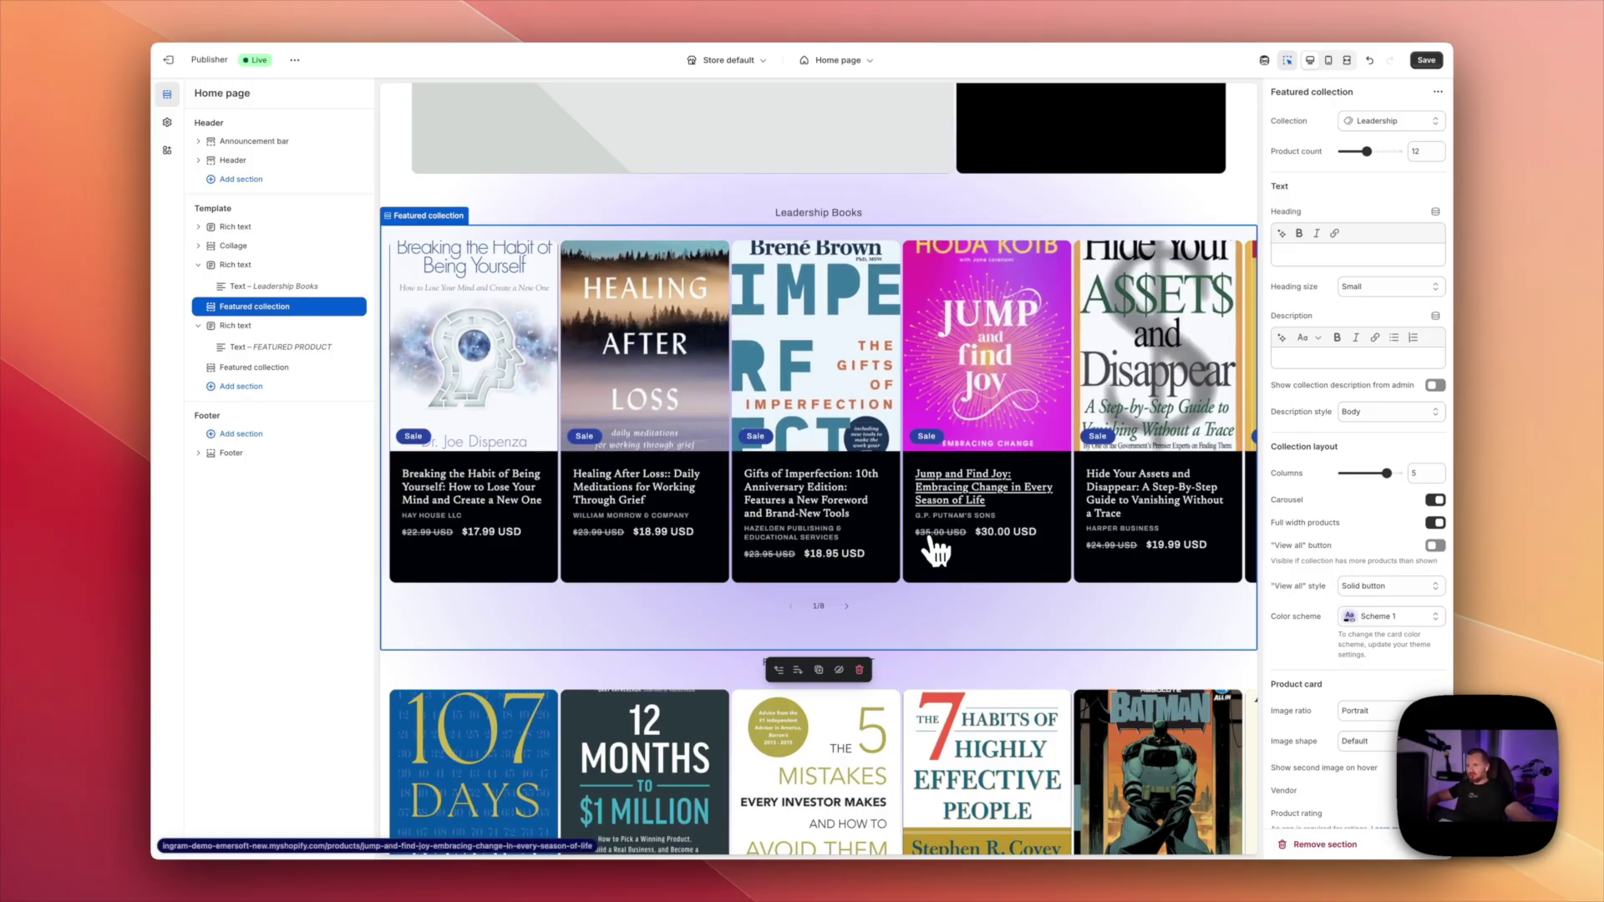
- Change the text of the remaining FEATURED PRODUCT heading to "Personal Finance"
scroll(934, 551, down, 1)
scroll(934, 552, up, 3)
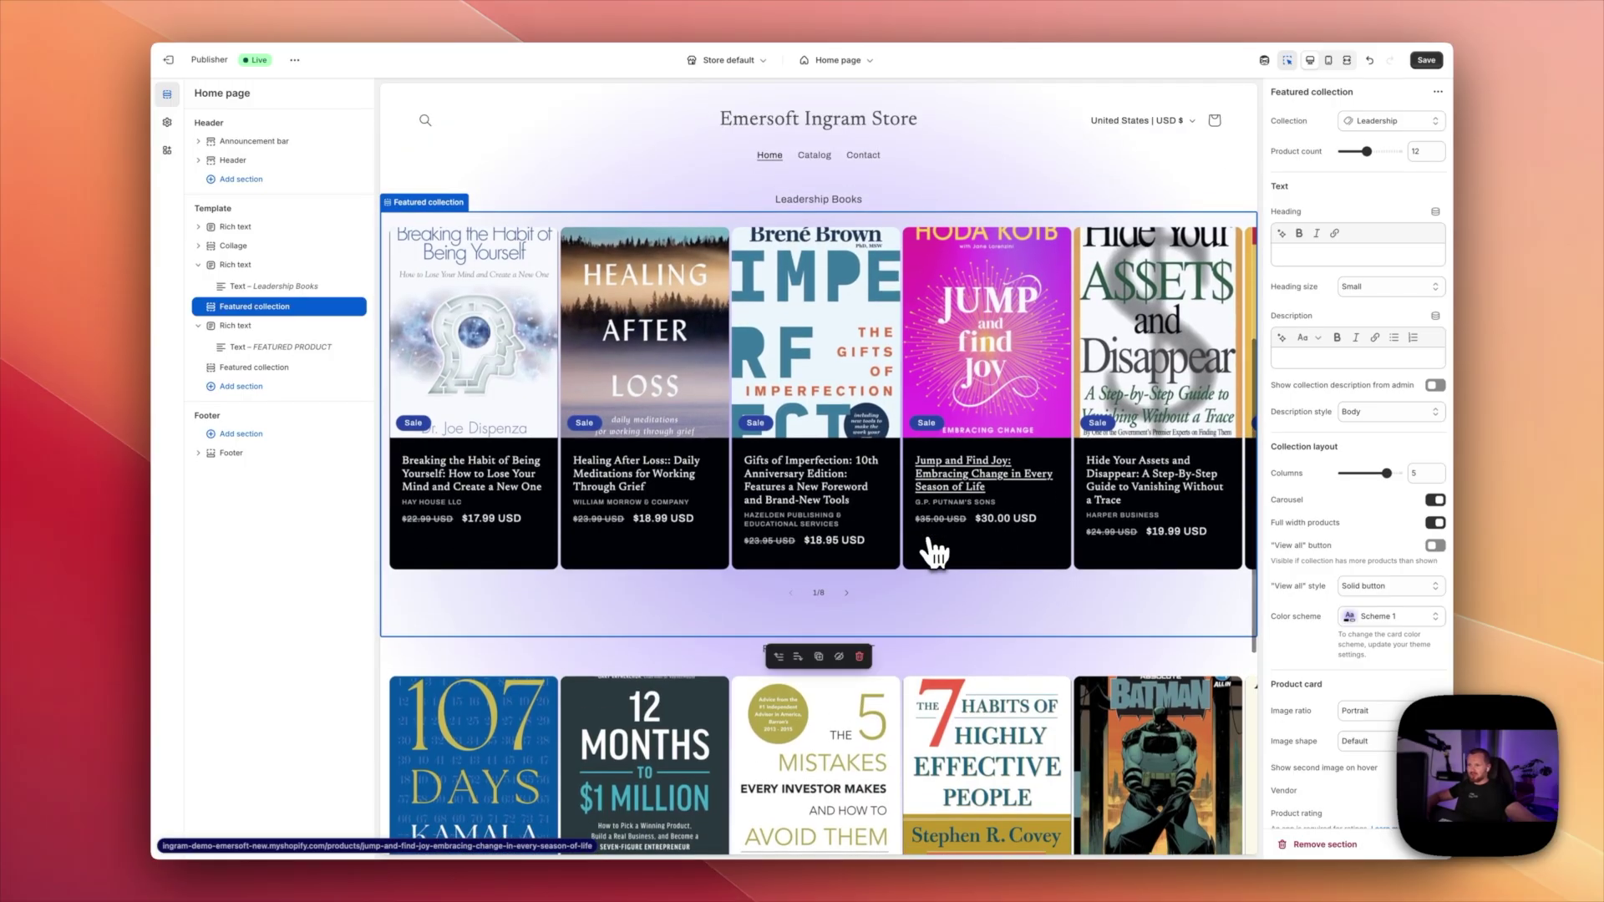
scroll(934, 551, down, 3)
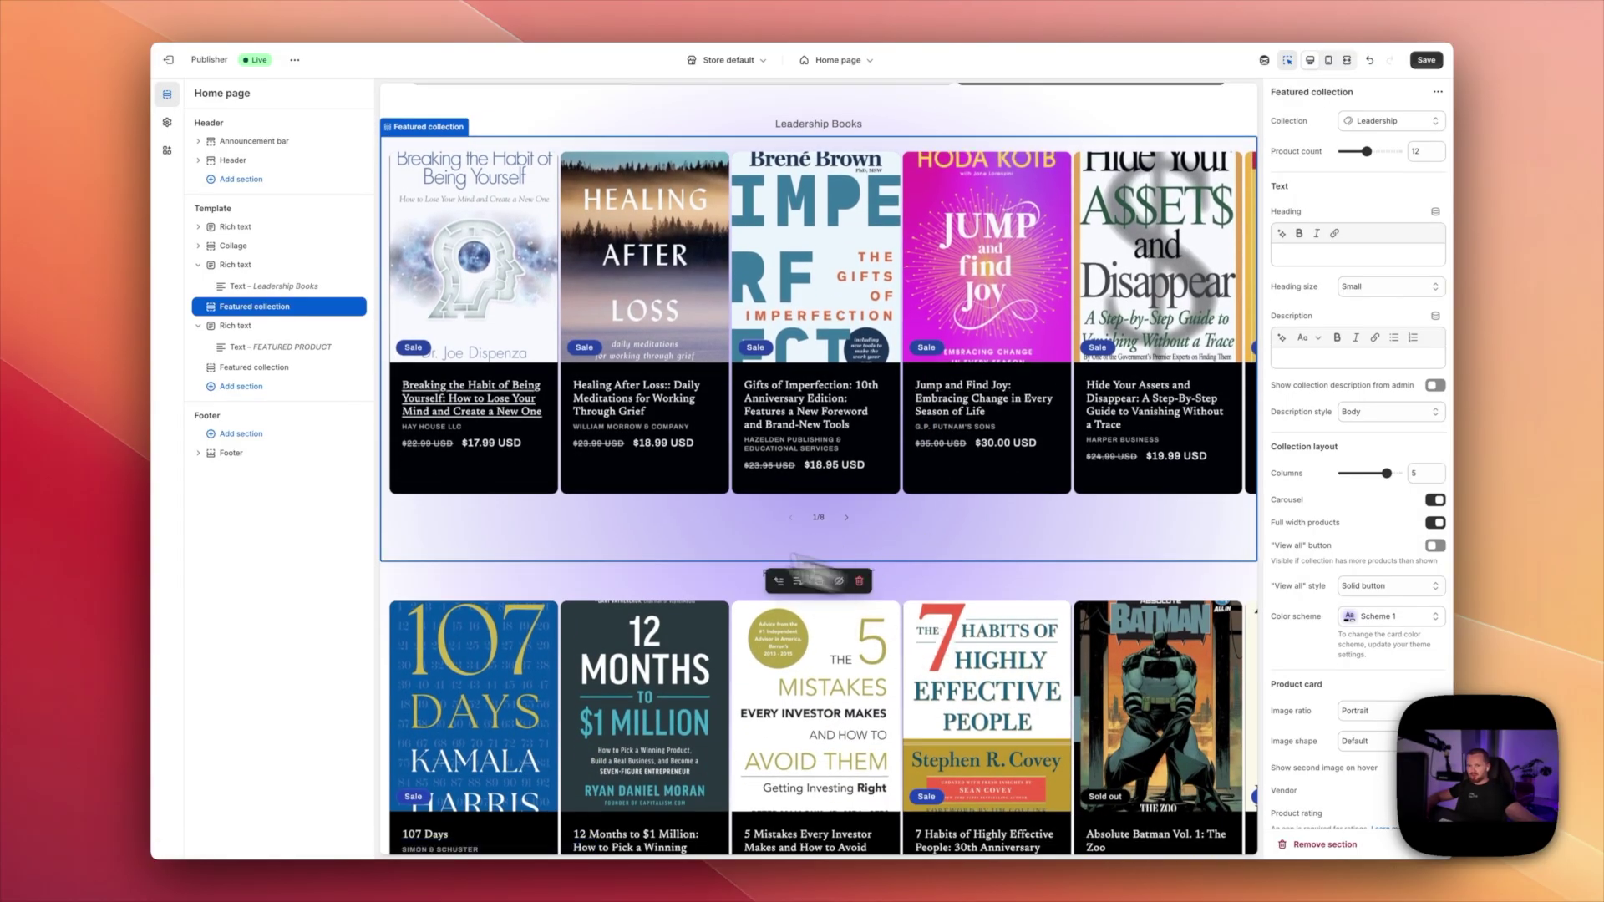
click(309, 345)
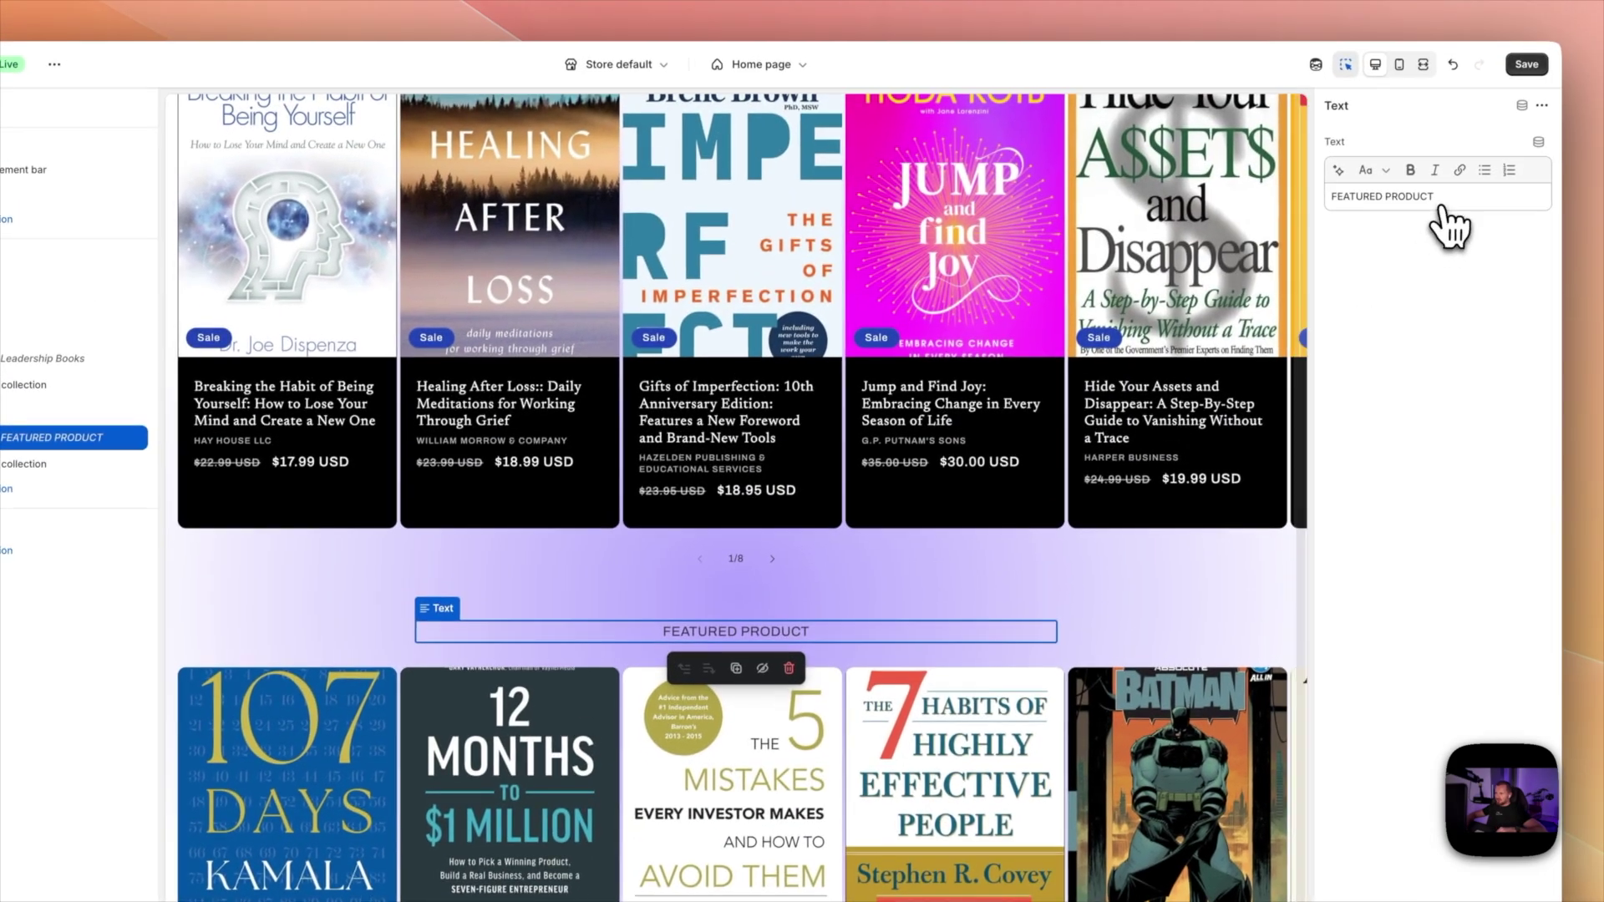
click(1452, 126)
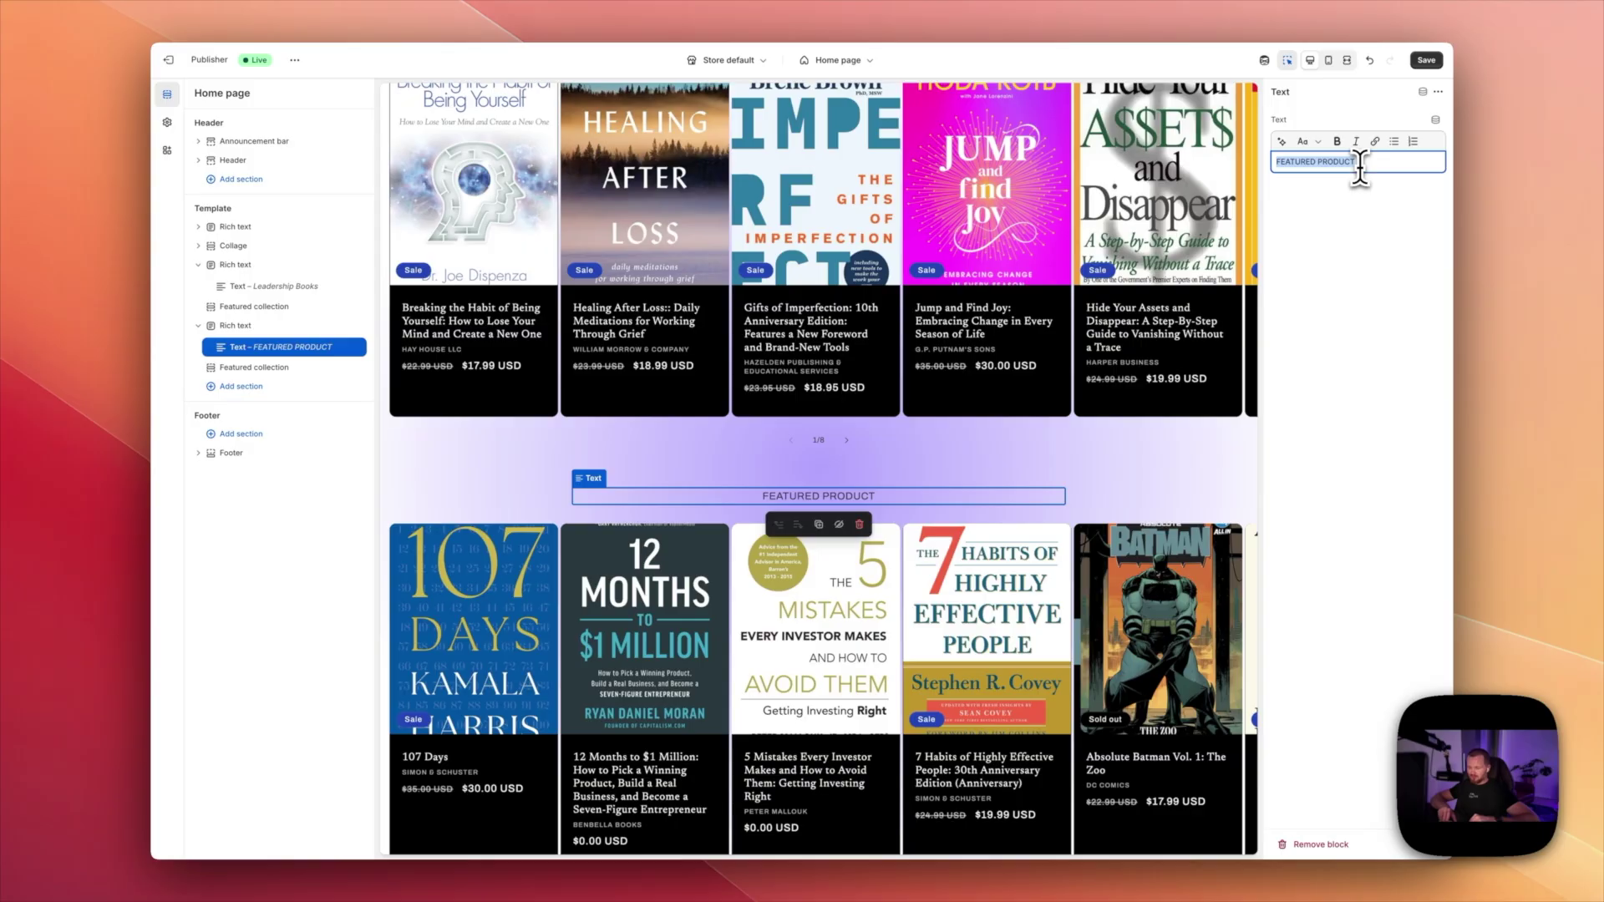
text(Personal Finance)
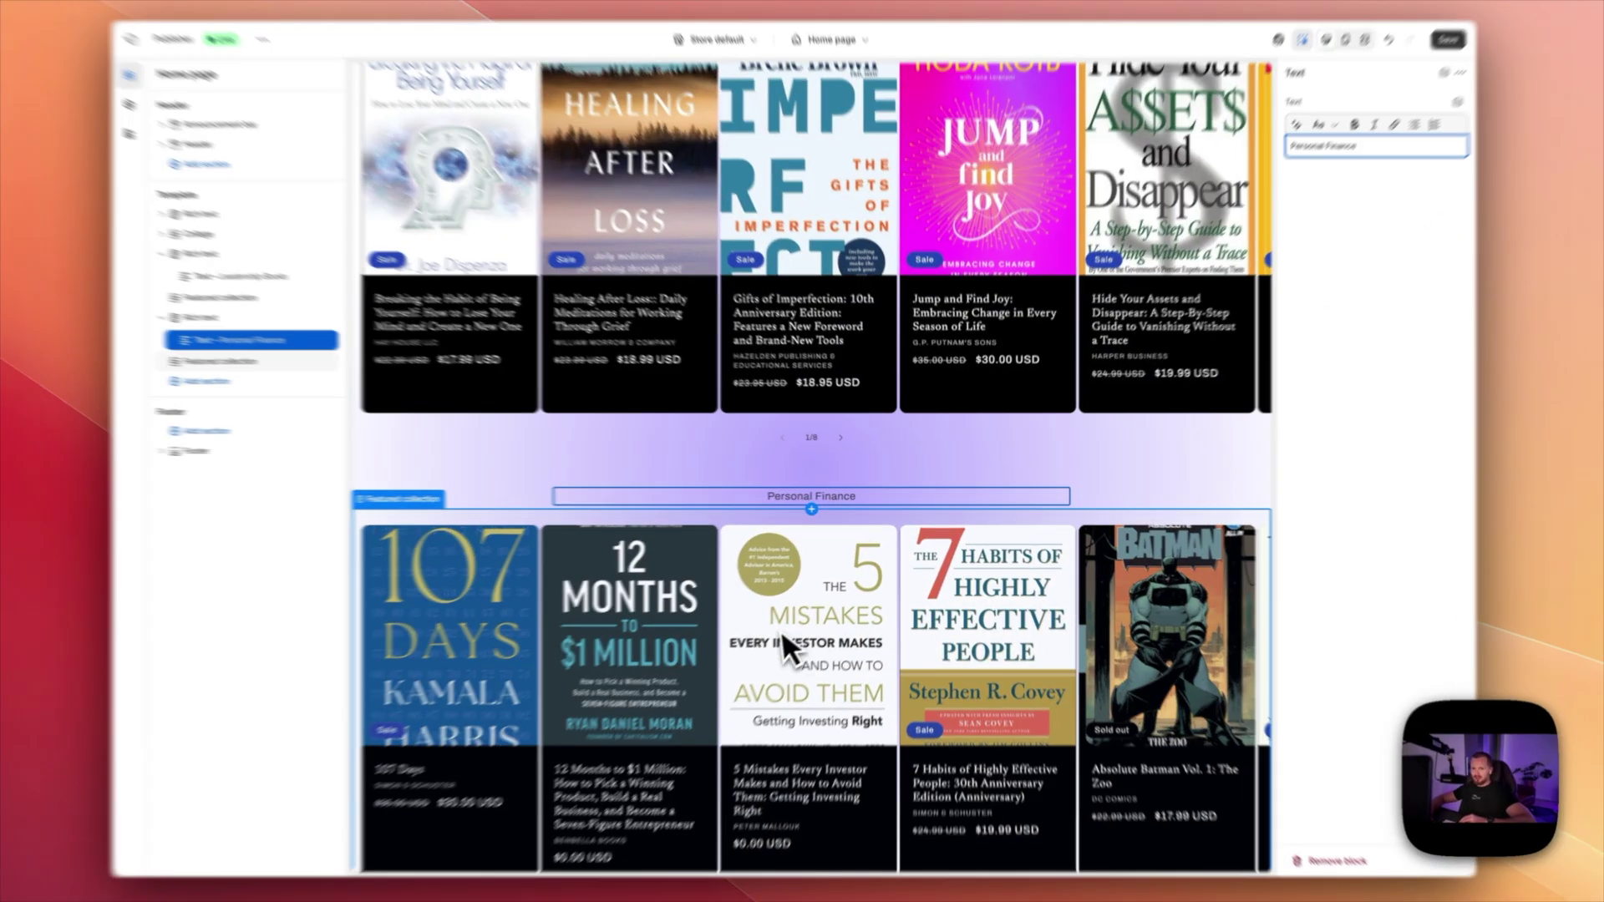
- Replace the collection shown in the Featured collection section under the Personal Finance heading with the Personal Finance collection
click(752, 637)
scroll(747, 638, down, 3)
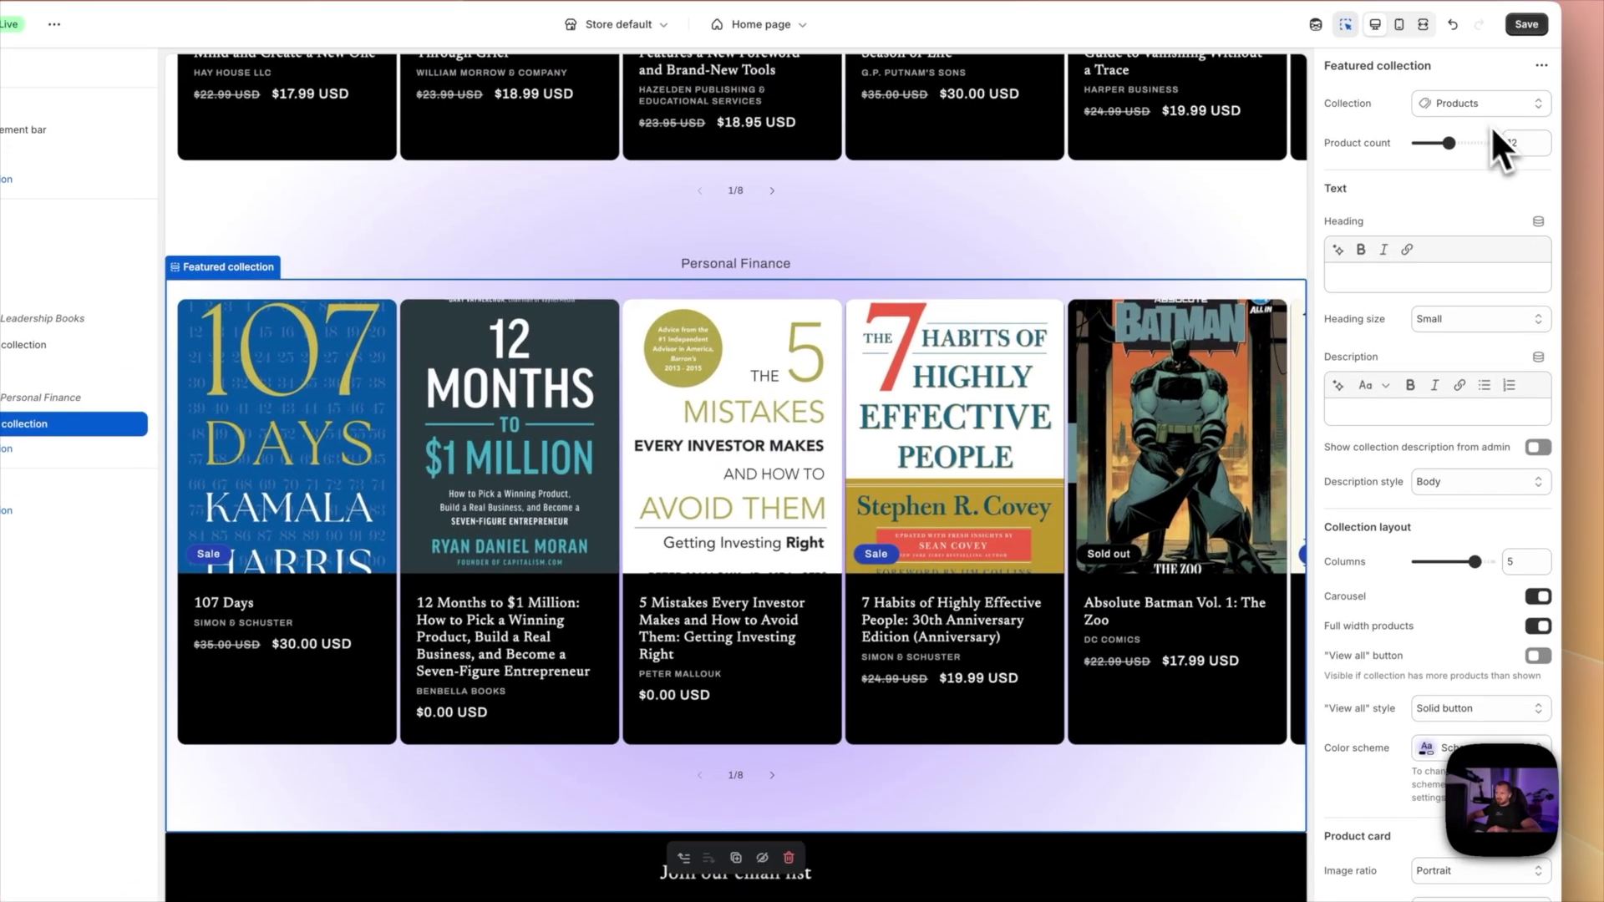
click(1519, 19)
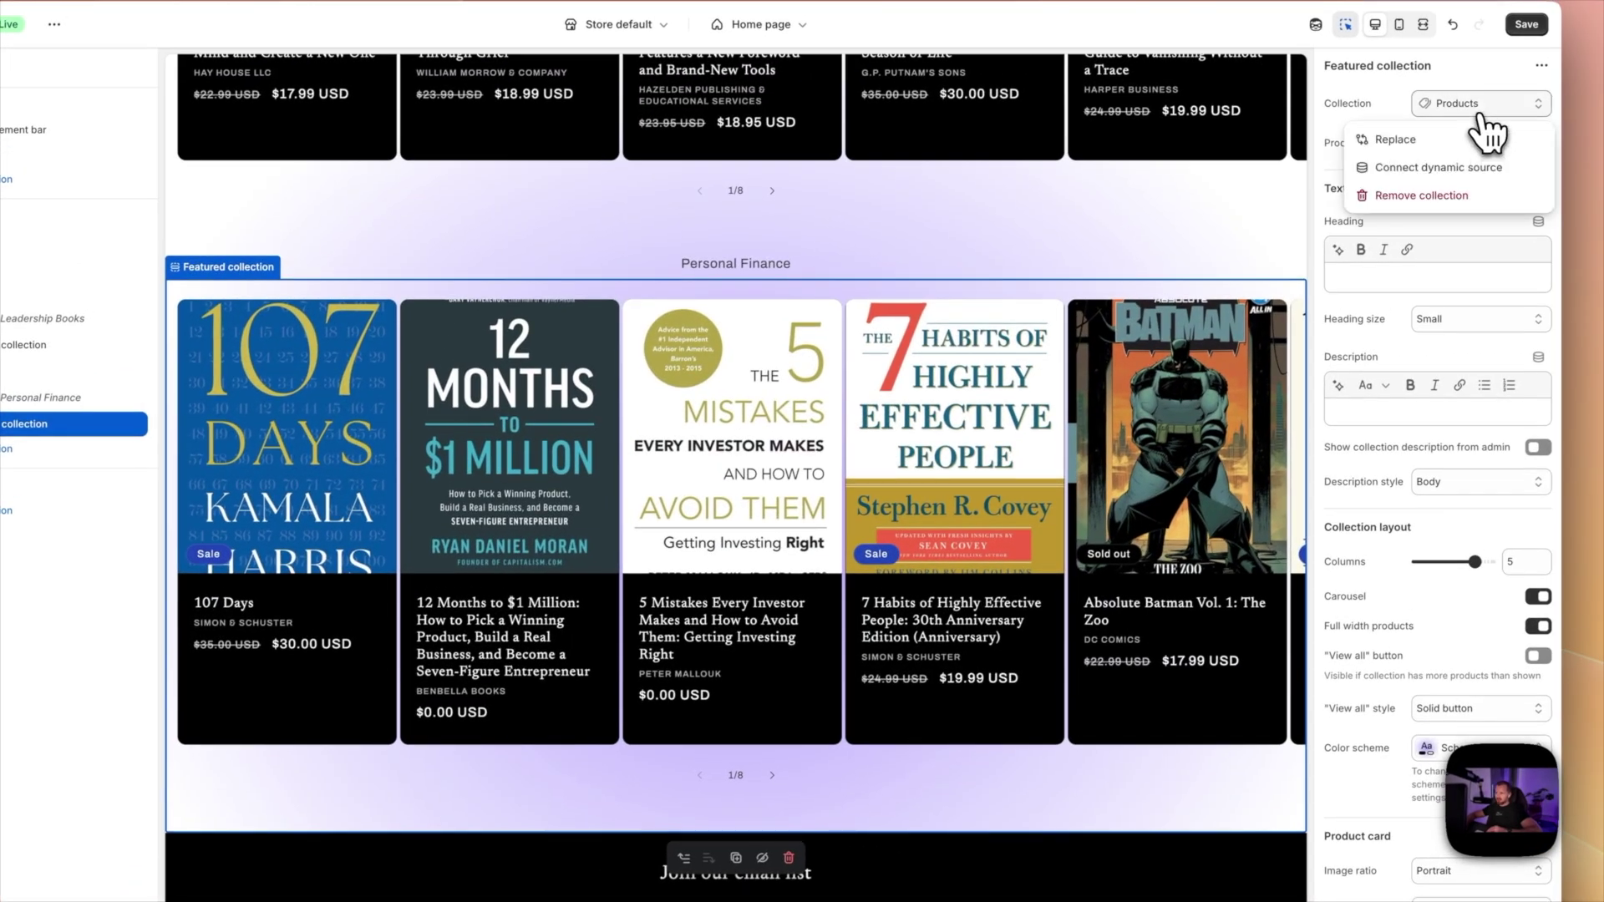
click(1414, 140)
click(1412, 251)
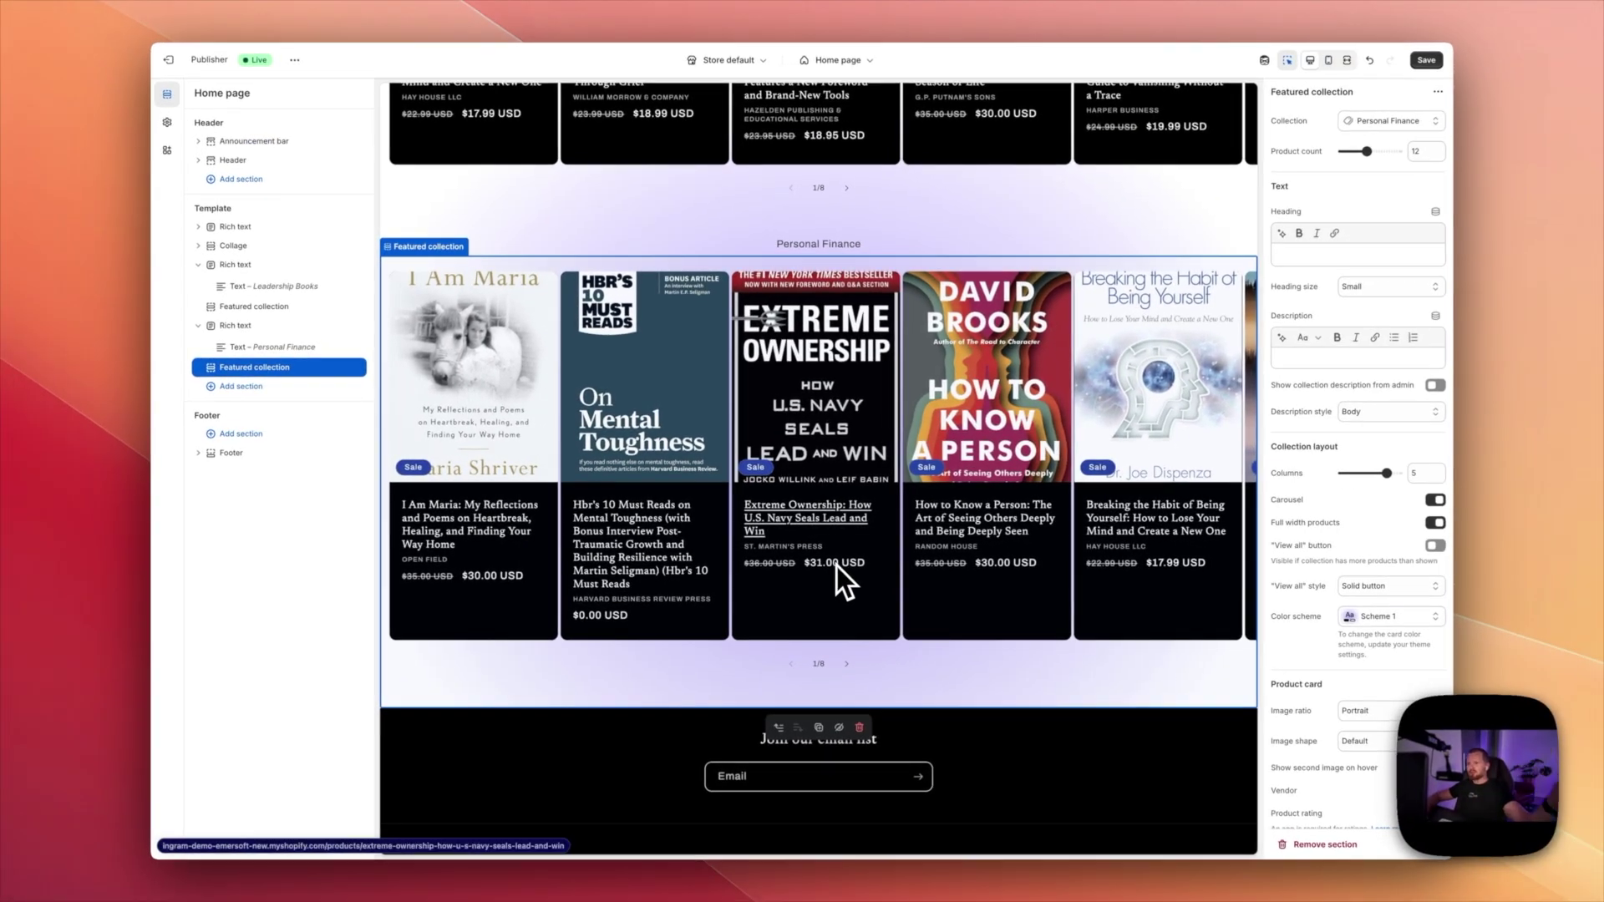
- Review the updated home page preview, save the theme changes and exit the theme editor
scroll(974, 554, down, 3)
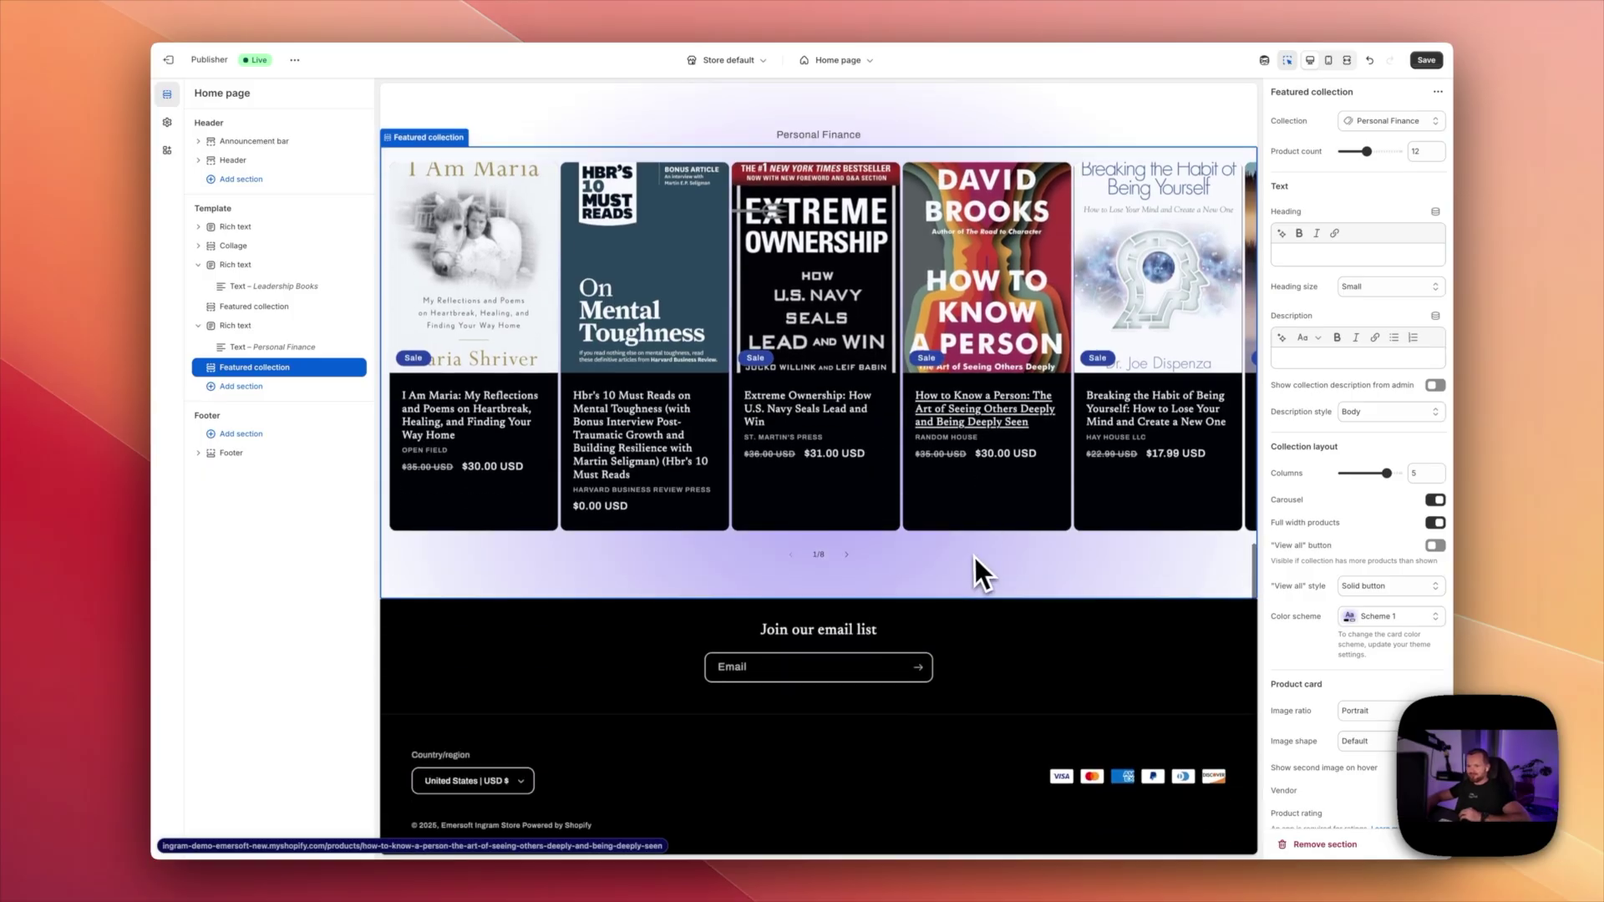
scroll(975, 558, up, 10)
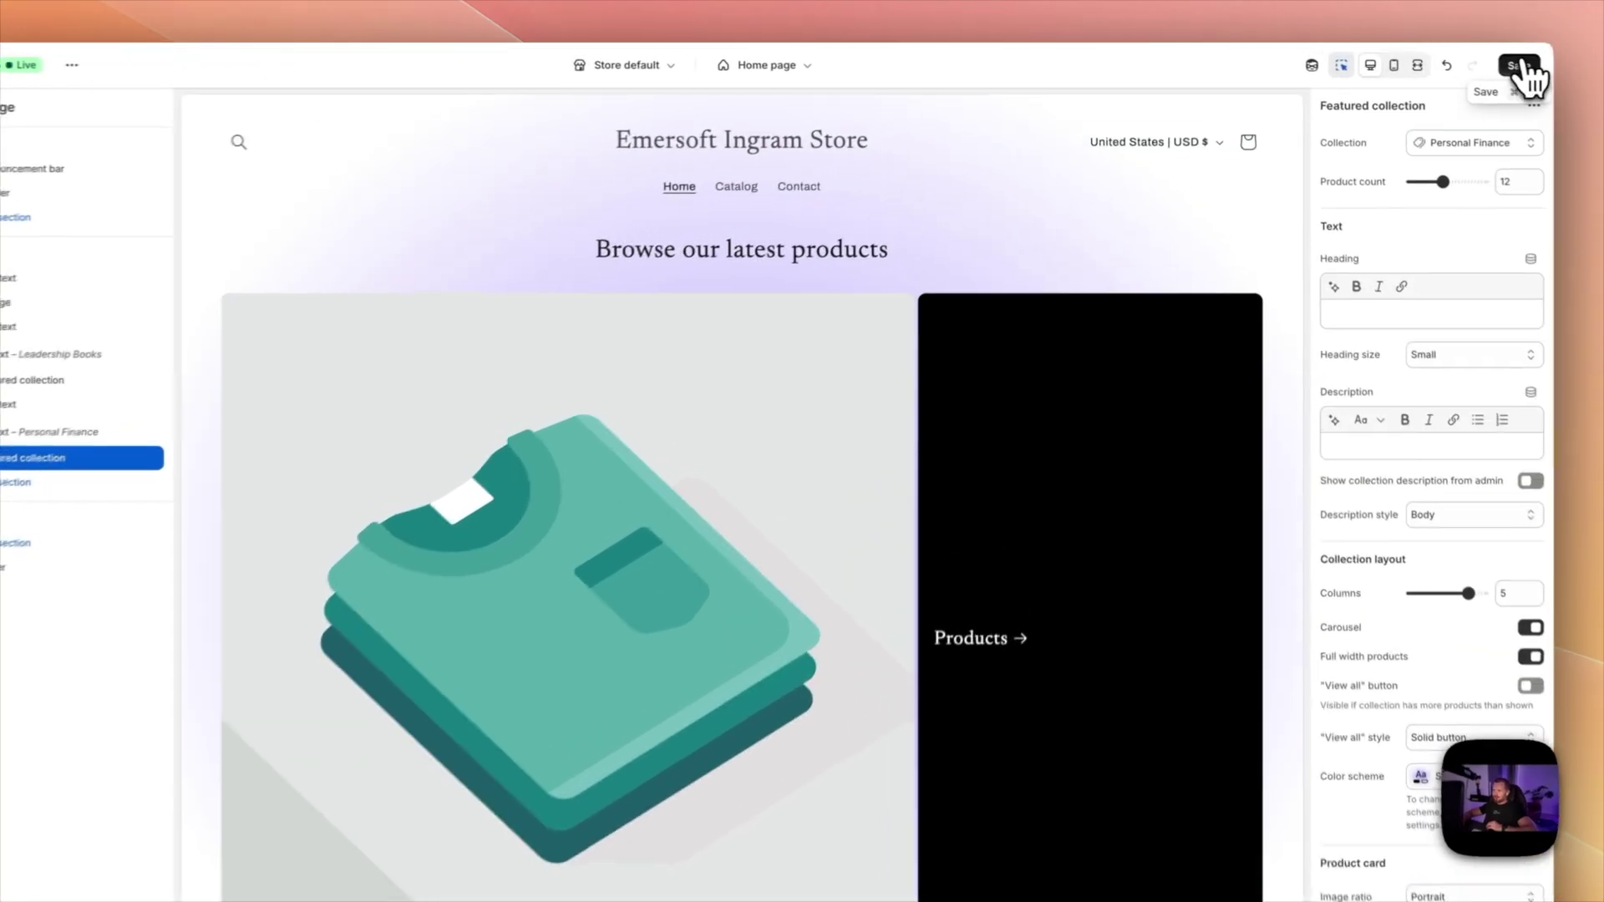
click(1426, 60)
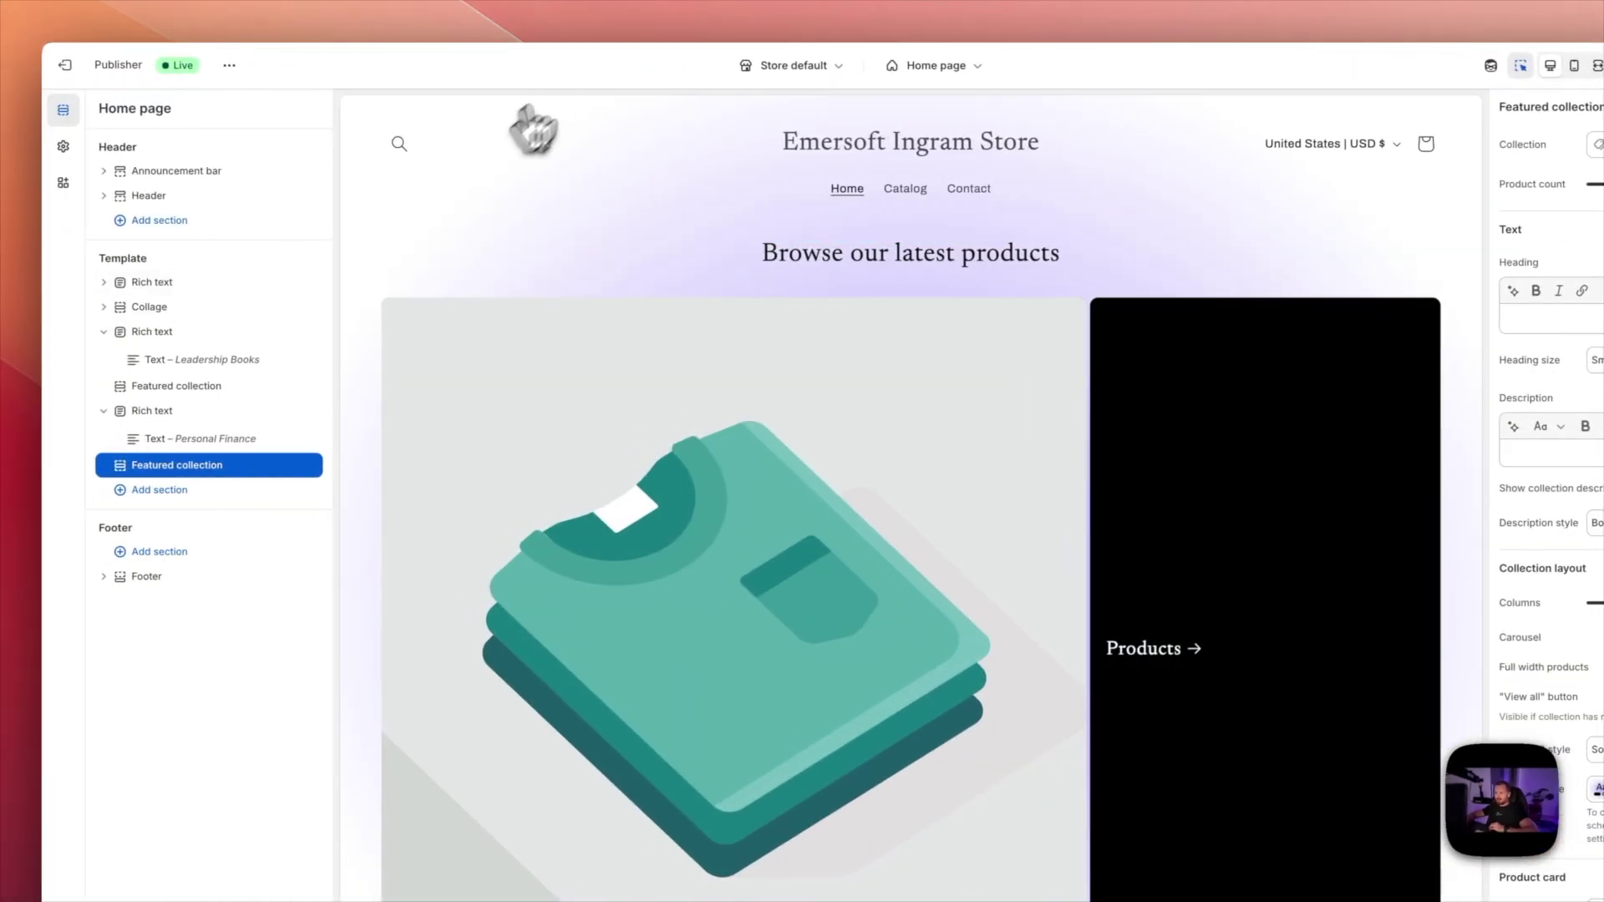
click(65, 65)
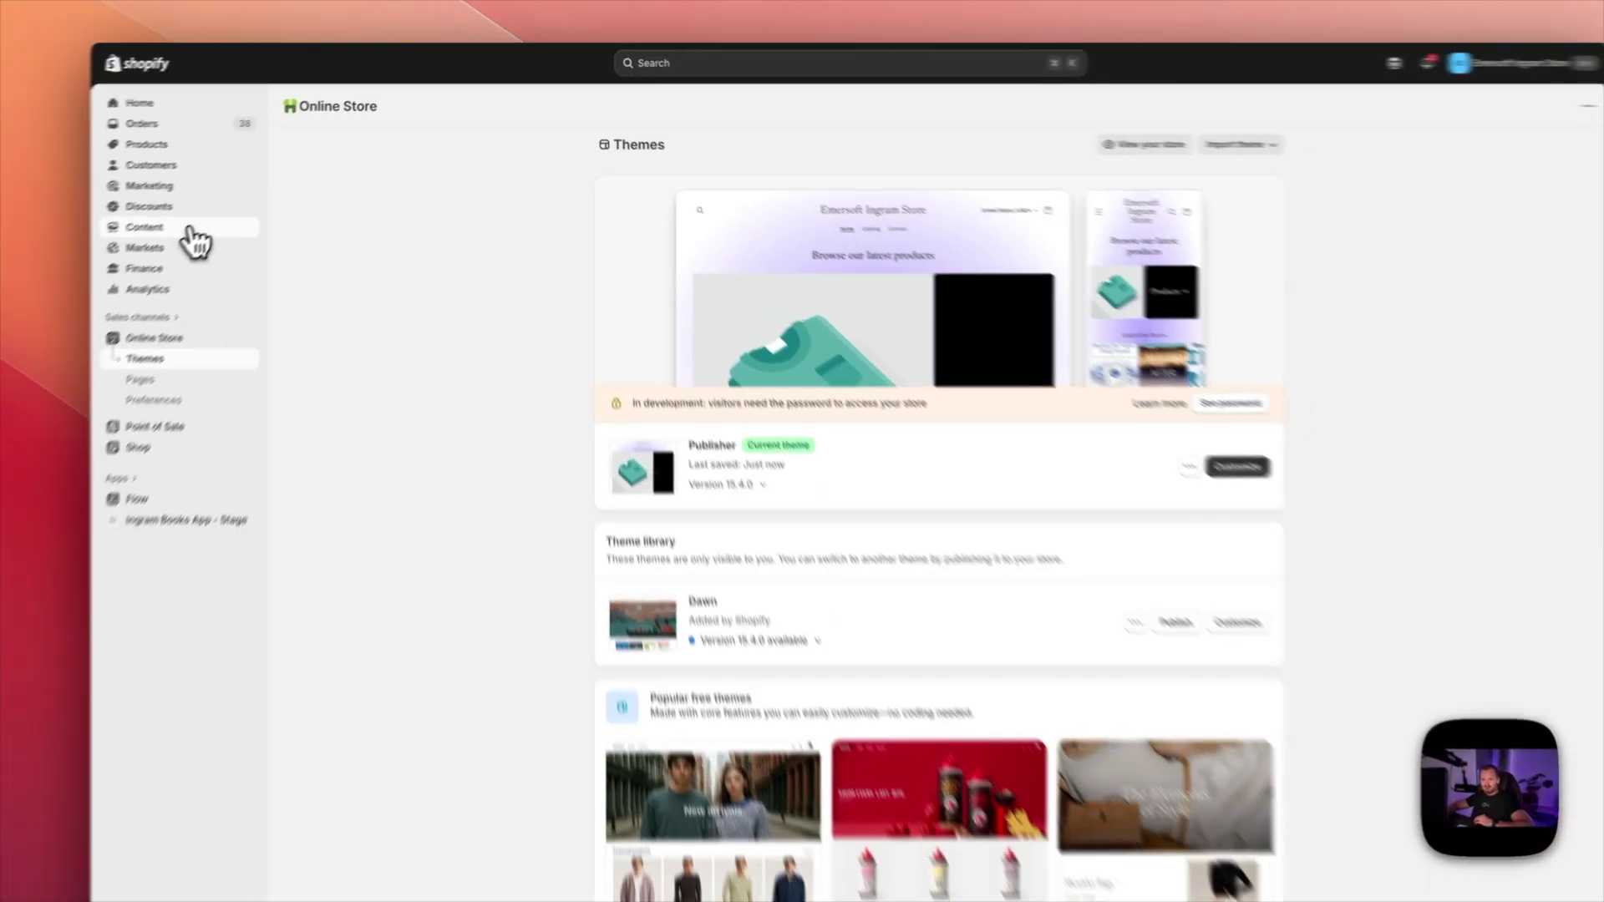
- Open the store's Main menu for editing and add a "Categories" item linked to All collections
click(191, 232)
click(159, 294)
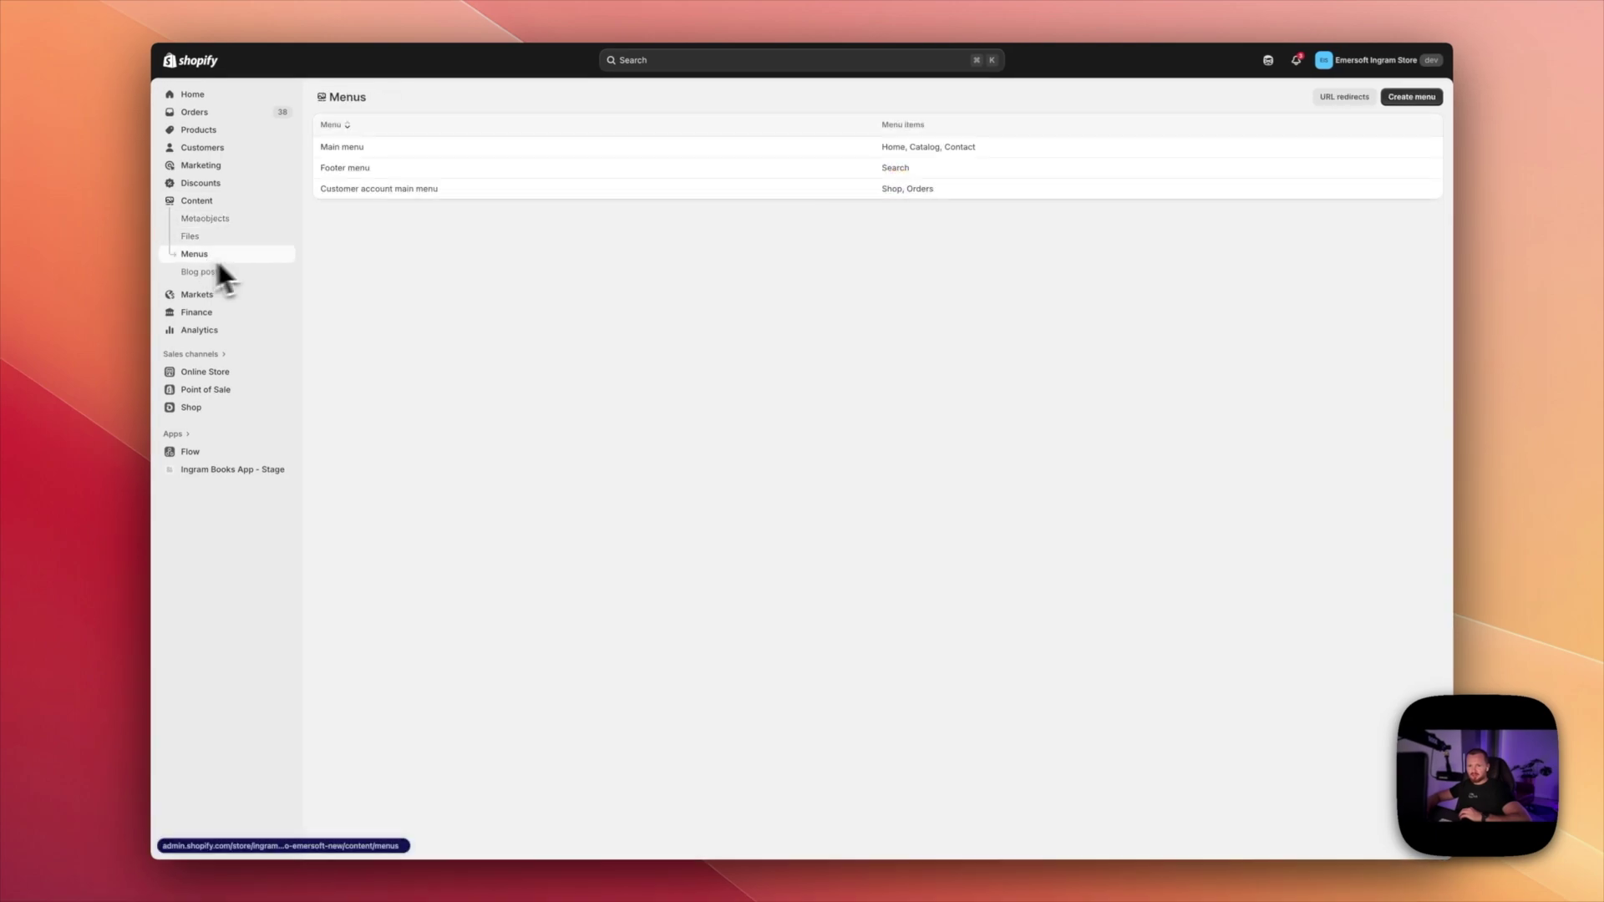
click(342, 151)
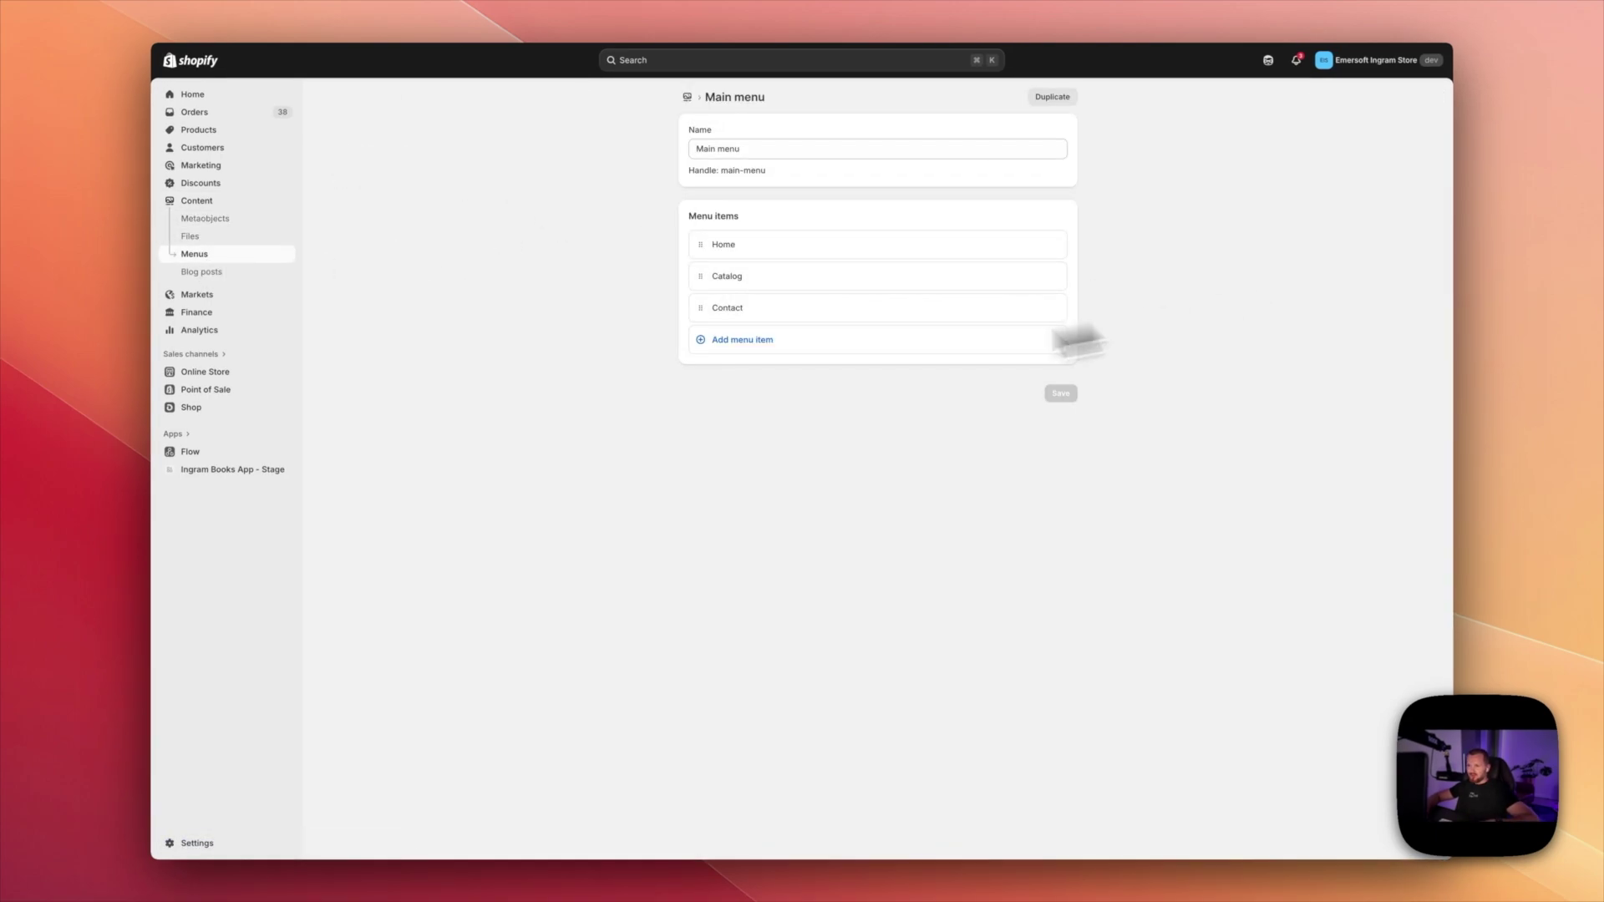
click(736, 340)
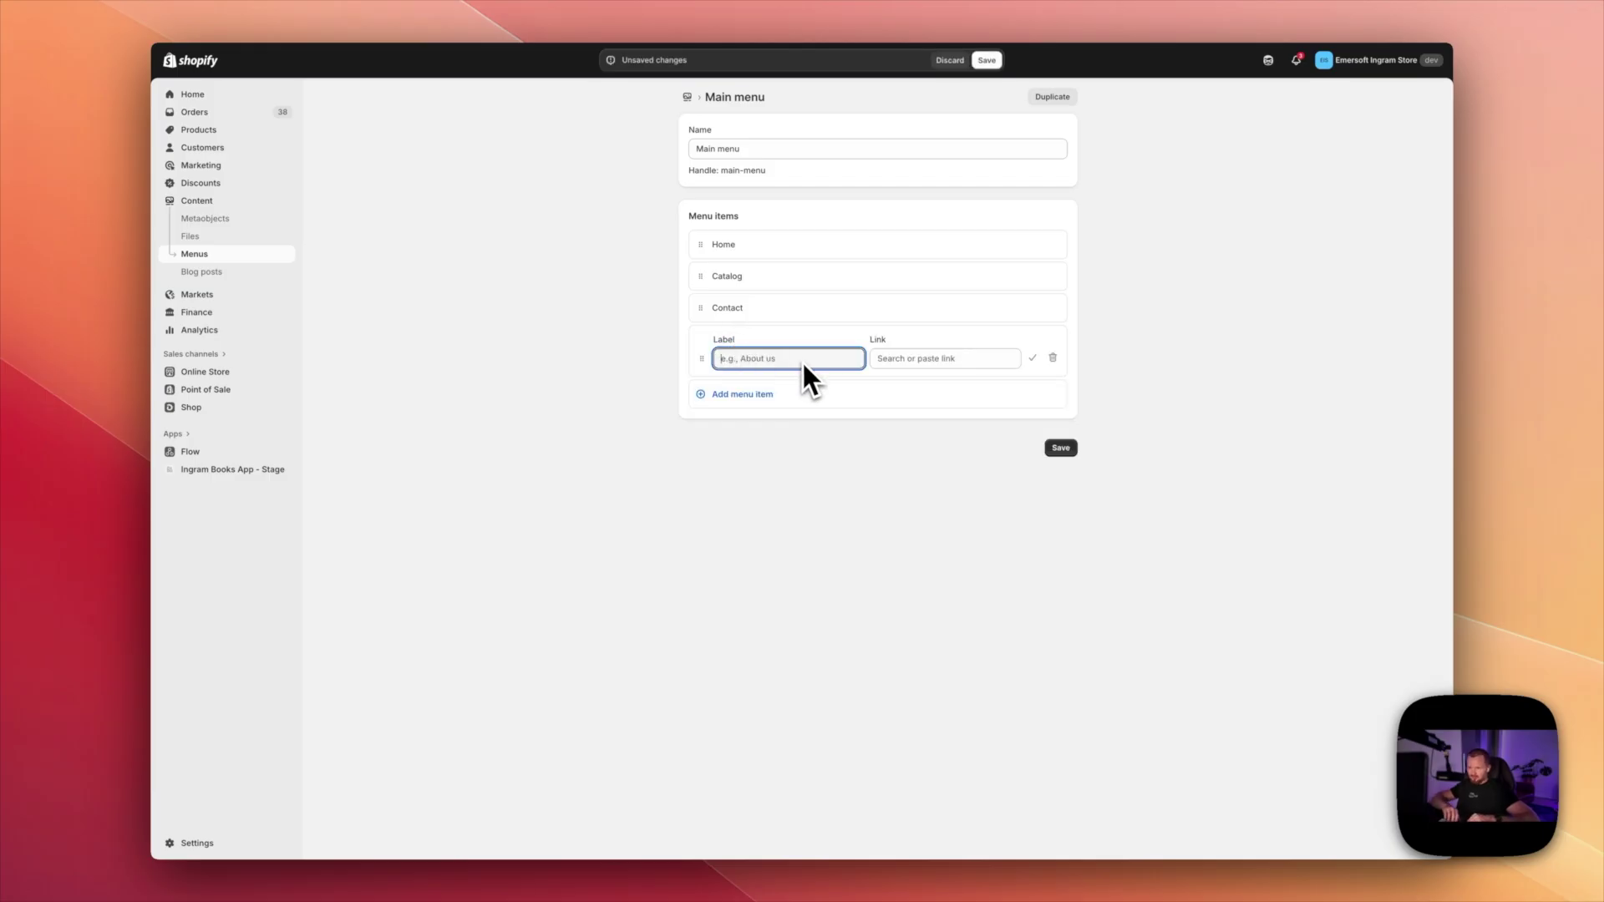
text(Categories)
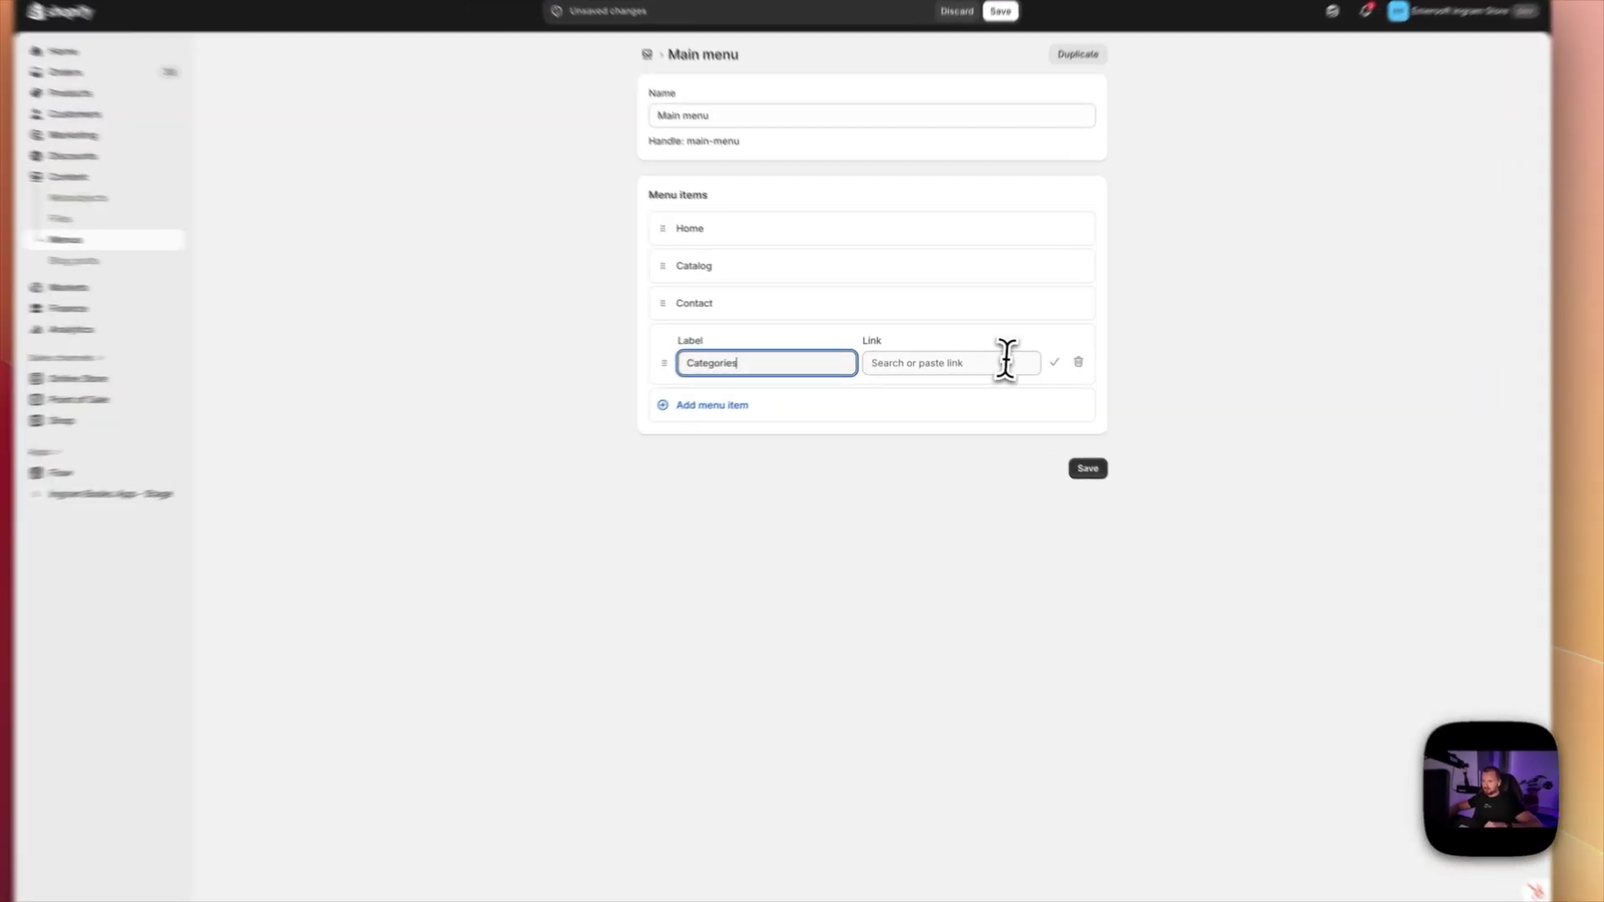
click(981, 358)
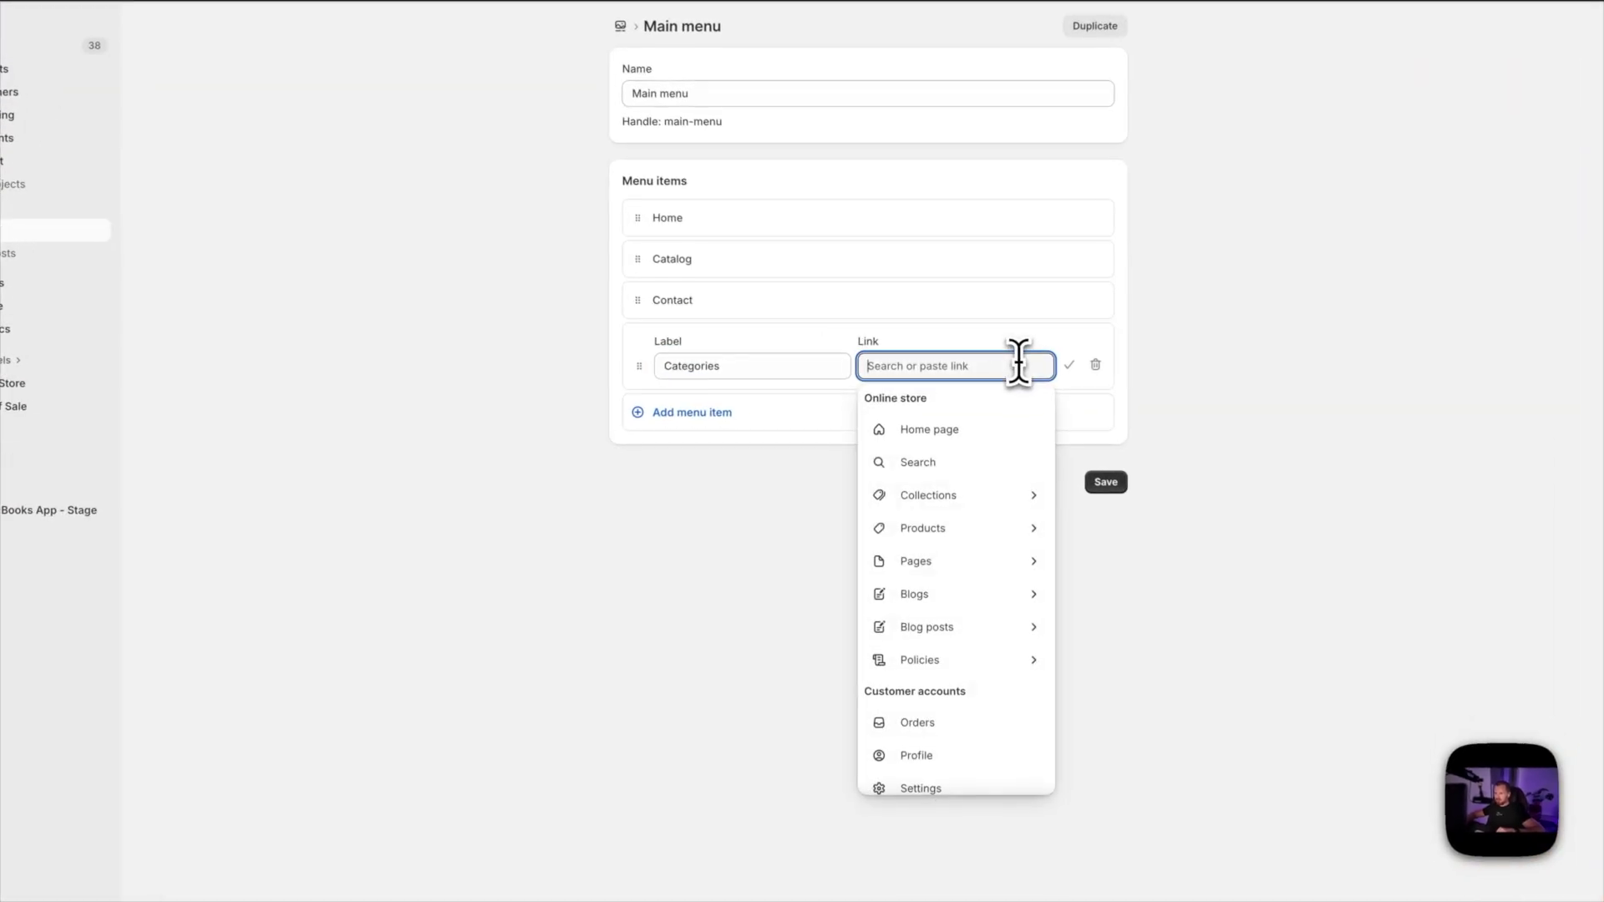
click(956, 498)
click(984, 433)
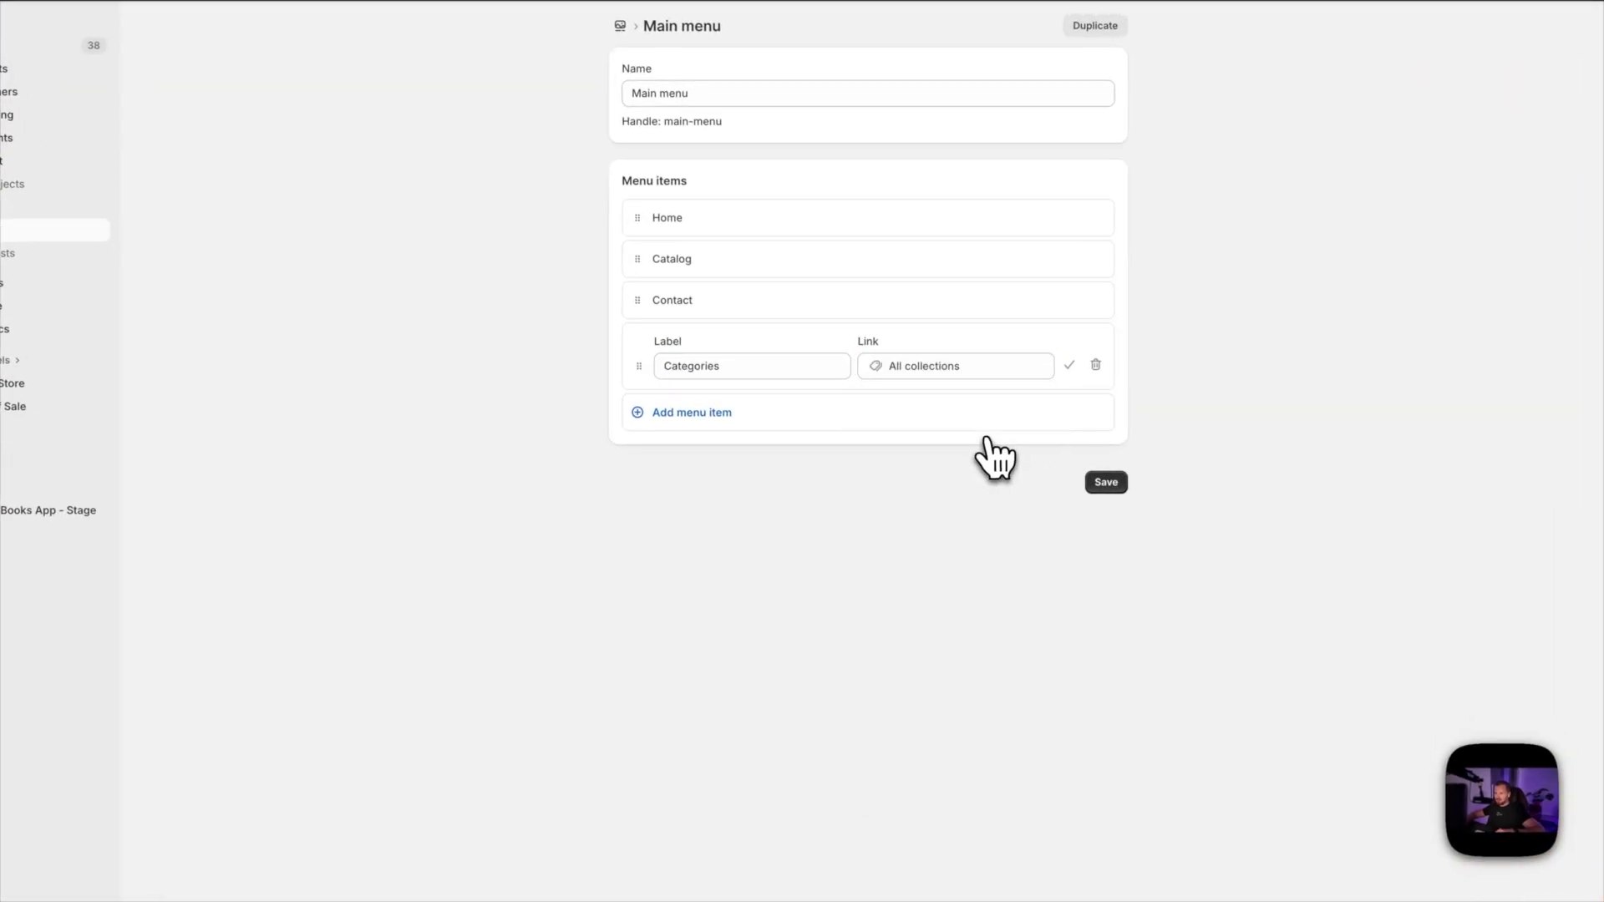
click(1074, 368)
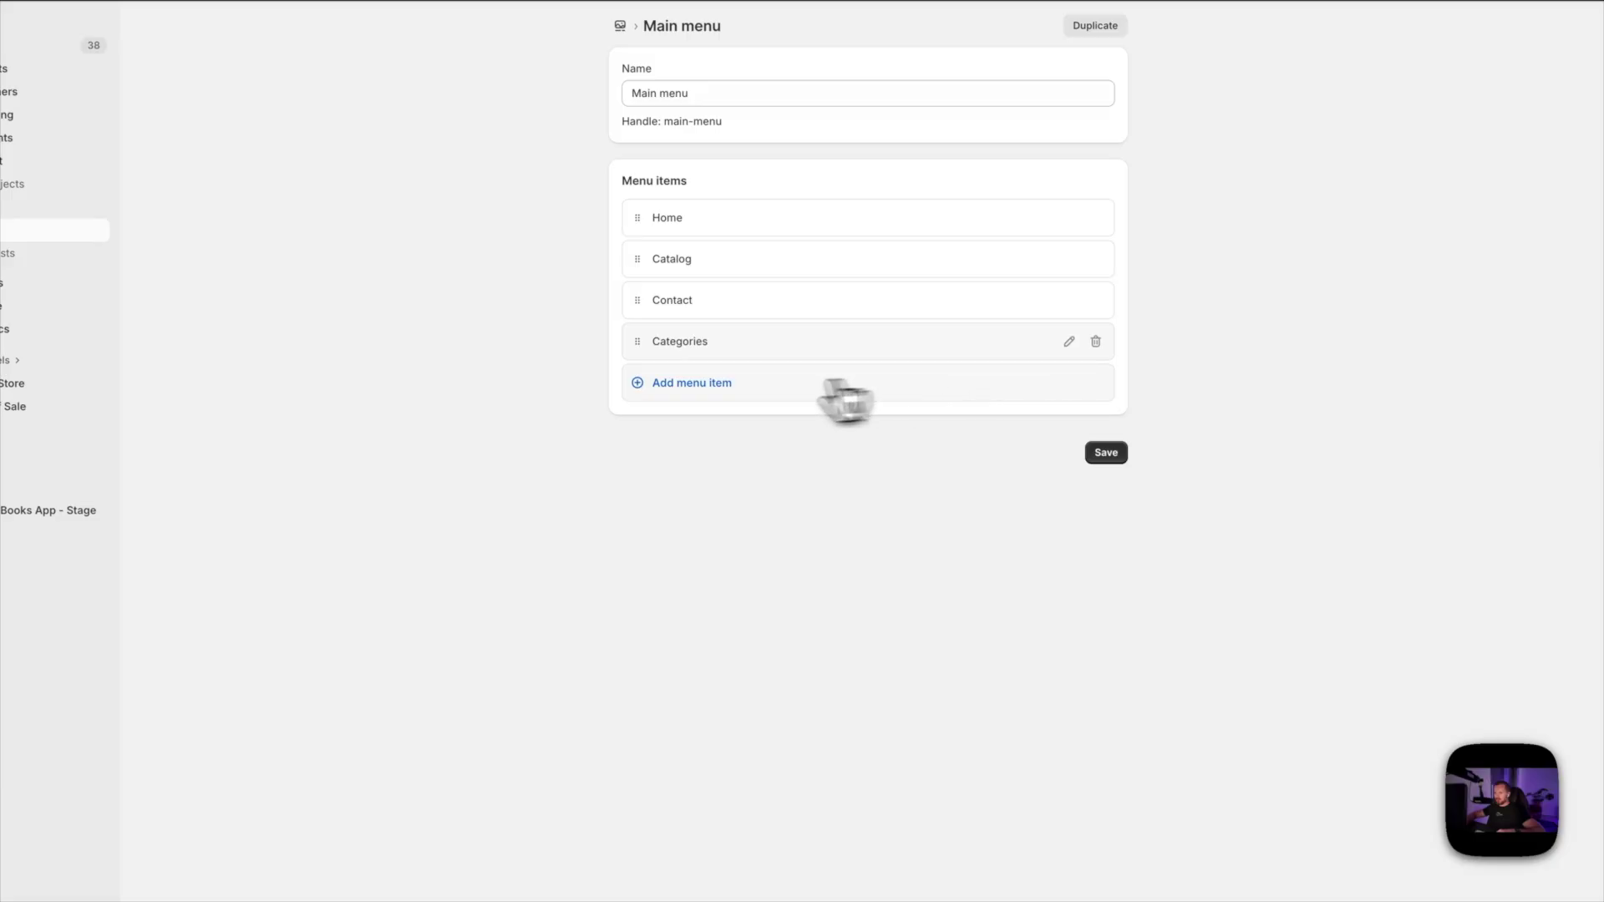
- Add a "Leadership" item to the Main menu, linked to the Leadership collection
click(725, 381)
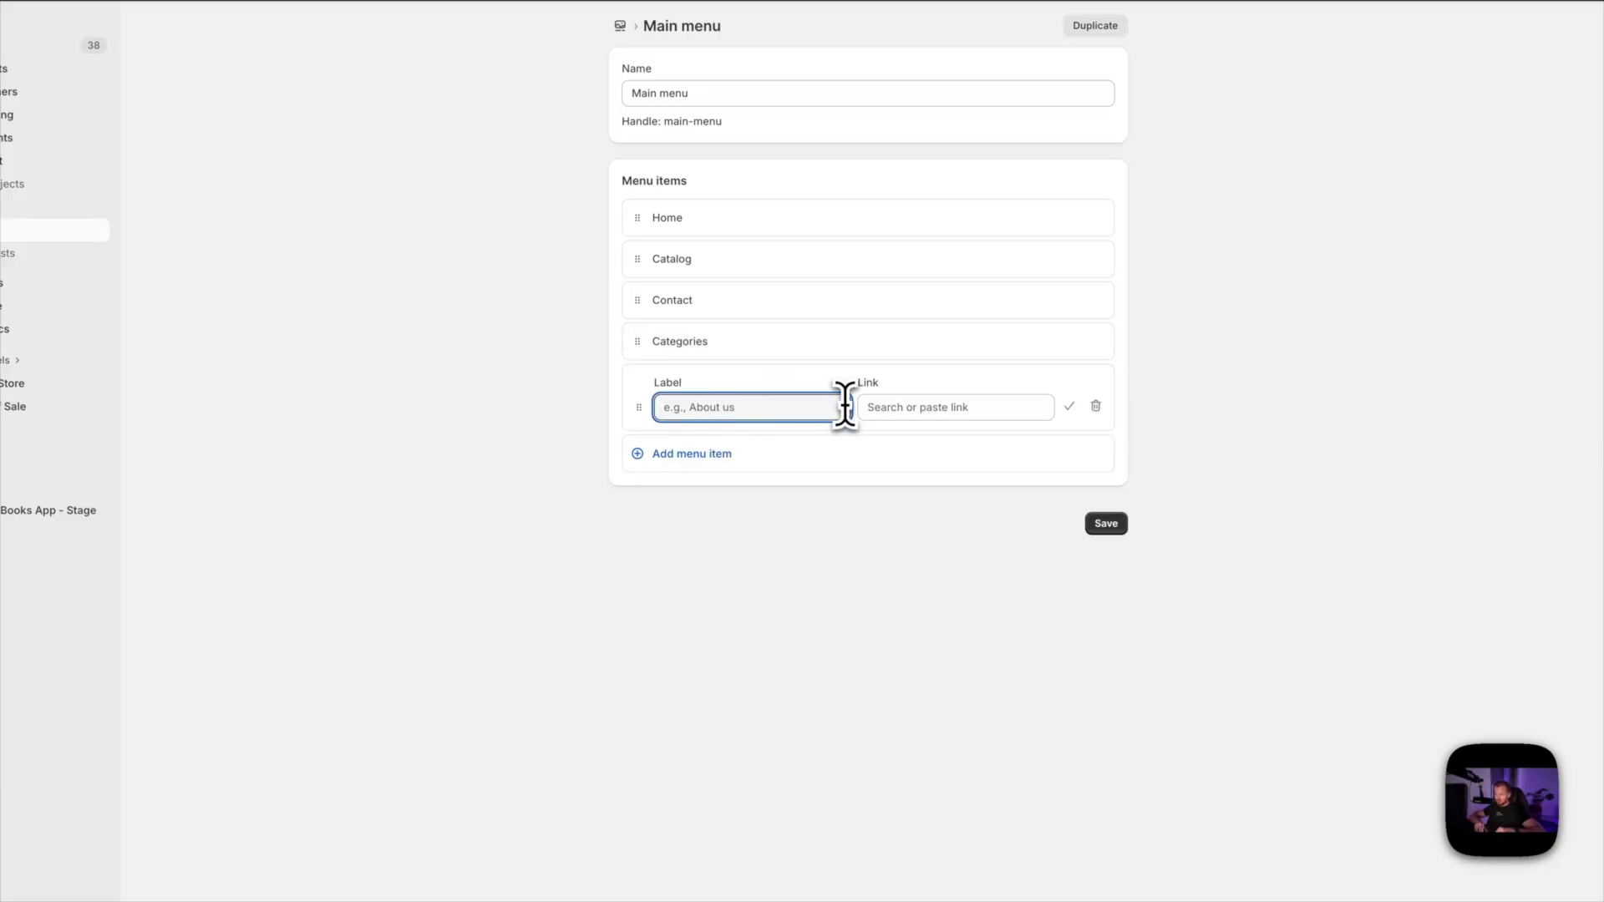
text(Leader)
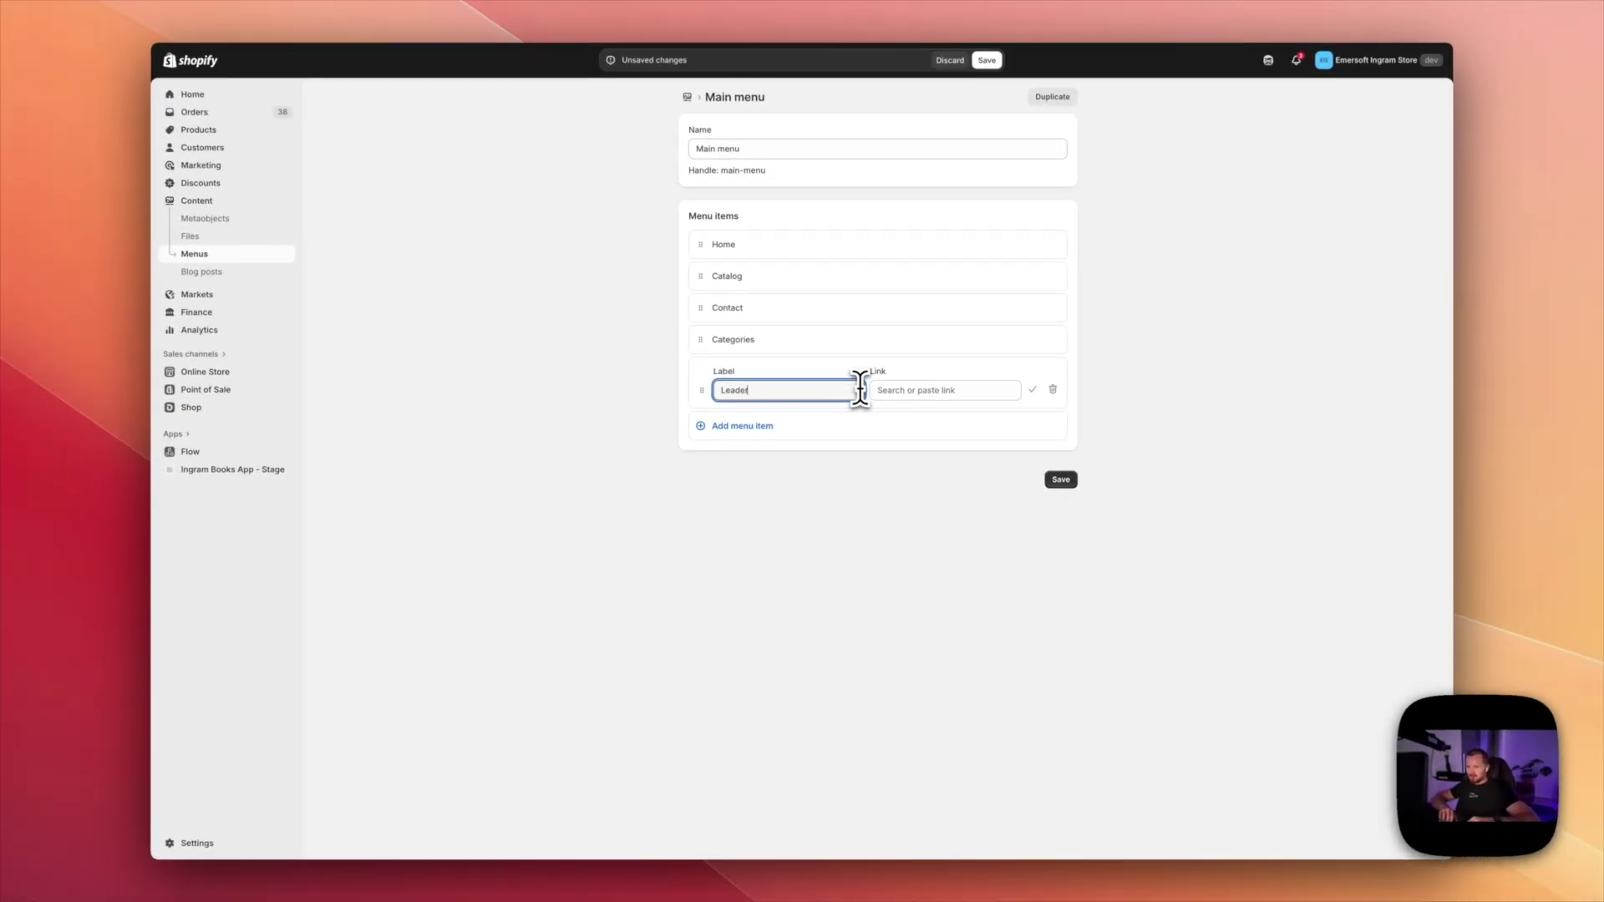
text(ship)
click(877, 389)
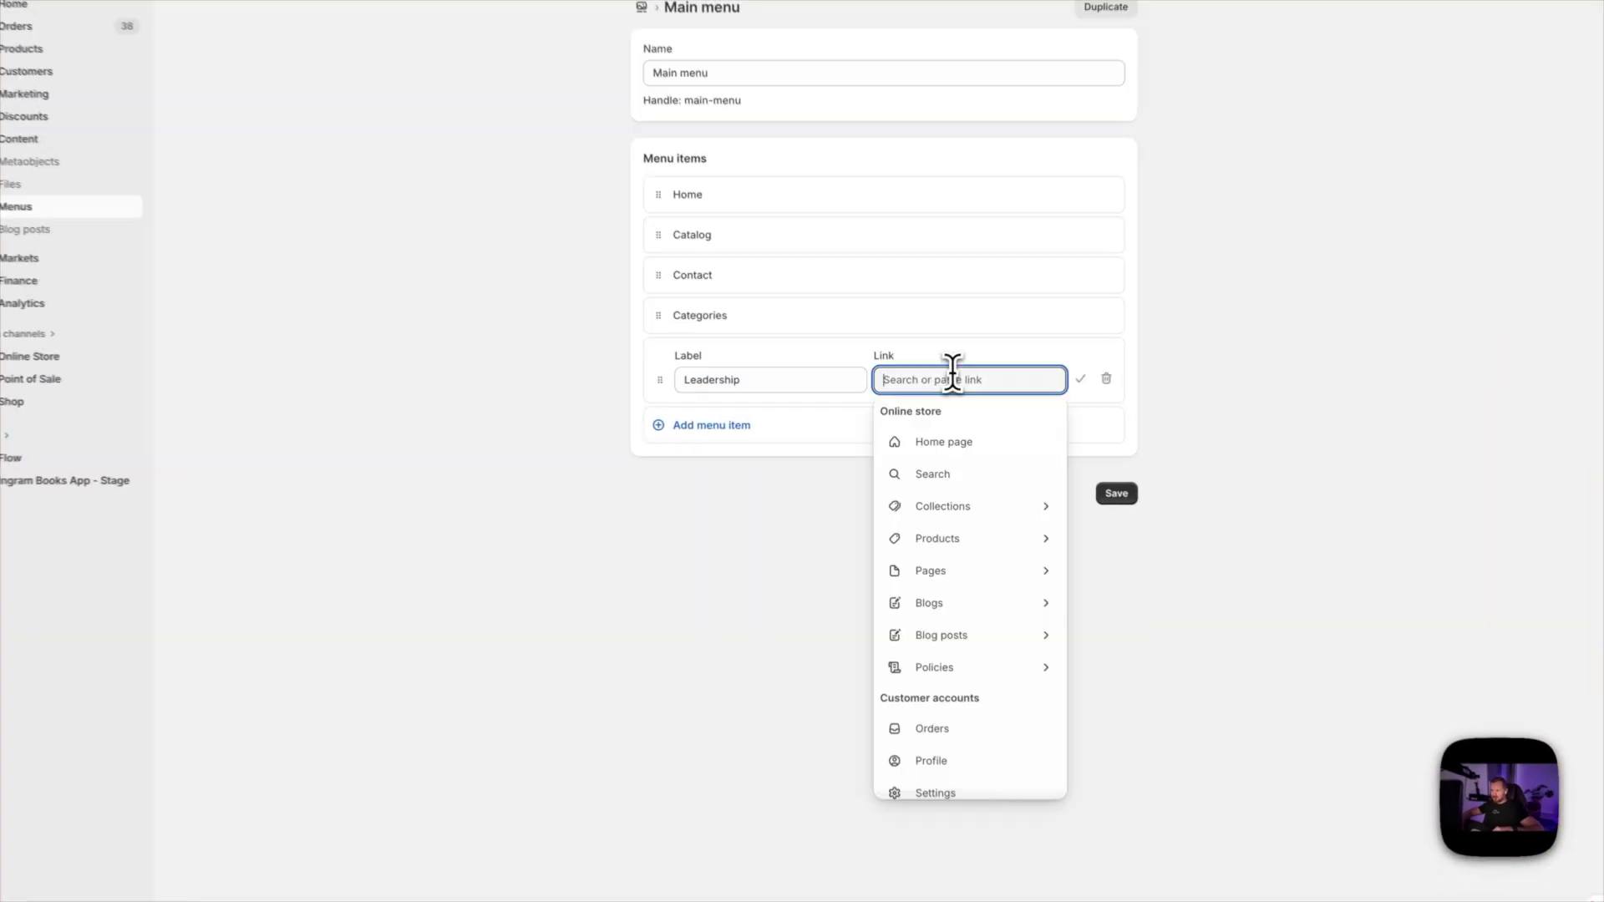
click(929, 492)
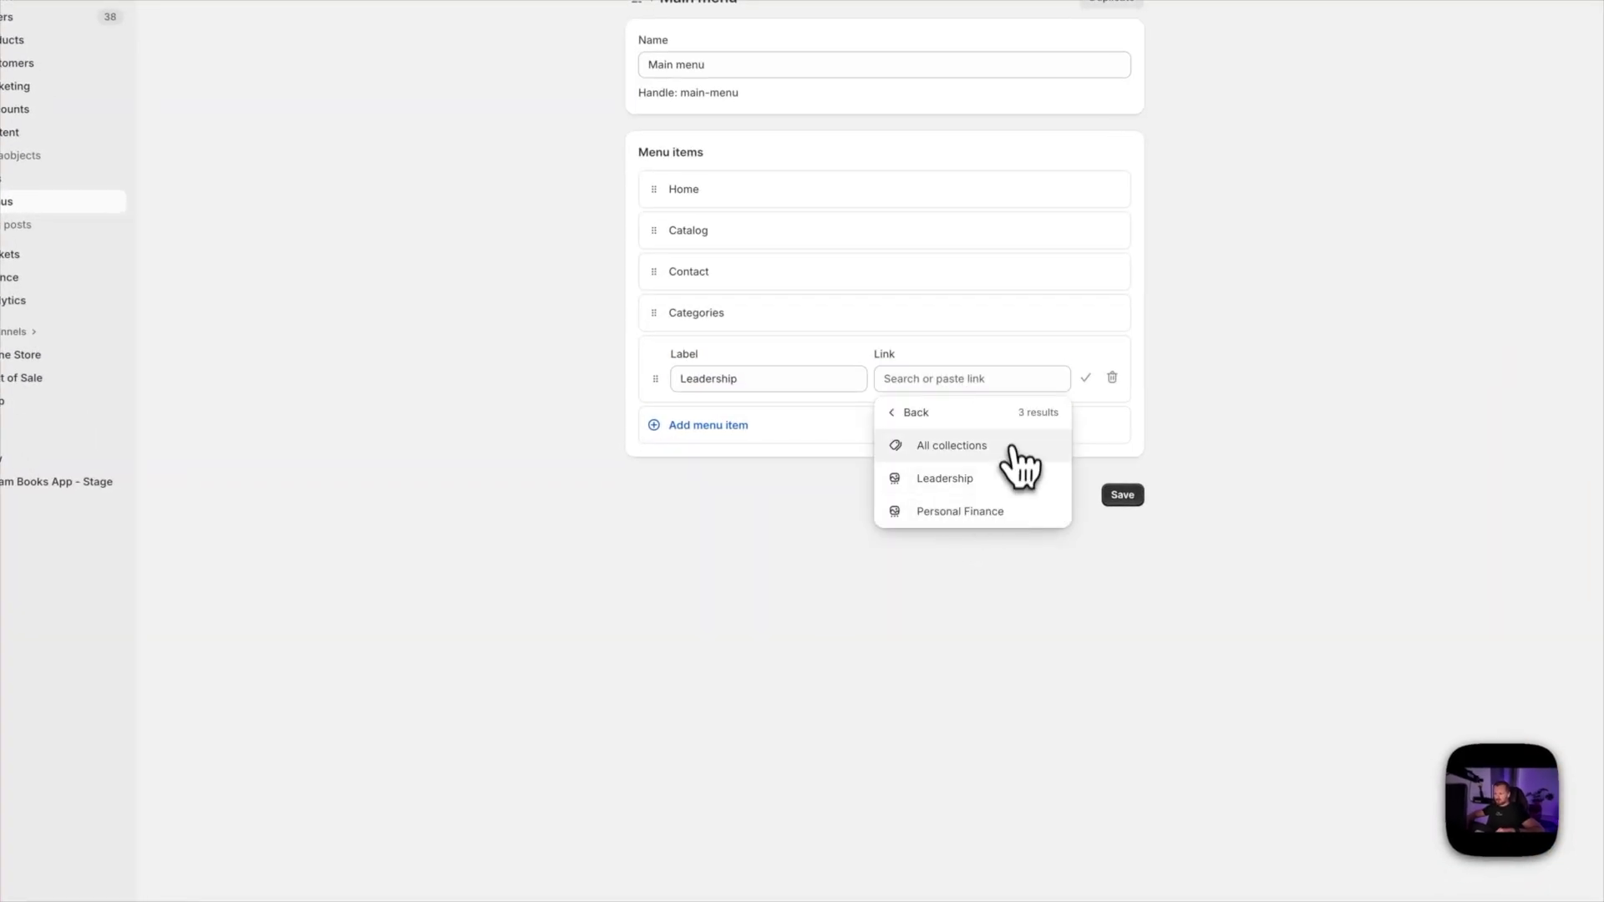
click(965, 476)
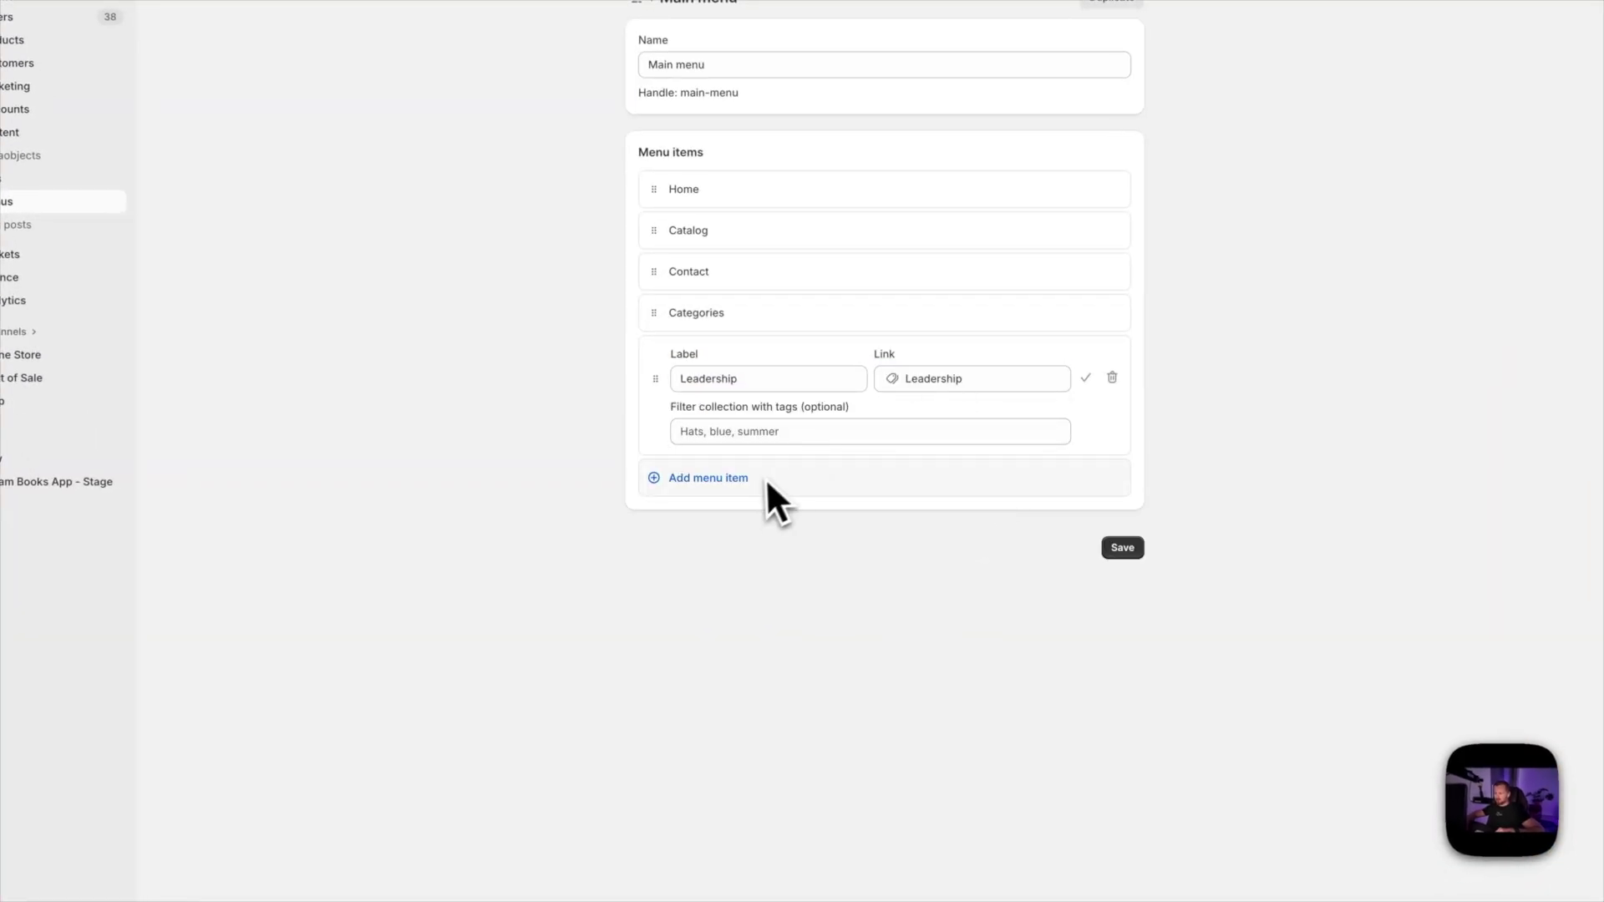
- Add a "Personal Finance" item linked to the Personal Finance collection and accept both new menu items
click(704, 493)
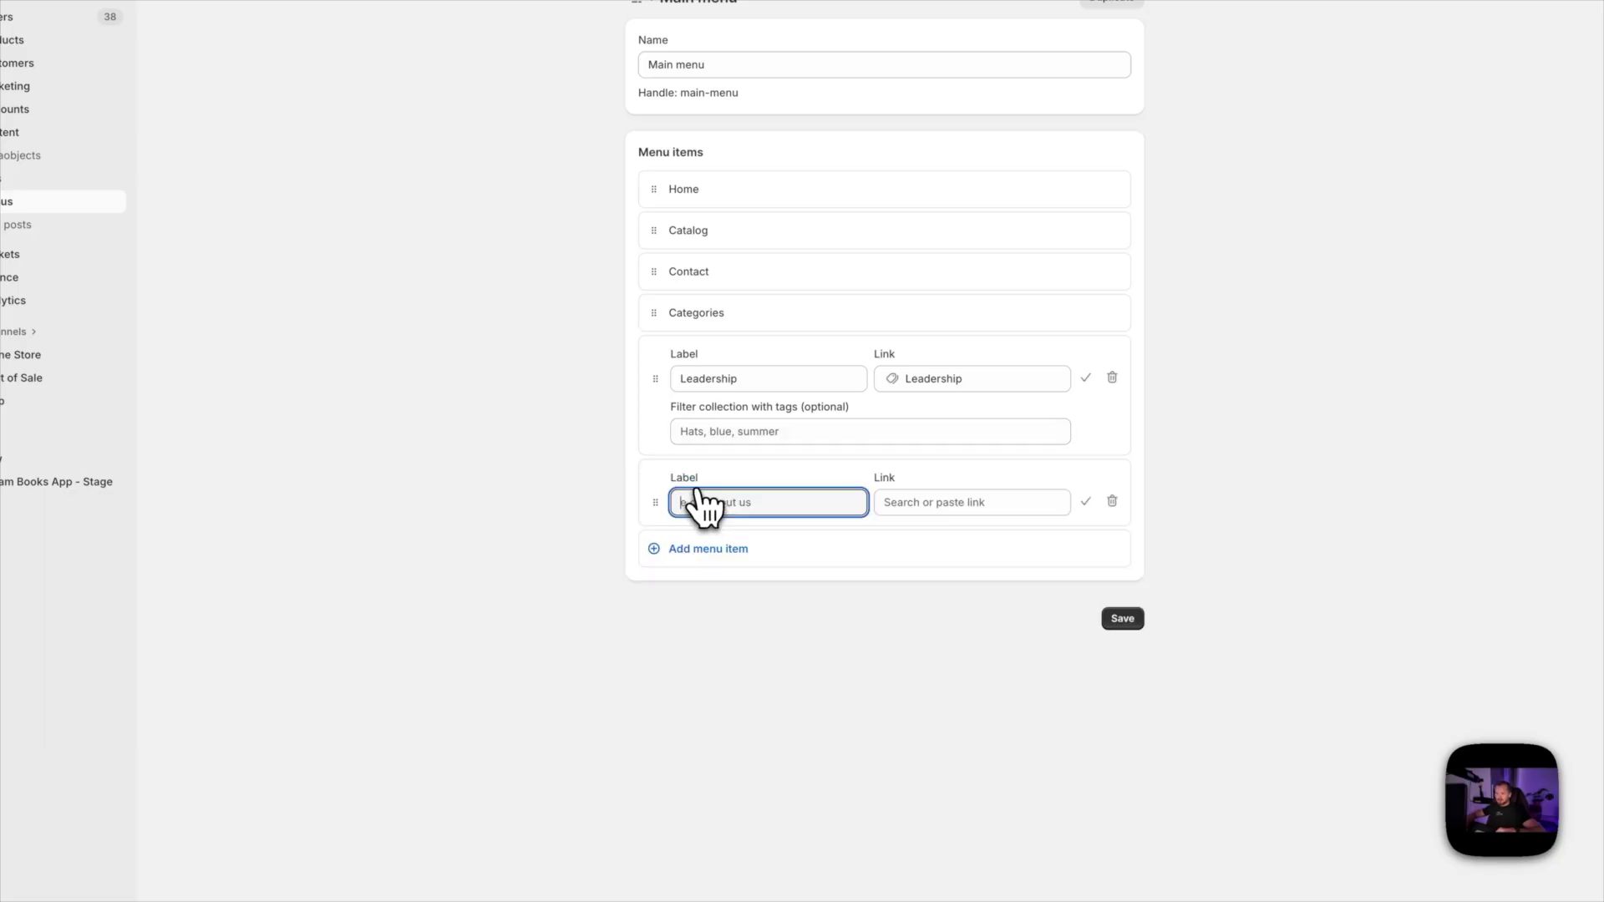
text(Personal)
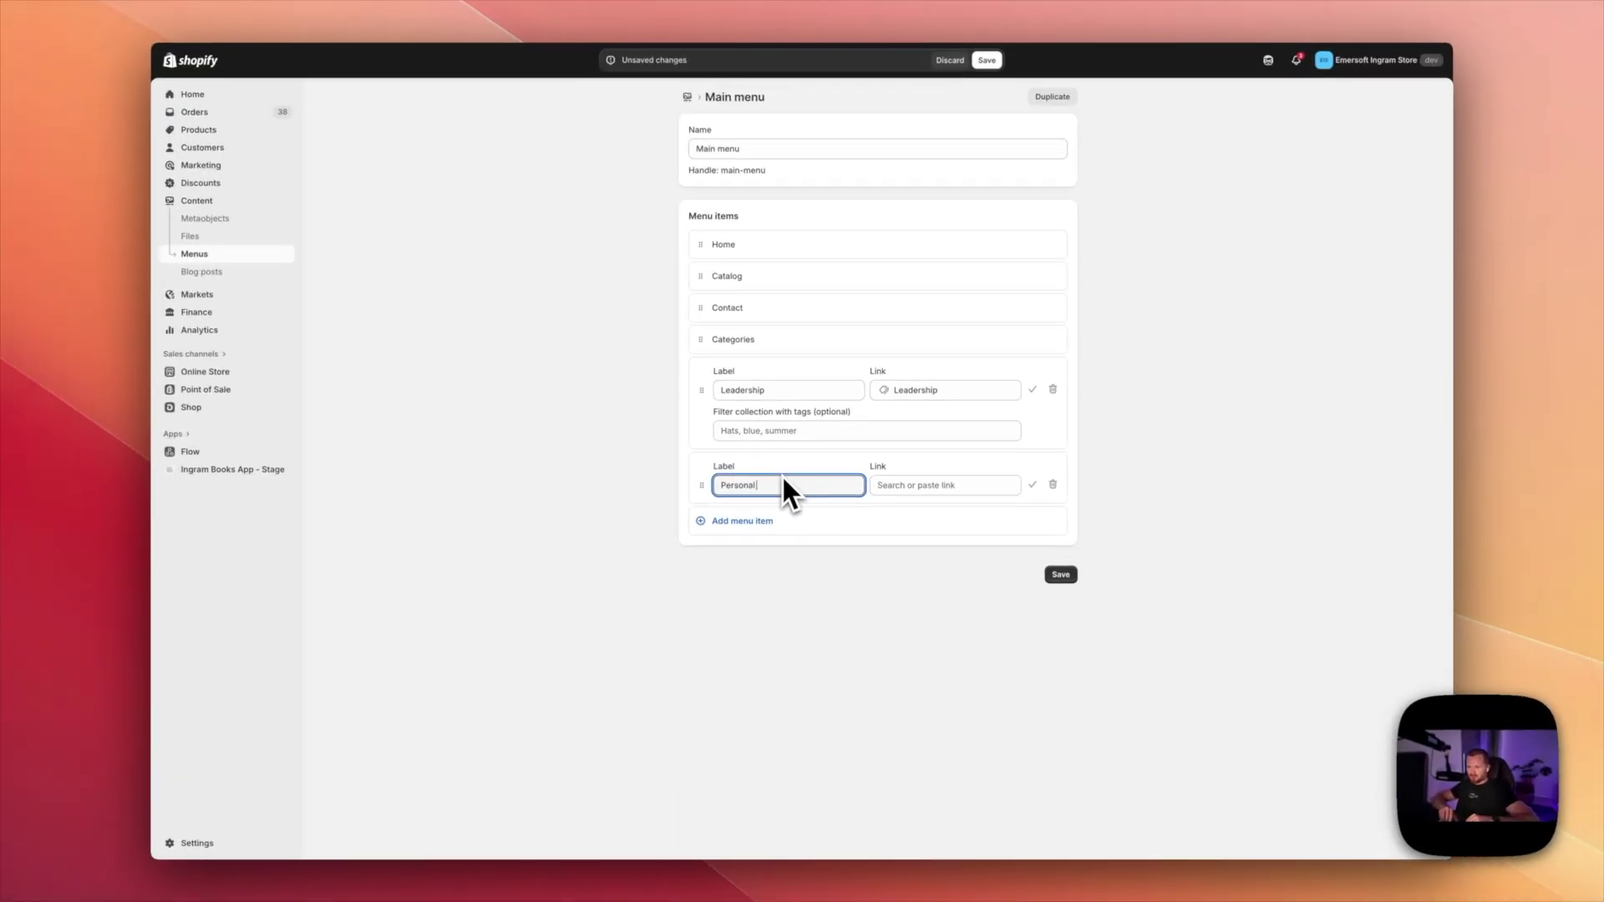
text( Finance)
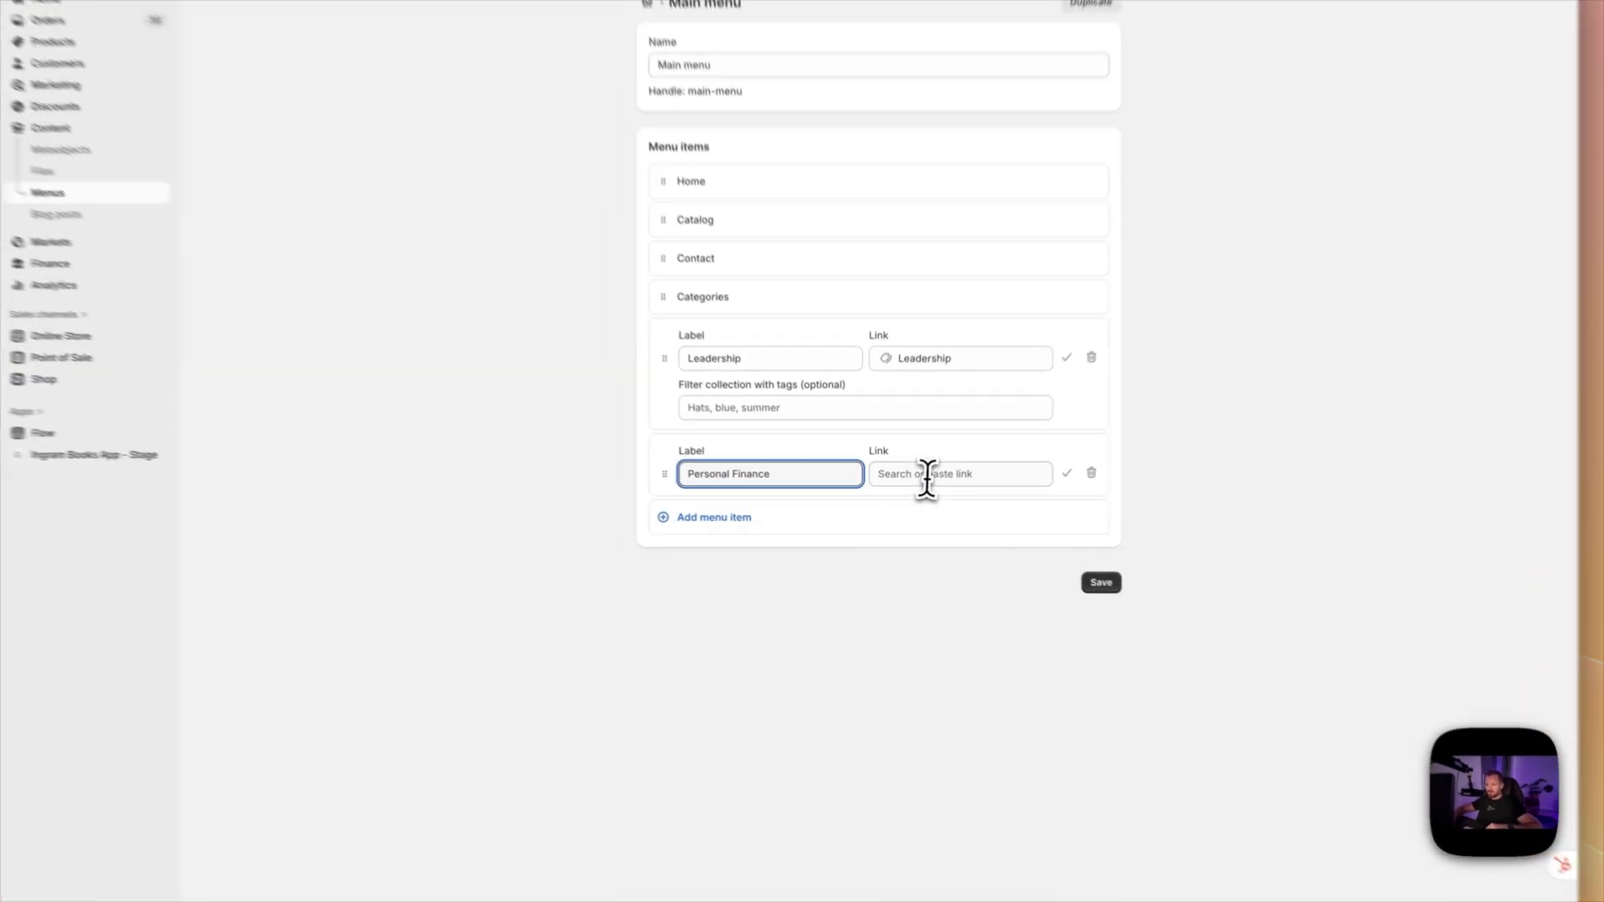
click(918, 487)
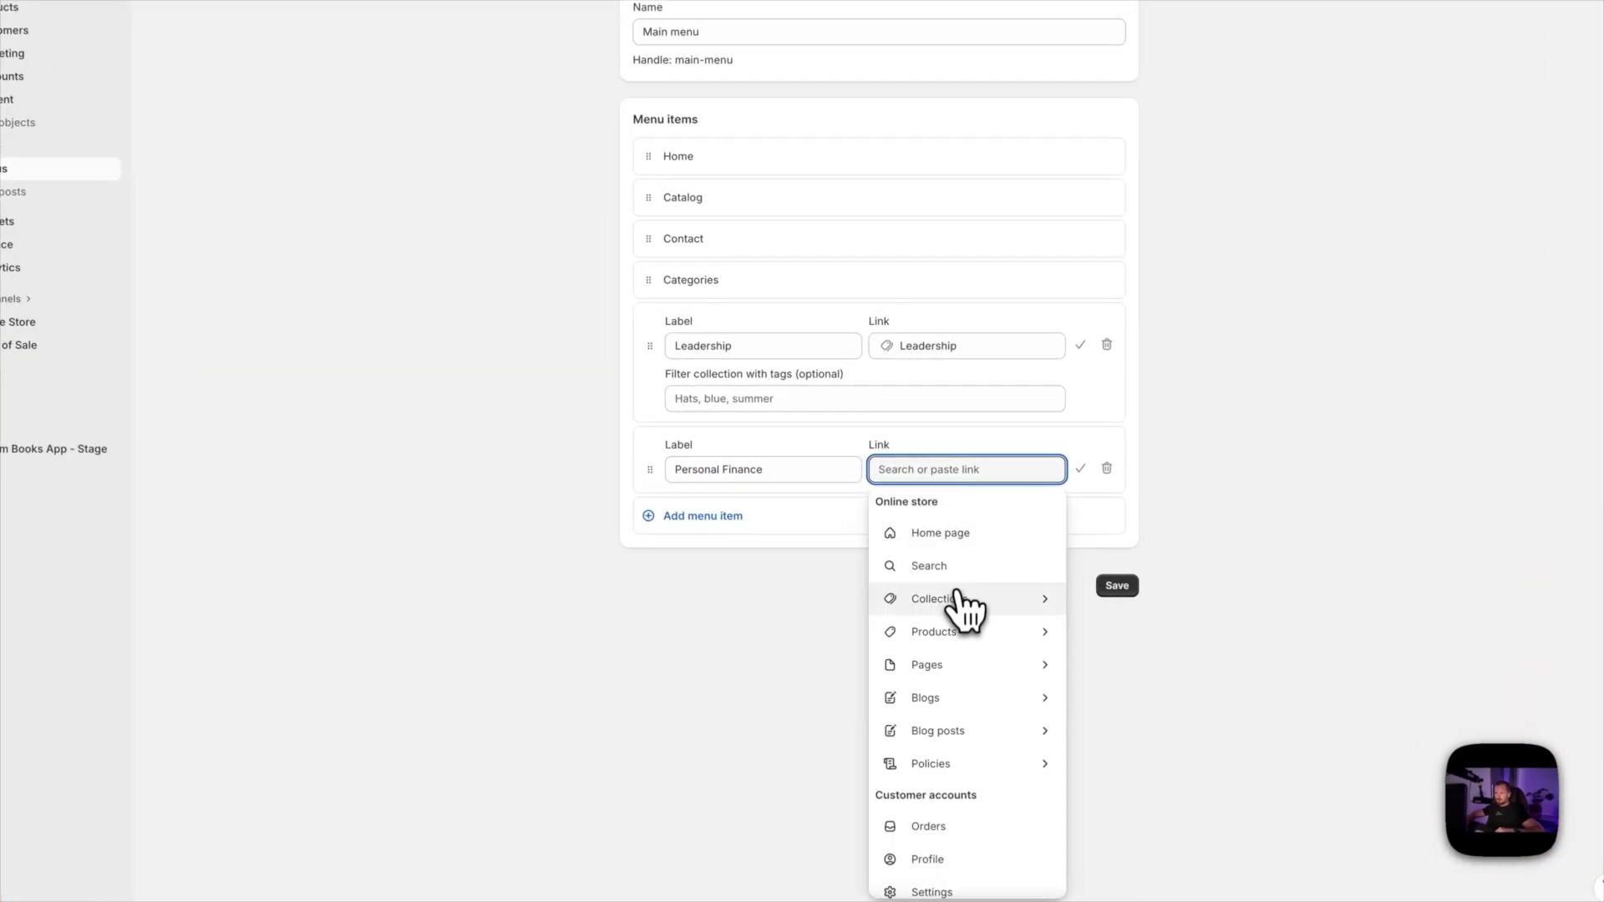
click(958, 595)
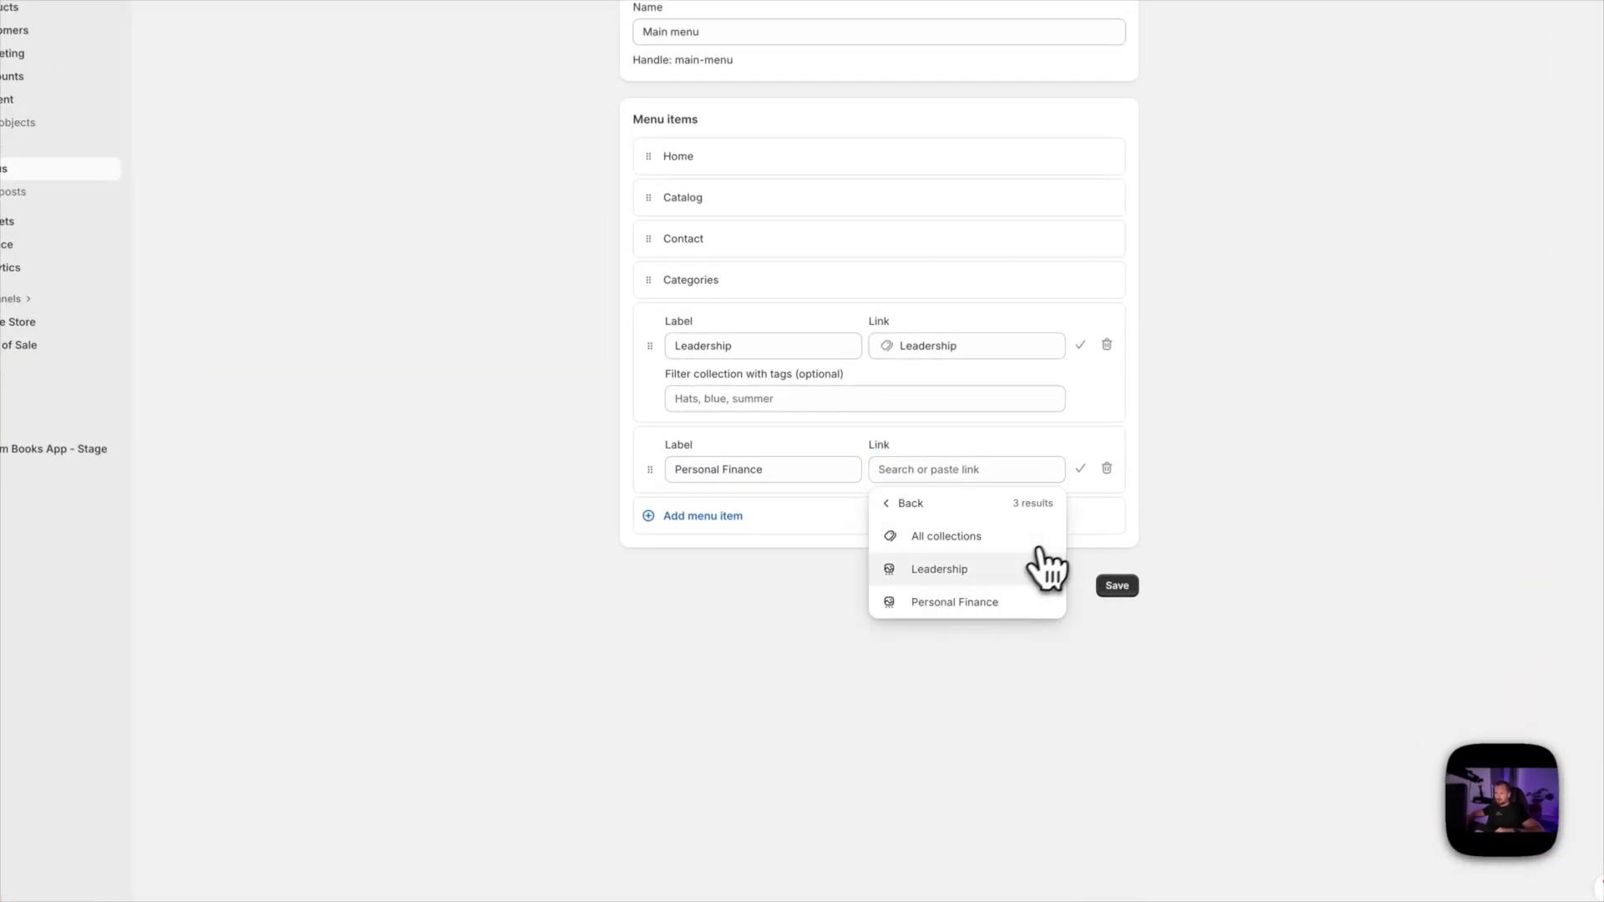
click(972, 602)
click(1080, 345)
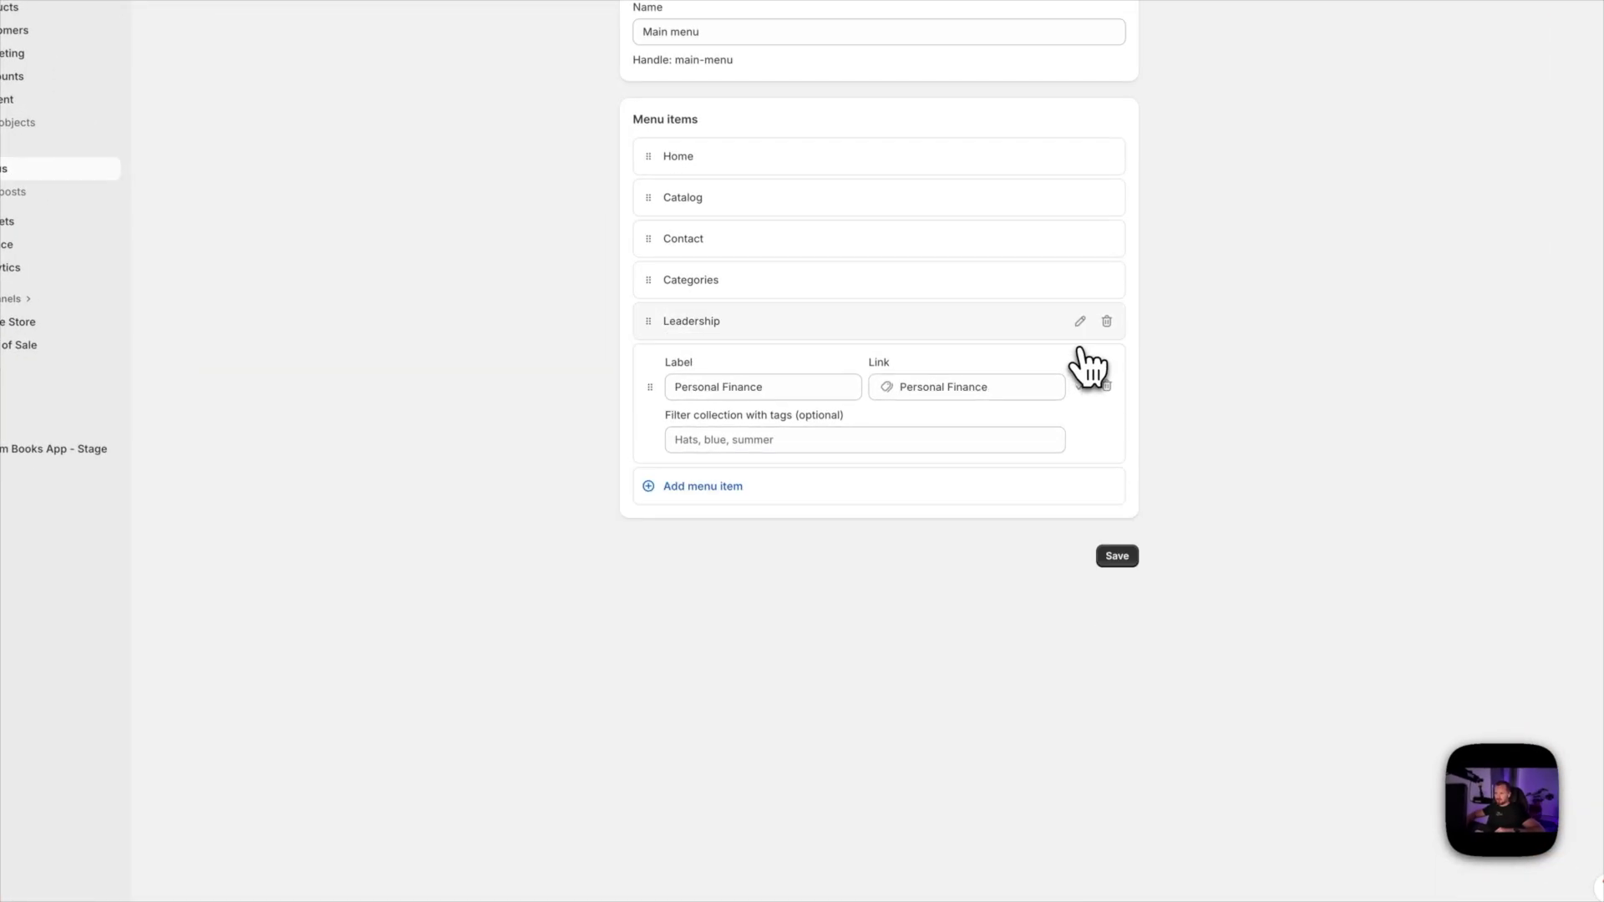
click(1080, 386)
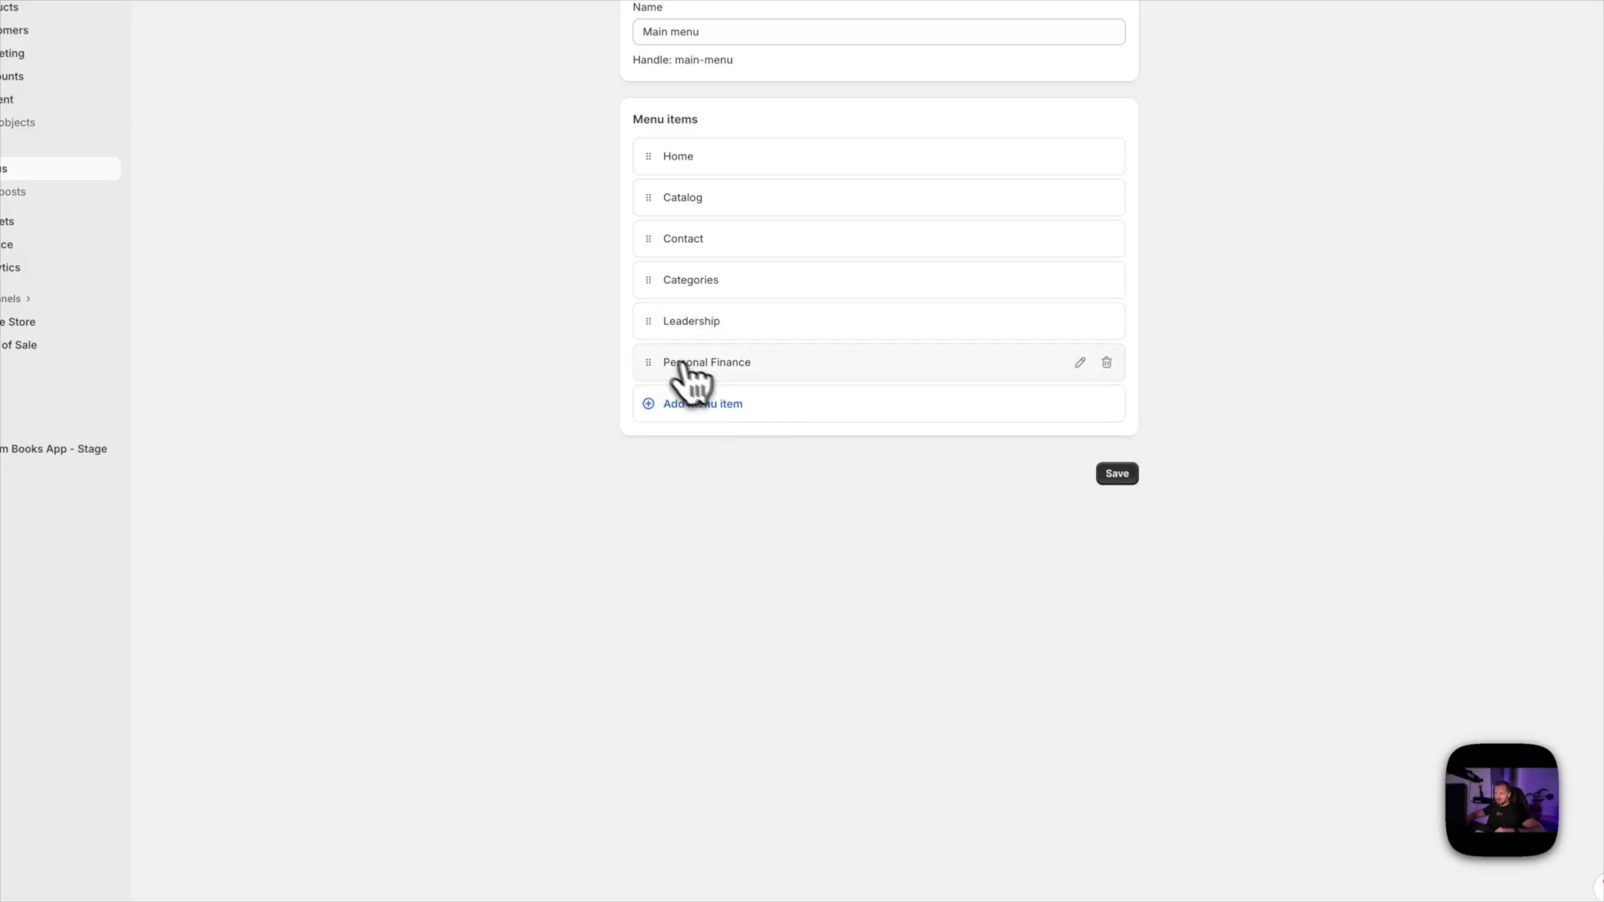
- Nest Leadership and Personal Finance at the same level under Categories and save the Main menu
drag(653, 331, 728, 317)
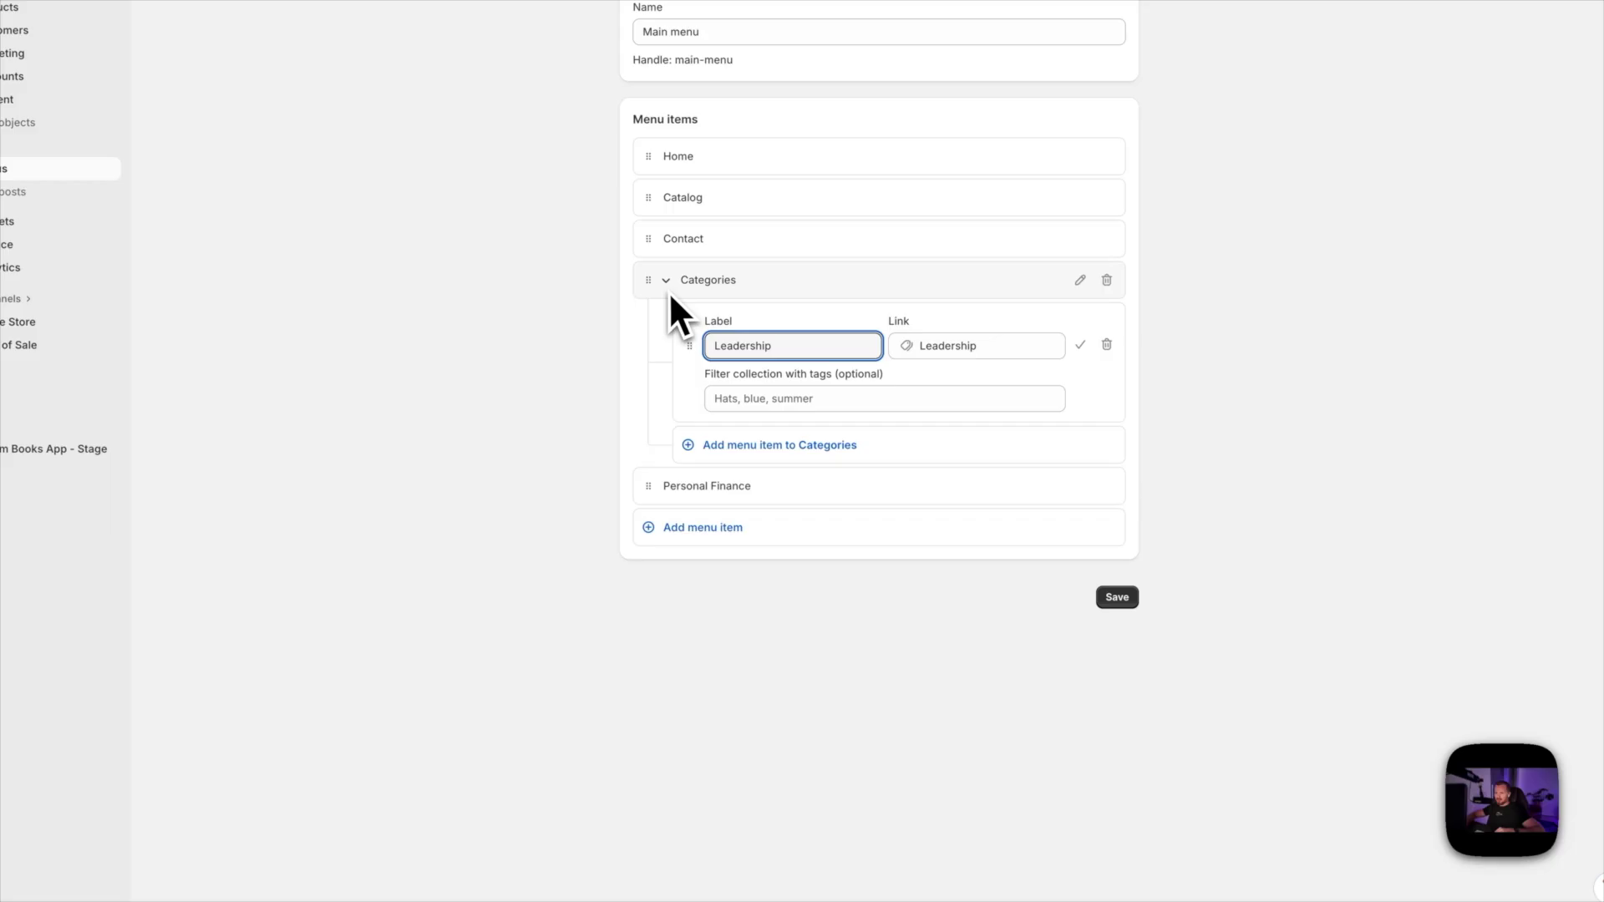
click(660, 485)
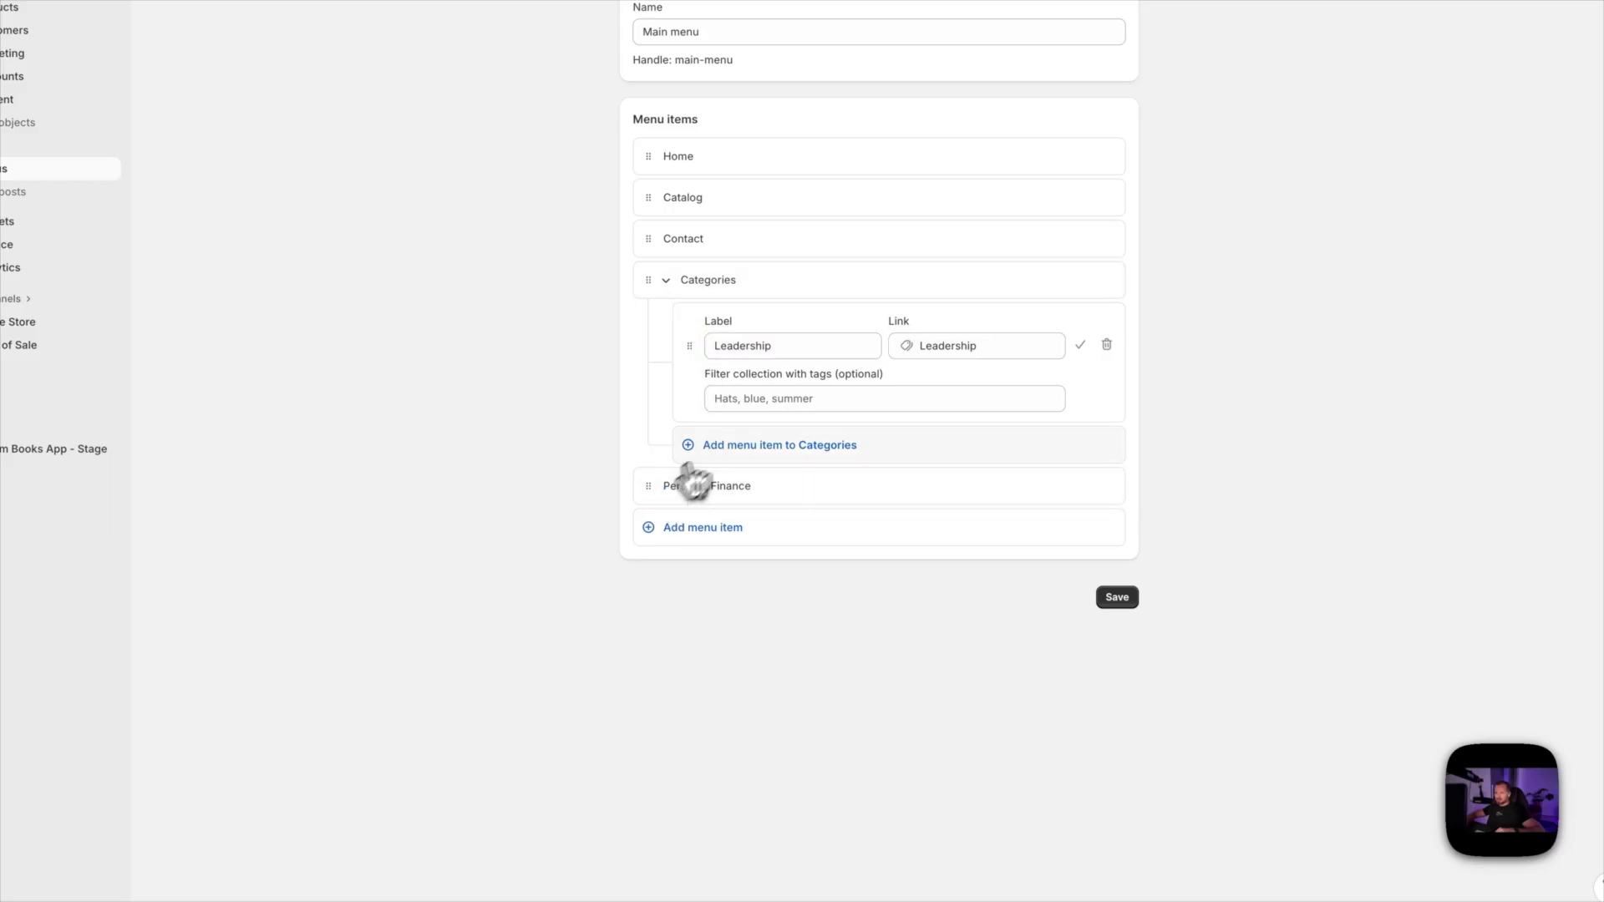
drag(649, 489, 729, 461)
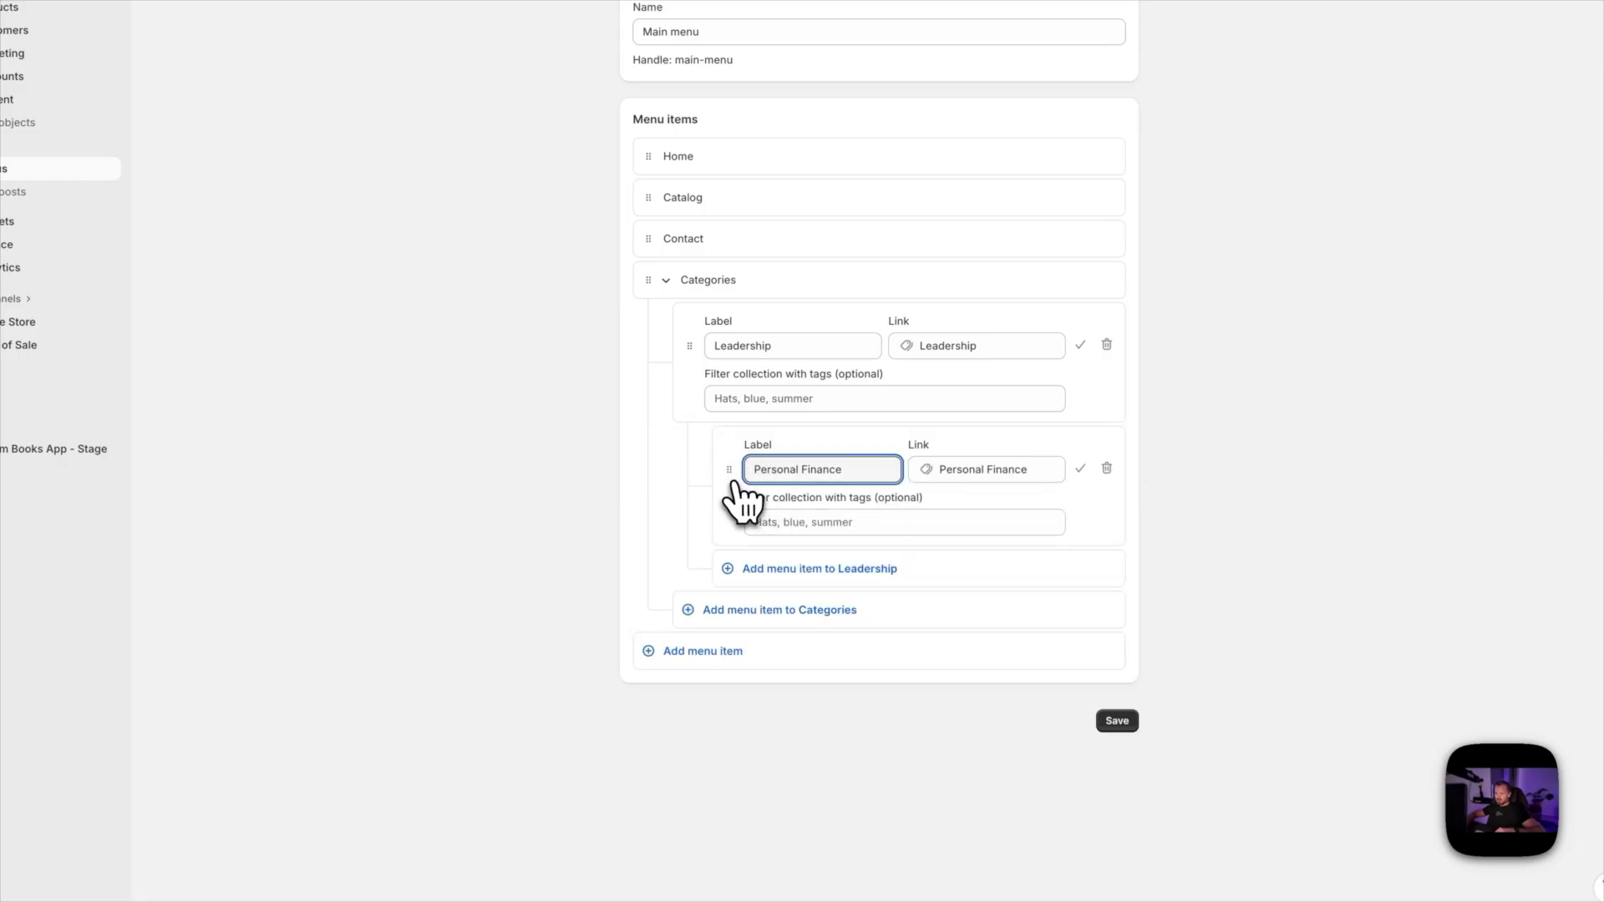
drag(730, 469, 677, 476)
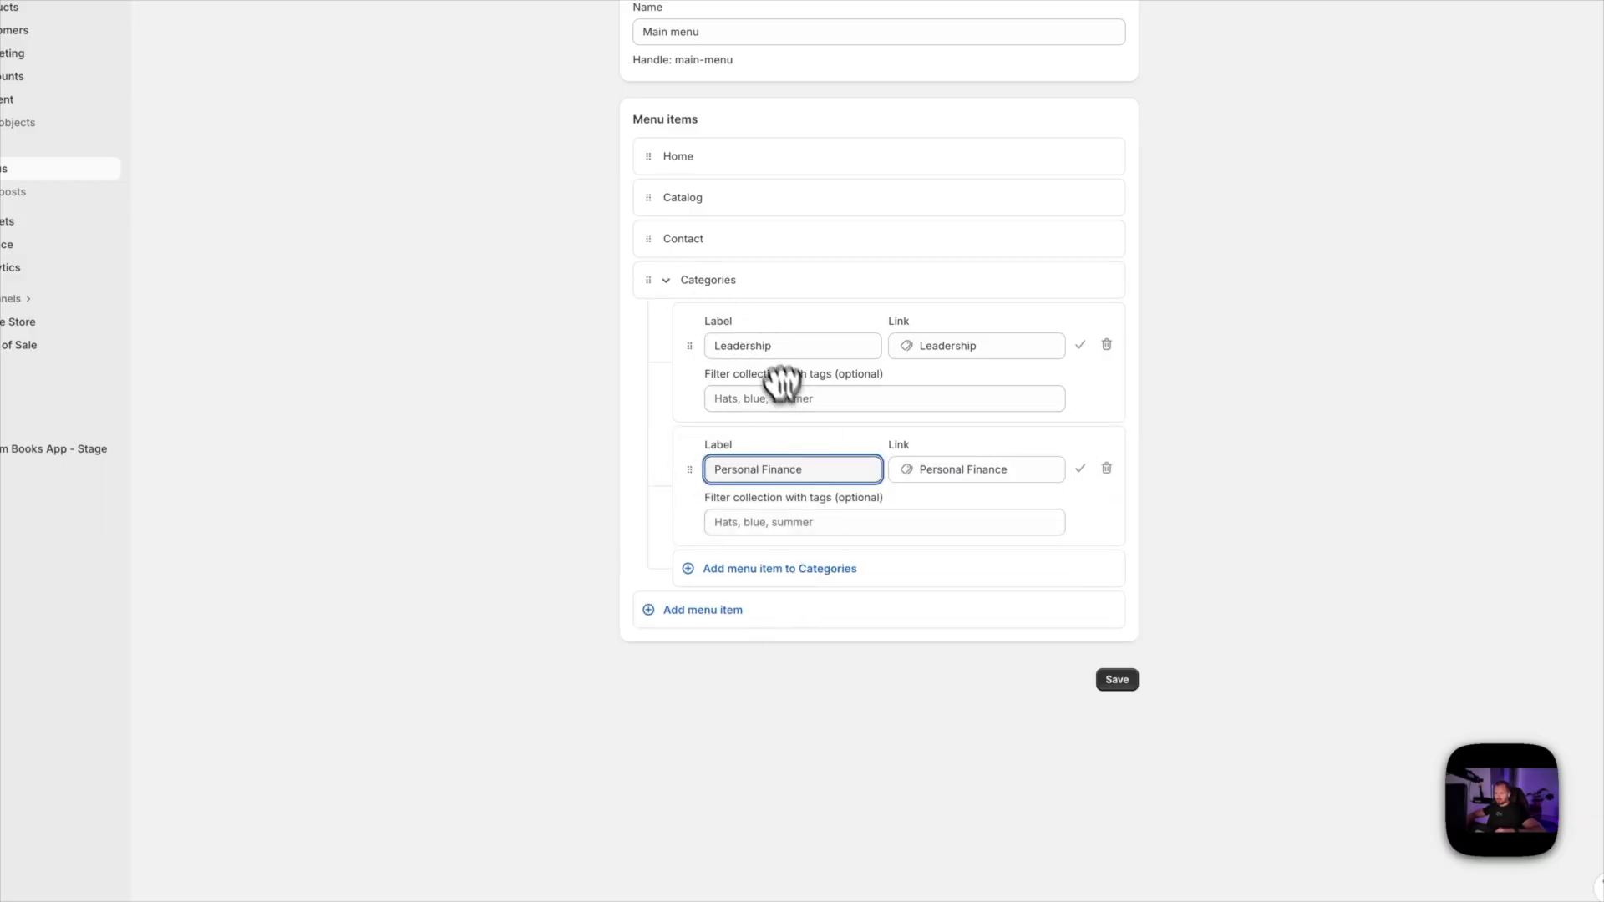
click(1080, 345)
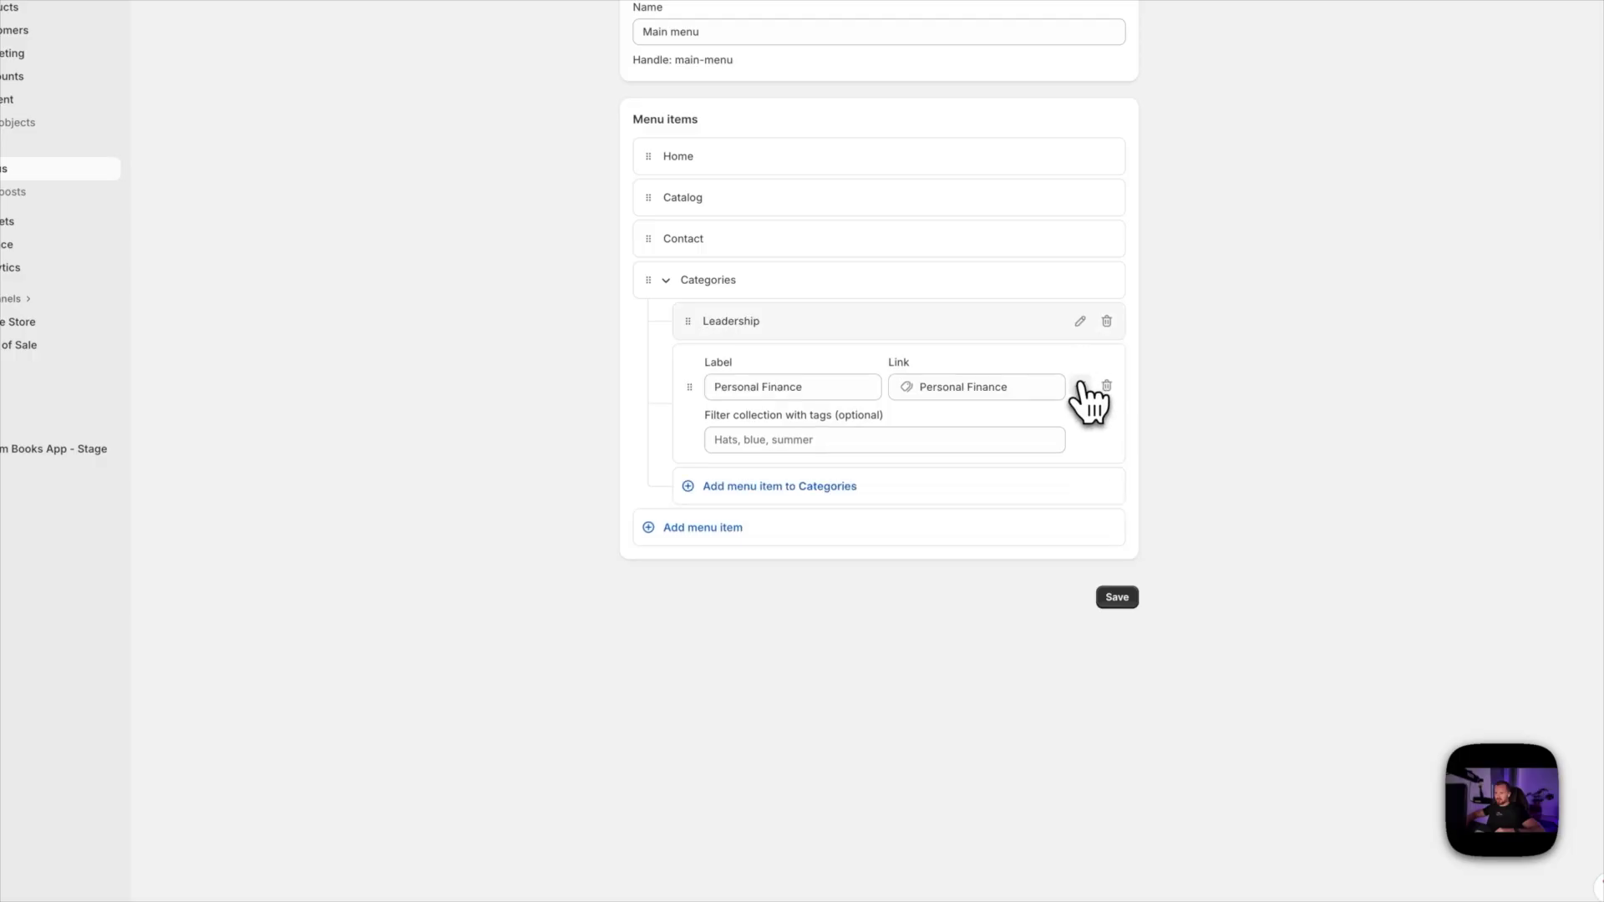
click(1080, 386)
click(1128, 518)
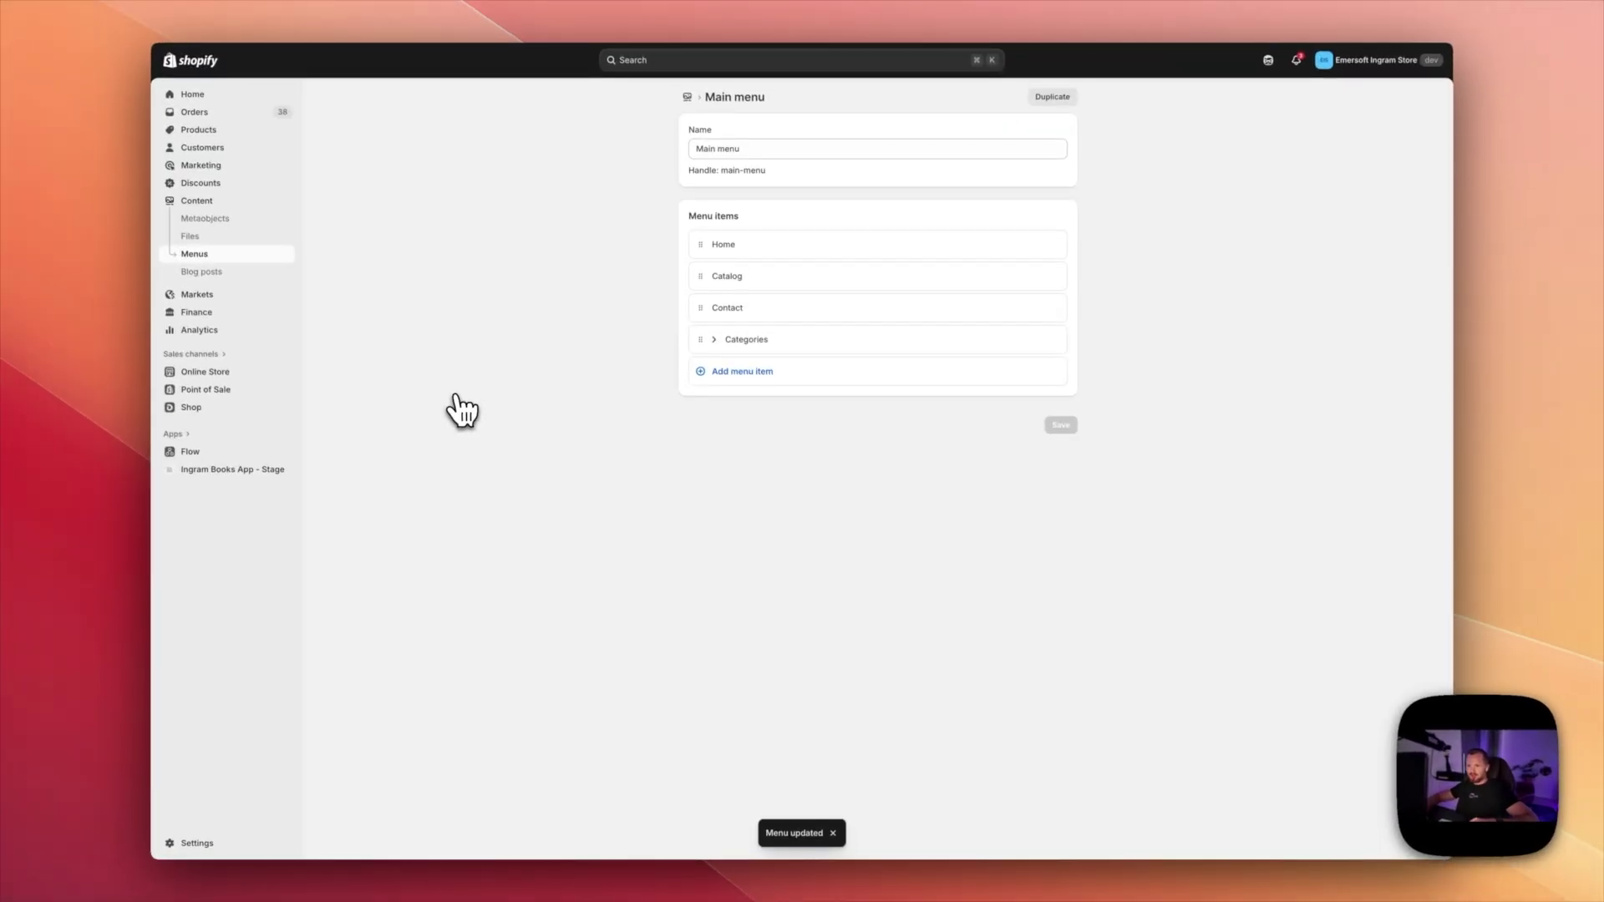
- Open the current Publisher theme for customization and select its Header section
click(206, 374)
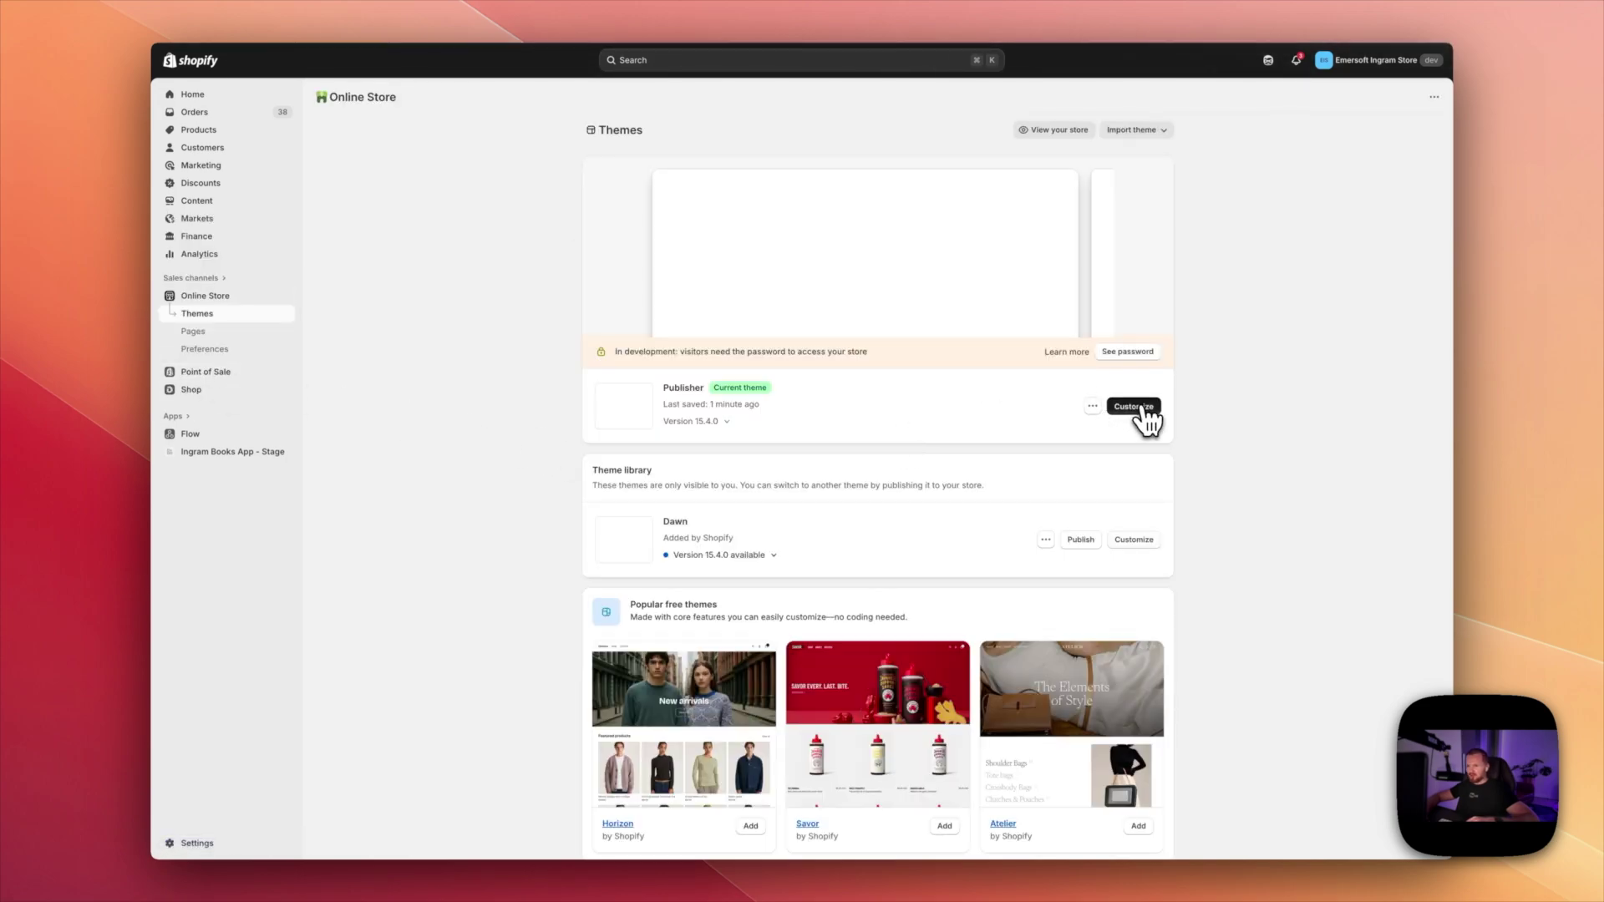
click(1141, 408)
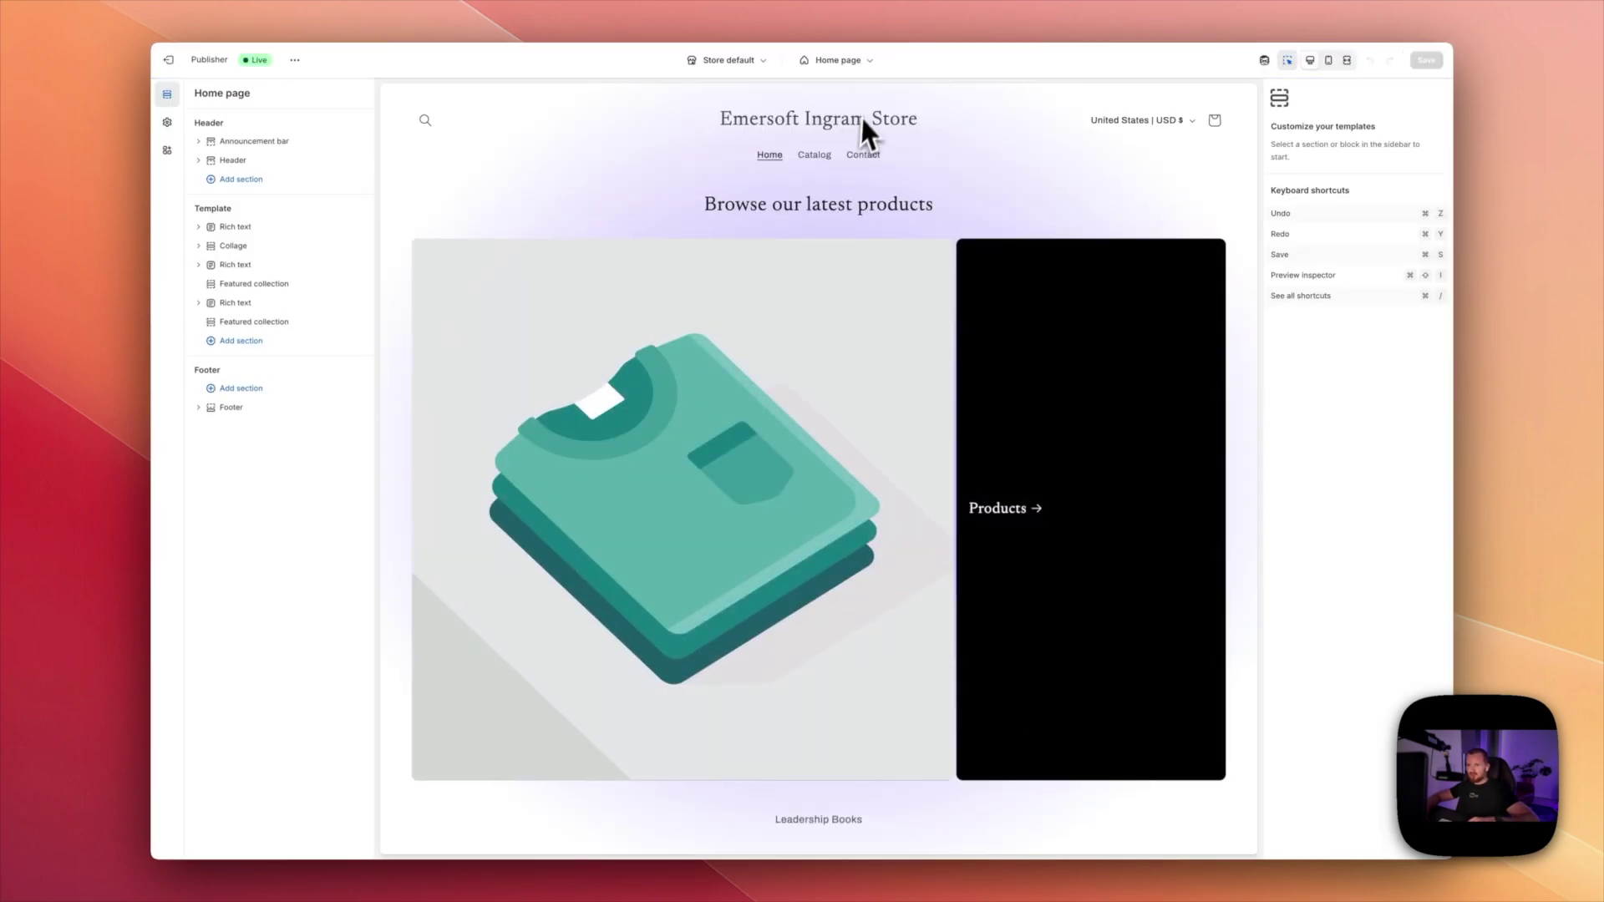
click(900, 158)
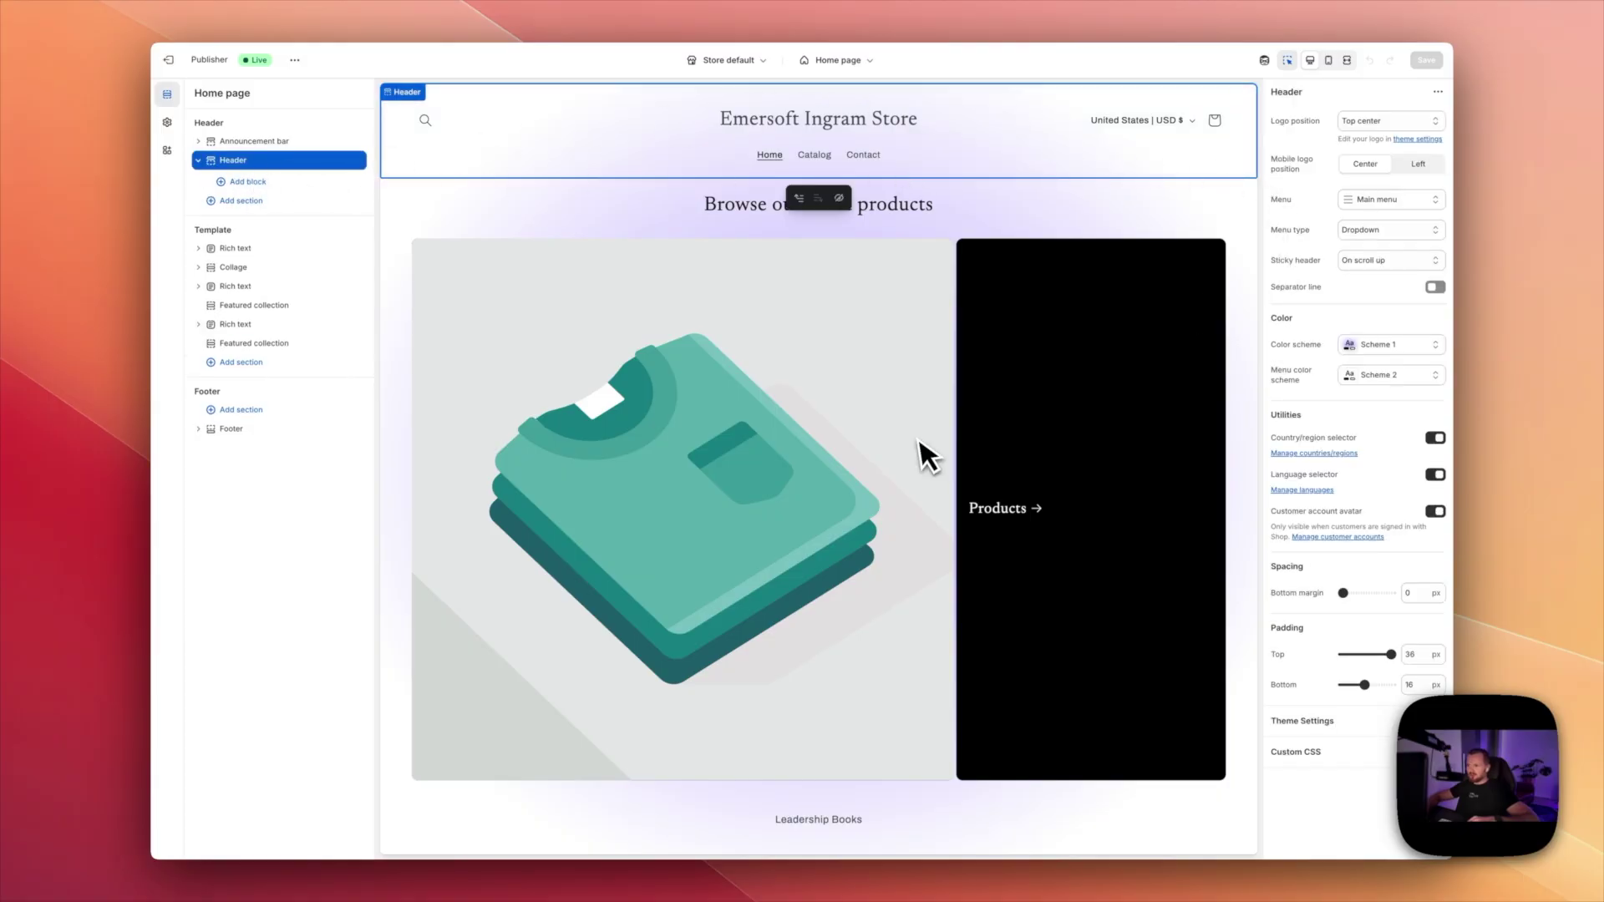
- Try the Mega menu type on the header's Categories menu and switch the menu type back to Dropdown
click(1361, 240)
click(1402, 254)
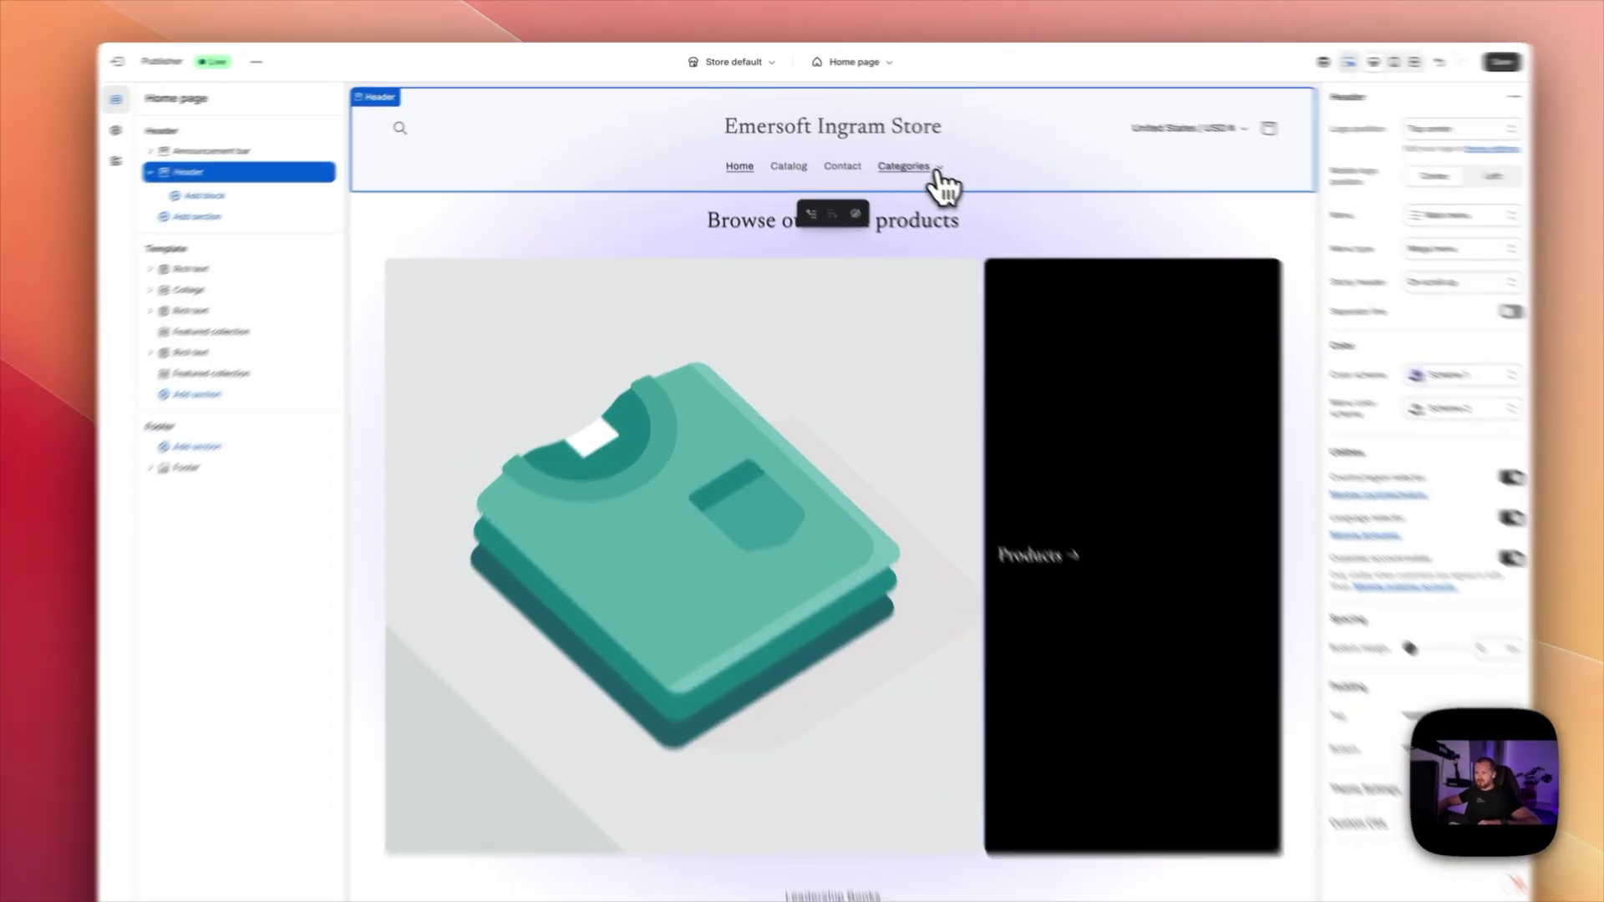
click(936, 170)
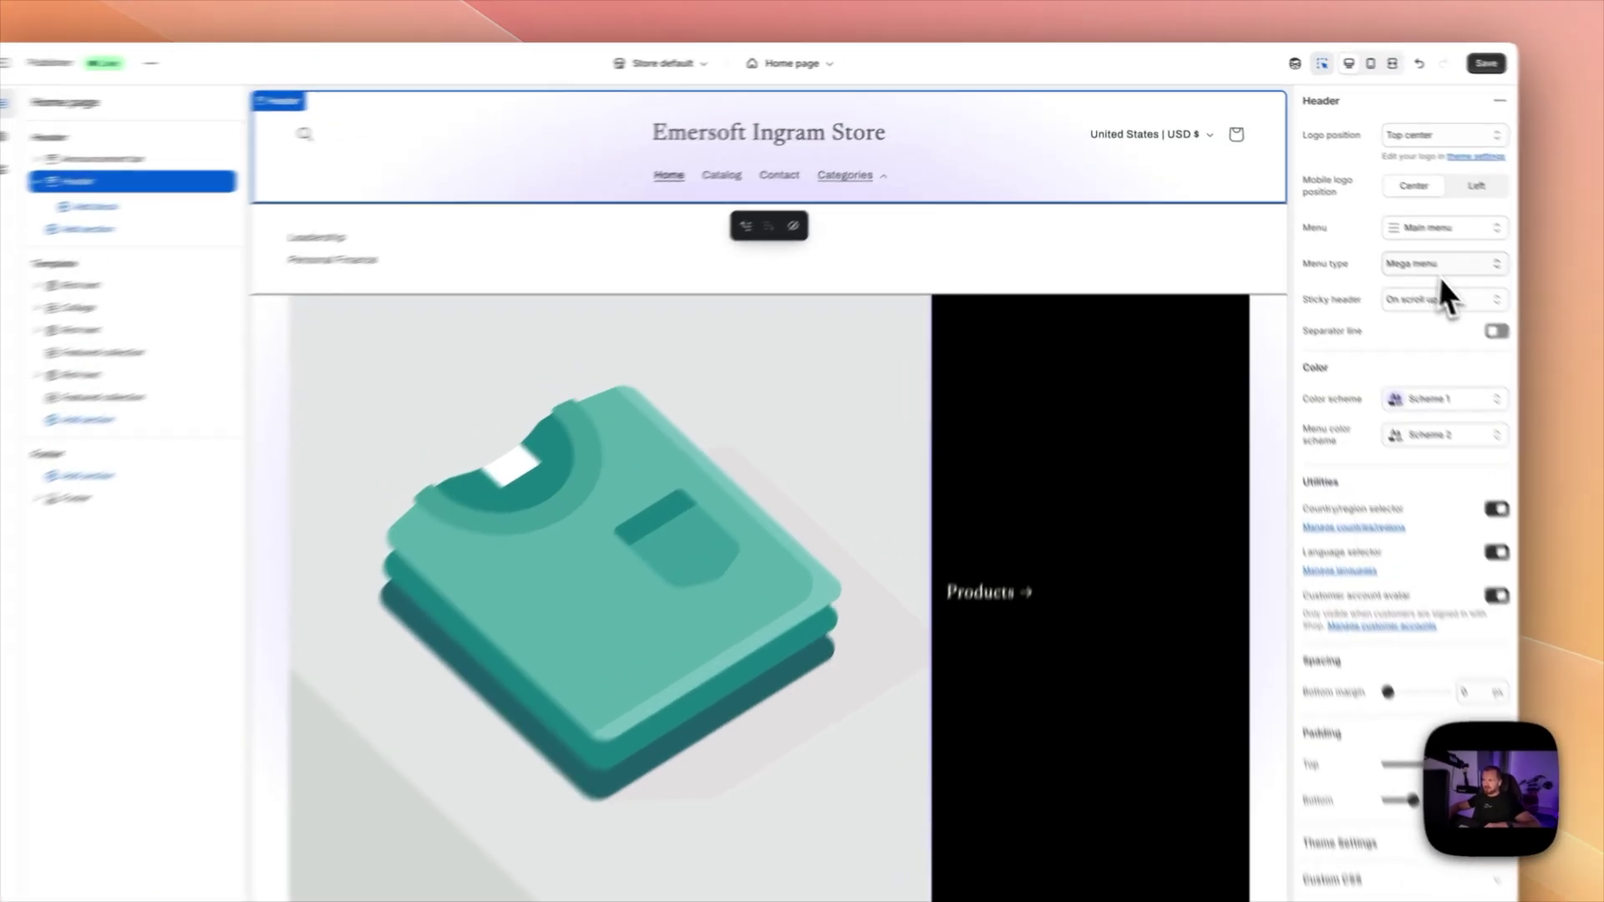
click(1439, 267)
click(1441, 248)
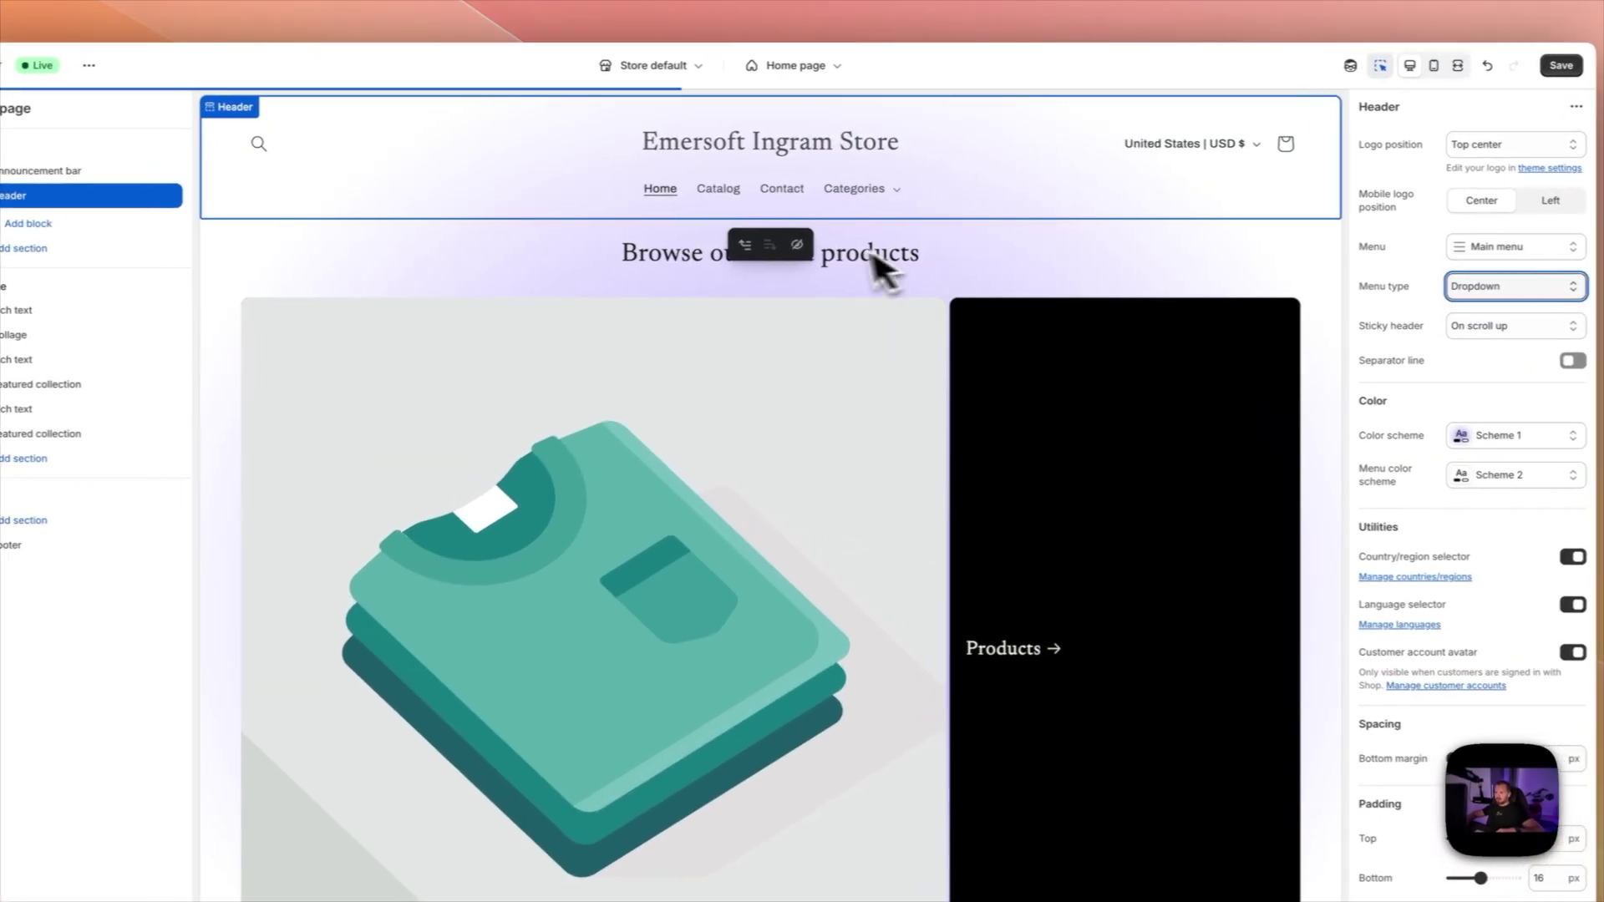
- Check the Categories dropdown in the home page preview and open its Leadership collection page
click(886, 196)
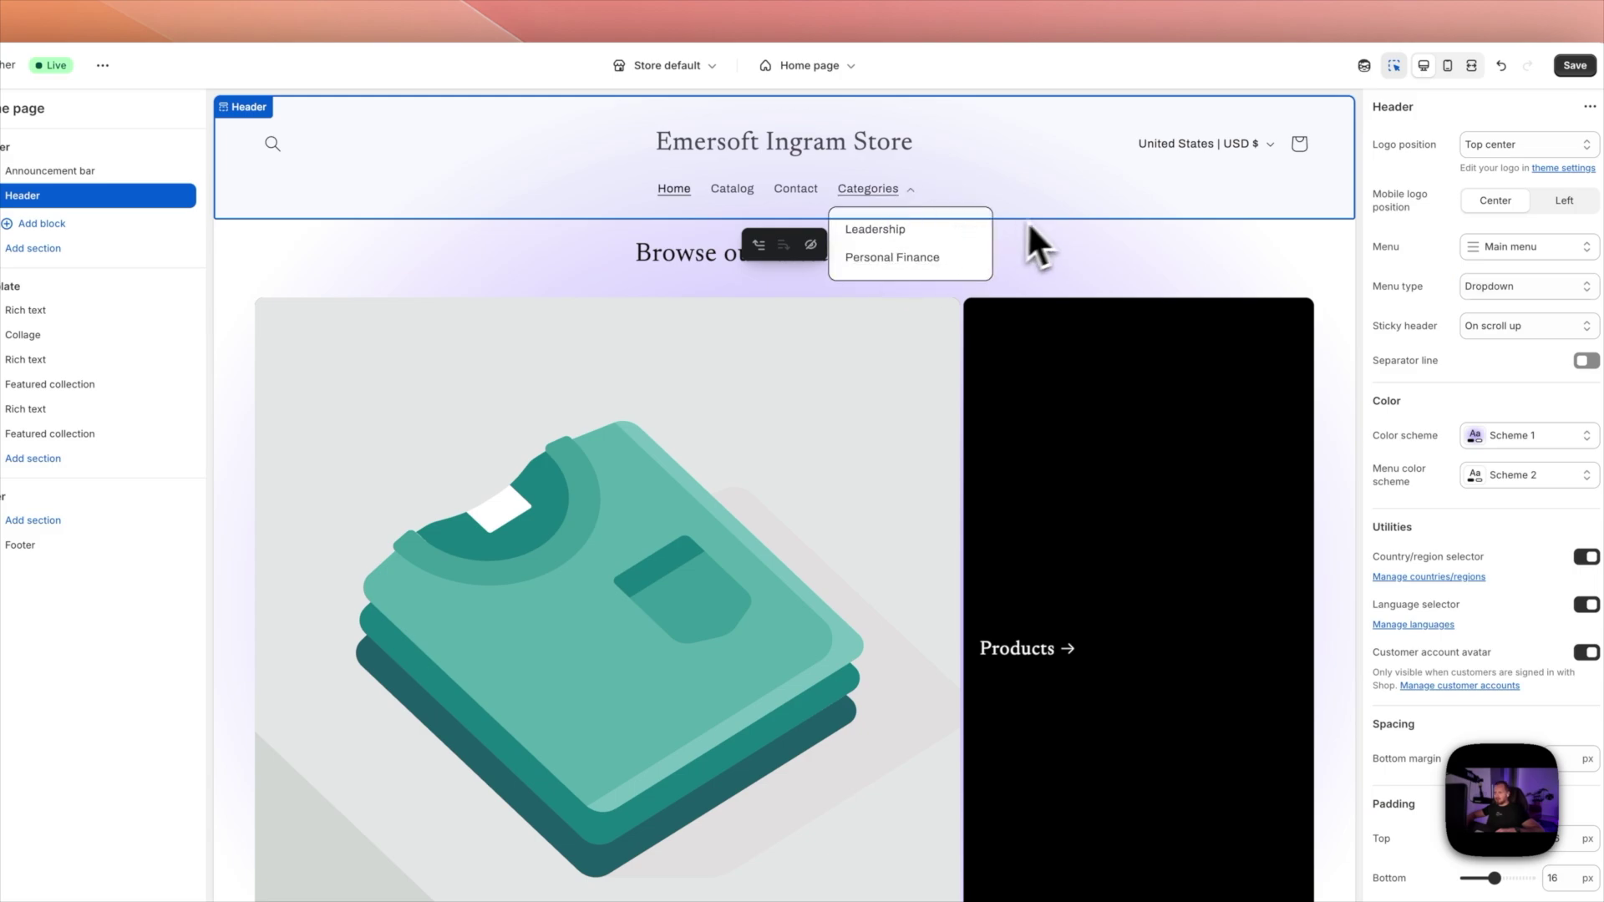
click(1075, 198)
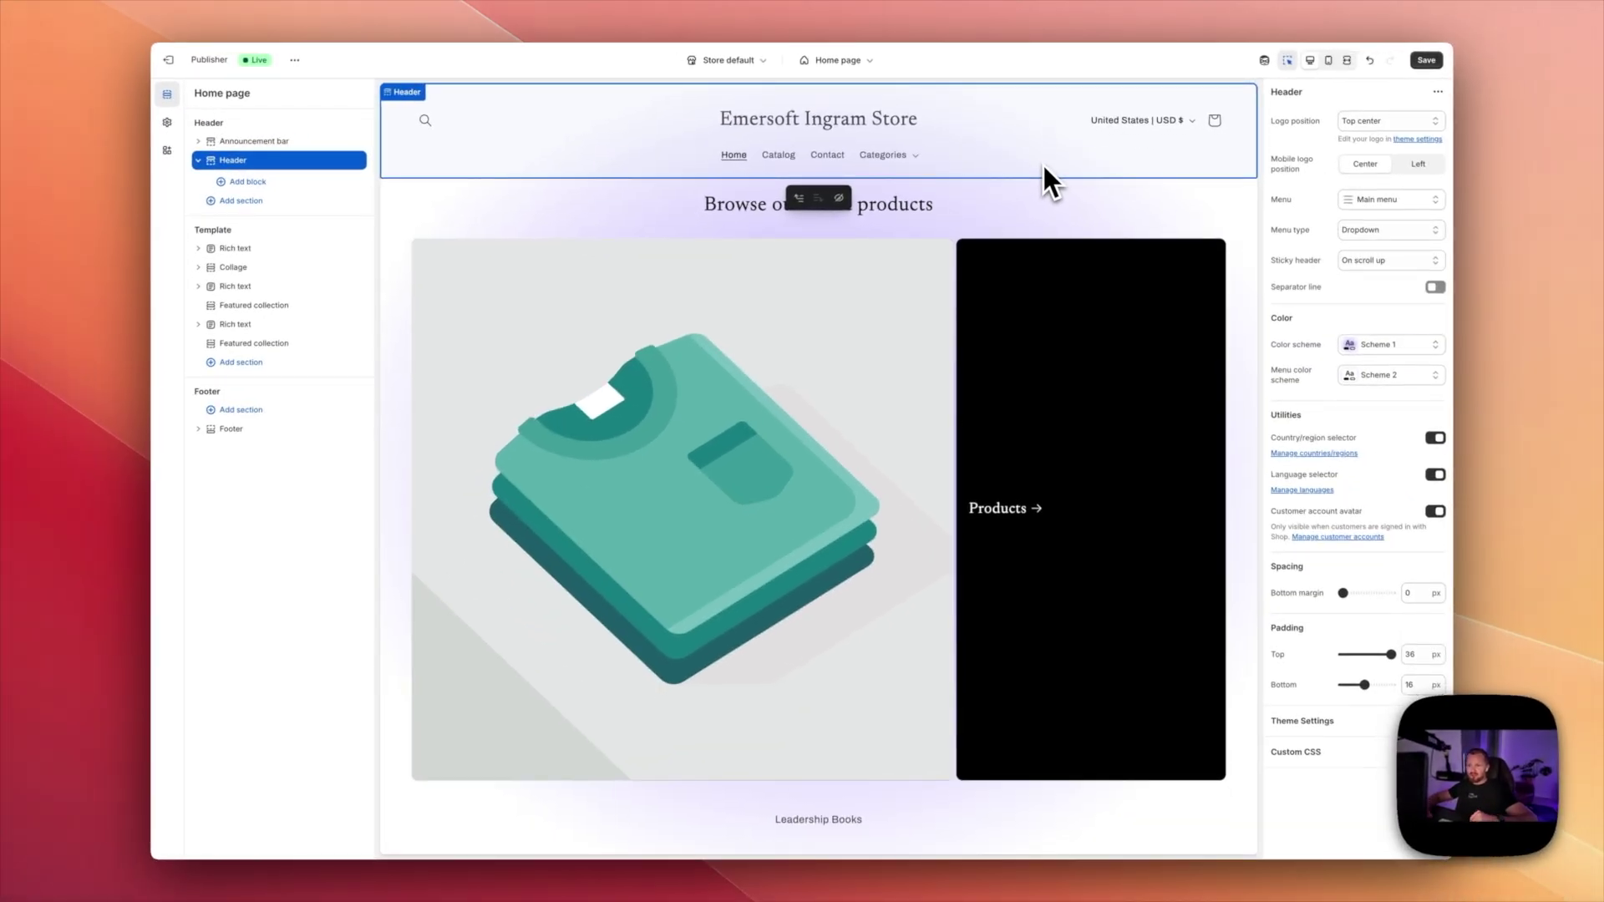
click(897, 160)
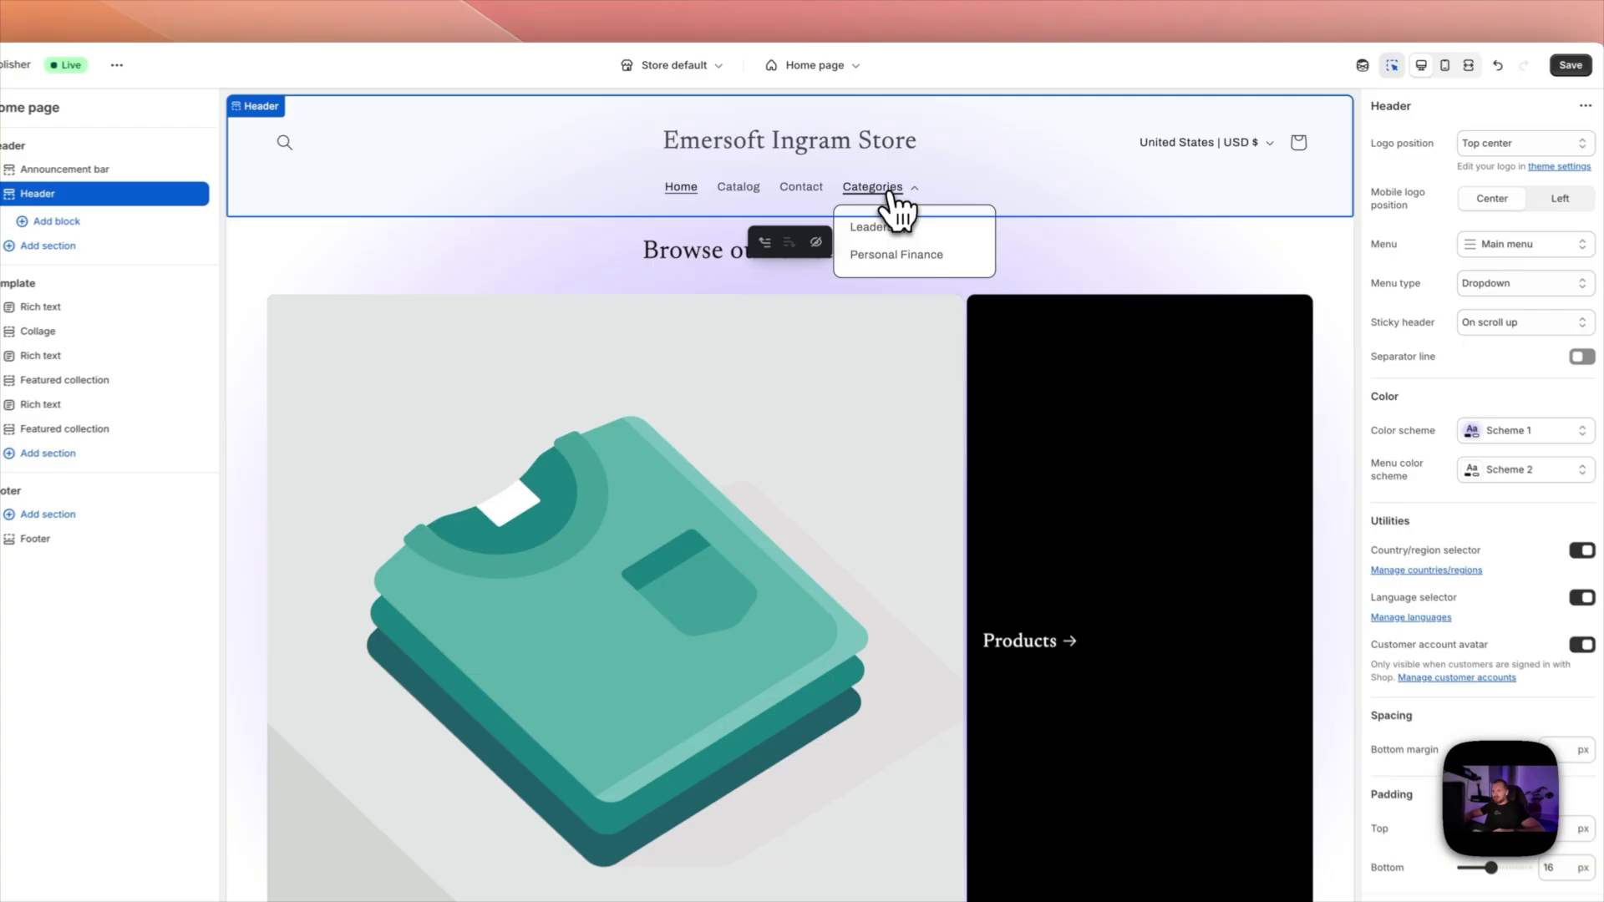
click(882, 228)
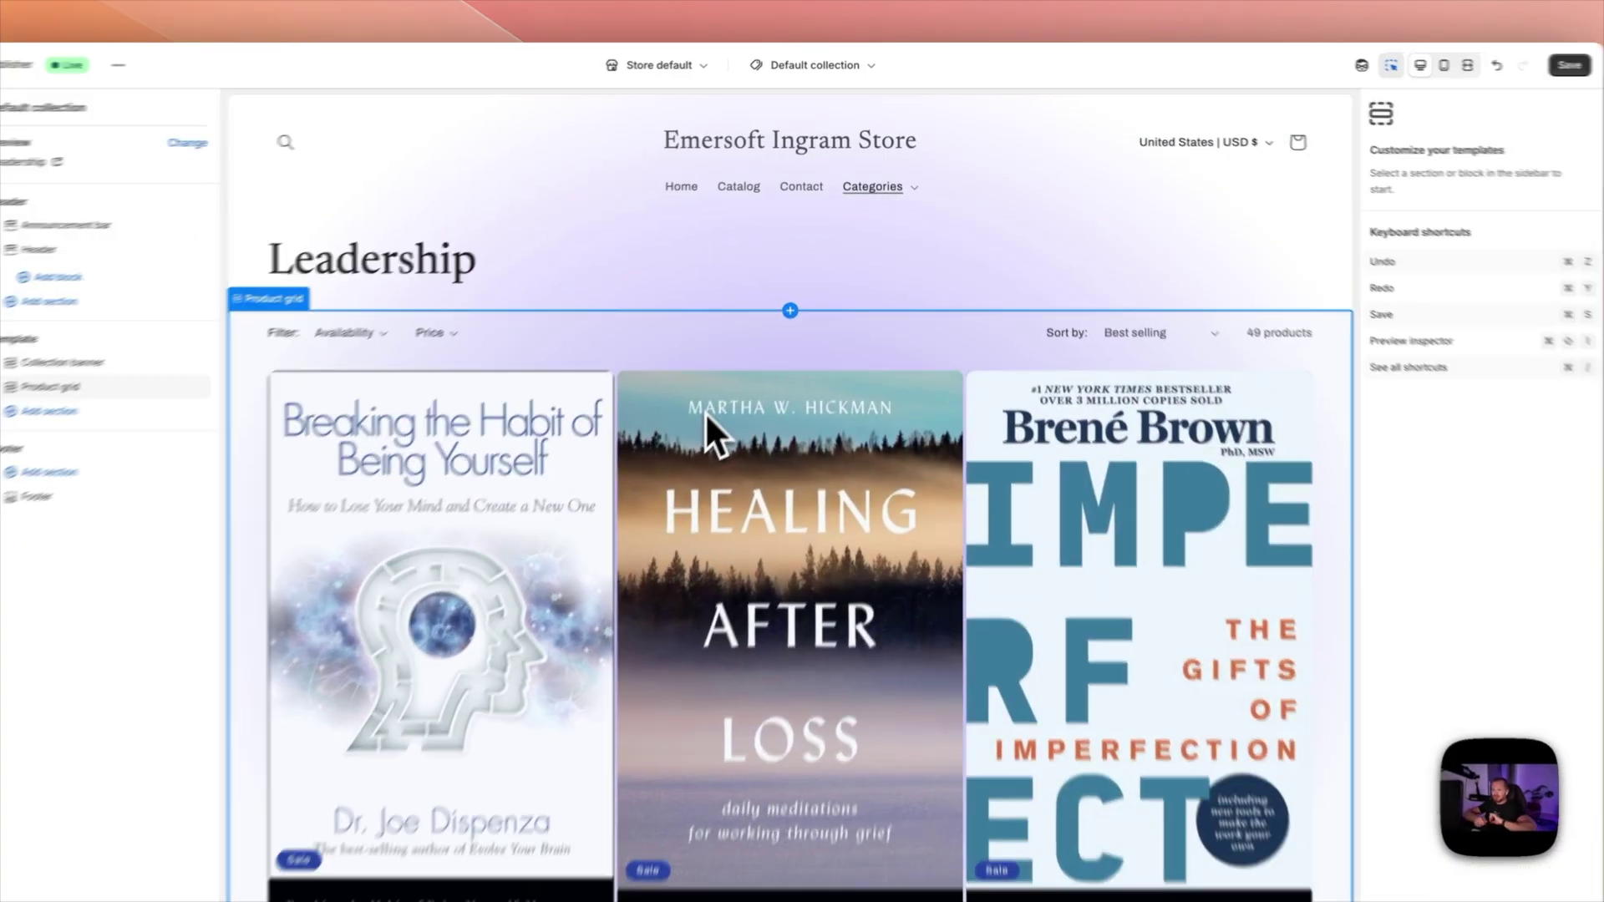
- Examine the books in the Leadership collection's product grid, return to its beginning and select the header around the Home link
scroll(744, 583, down, 10)
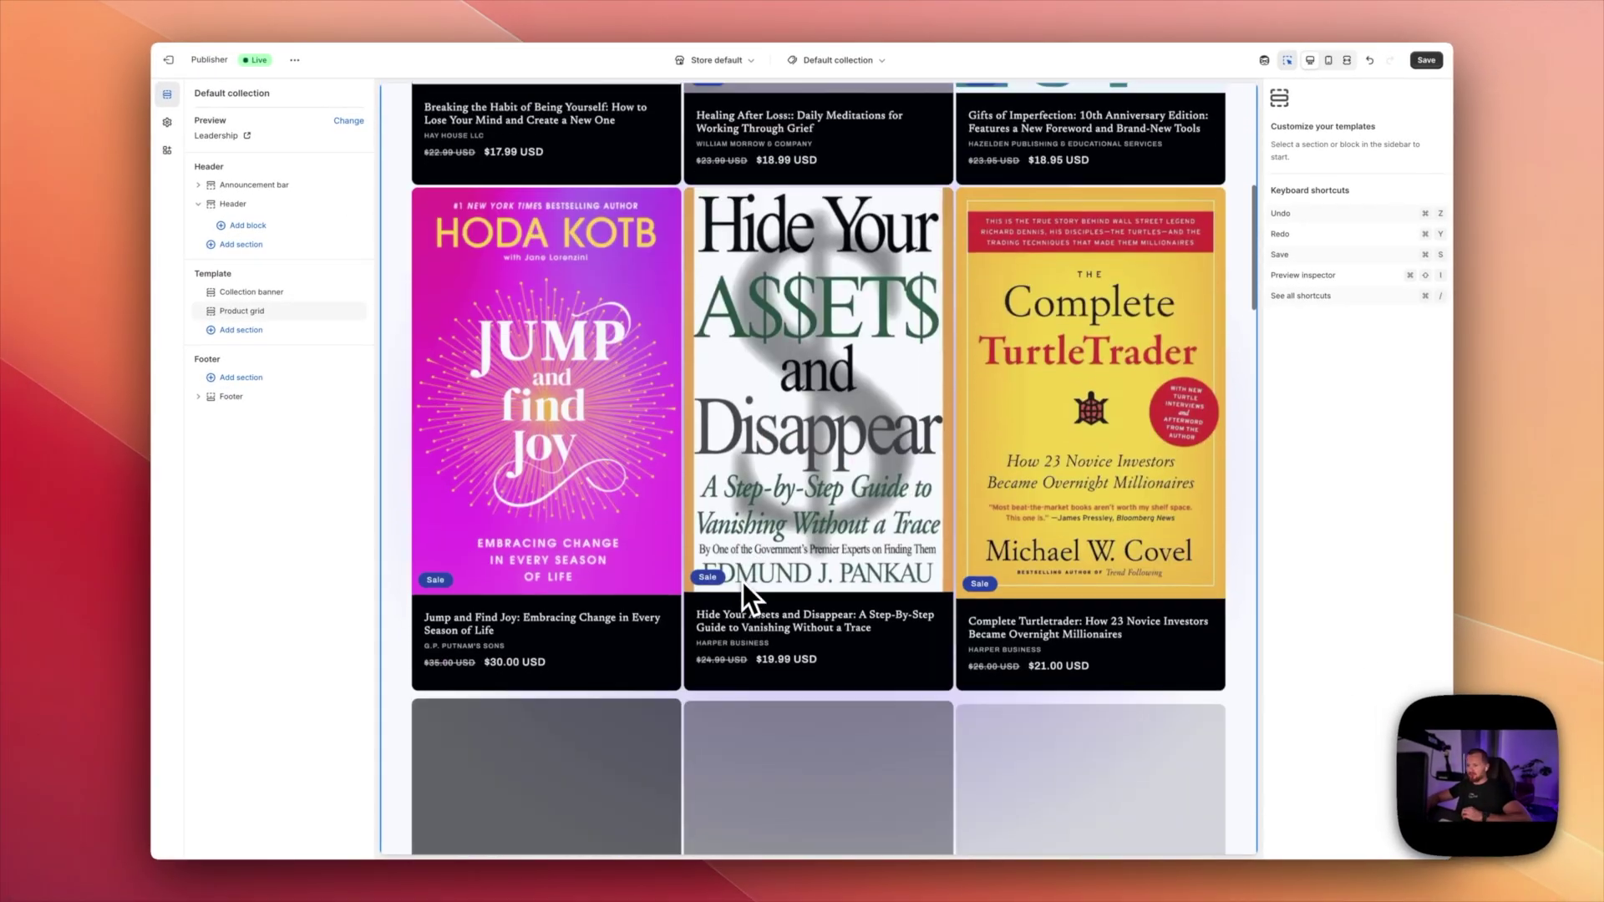
scroll(741, 582, down, 15)
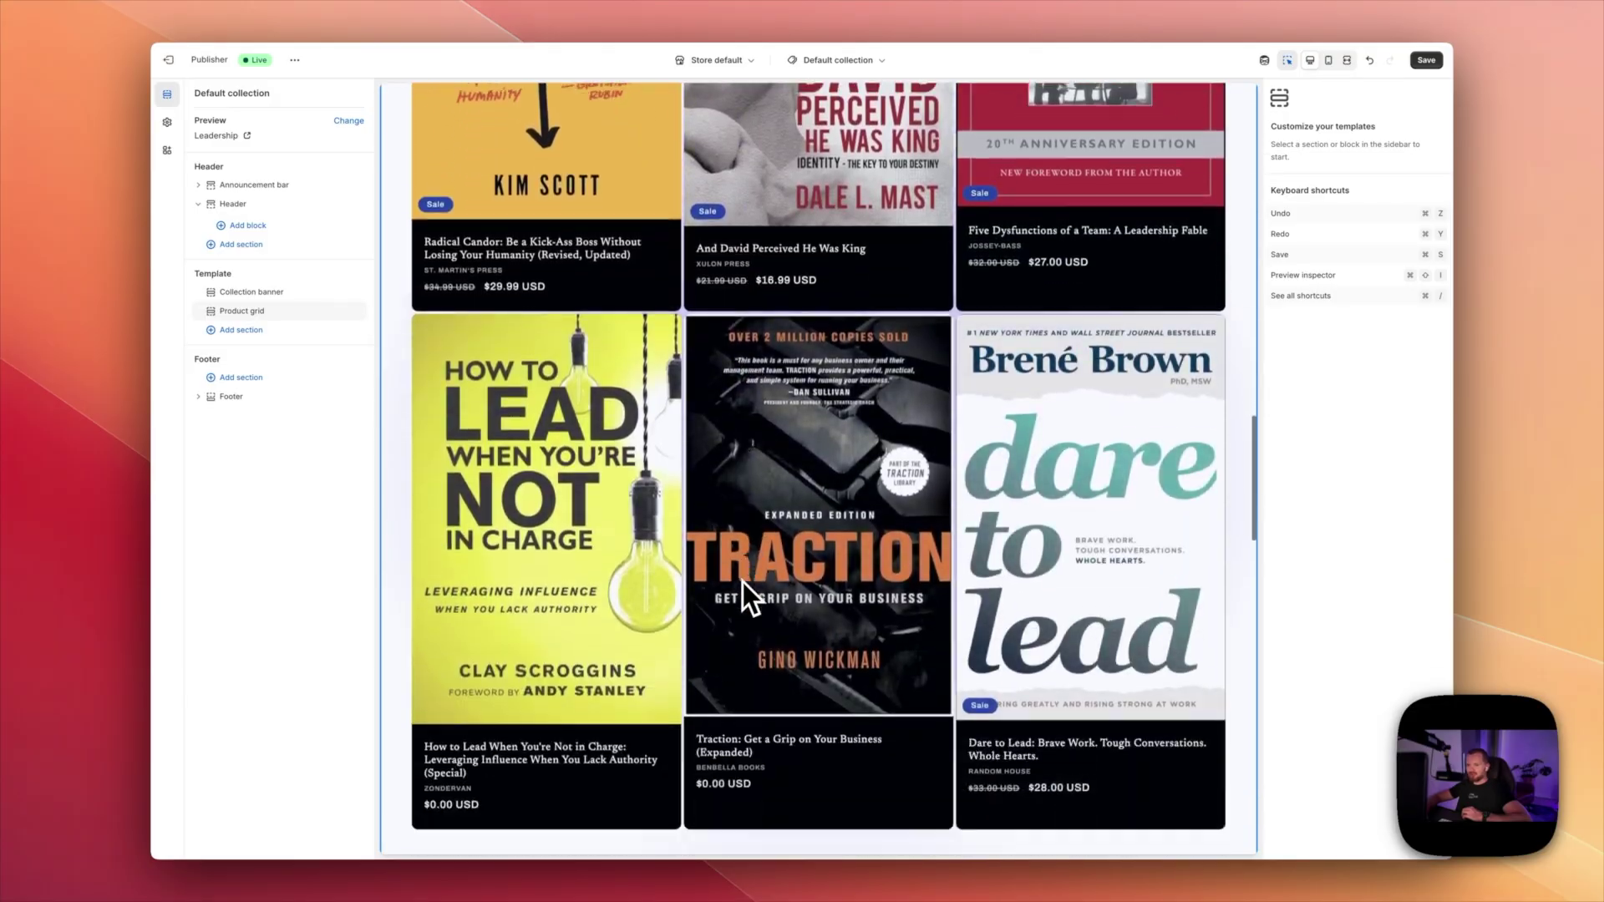
scroll(743, 583, down, 5)
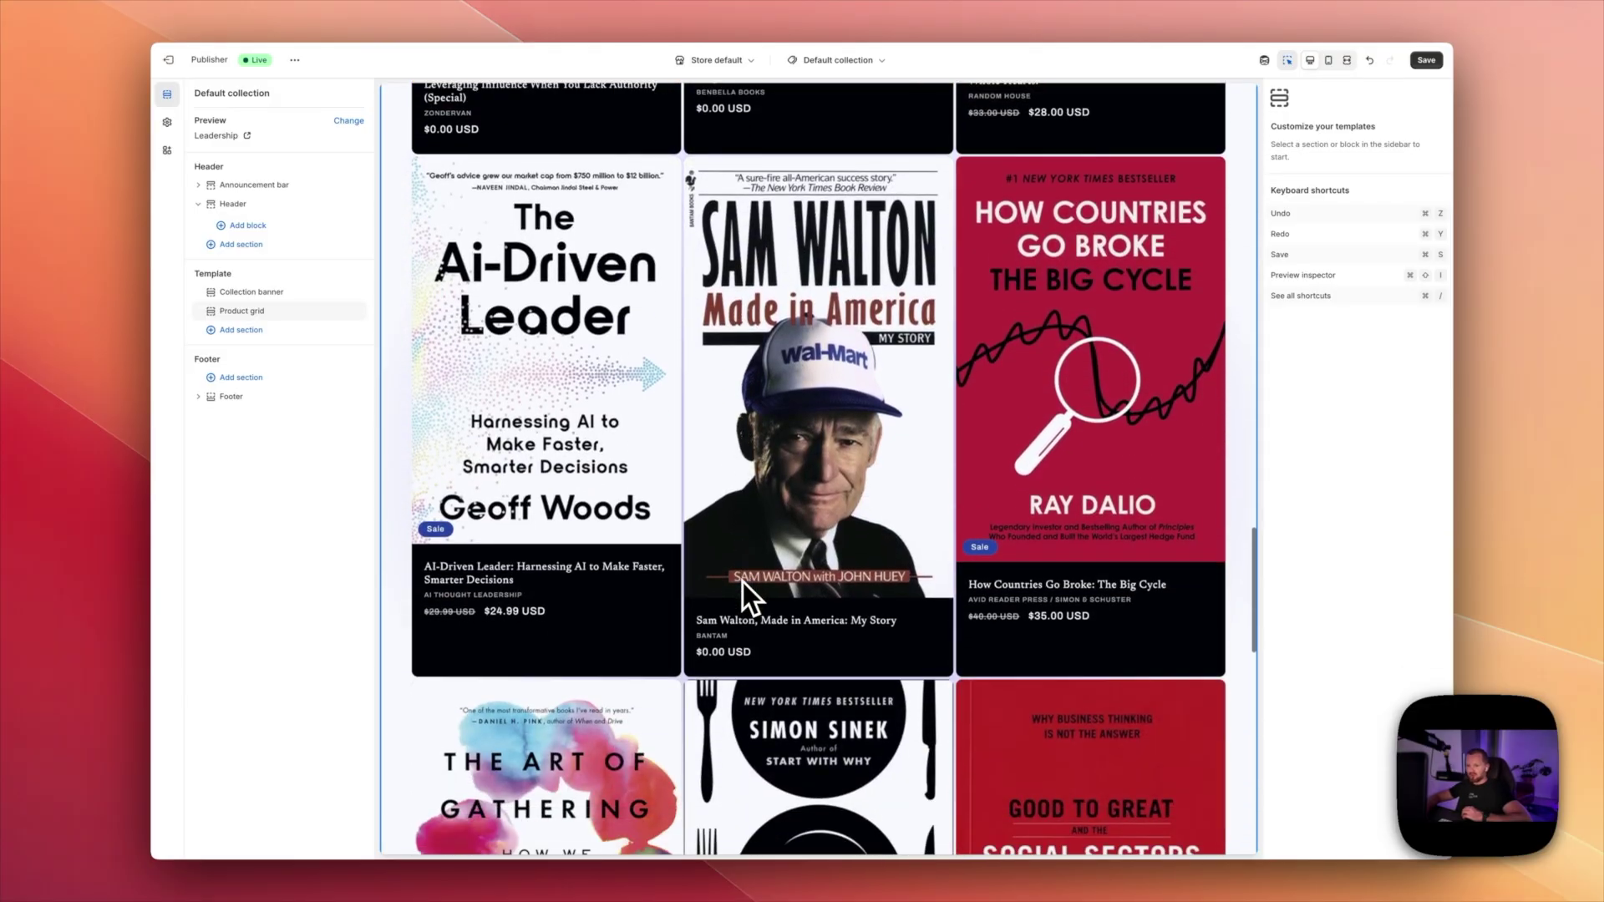
scroll(551, 434, down, 10)
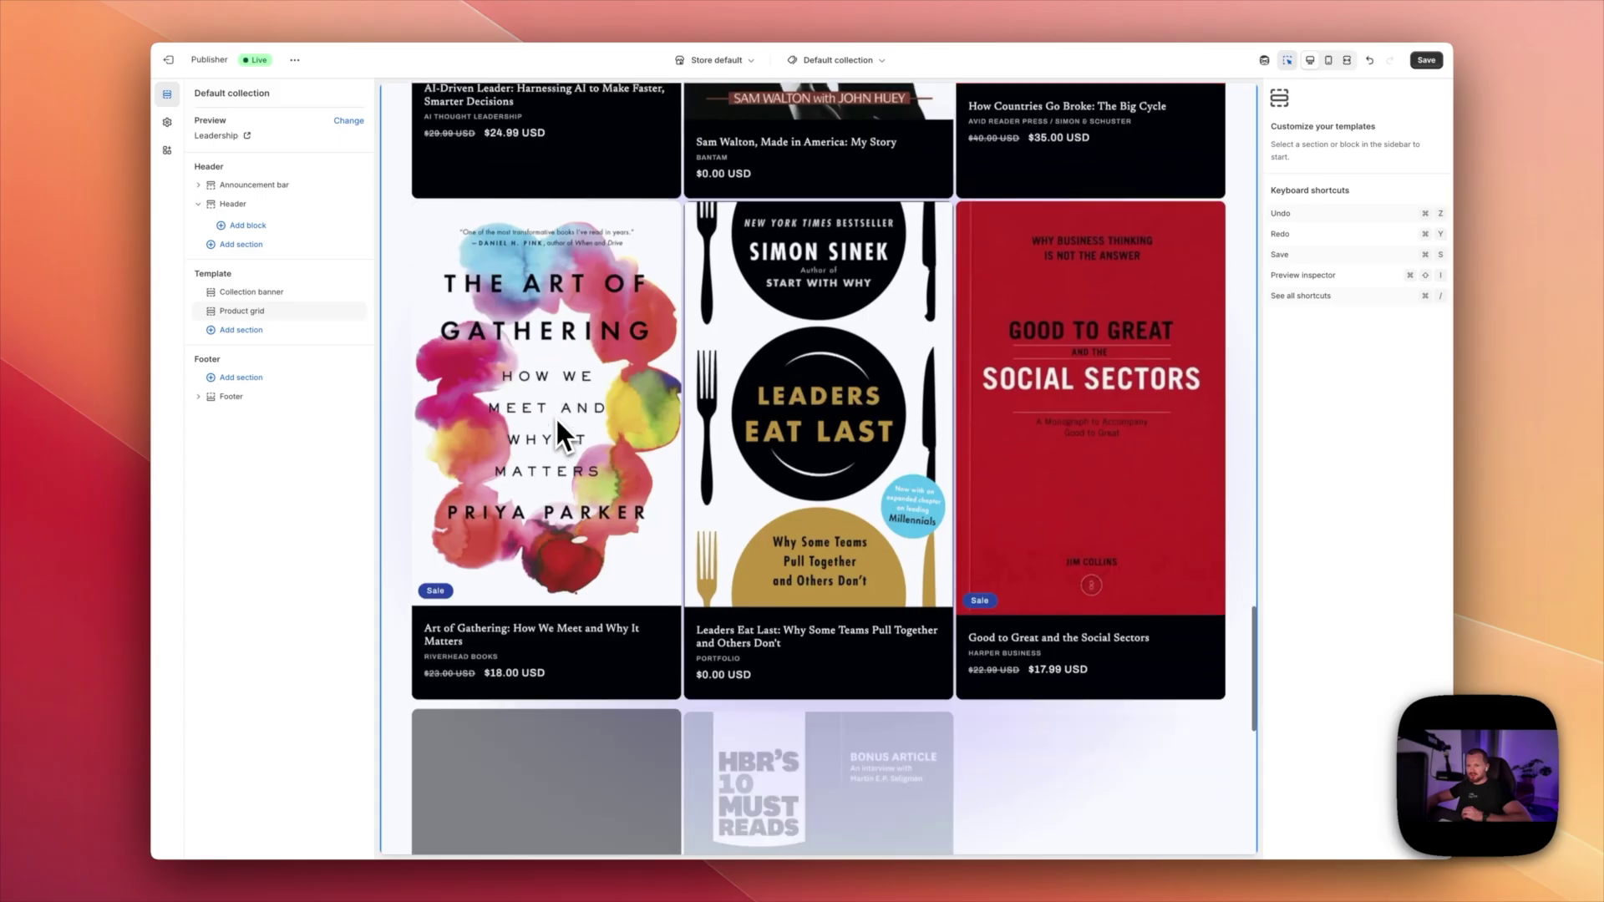
scroll(556, 404, down, 8)
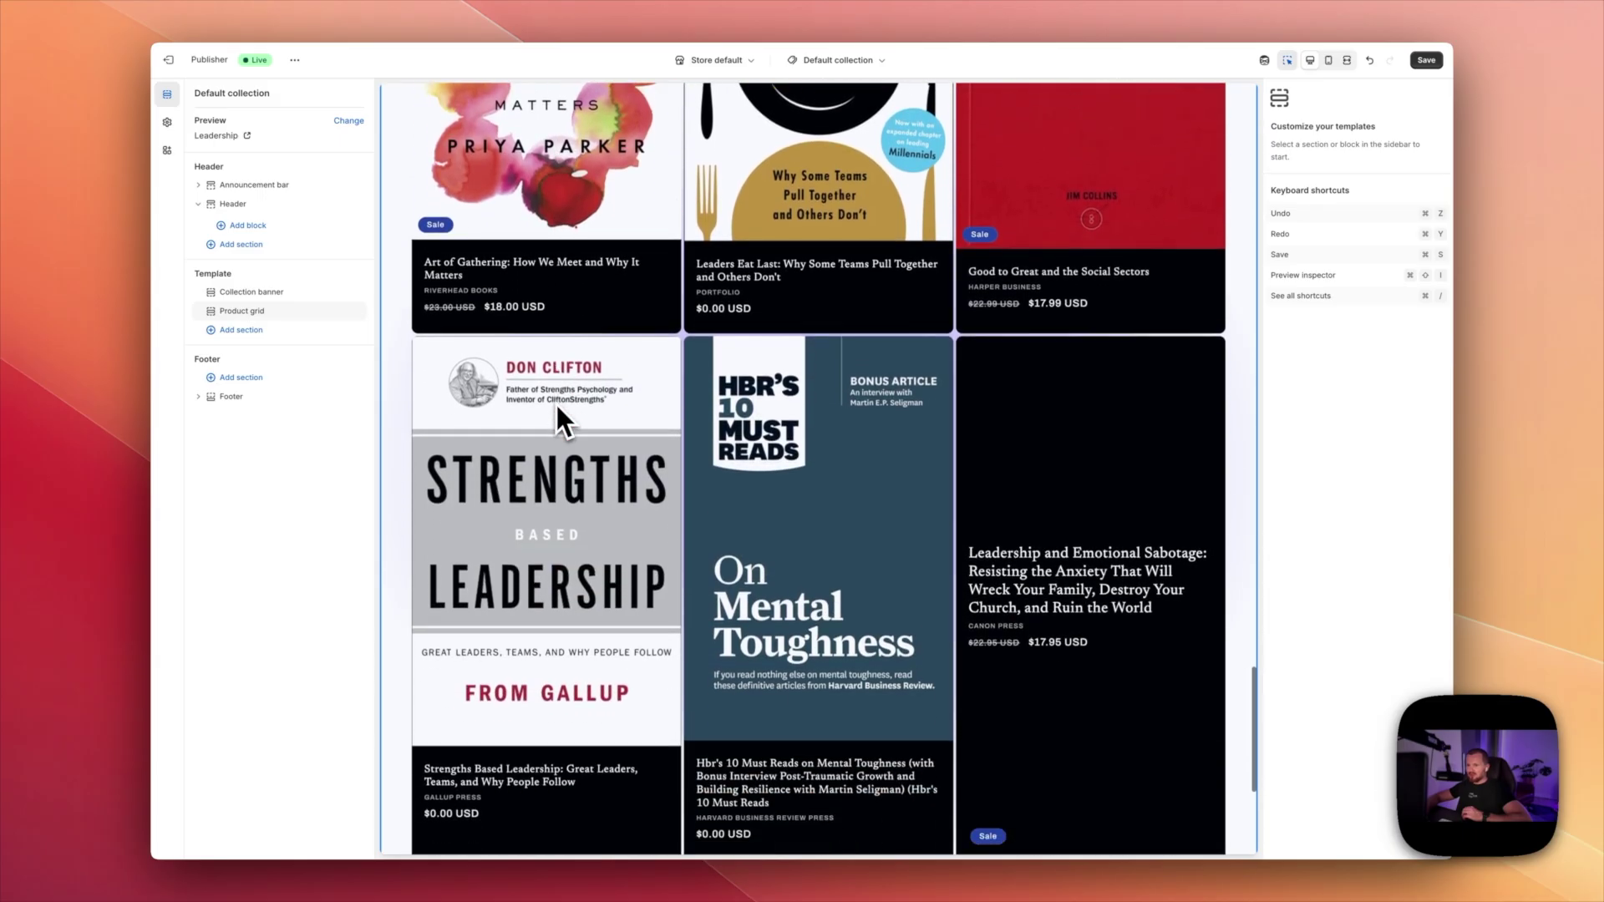
scroll(584, 337, up, 1)
scroll(589, 331, up, 15)
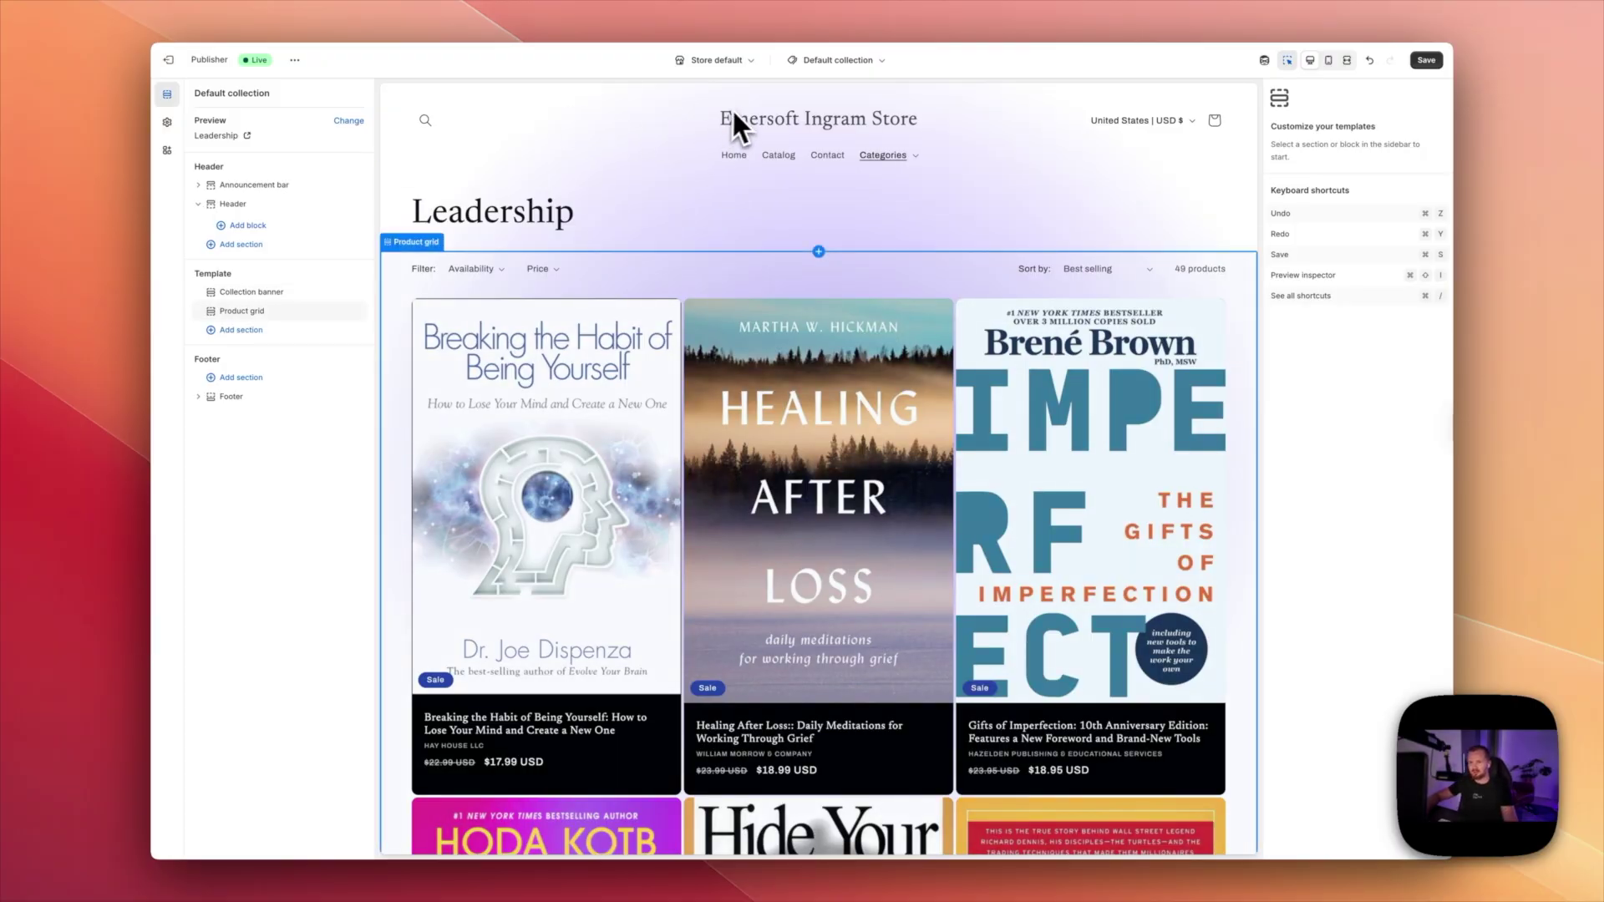
click(733, 159)
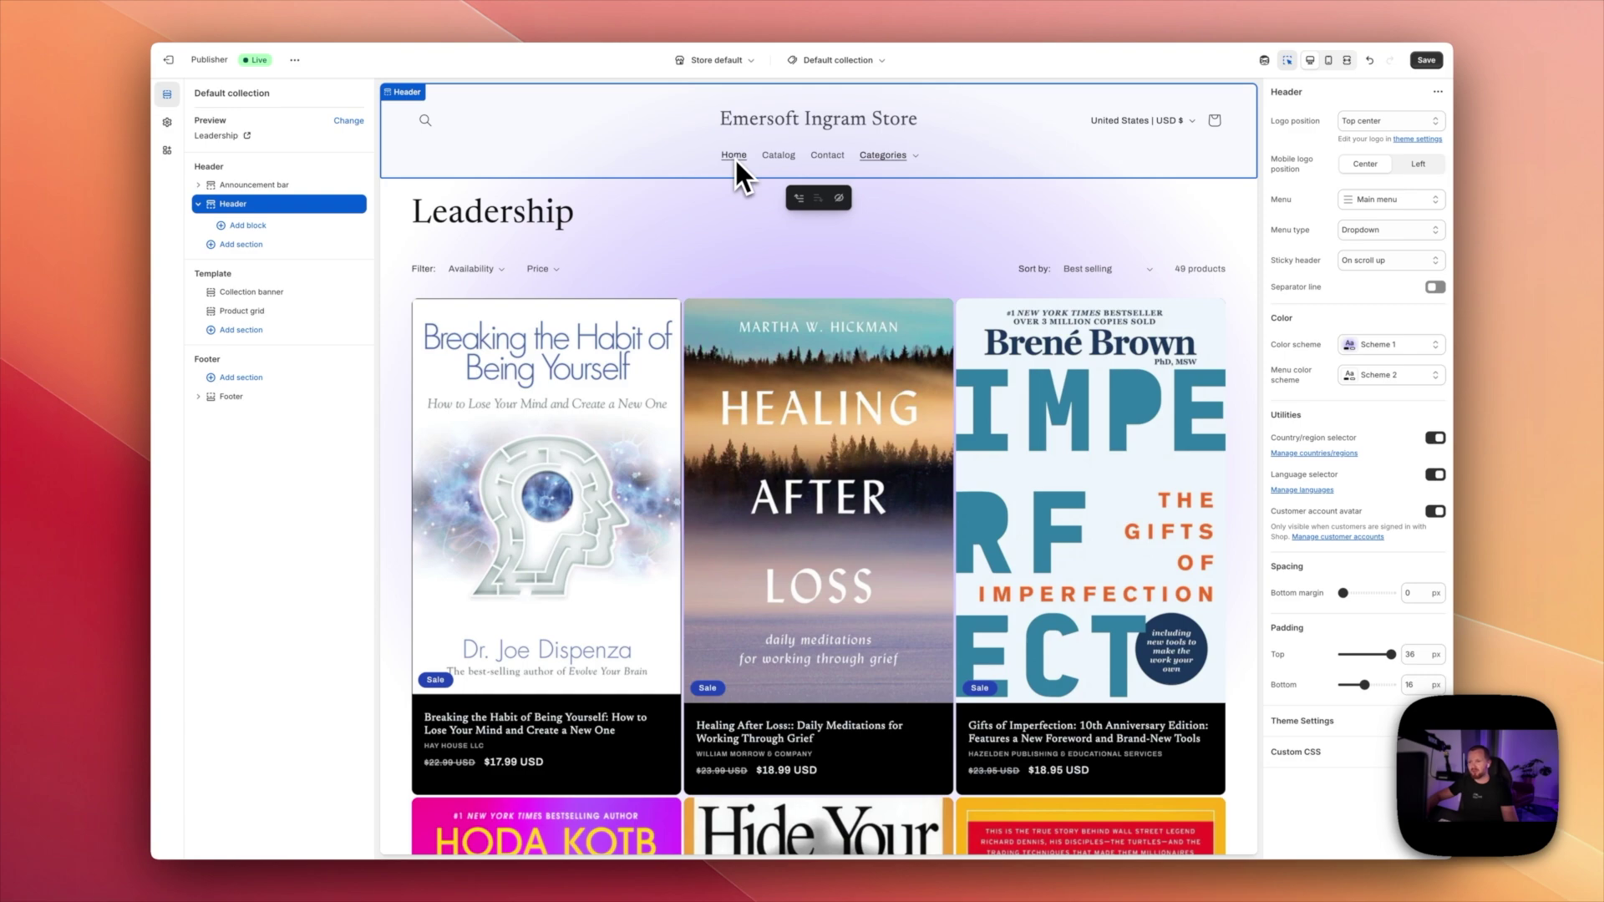